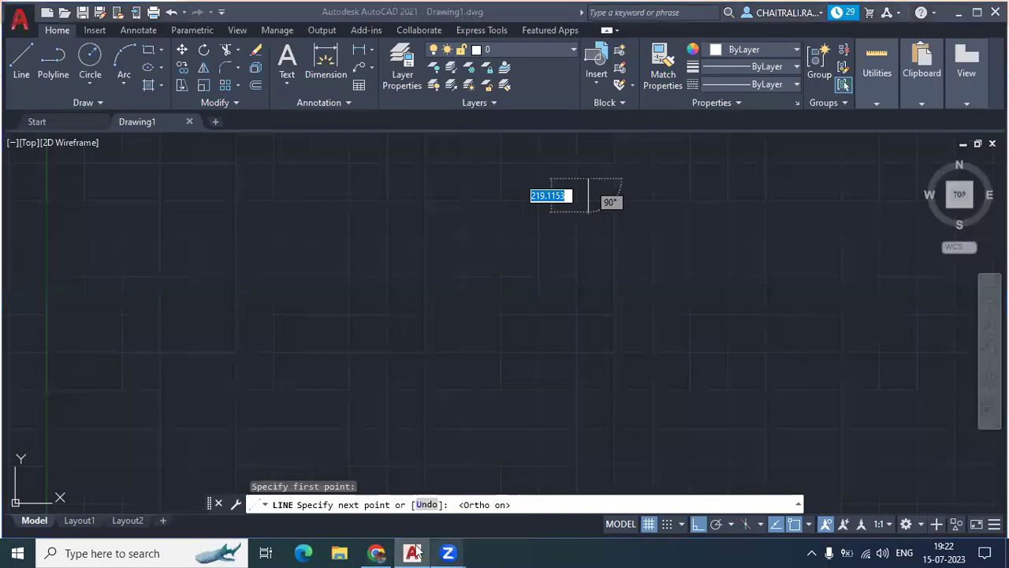
Step: Check the plan photo, then draw the vertical plot side 23700 long
left_click(376, 553)
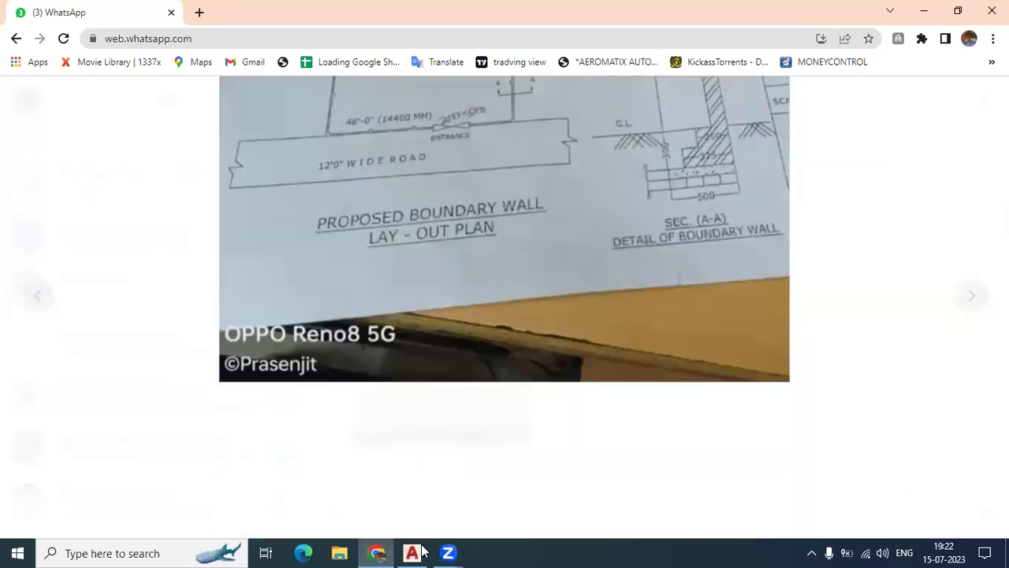
left_click(417, 551)
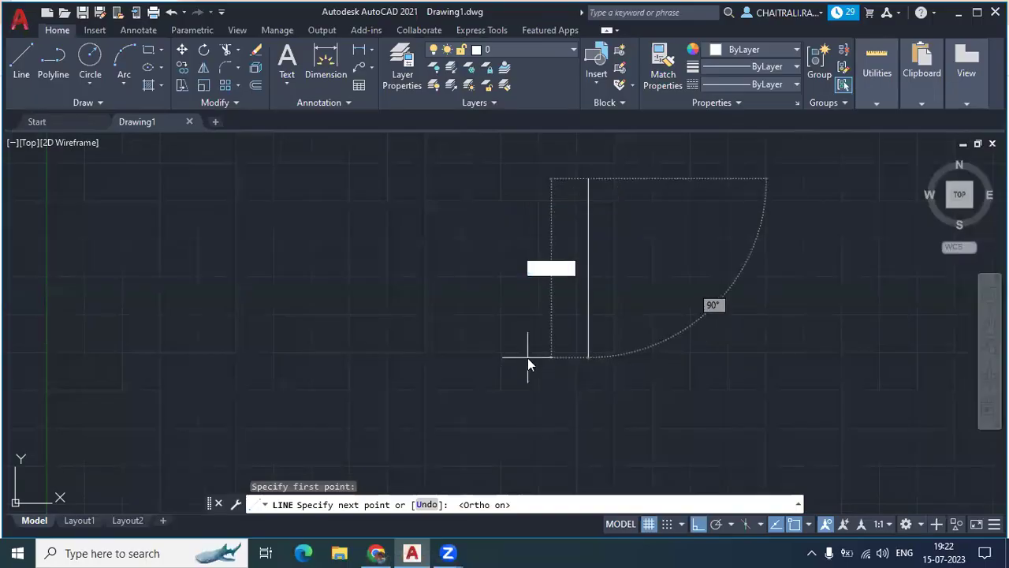
type("23700")
key("Return")
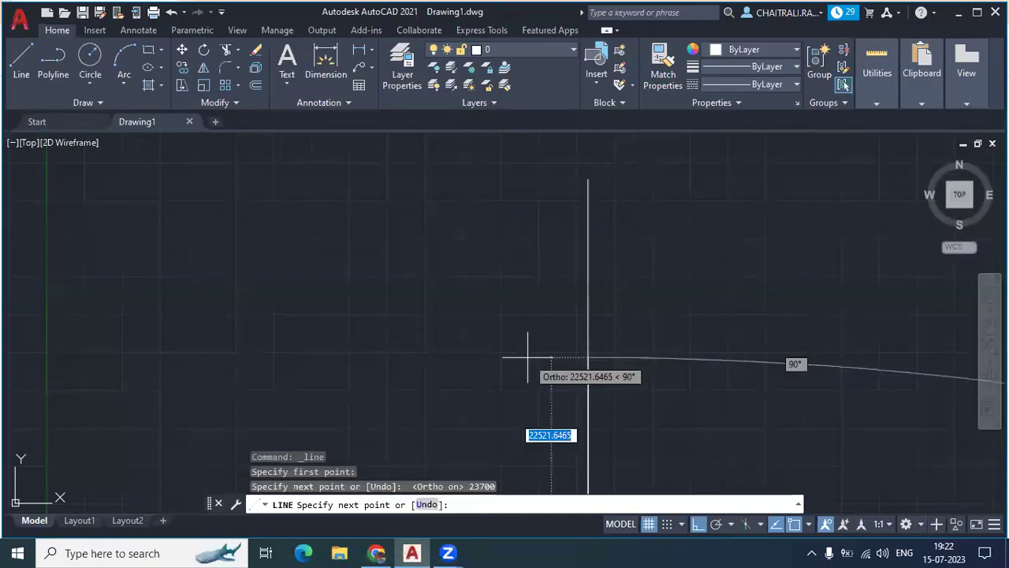
scroll(528, 357, "down", 5)
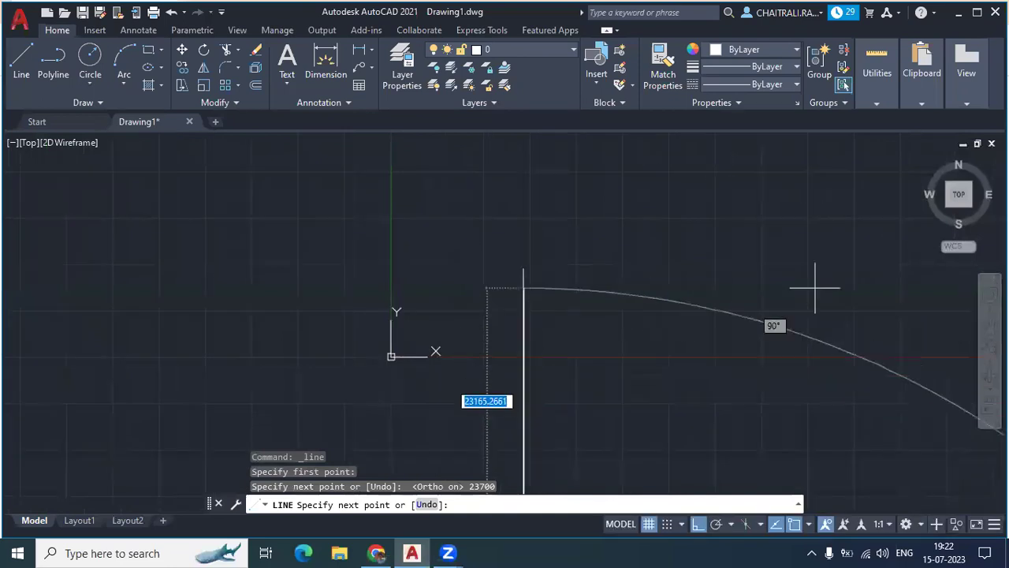
scroll(554, 319, "up", 5)
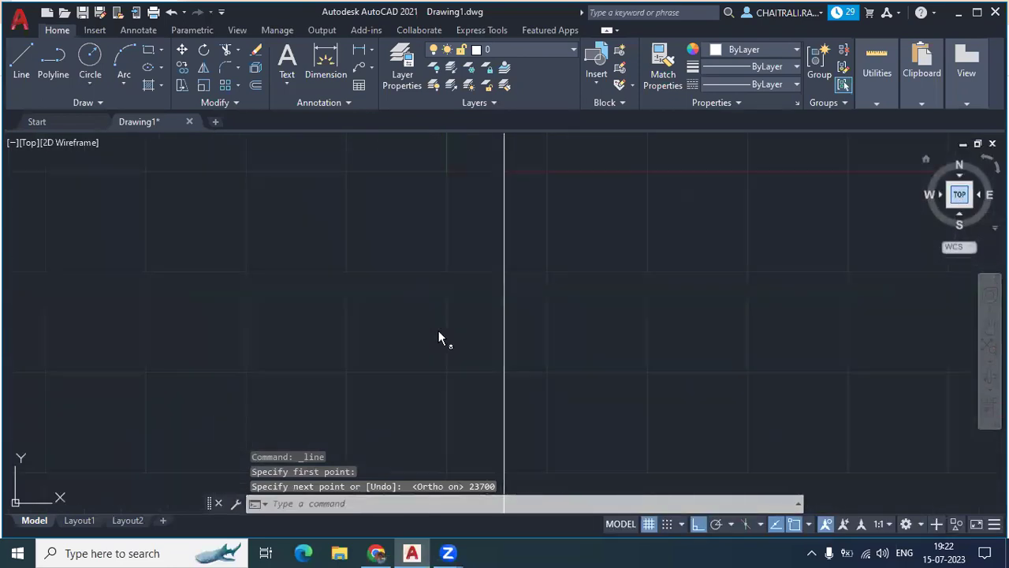
scroll(471, 284, "down", 2)
middle_click_drag(471, 284, 523, 185)
scroll(497, 262, "up", 1)
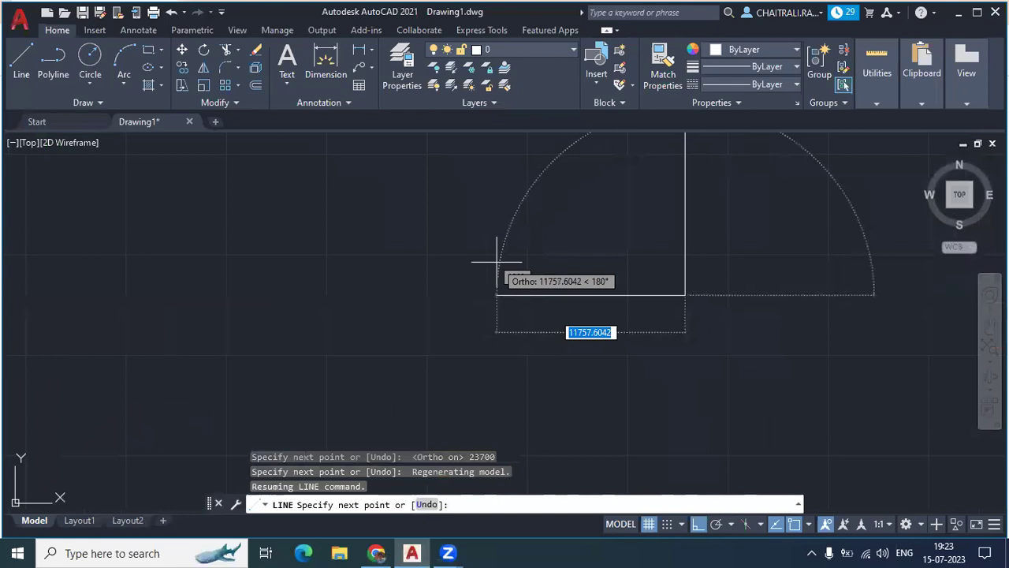
key("Escape")
Step: Review the Drawing Units settings with UN and close the dialog without changes
type("un")
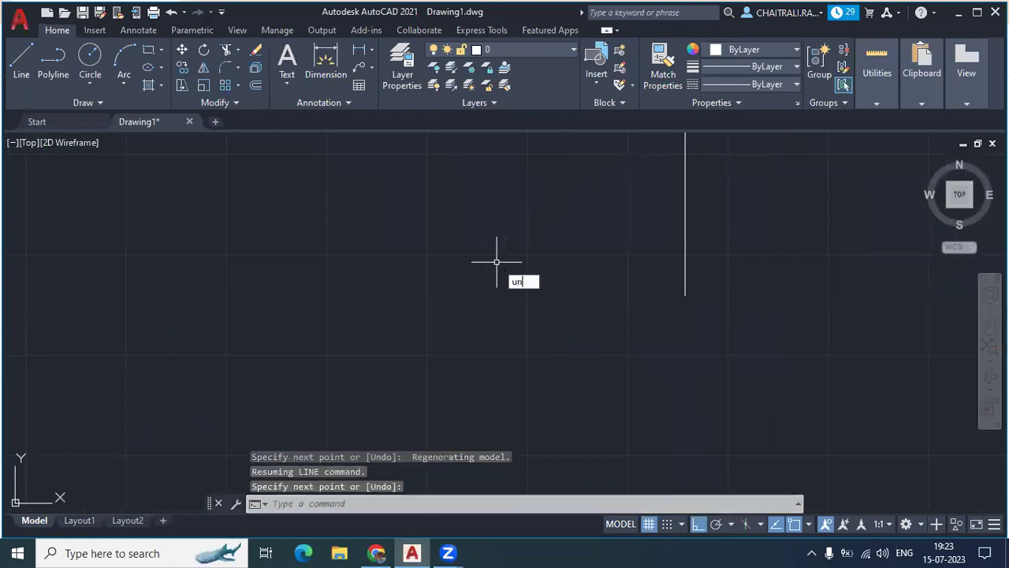
key("Return")
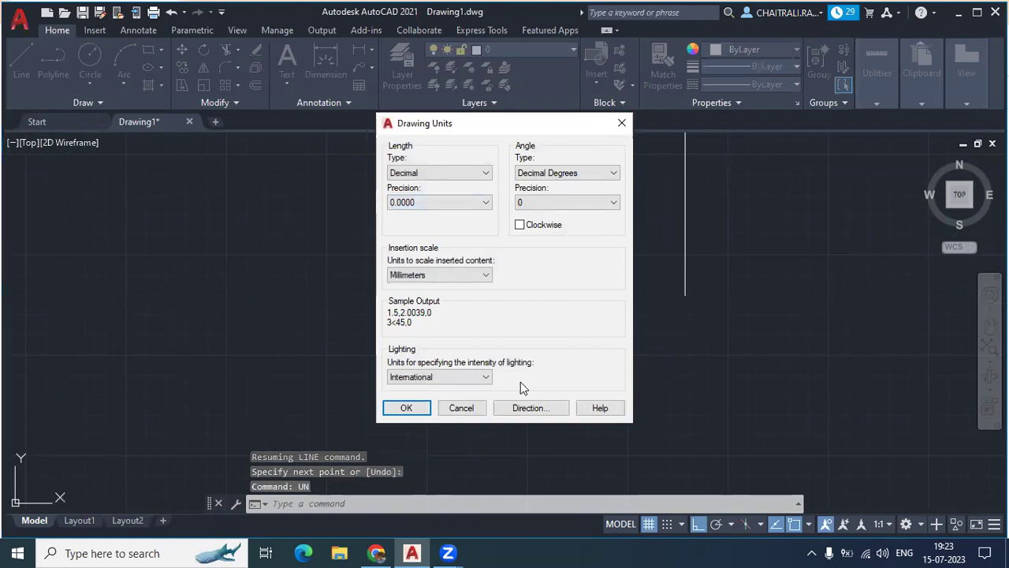
left_click(461, 408)
mouse_move(448, 552)
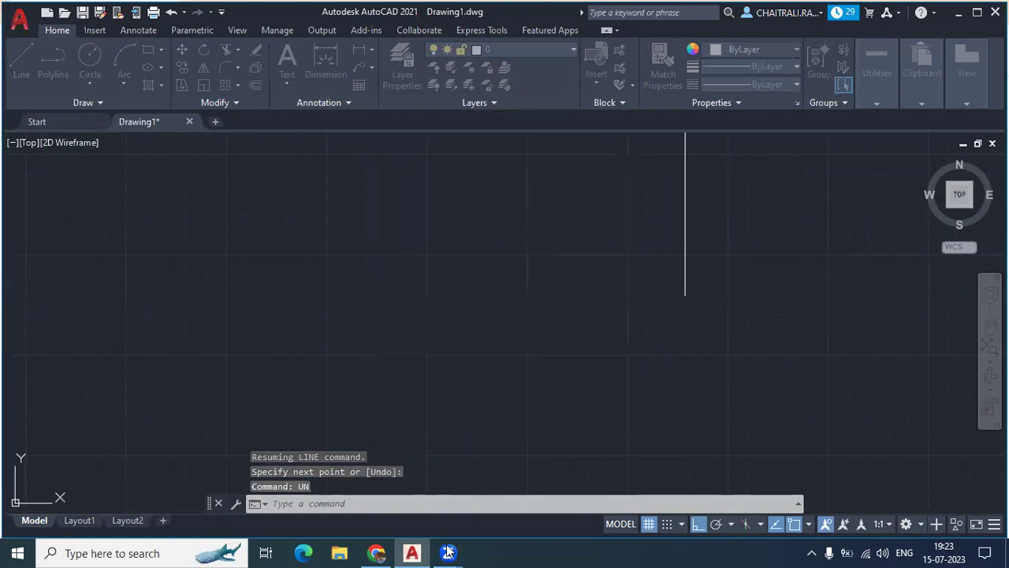
Step: Download the WhatsApp plot plan photo and open the .jpeg in Photos
left_click(377, 552)
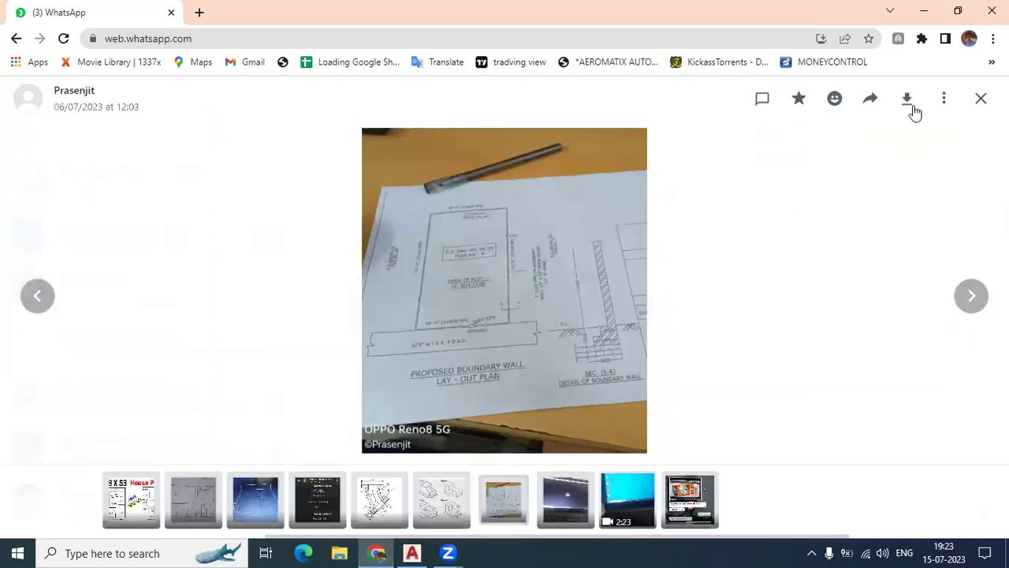
left_click(907, 98)
left_click(79, 520)
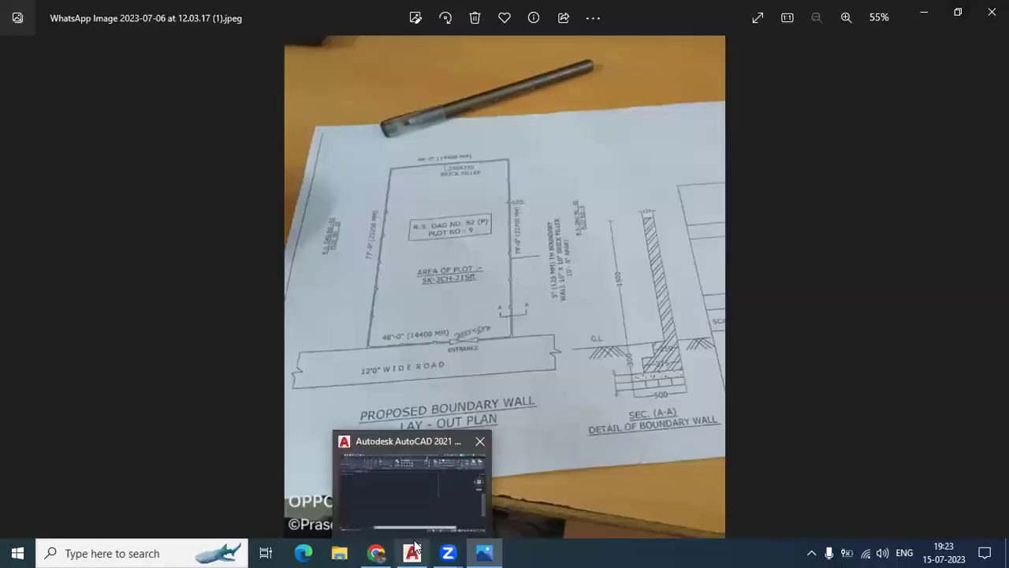
Step: Draw the 14400 bottom edge from the vertical line's lower end
left_click(431, 494)
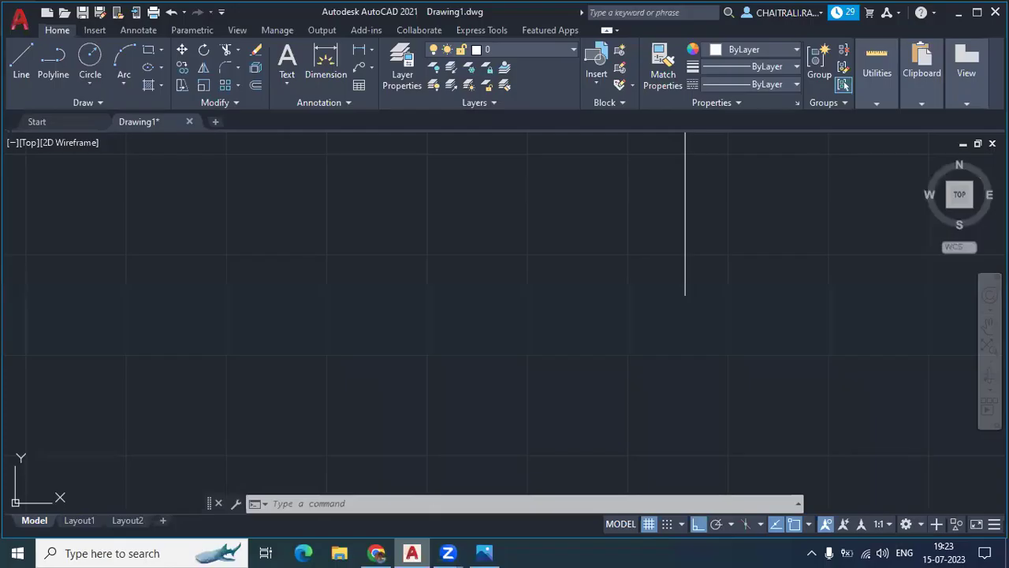
left_click(16, 76)
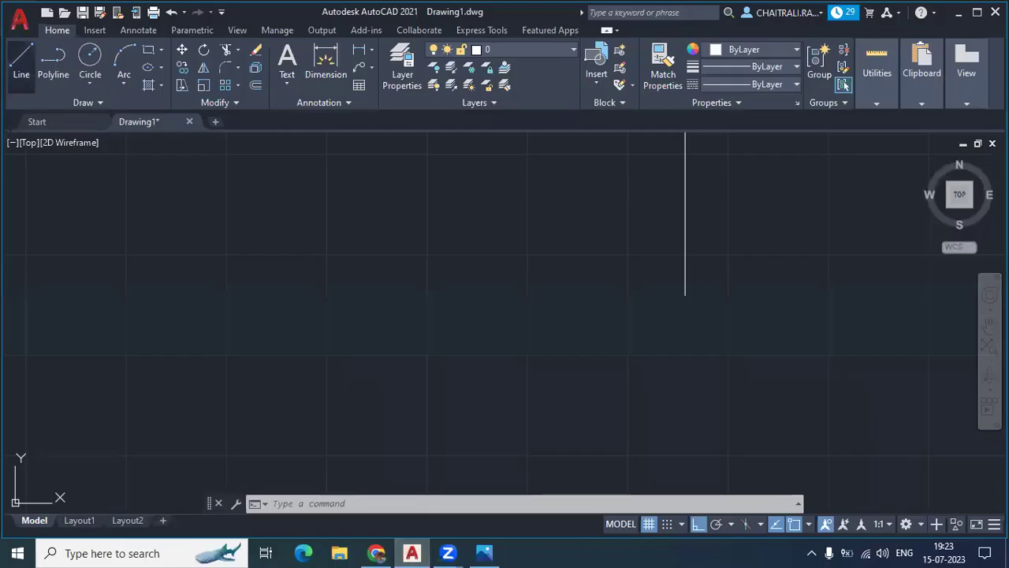
left_click(684, 296)
type("14")
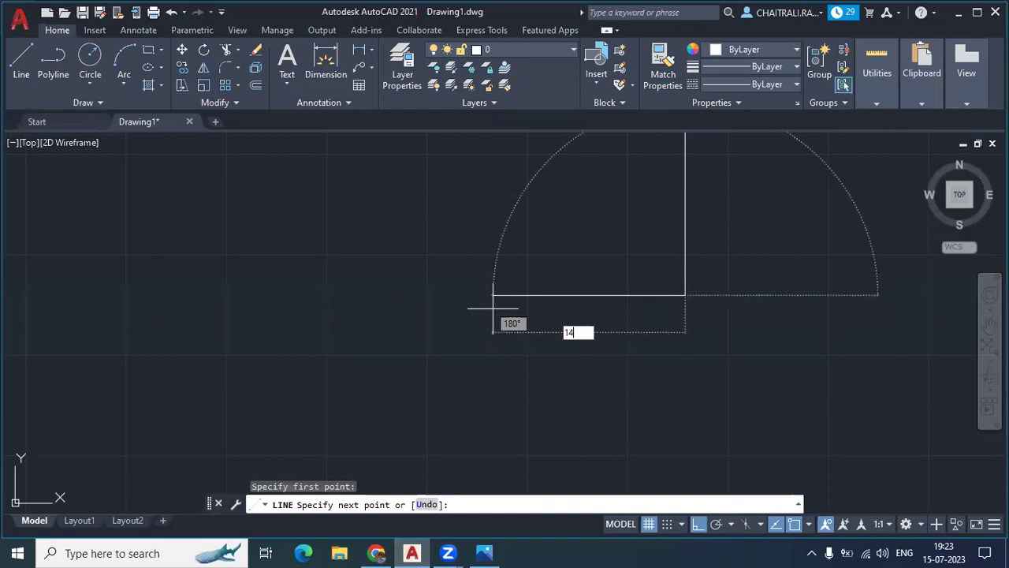
type("4")
type("00")
mouse_move(485, 553)
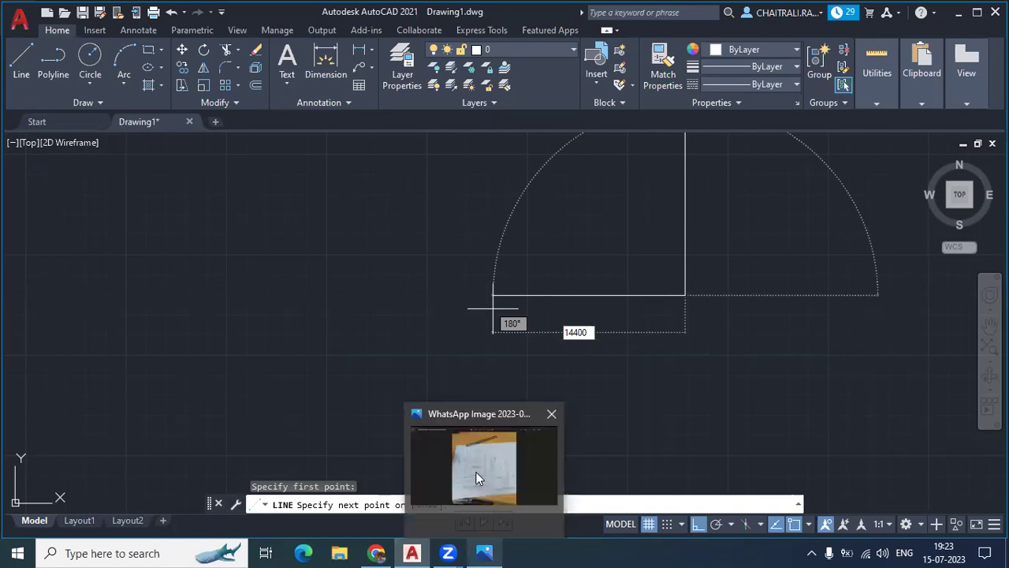
left_click(476, 478)
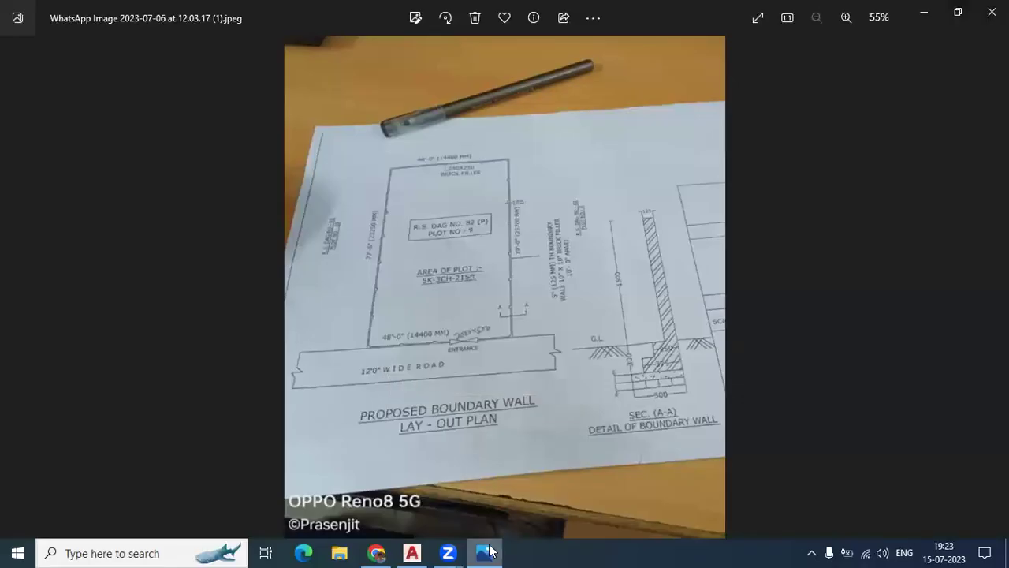
key("alt+Tab")
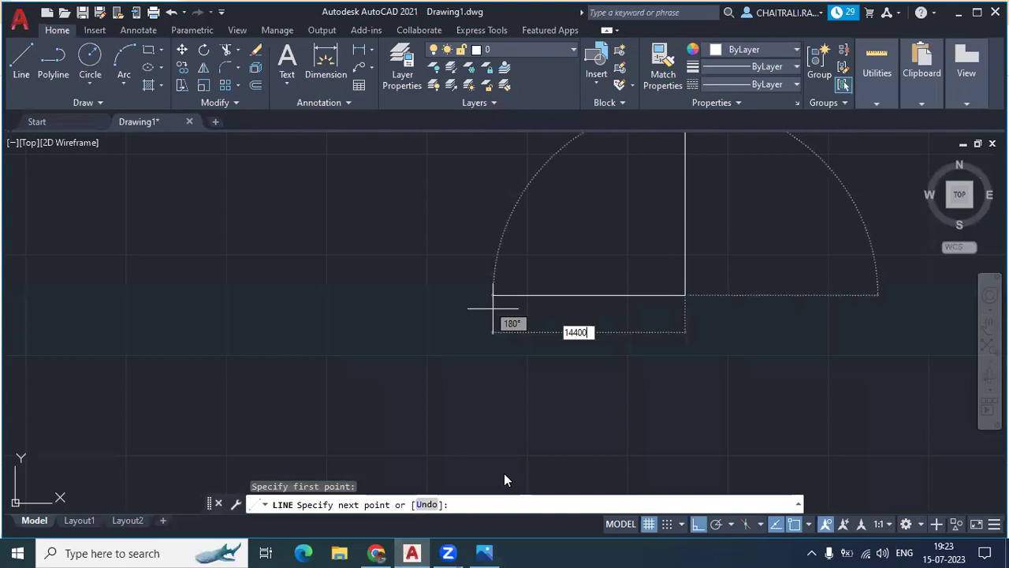
key("Return")
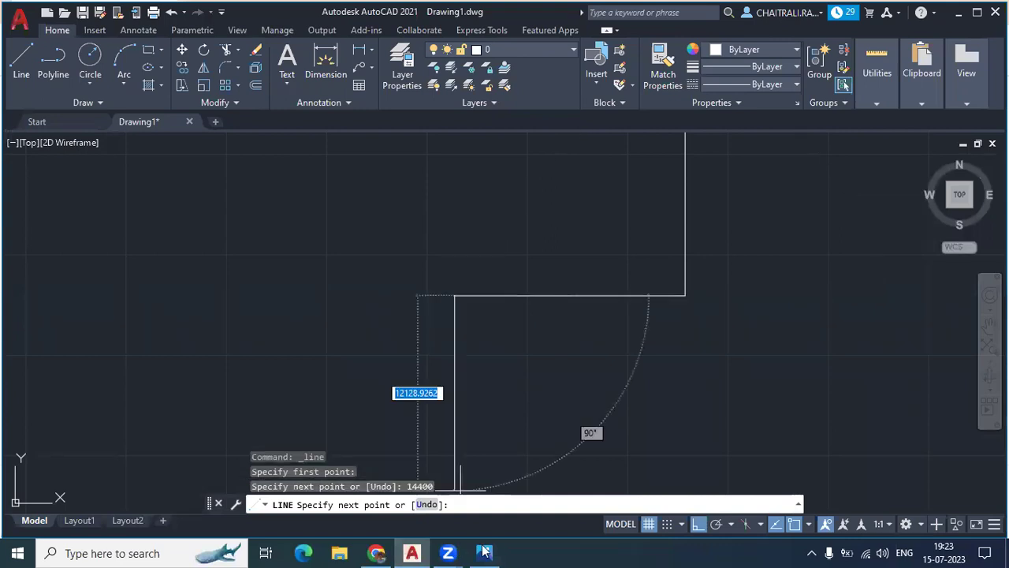
Step: Add the 23250 left side and a slanted top edge joining the first line's top
left_click(484, 552)
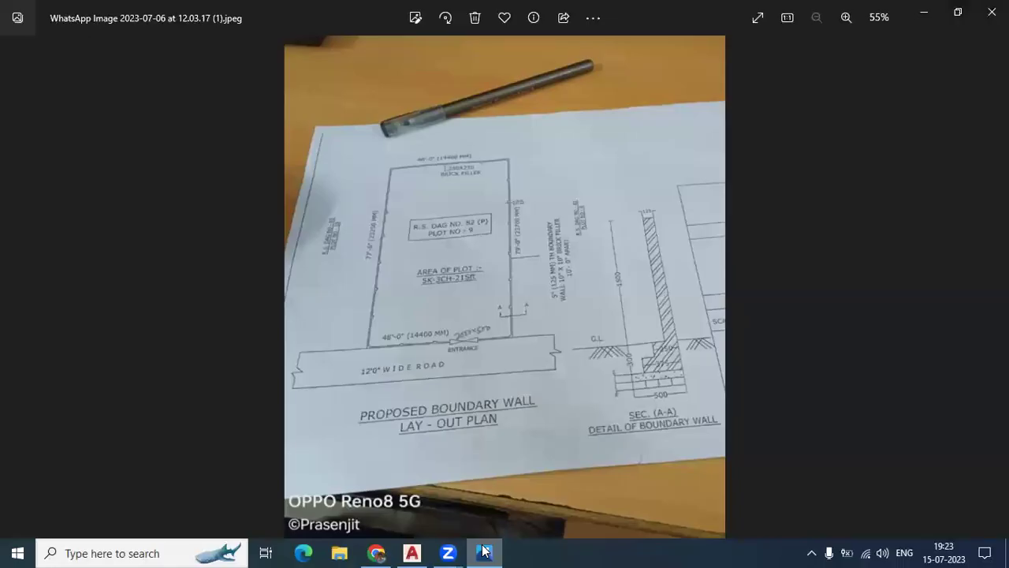
left_click(484, 552)
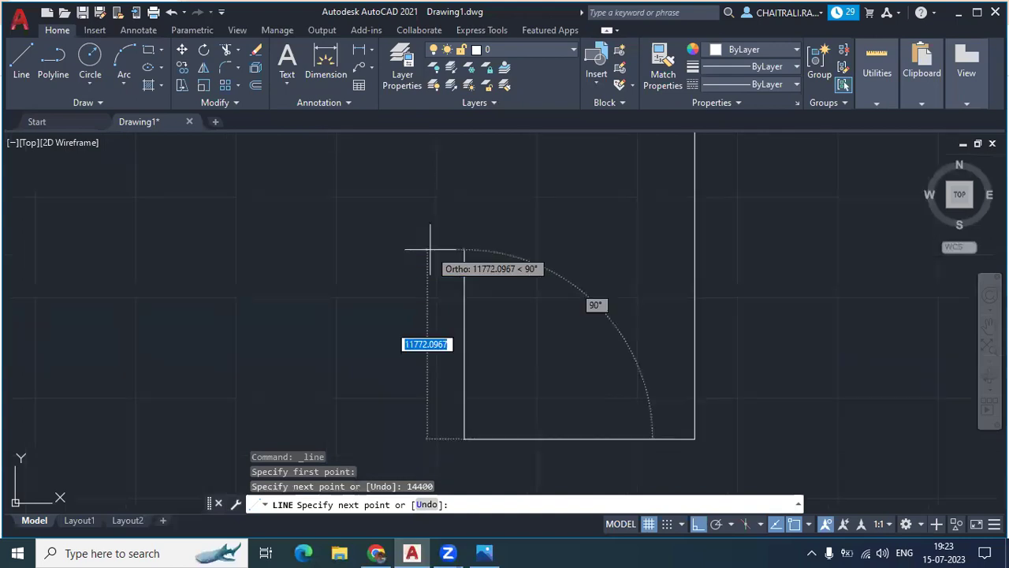
type("23250")
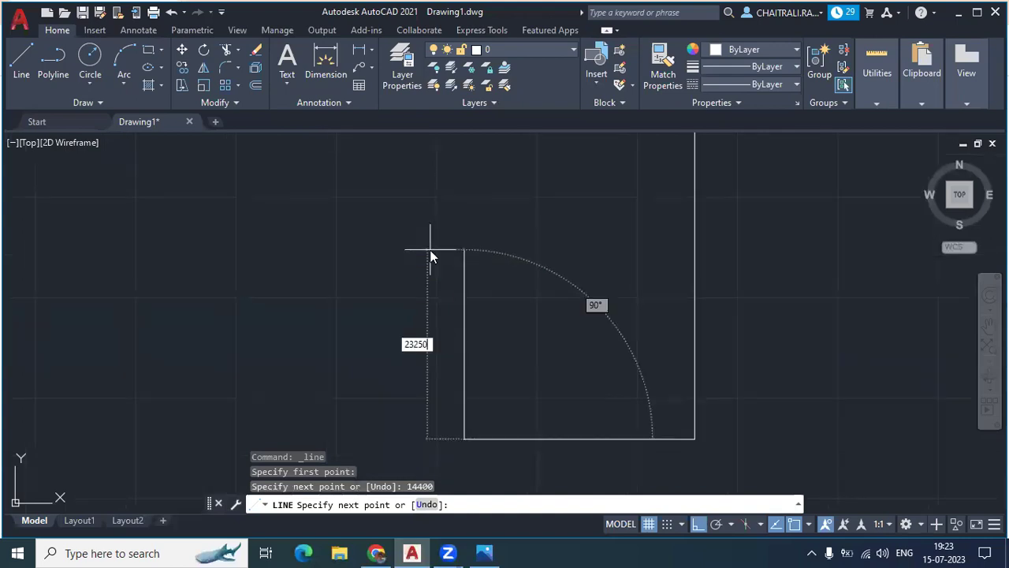
key("Return")
middle_click_drag(430, 249, 481, 381)
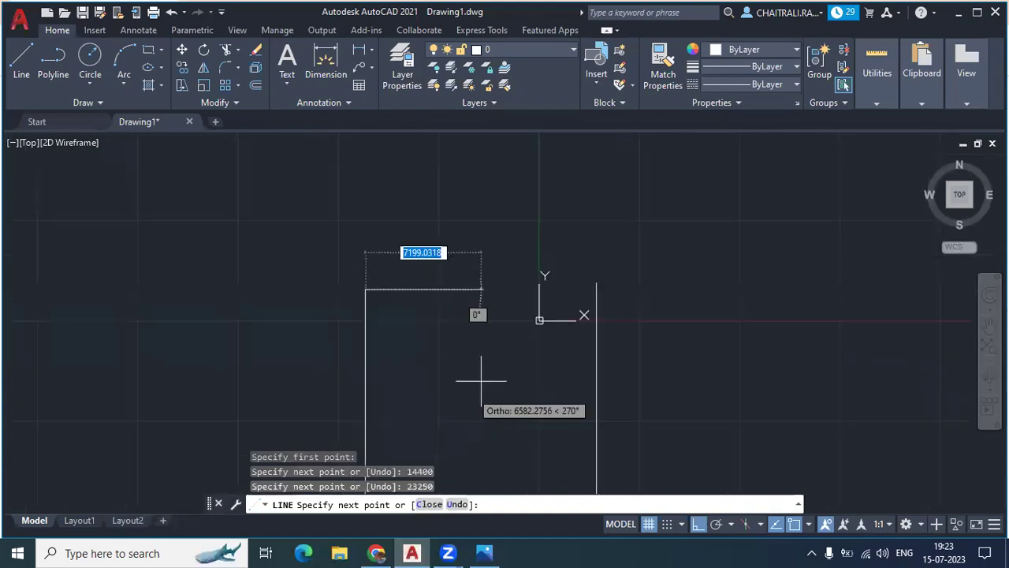
left_click(597, 281)
scroll(453, 258, "down", 2)
key("Return")
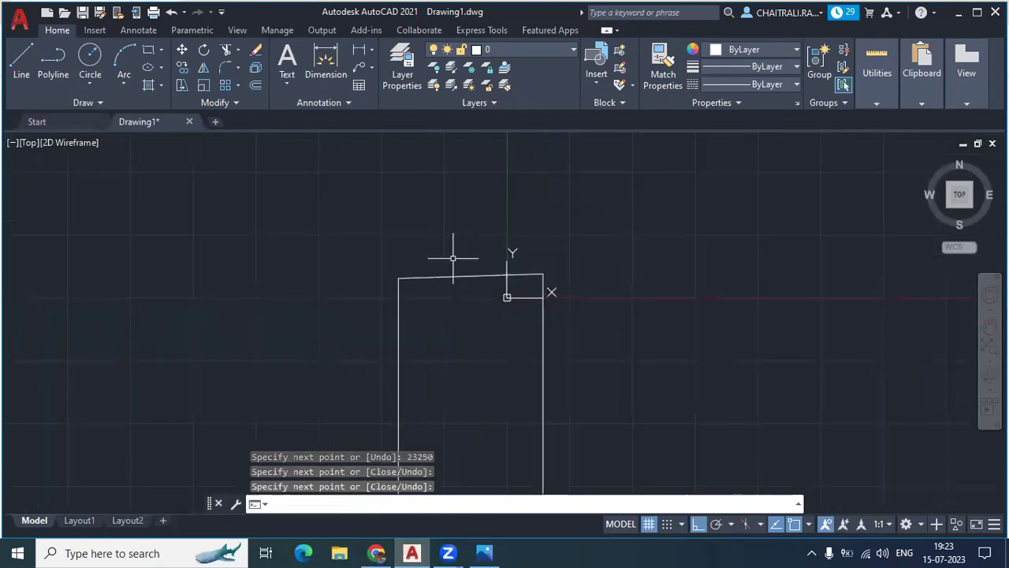
middle_click_drag(454, 258, 413, 211)
scroll(371, 217, "up", 4)
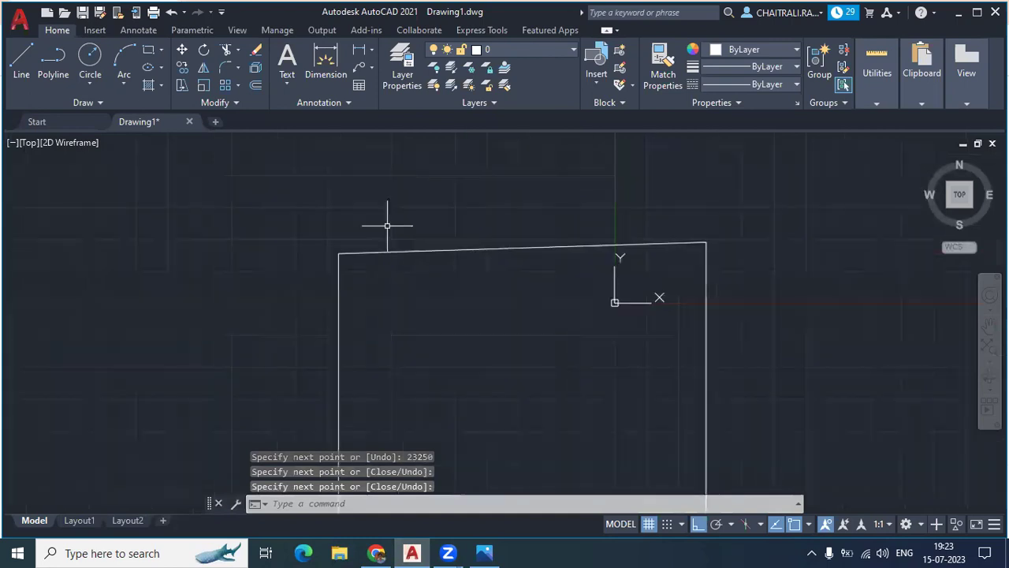
key("alt+Tab")
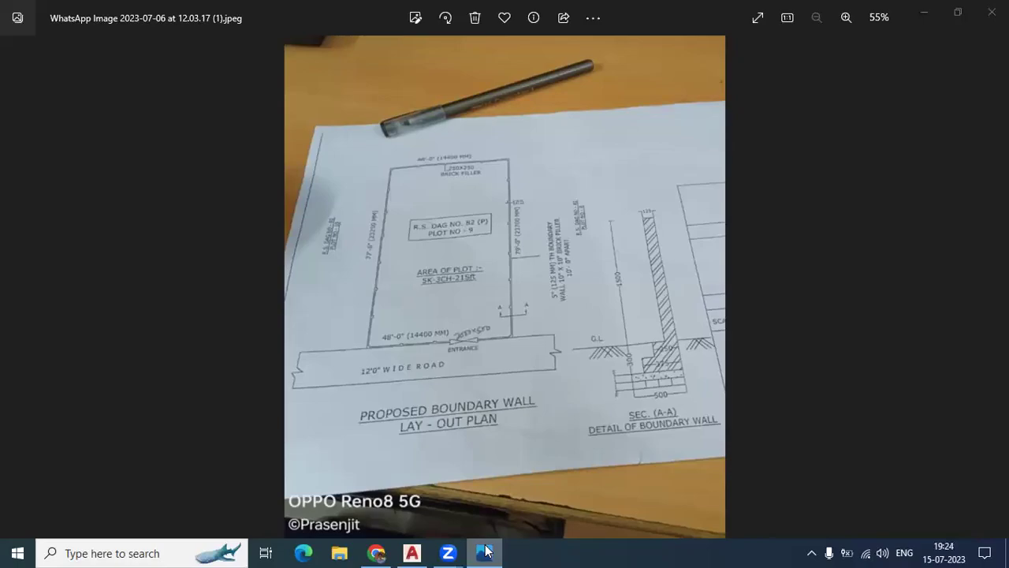
Step: Return from the plan photo to the four-sided plot outline in AutoCAD
key("alt+Tab")
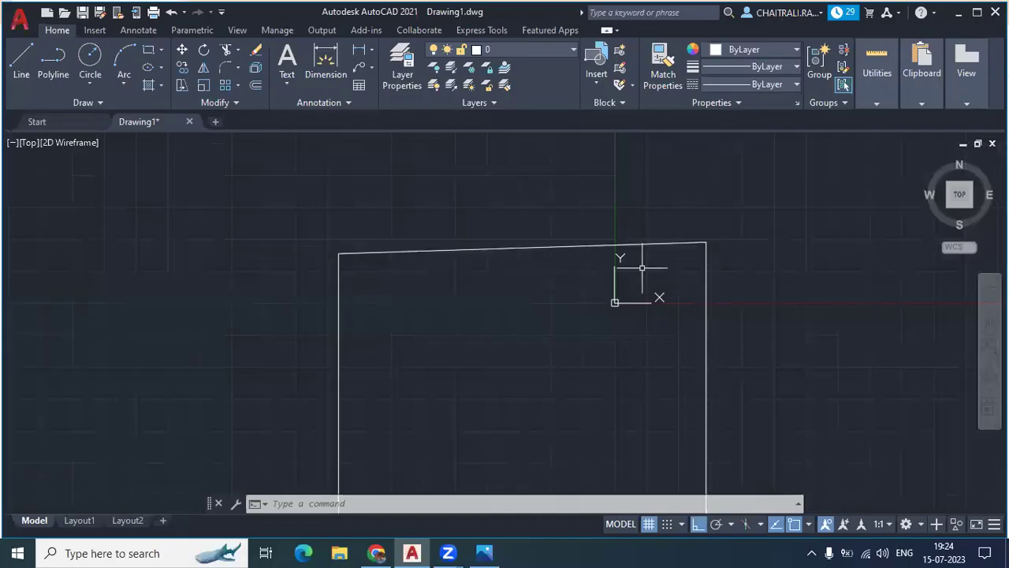
Step: Divide the outline's left edge into 7 equal segments with DIVIDE
scroll(643, 268, "down", 2)
middle_click_drag(591, 225, 576, 221)
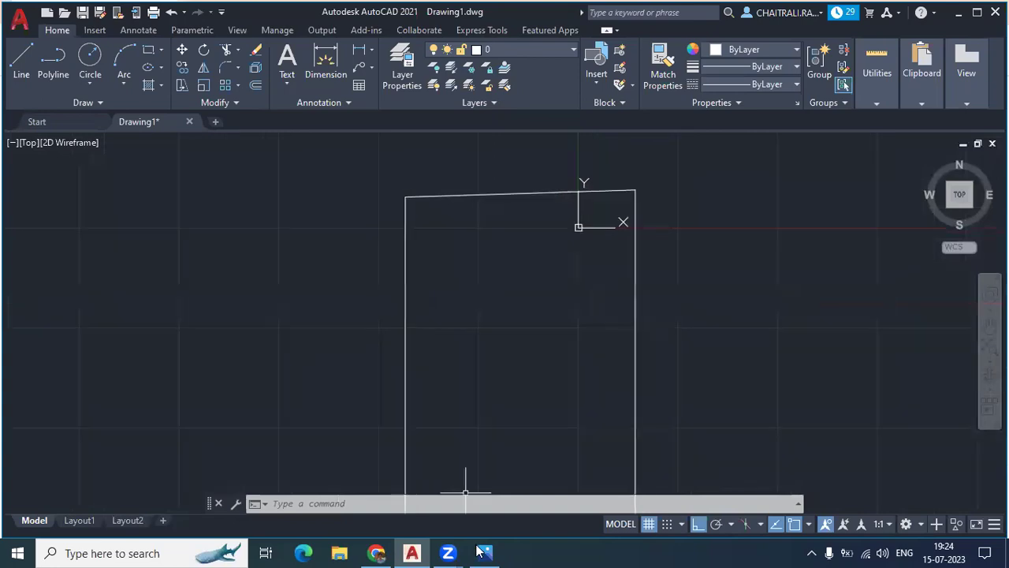
key("alt+Tab")
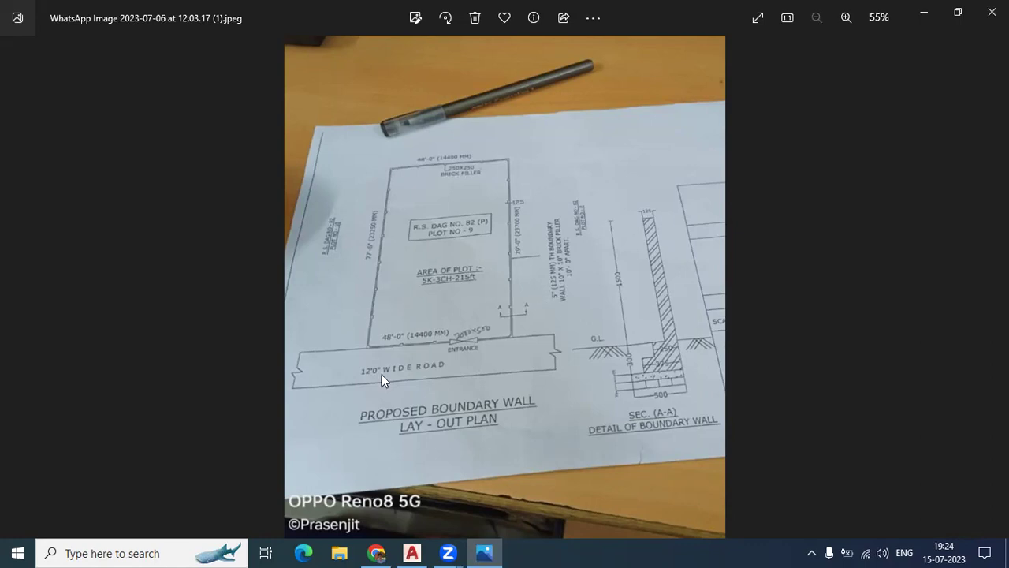
left_click(490, 550)
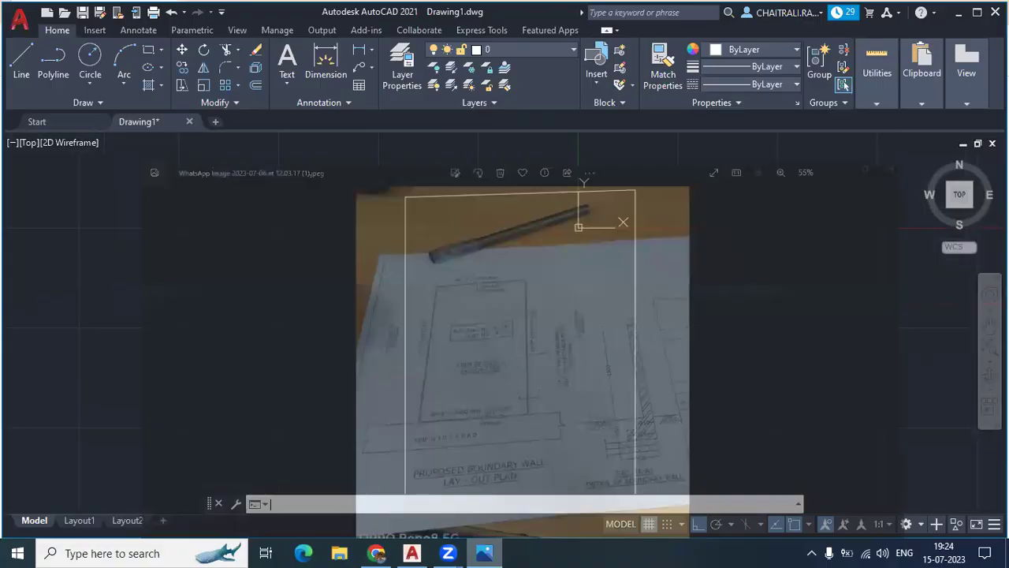
scroll(417, 276, "down", 3)
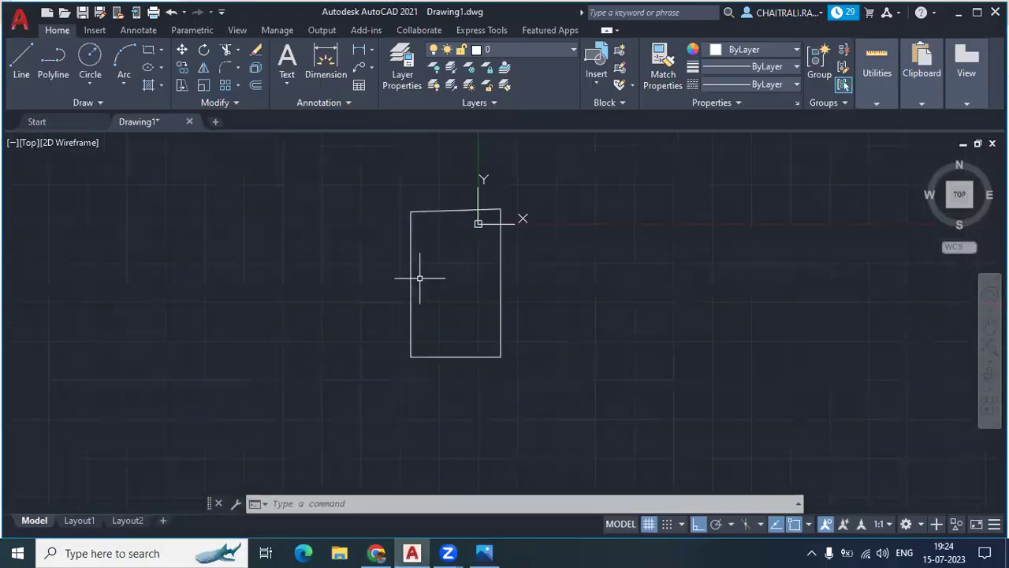
type("div")
key("Return")
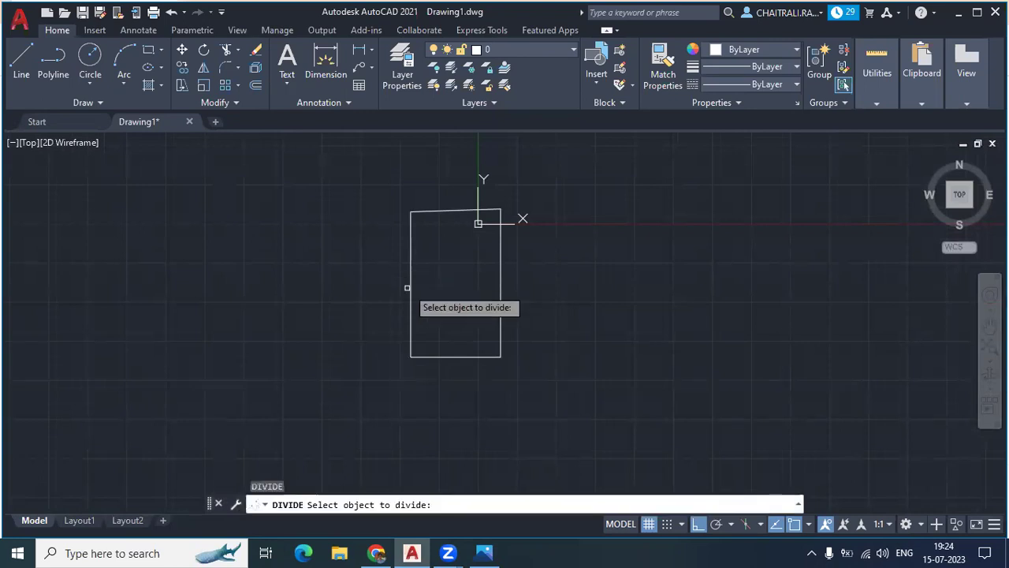
left_click(411, 285)
left_click(483, 552)
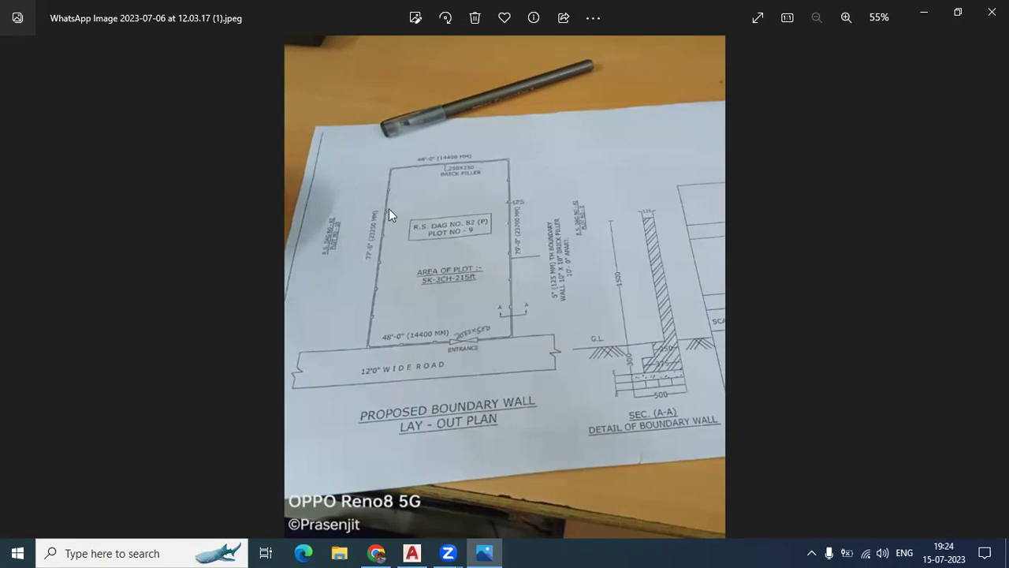
left_click(484, 552)
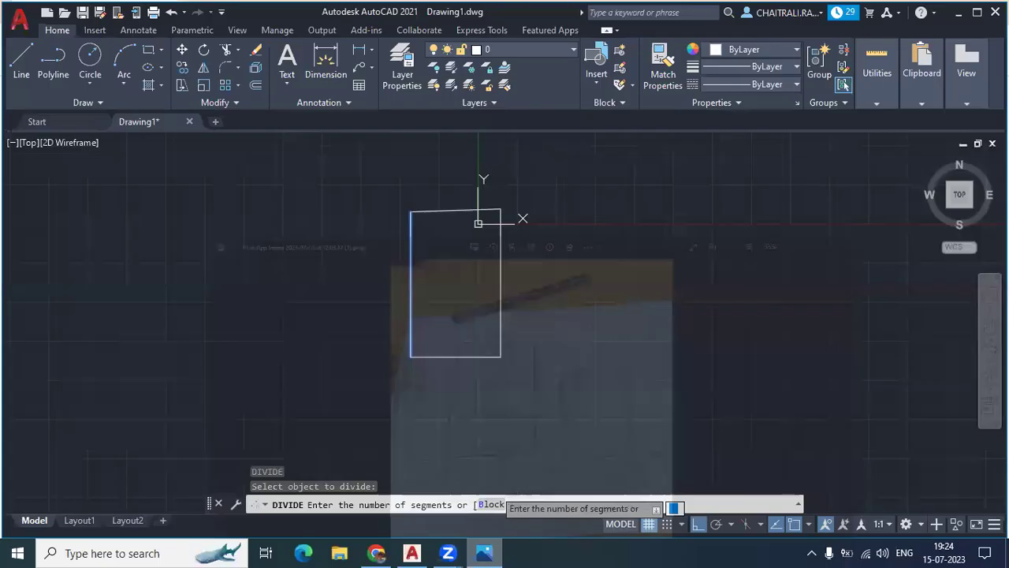
type("7")
key("Return")
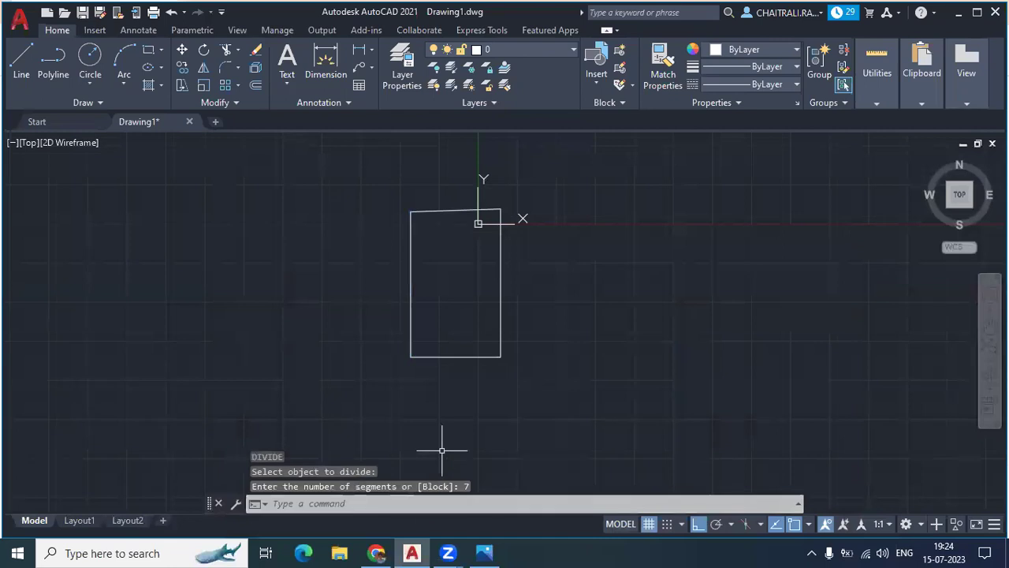
Step: Set the point style to circle-with-cross so the division points show
scroll(429, 279, "up", 5)
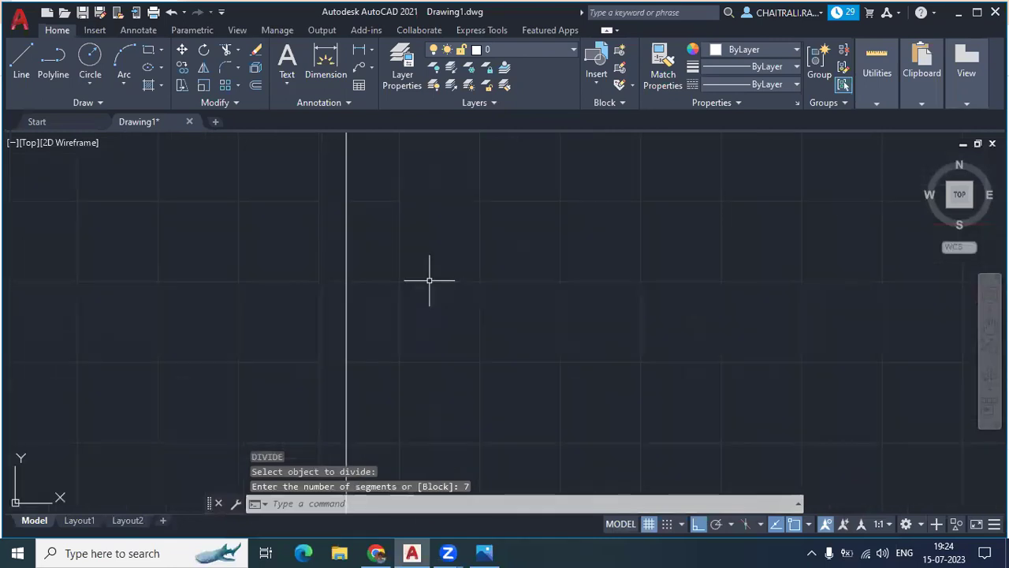
scroll(428, 300, "down", 3)
type("ptype")
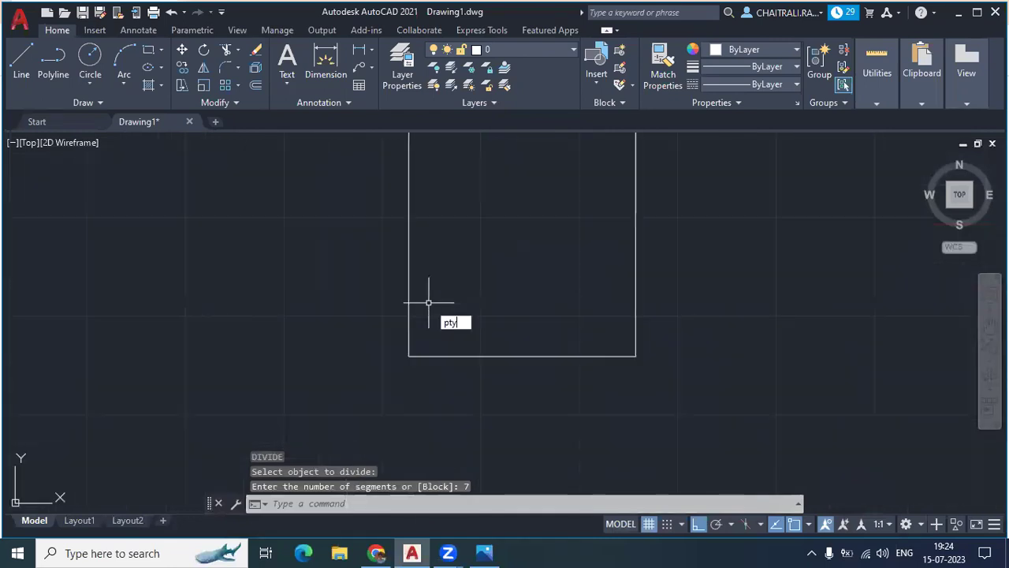
key("Return")
left_click(504, 206)
key("Return")
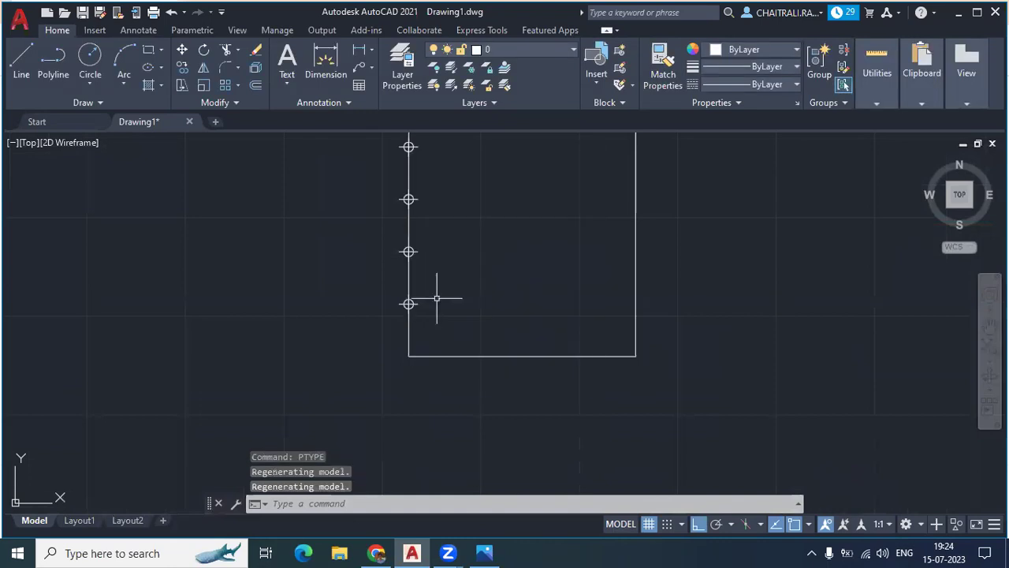
middle_click_drag(437, 298, 407, 402)
scroll(421, 371, "down", 2)
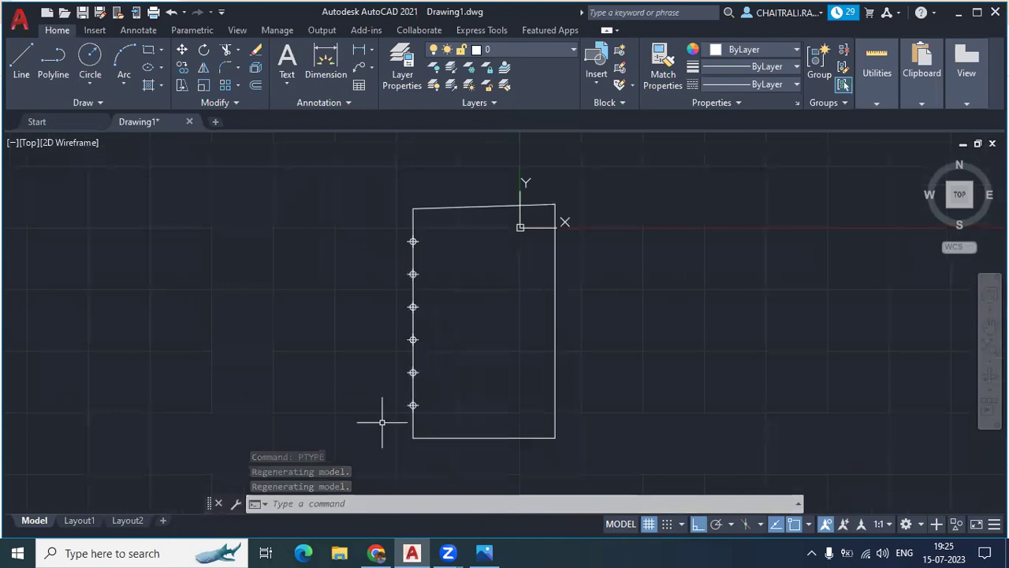
scroll(398, 403, "up", 2)
Step: Zoom the plan photo from 55% to 121% to read it, then return to the drawing
key("alt+Tab")
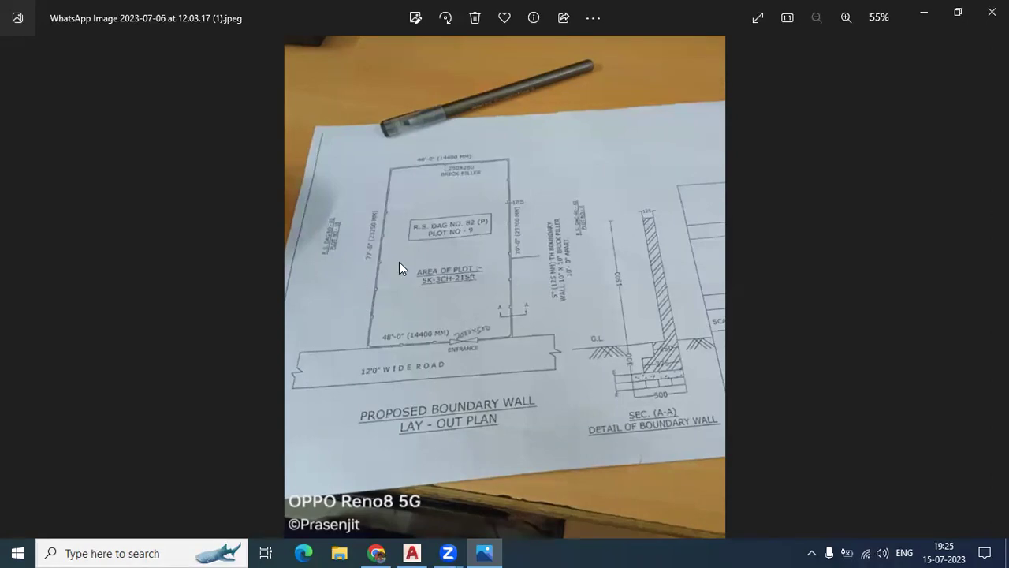
scroll(590, 260, "up", 1)
scroll(588, 261, "up", 4)
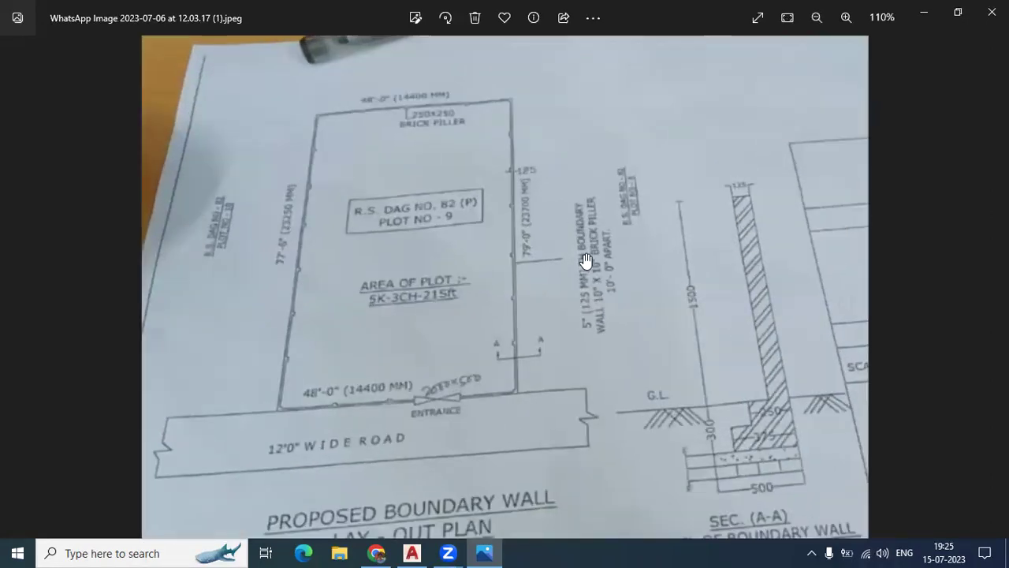
scroll(603, 345, "up", 1)
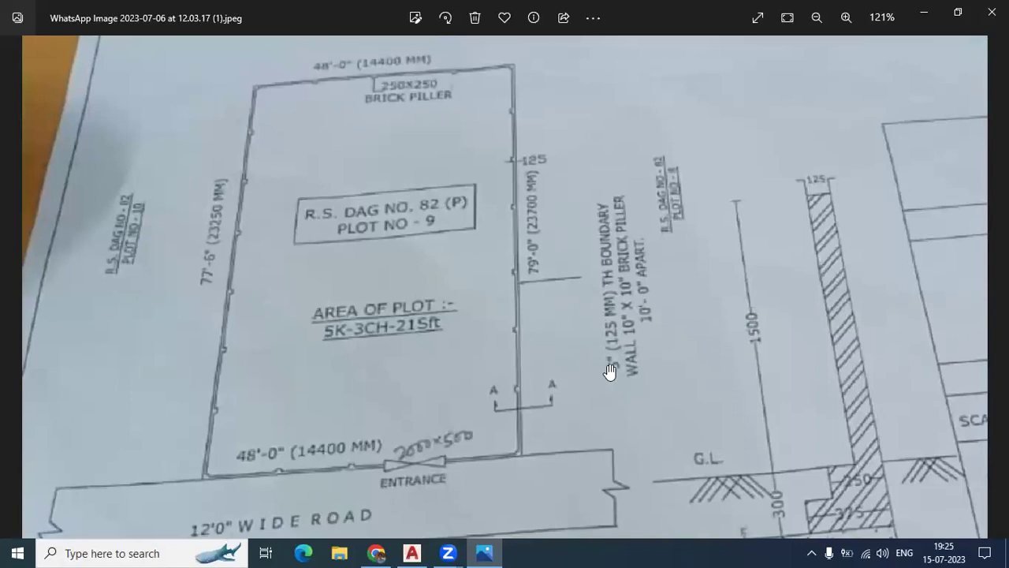
left_click(484, 553)
middle_click_drag(421, 323, 408, 428)
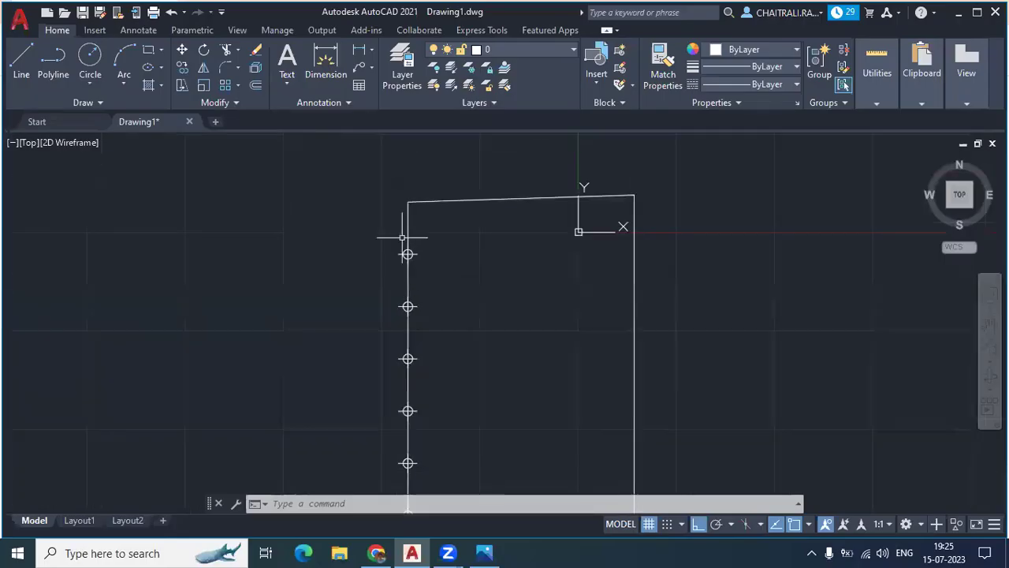
Step: Offset the left and top outline edges by 125, after cancelling a wrong distance of 5
type("o")
key("Return")
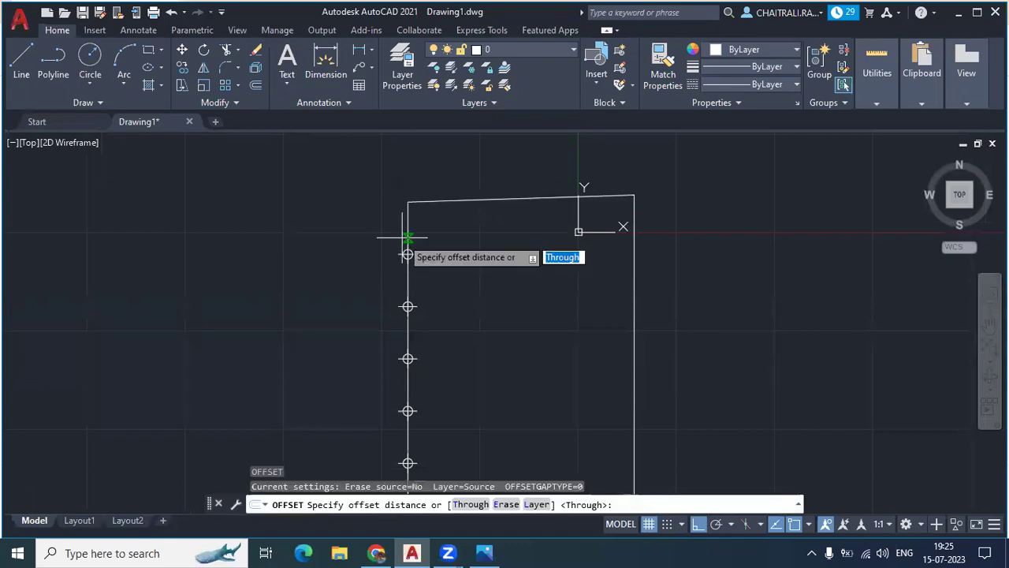
type("5")
key("Return")
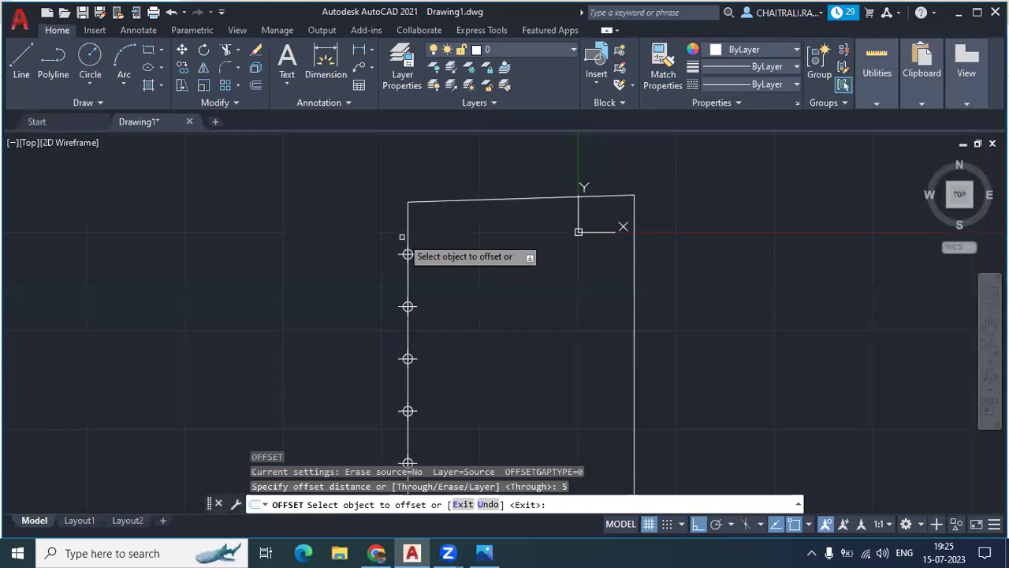
key("Escape")
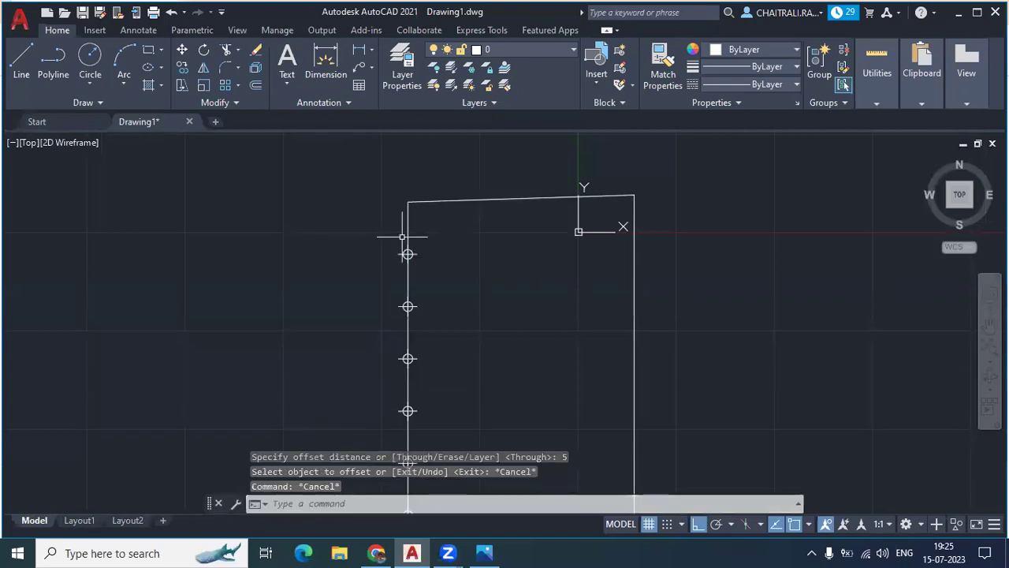
type("o")
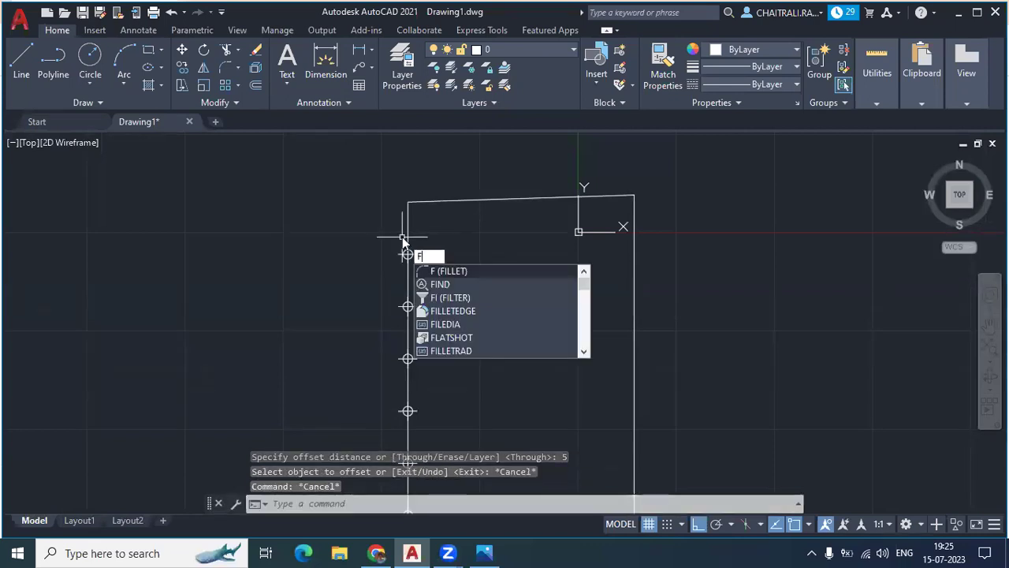
key("Return")
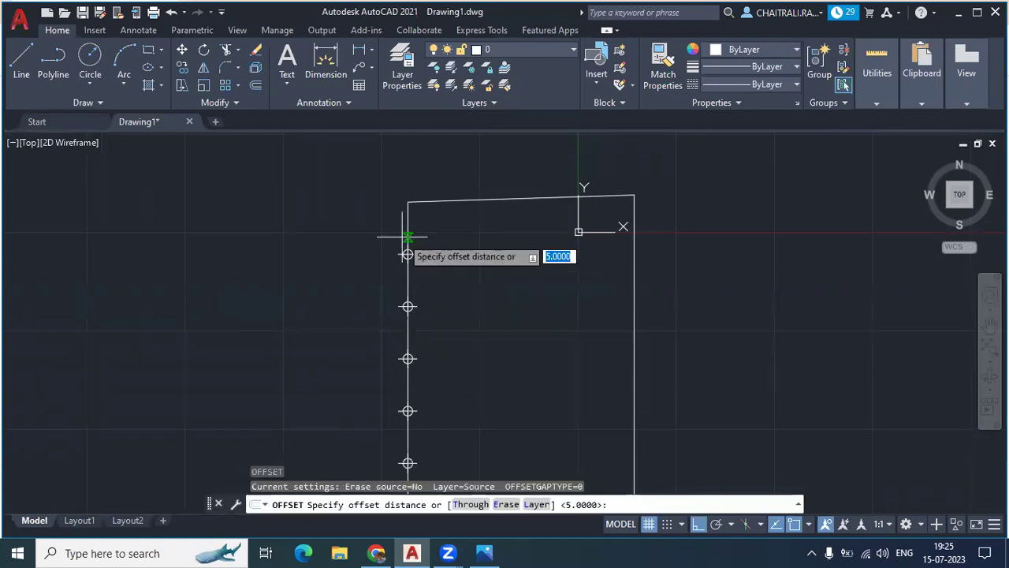
type("12")
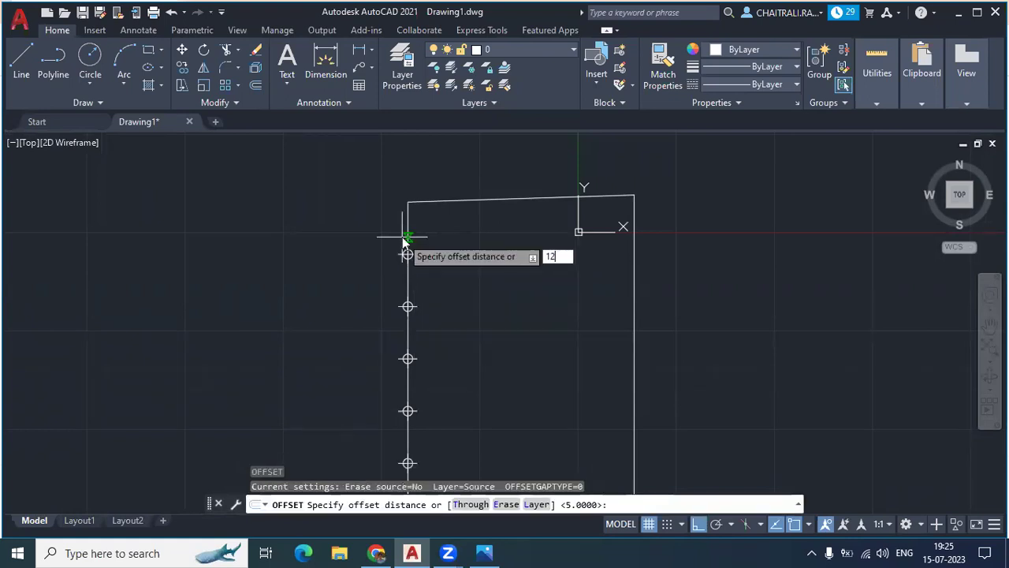
type("0")
key("Return")
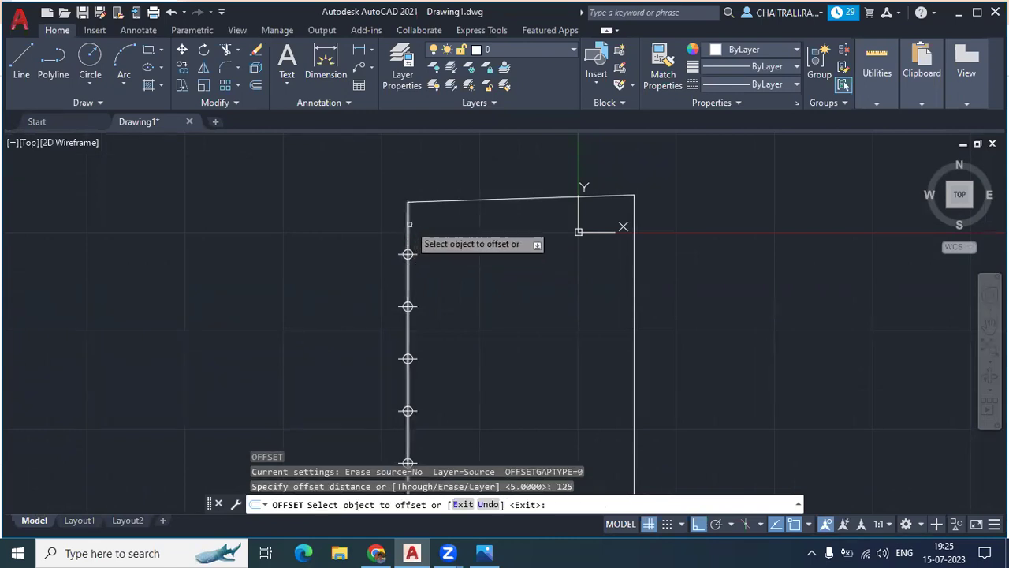
left_click(408, 238)
left_click(377, 214)
left_click(435, 198)
left_click(430, 178)
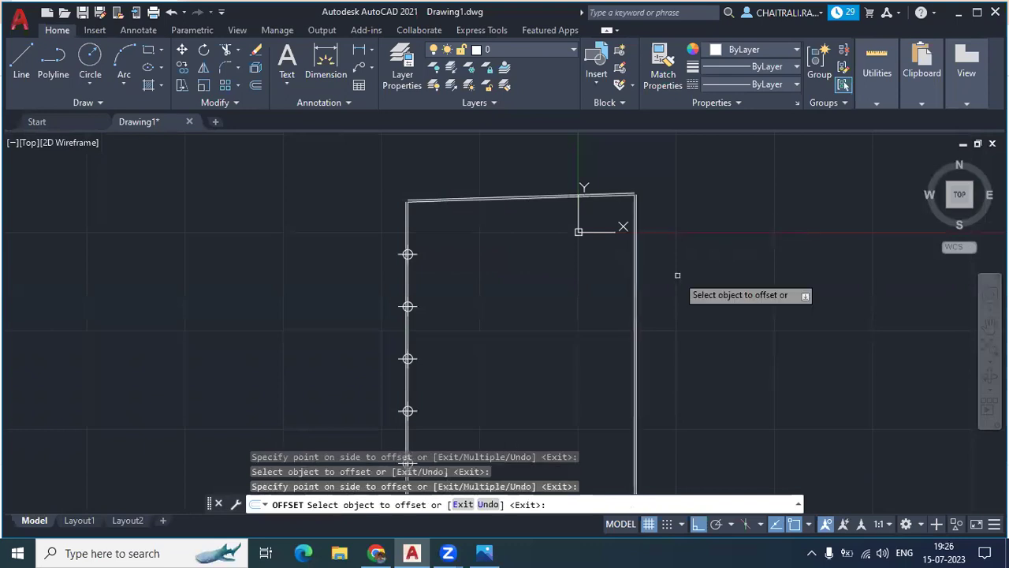
Step: Offset the bottom edge by 125 as well, completing the double wall lines
middle_click_drag(676, 271, 676, 140)
left_click(544, 432)
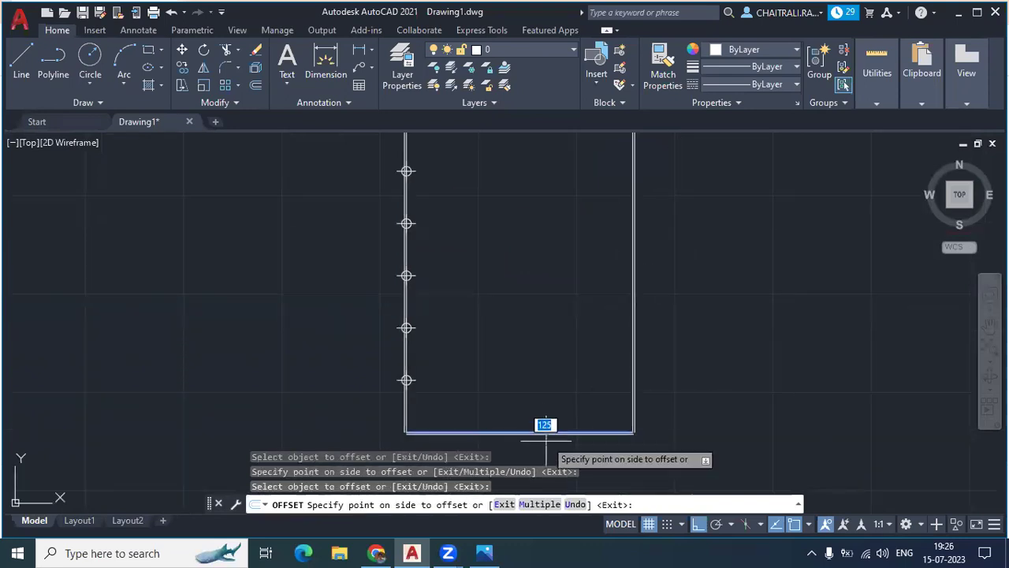
left_click(544, 426)
scroll(489, 354, "down", 2)
scroll(489, 207, "up", 3)
scroll(552, 276, "up", 2)
middle_click_drag(599, 332, 512, 366)
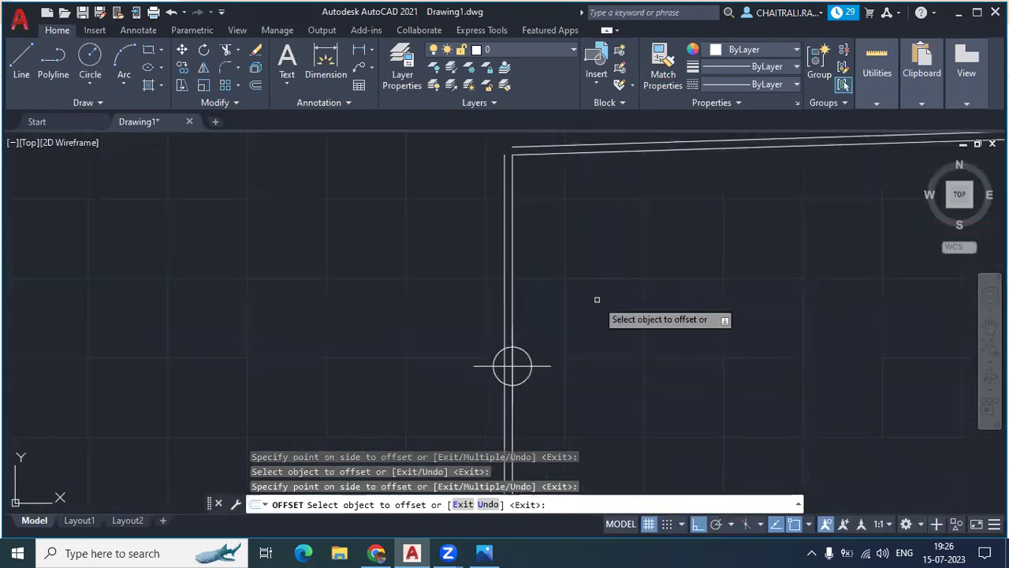
key("Escape")
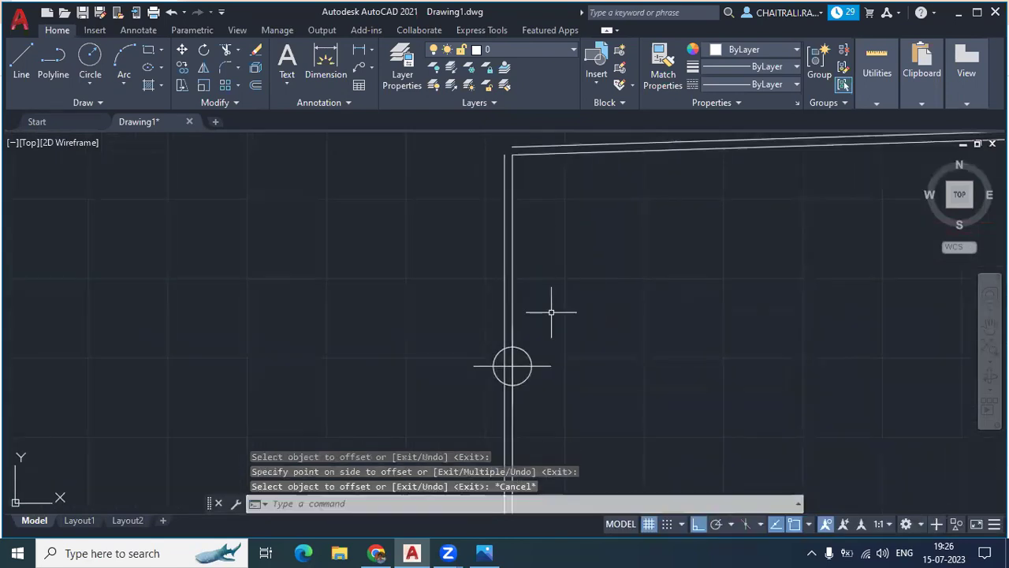
scroll(551, 313, "up", 2)
Step: Start the column outline at the circled division point with 125 and 250 sides
middle_click_drag(513, 404, 539, 349)
scroll(509, 363, "up", 1)
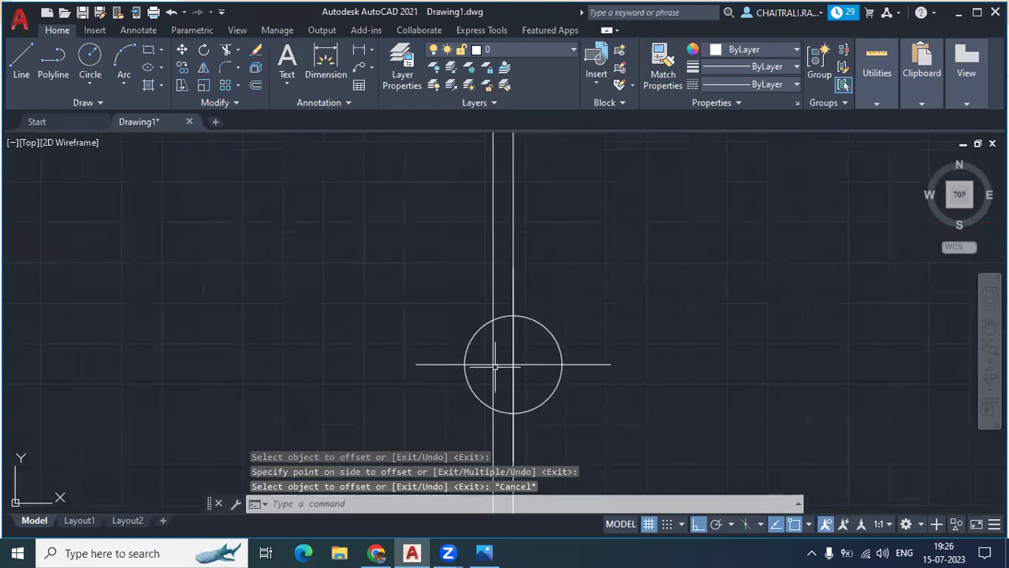
left_click(21, 64)
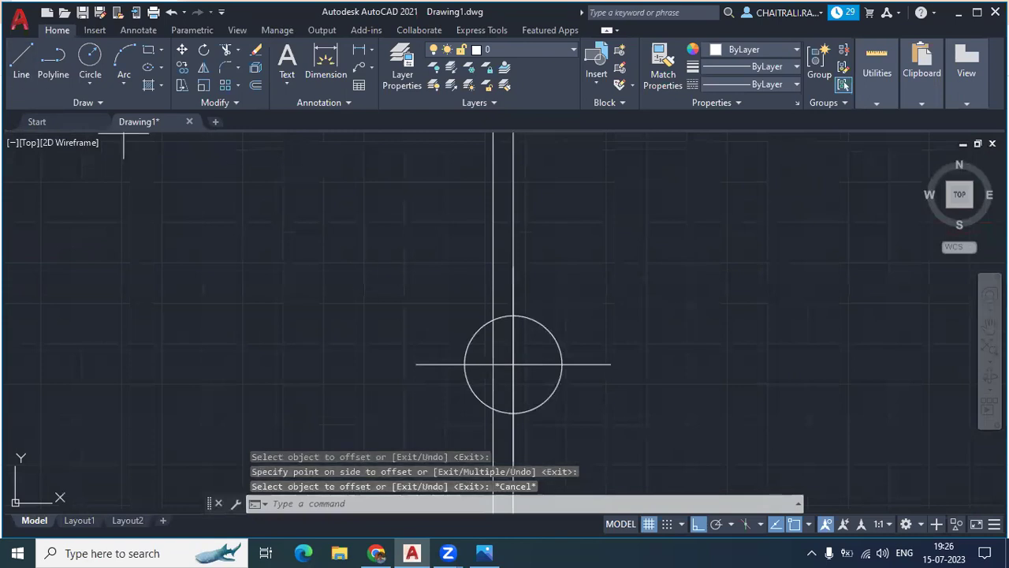
left_click(514, 364)
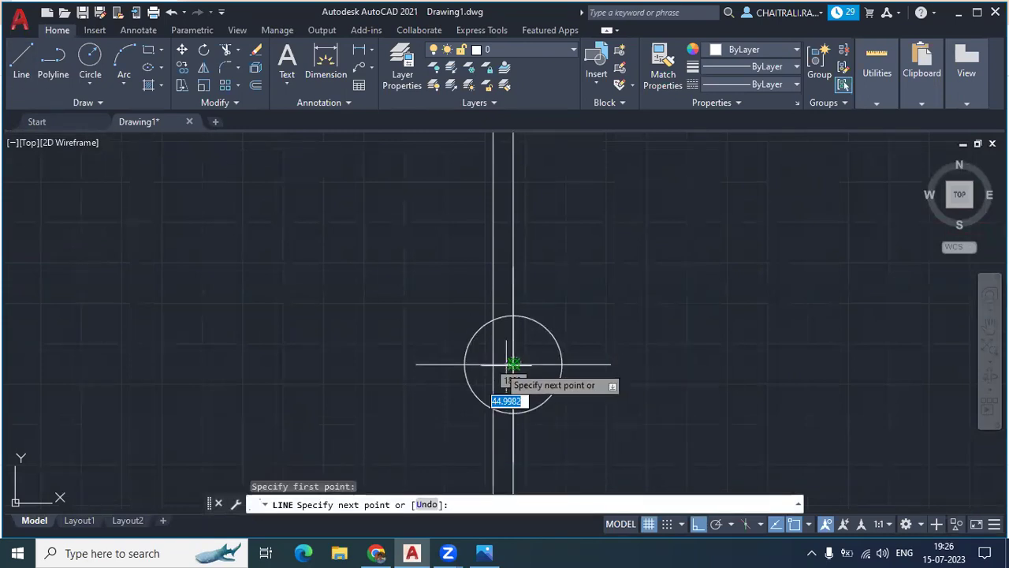
left_click(458, 363)
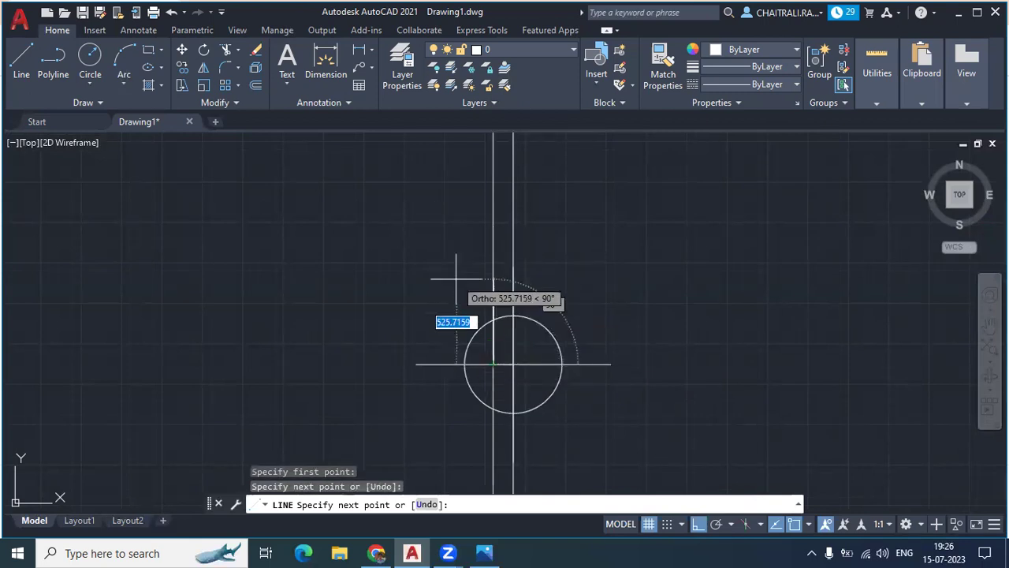
type("125")
key("Return")
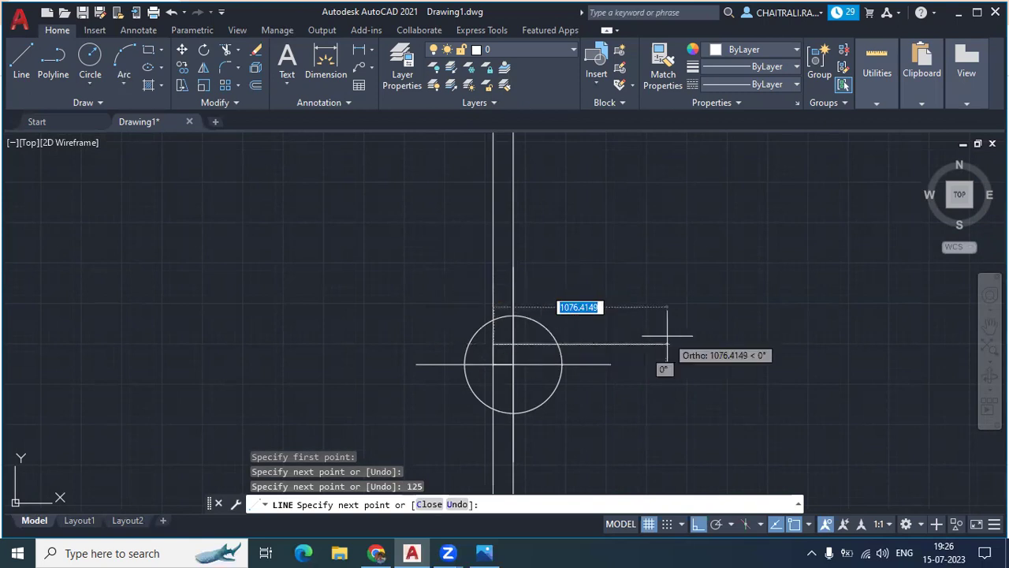
type("25")
key("Return")
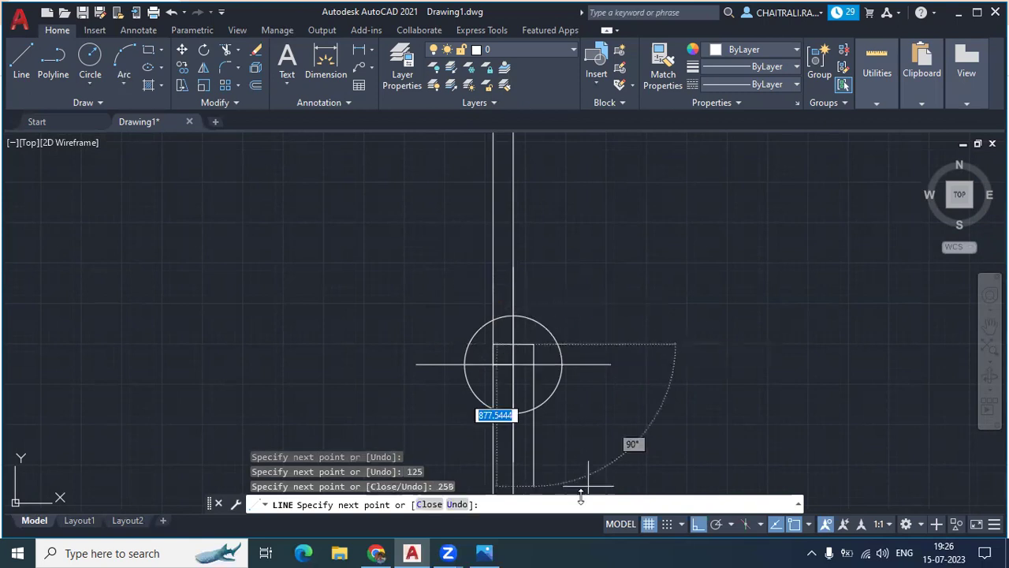
Step: Finish the 250 × 250 square with its remaining sides and close it
type("250")
key("Return")
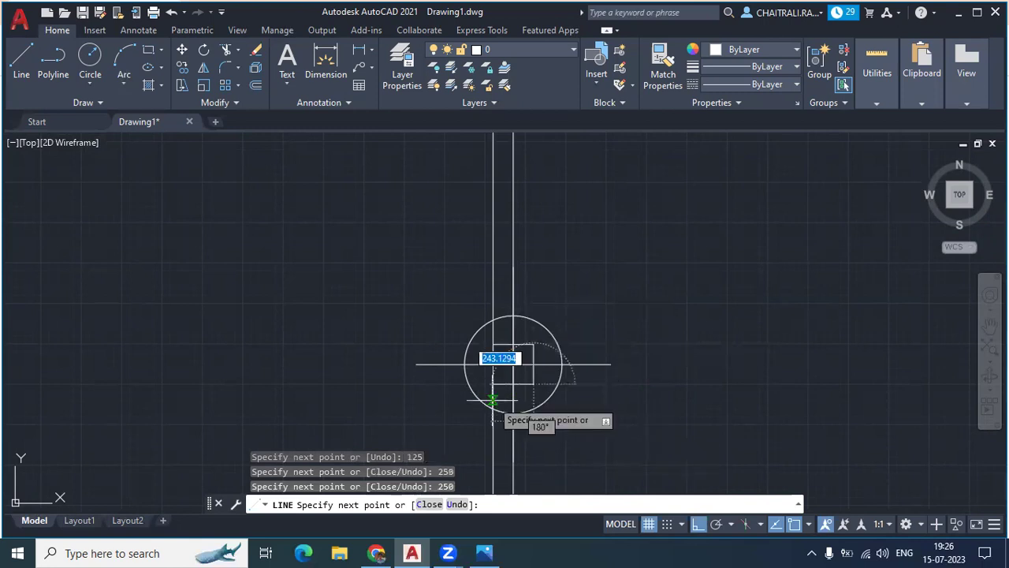
left_click(505, 384)
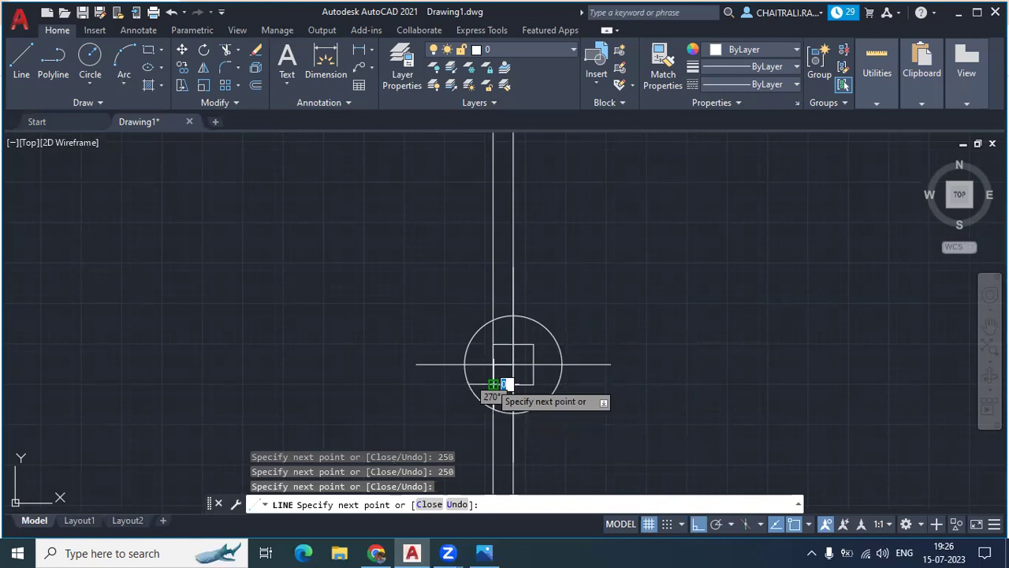
key("Return")
scroll(552, 308, "down", 2)
scroll(541, 354, "down", 2)
scroll(574, 347, "up", 10)
scroll(540, 357, "down", 8)
middle_click_drag(649, 354, 473, 331)
scroll(489, 354, "up", 1)
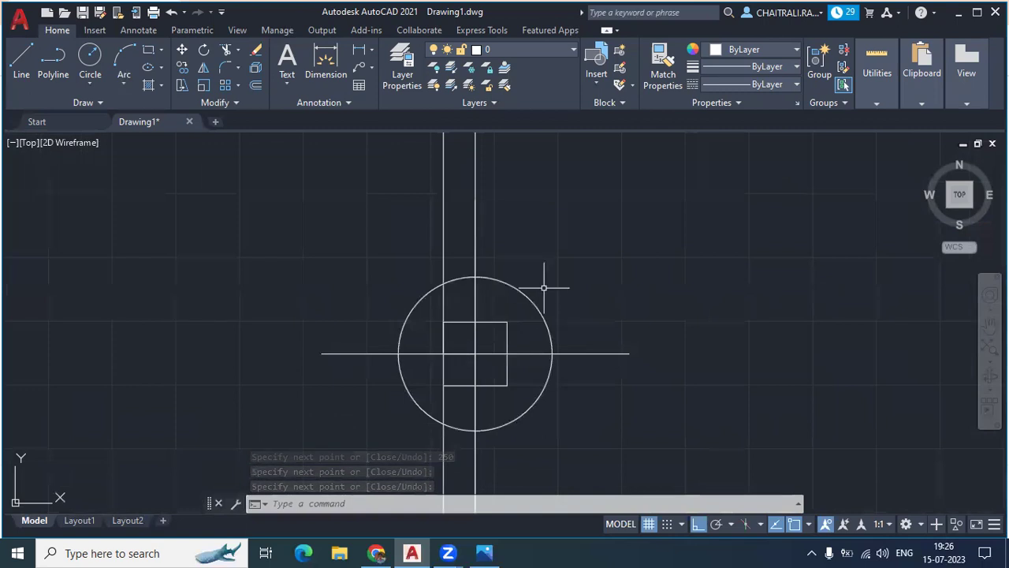
scroll(544, 287, "down", 2)
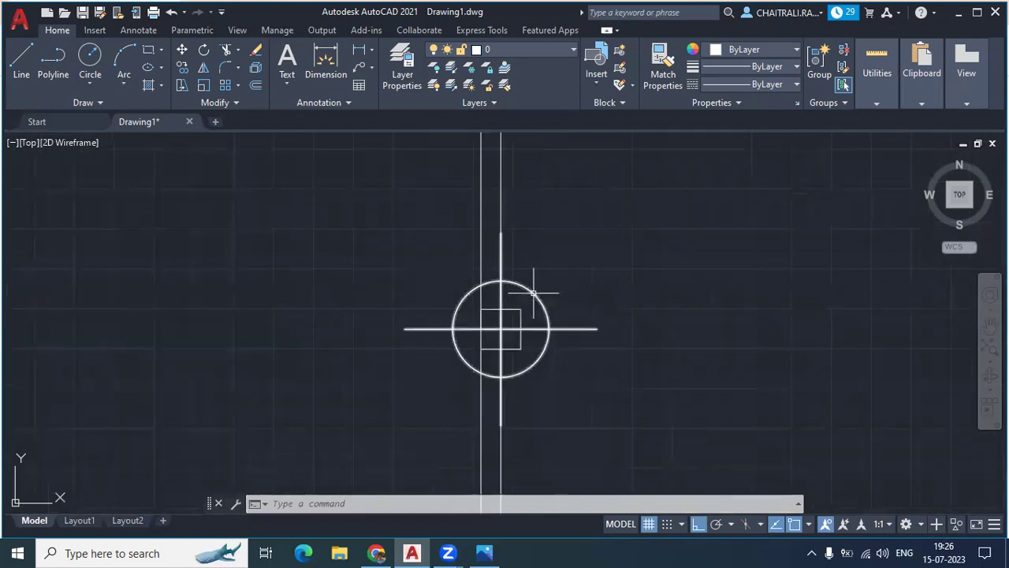
Step: Set the circled-cross point marker to size 1 in absolute units
type("ptype")
key("Return")
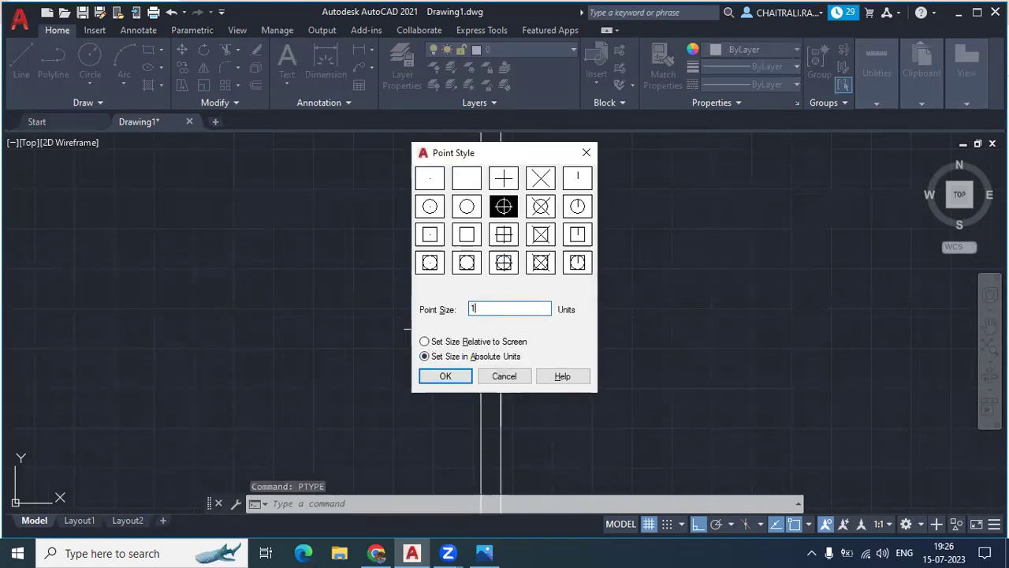
key("Return")
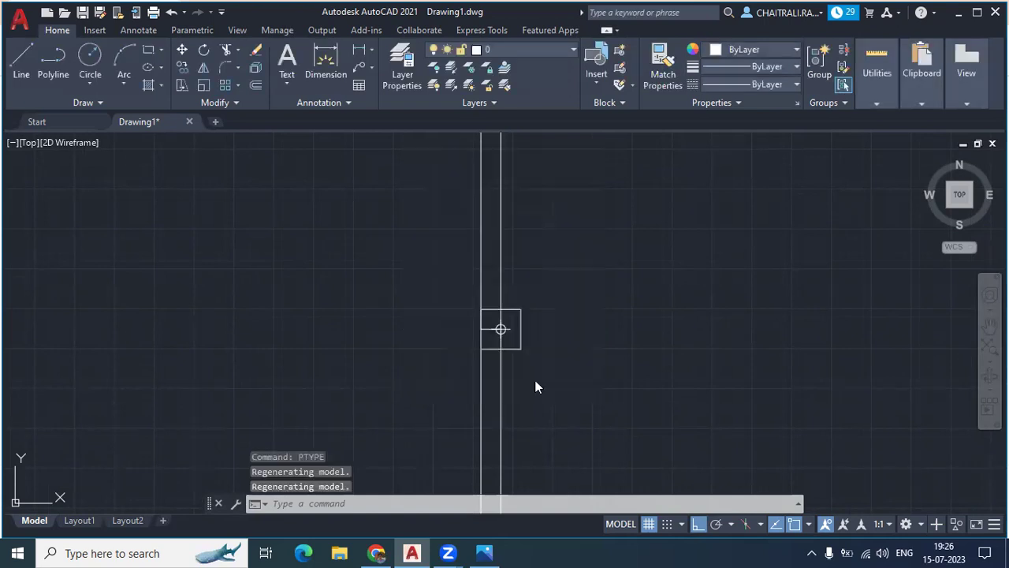
scroll(504, 388, "up", 5)
scroll(515, 332, "up", 3)
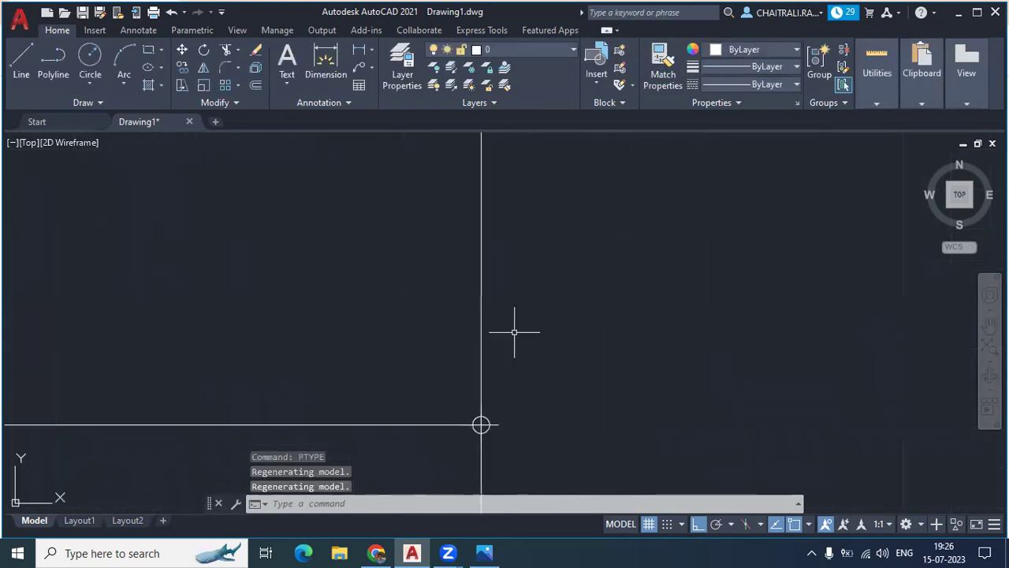
scroll(504, 390, "down", 5)
scroll(511, 347, "down", 2)
type("tr")
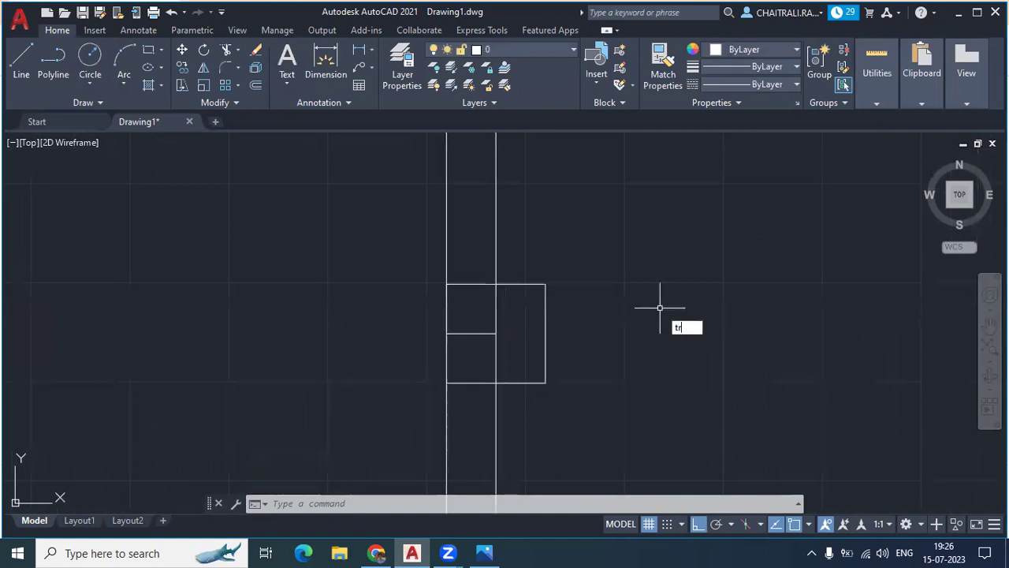
Step: Fence-trim the lines crossing inside the 250 square
key("Return")
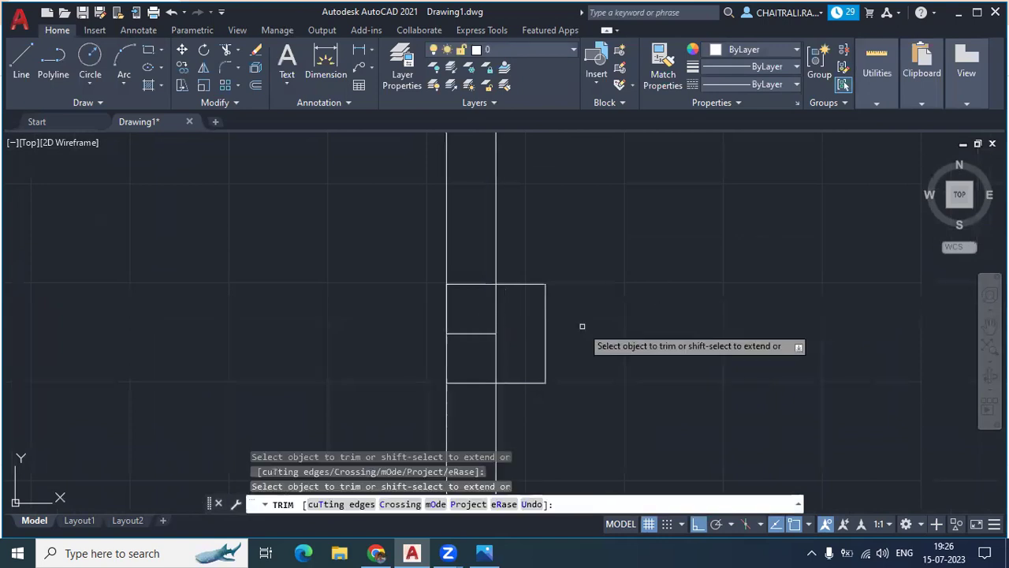
left_click(505, 322)
left_click(479, 341)
key("Return")
left_click(496, 355)
key("Return")
scroll(496, 339, "up", 4)
scroll(466, 351, "up", 4)
scroll(481, 343, "up", 3)
scroll(504, 330, "down", 10)
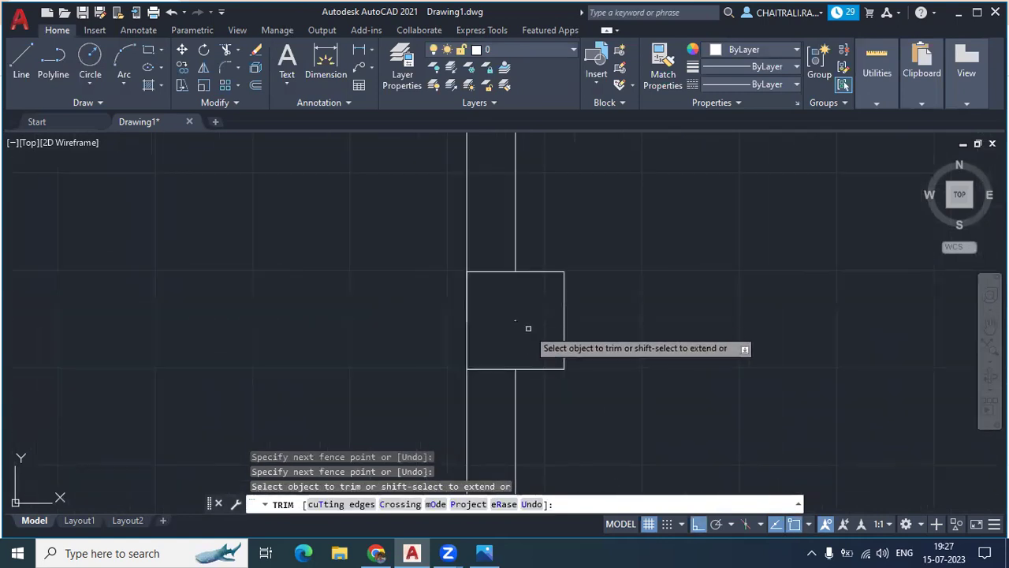
key("Escape")
Step: Select the square's four edges and start copying them, then cancel the copy
left_click(591, 221)
left_click(552, 289)
left_click(575, 399)
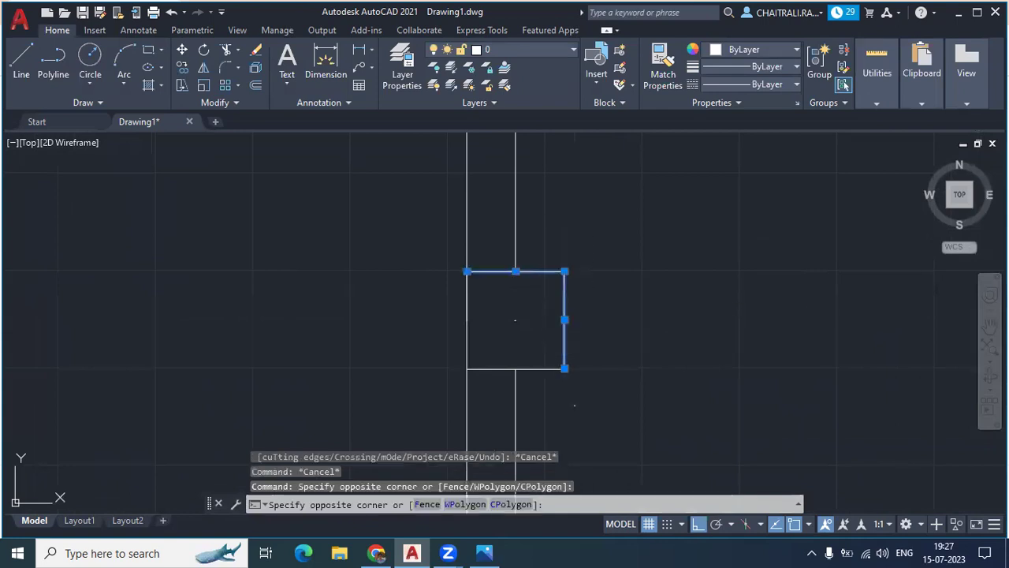
left_click(545, 347)
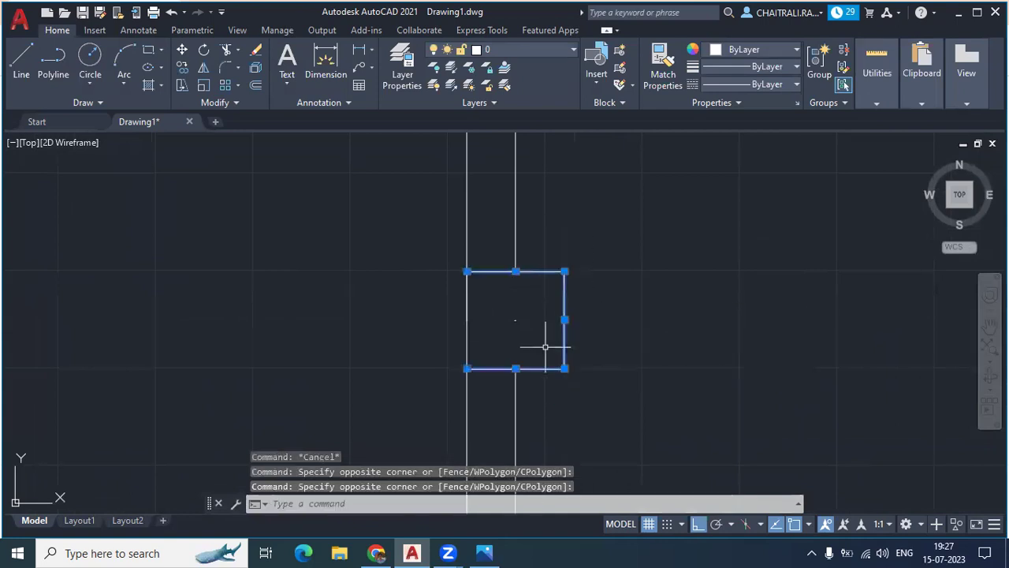
left_click(468, 342)
key("Escape")
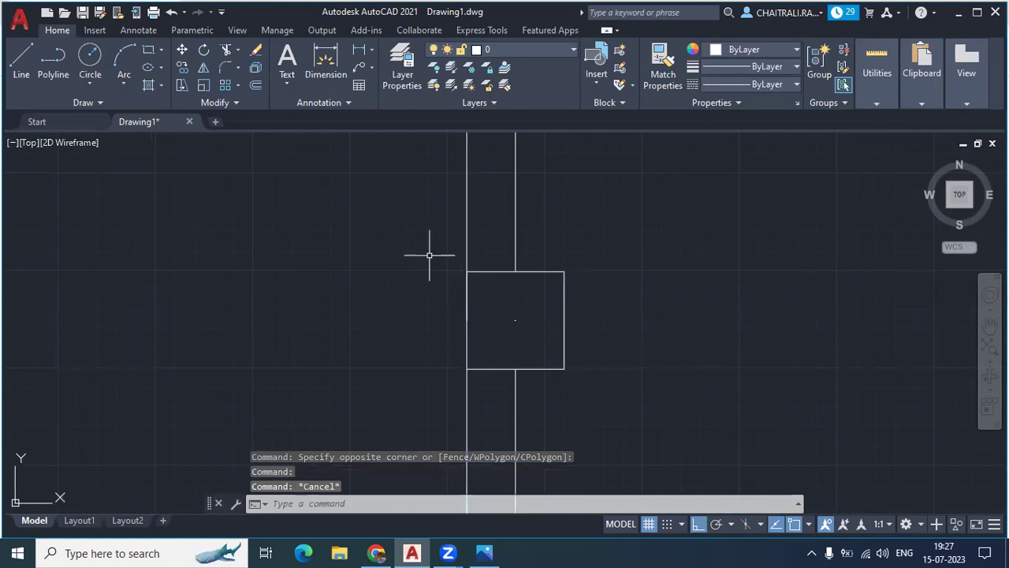
left_click(428, 255)
left_click(610, 392)
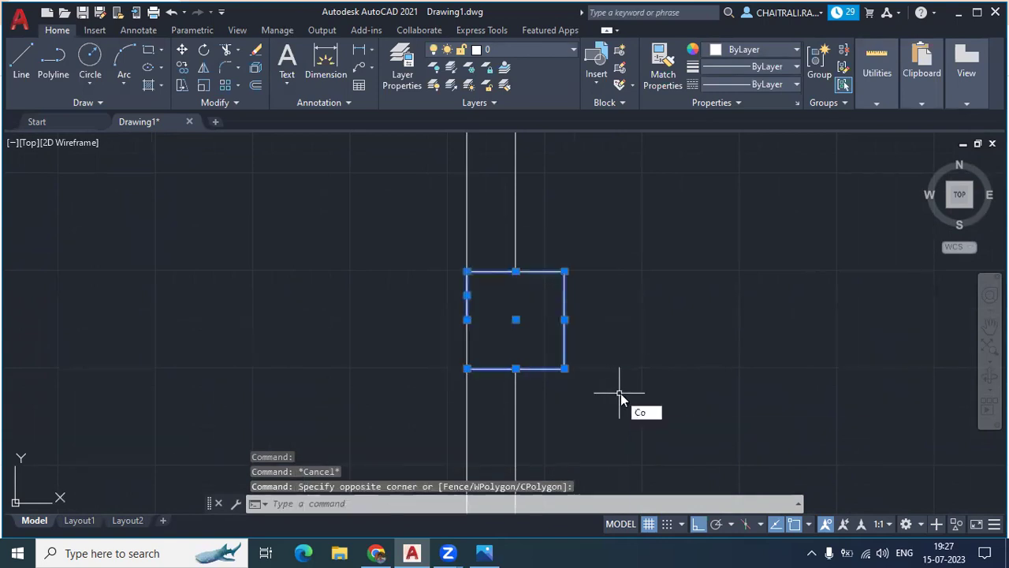
key("Return")
scroll(536, 324, "up", 3)
scroll(560, 330, "up", 3)
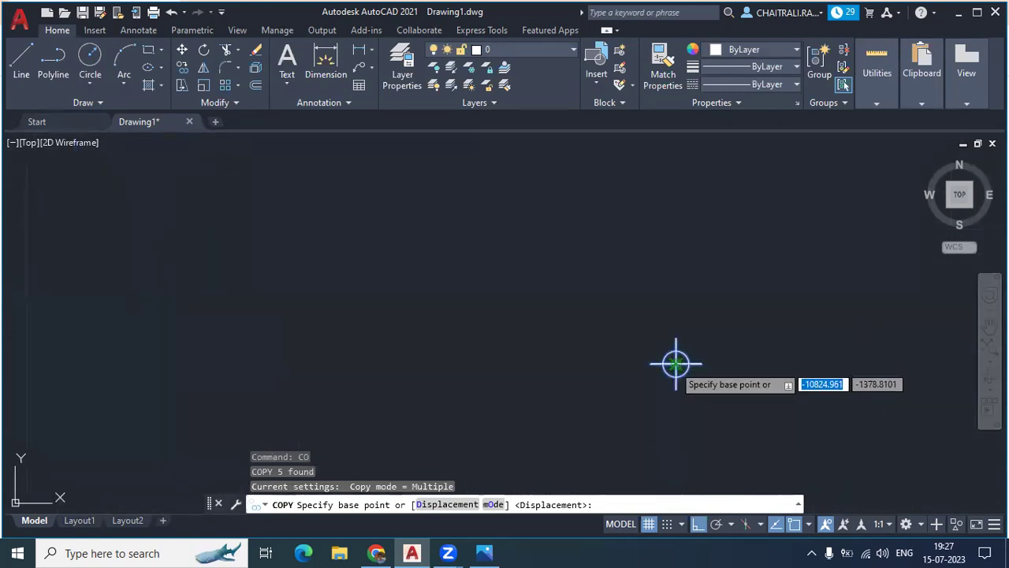
scroll(544, 281, "down", 2)
scroll(550, 292, "down", 3)
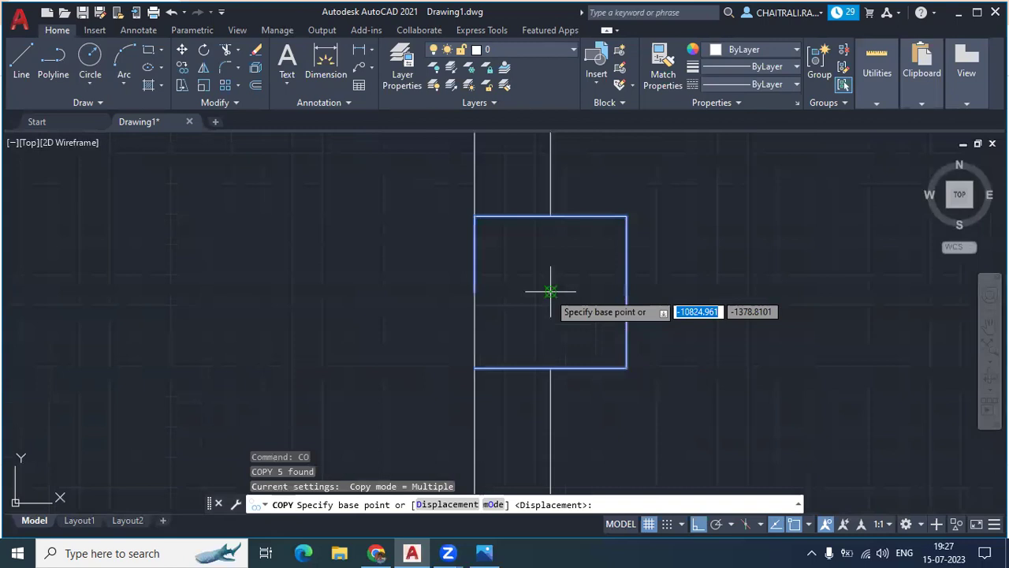
key("Escape")
scroll(548, 292, "down", 3)
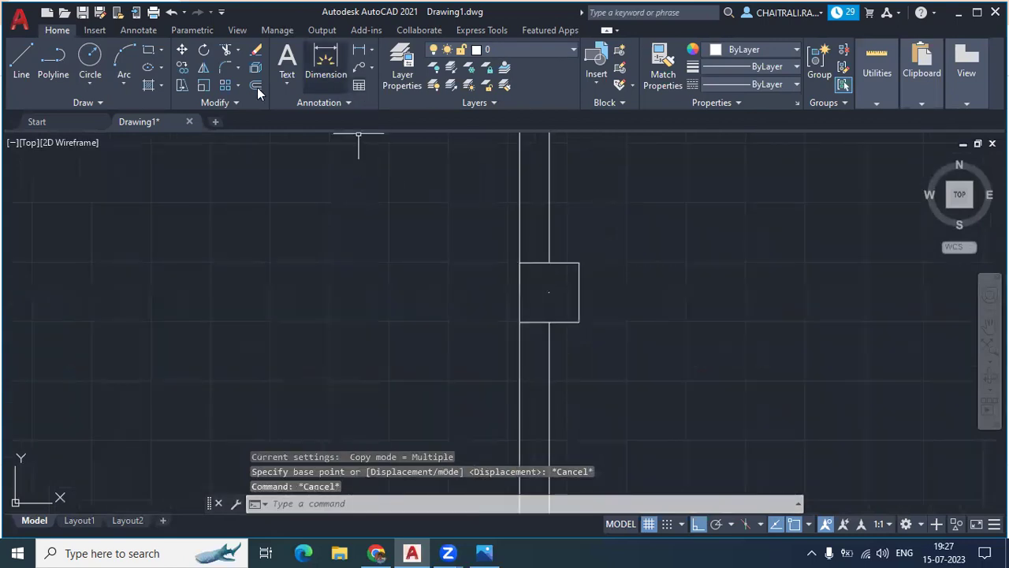
Step: Start a linear dimension measuring from the wall line to the column intersection
left_click(359, 49)
scroll(544, 300, "down", 4)
left_click(557, 332)
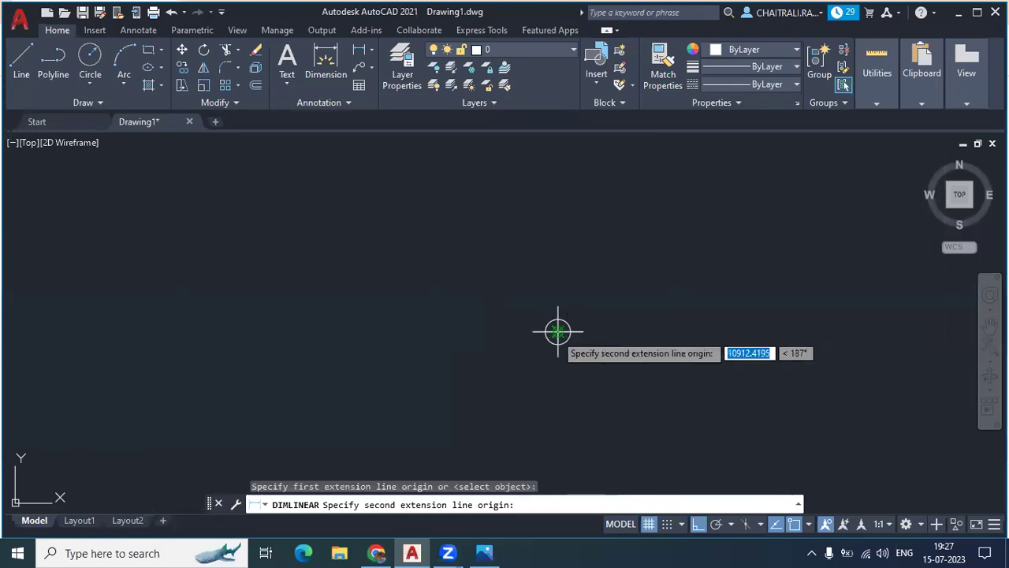
scroll(534, 419, "up", 10)
scroll(534, 419, "down", 4)
middle_click_drag(532, 419, 497, 288)
scroll(513, 342, "down", 2)
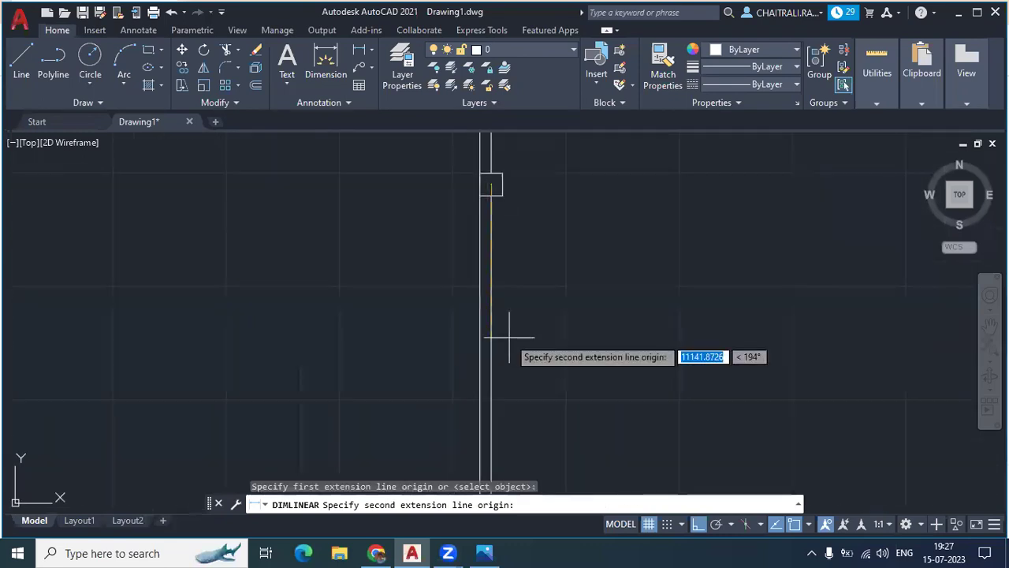
scroll(518, 149, "up", 5)
middle_click_drag(518, 149, 513, 185)
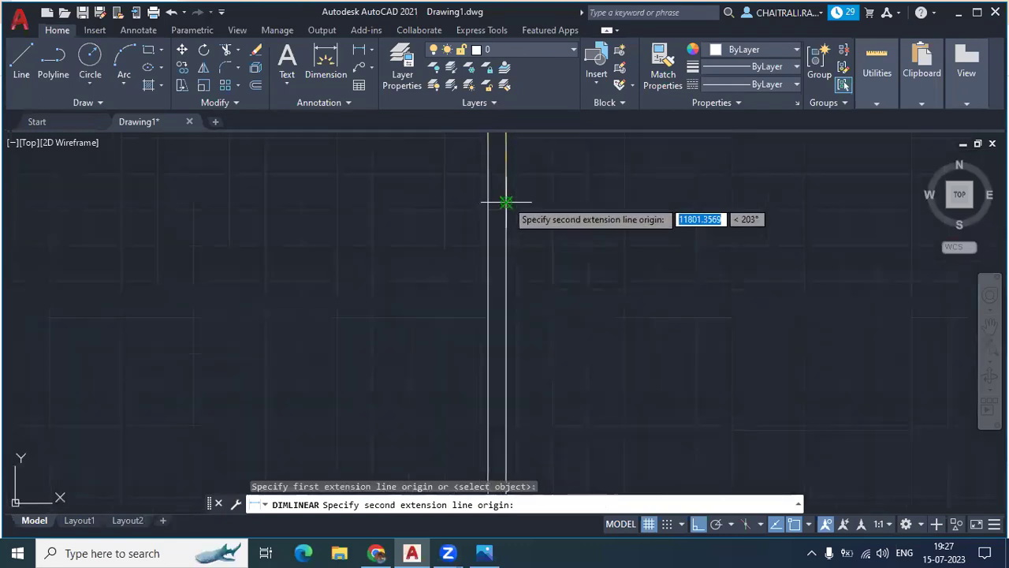
scroll(481, 229, "up", 5)
scroll(461, 237, "up", 2)
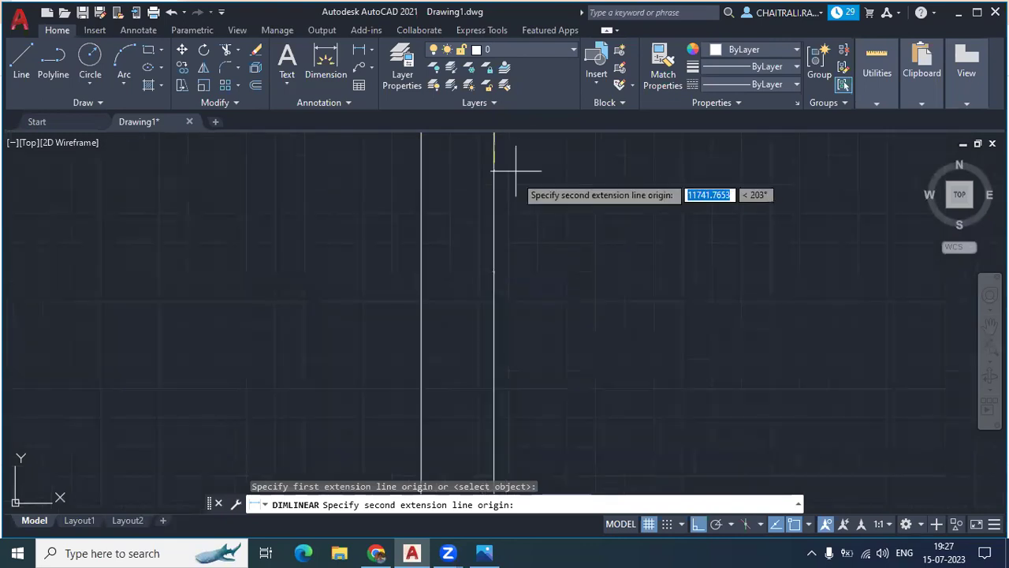
scroll(489, 209, "up", 6)
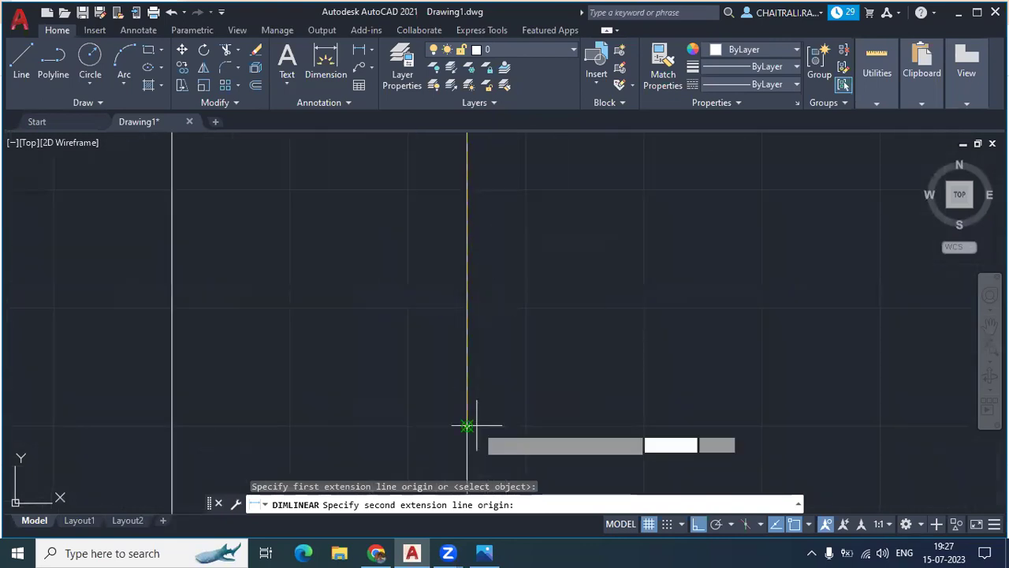
middle_click_drag(444, 345, 445, 259)
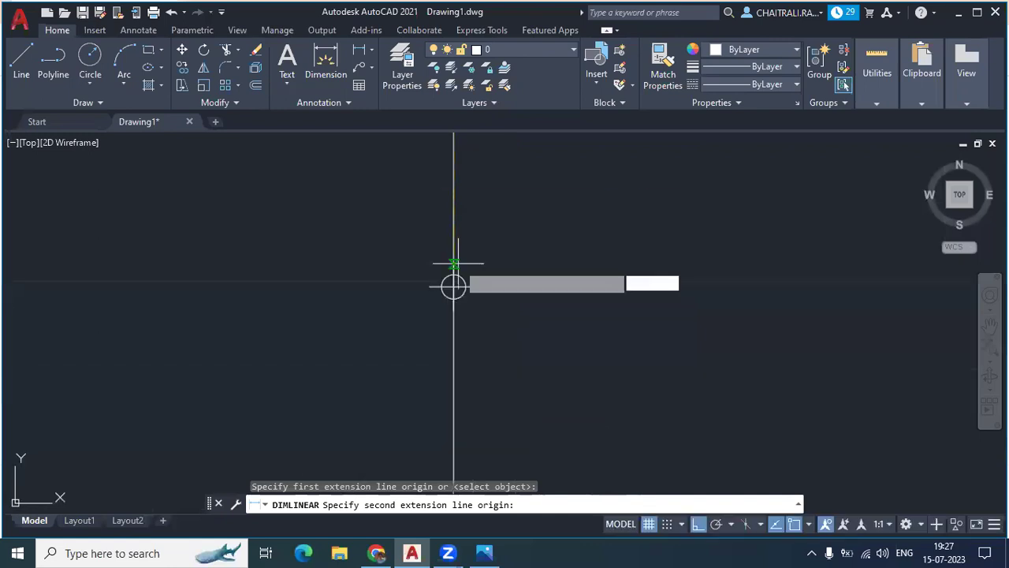
left_click(455, 286)
Step: Place the 3321.43 dimension line, then open the dimension style settings with D
scroll(552, 252, "down", 2)
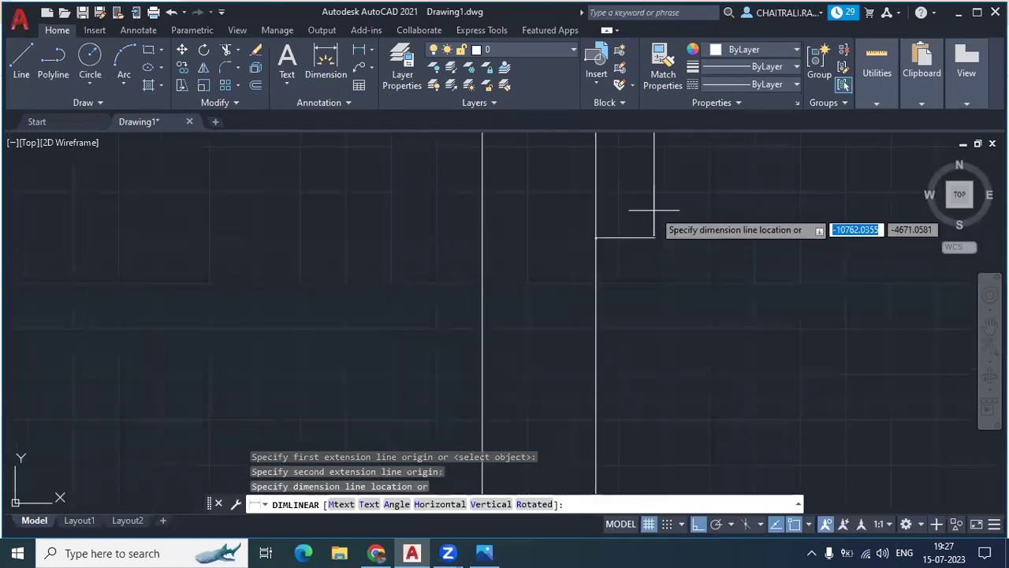
scroll(600, 371, "down", 2)
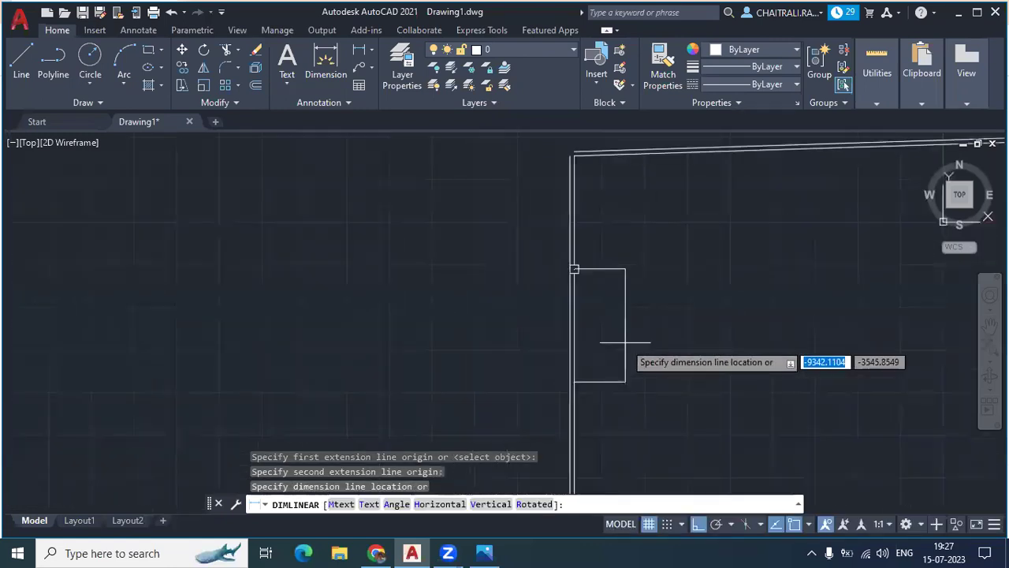
left_click(625, 342)
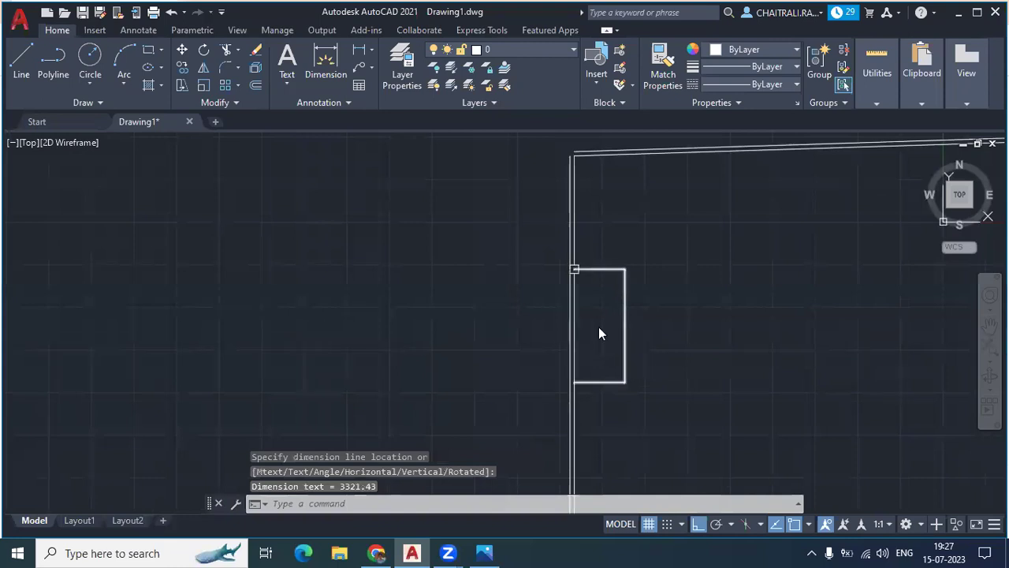
type("D")
key("Return")
Step: Set the ISO-25 dimension style's text height to 20 and close the Dimension Style Manager
left_click(659, 244)
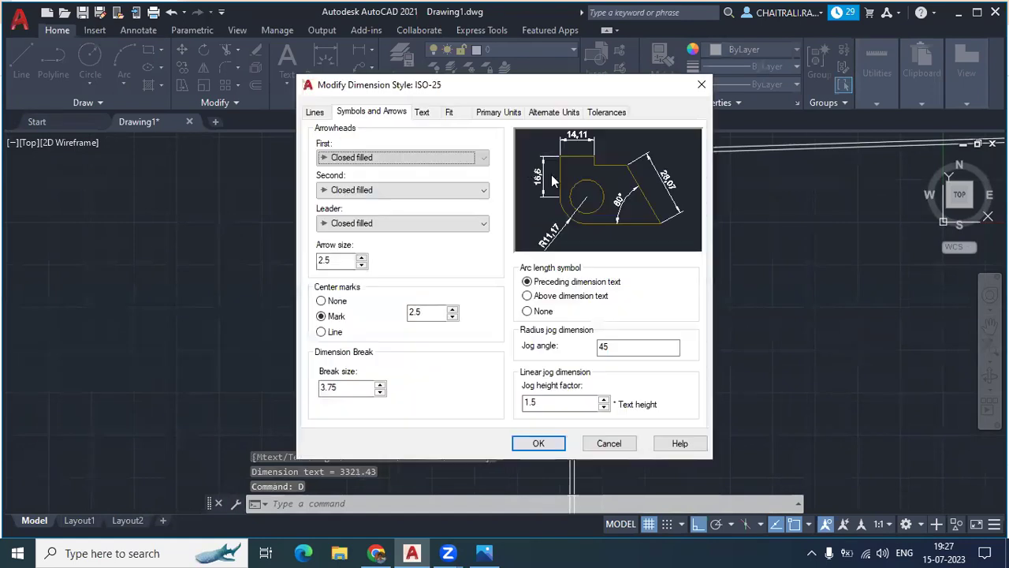
left_click(422, 113)
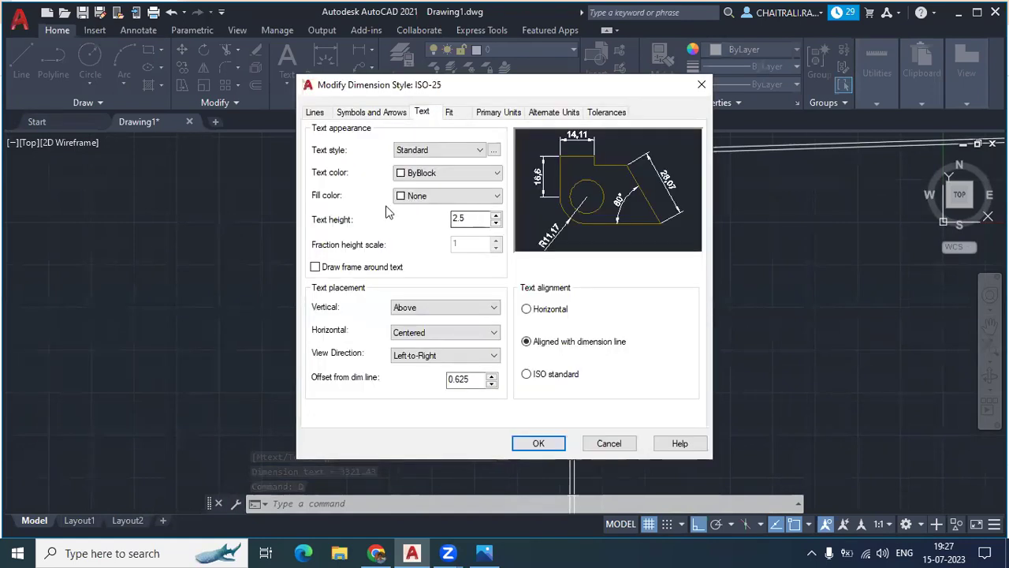
key("Tab")
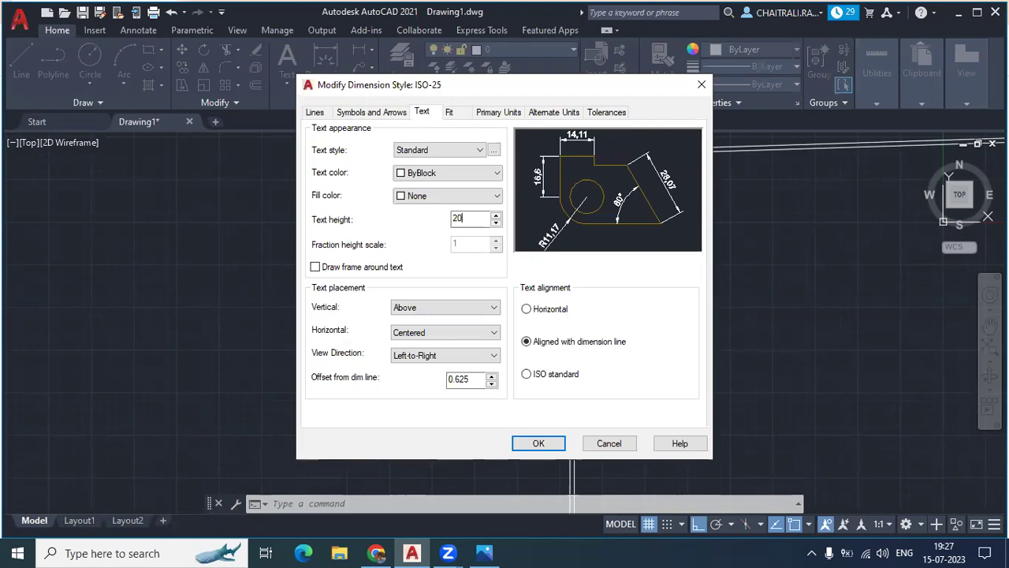
left_click(523, 447)
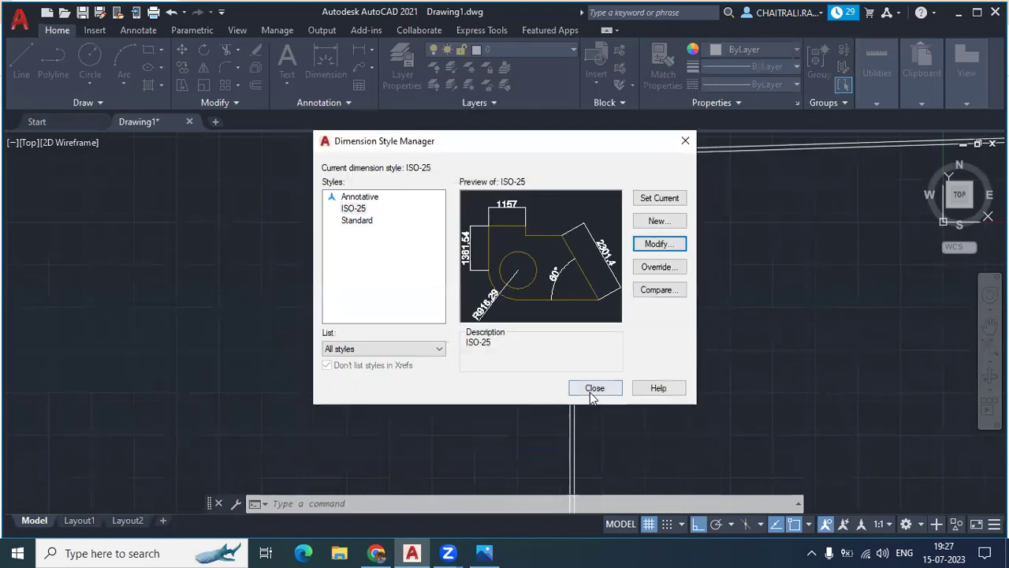
left_click(595, 388)
scroll(525, 329, "up", 2)
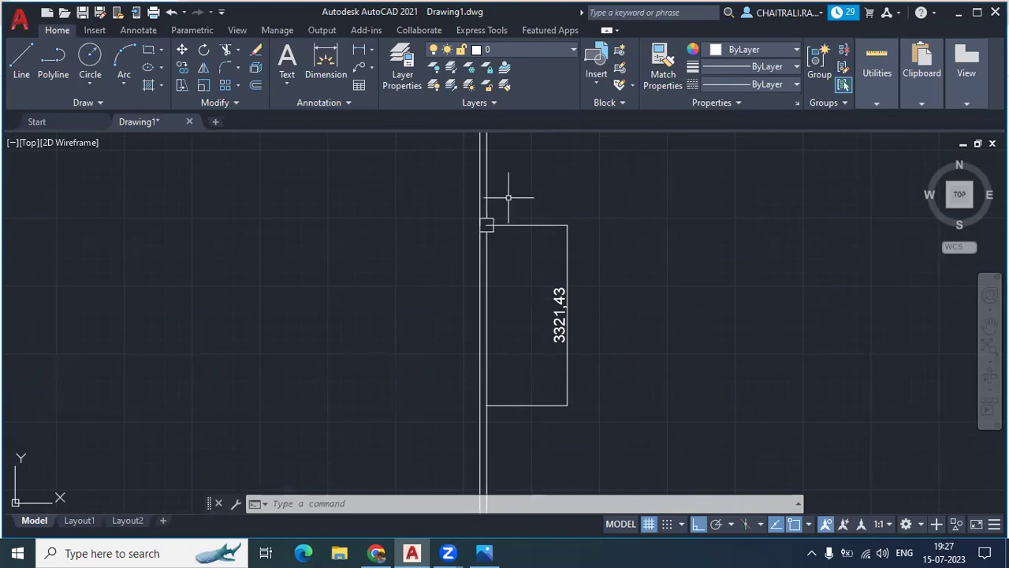
Step: Erase the dimensioned rectangle and its 3321.43 dimension
left_click(584, 182)
left_click(567, 261)
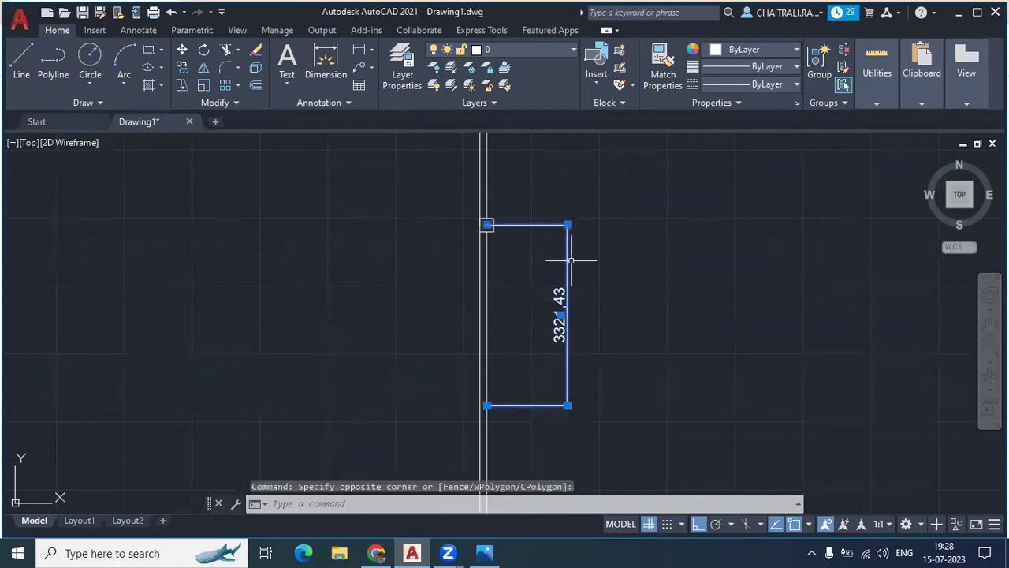
key("Delete")
Step: Enlarge the point markers by changing the size in Point Style via PTYPE
type("ptype")
key("Return")
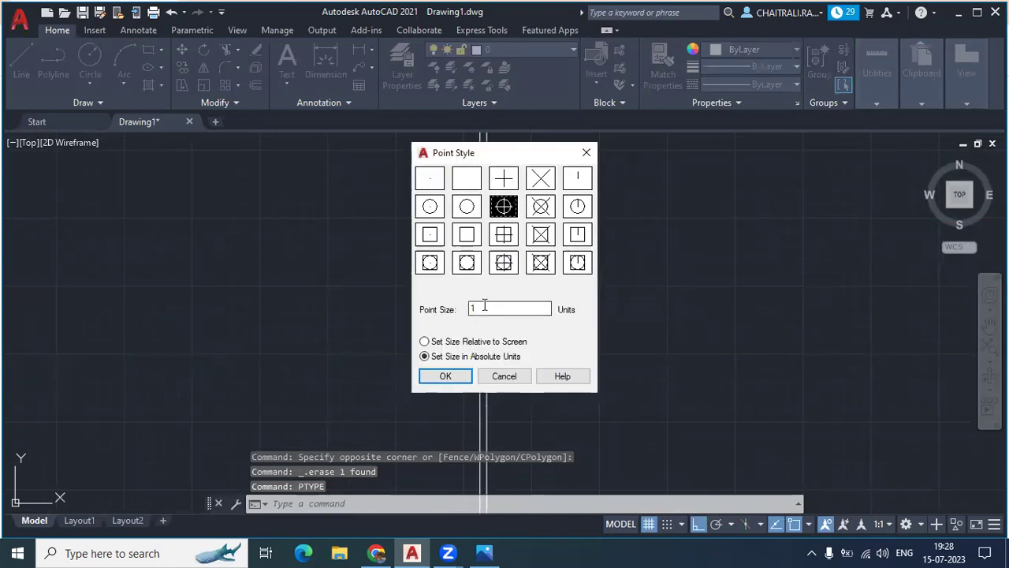
type("2")
left_click(446, 377)
Step: Copy the square column marker once onto the vertical line, then reopen Point Style
scroll(487, 225, "up", 5)
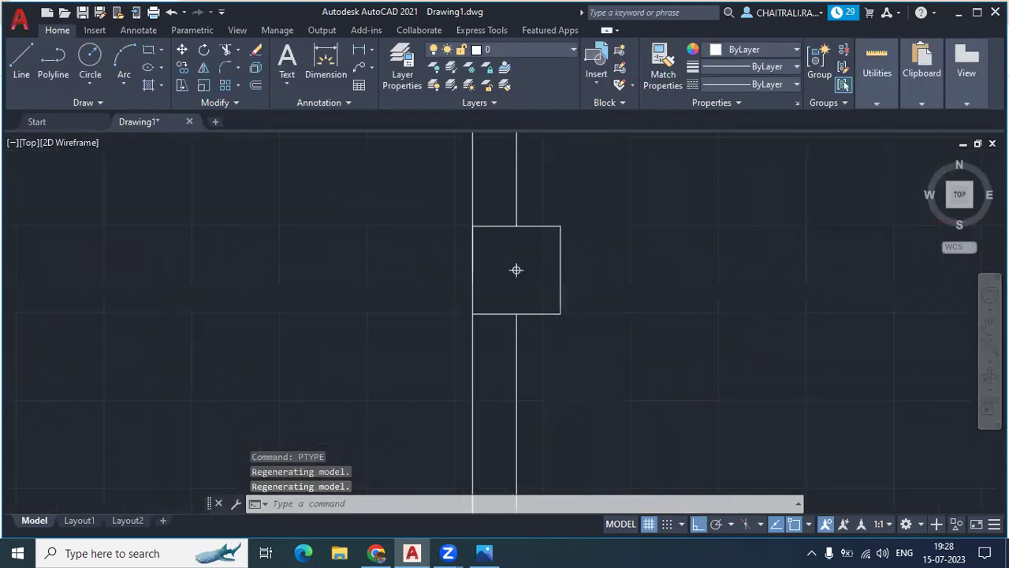
left_click(374, 203)
left_click(722, 426)
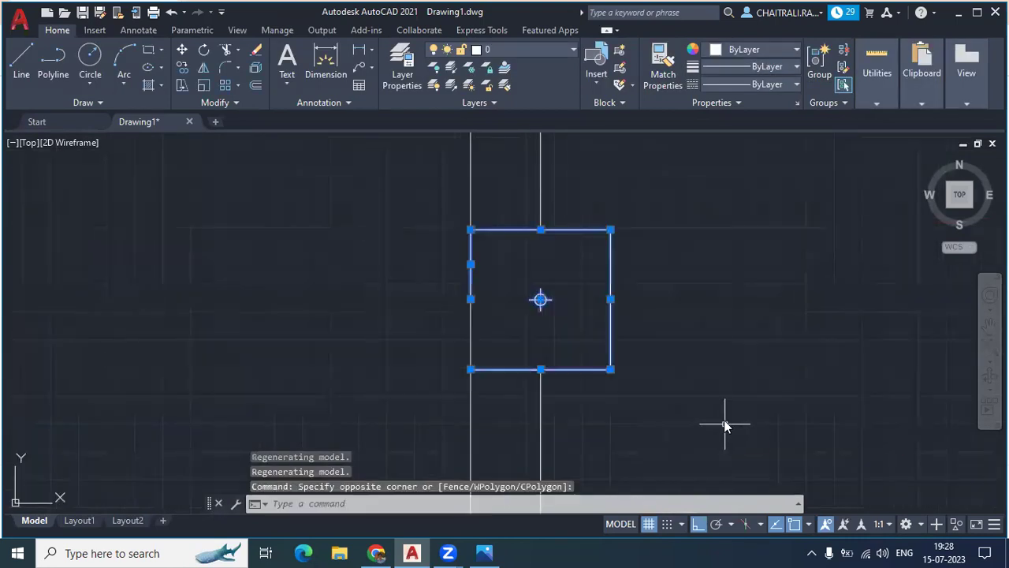
type("co")
key("Return")
scroll(575, 316, "up", 2)
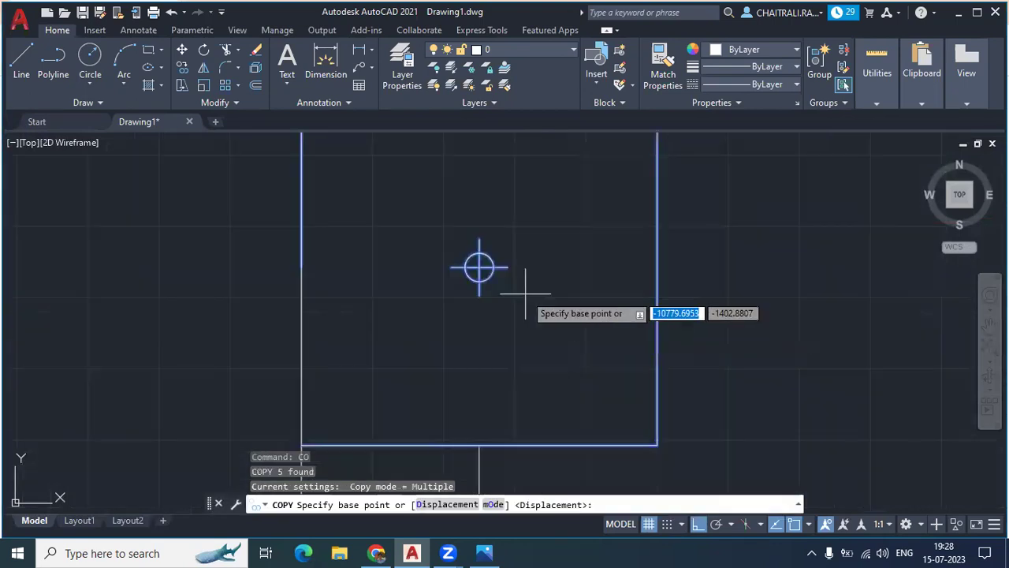
left_click(480, 267)
scroll(478, 316, "up", 3)
mouse_move(465, 225)
middle_mouse_down()
mouse_move(481, 384)
mouse_move(462, 225)
middle_mouse_up()
scroll(462, 268, "up", 3)
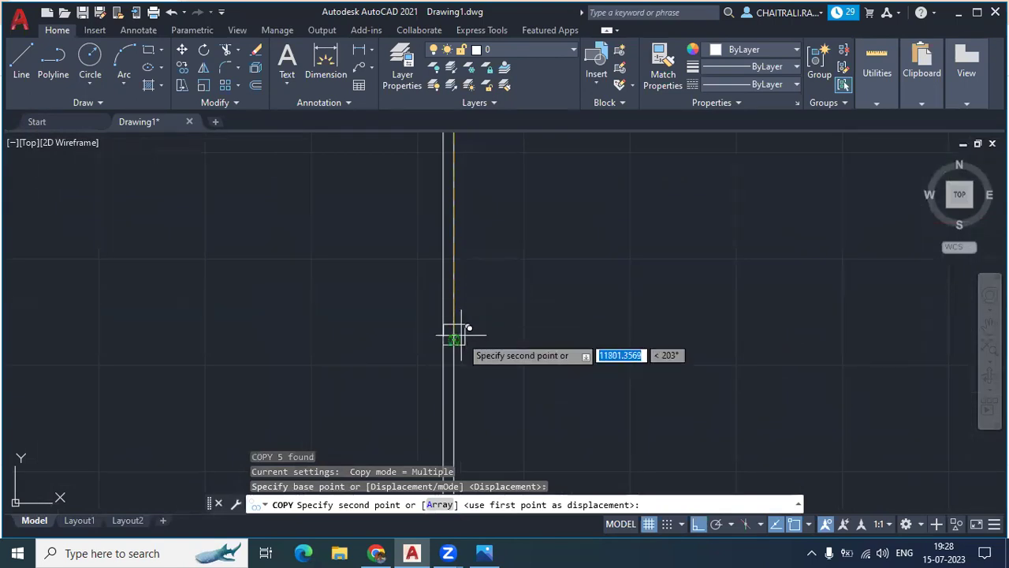
scroll(461, 335, "up", 1)
scroll(443, 317, "up", 2)
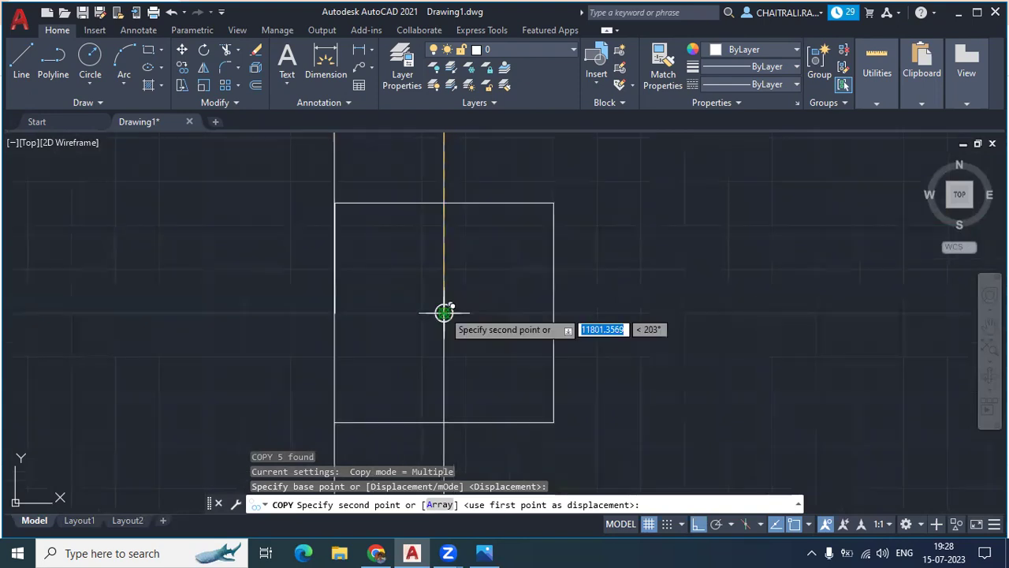
left_click(444, 313)
key("Escape")
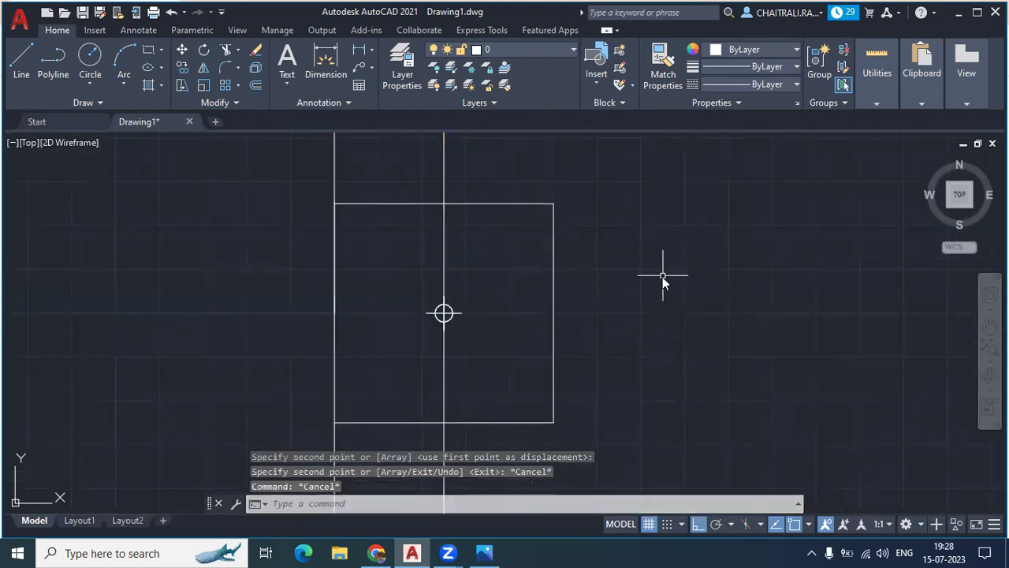
type("pty")
key("Return")
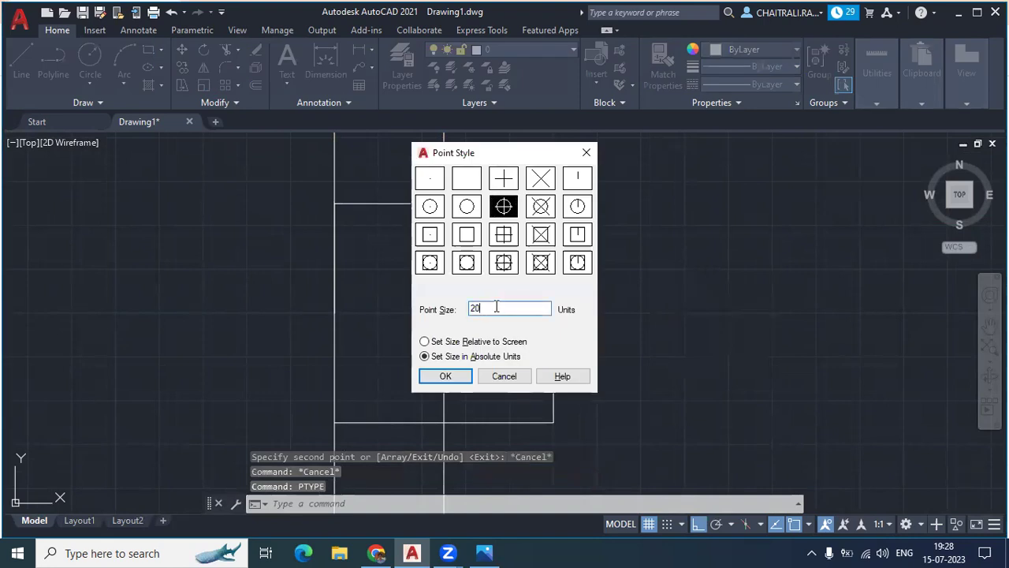
Step: Set the point marker size to 80
key("BackSpace")
key("BackSpace")
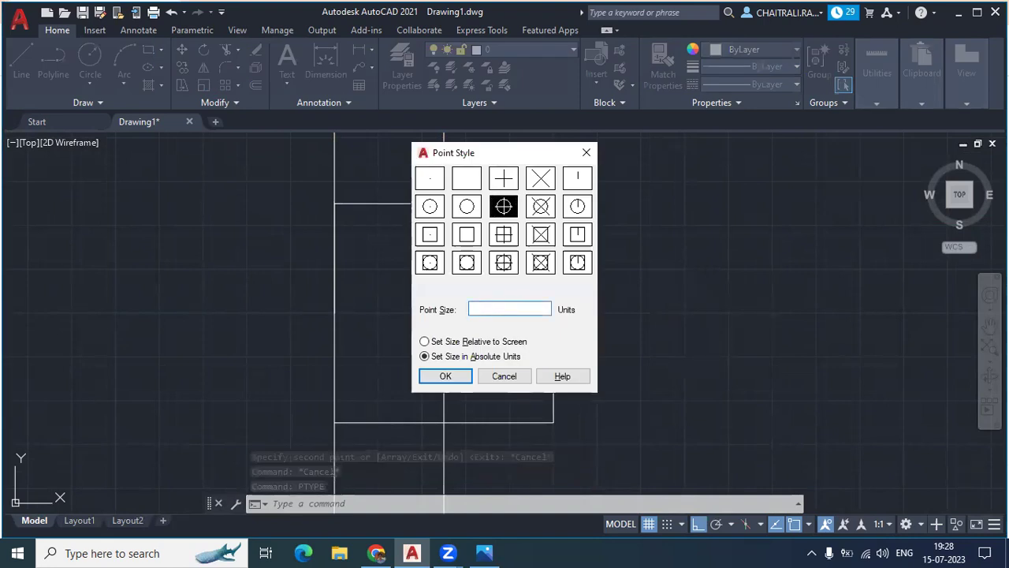
type("80")
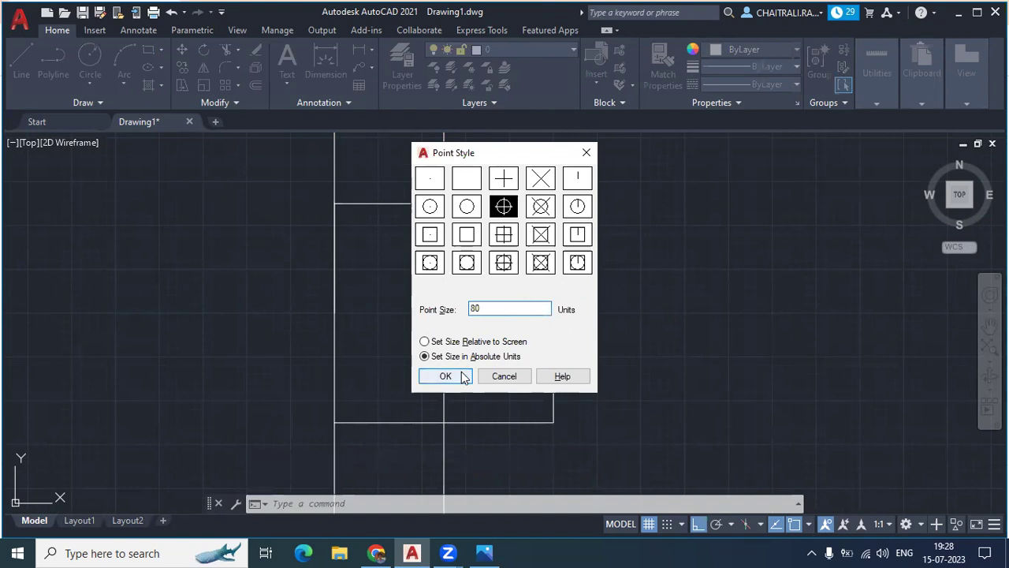
left_click(445, 376)
Step: Copy the point marker from its centre, placing the first copy lower on the wall line
scroll(462, 376, "down", 5)
scroll(552, 395, "down", 2)
middle_click_drag(561, 413, 546, 315)
scroll(547, 315, "down", 2)
scroll(530, 323, "up", 2)
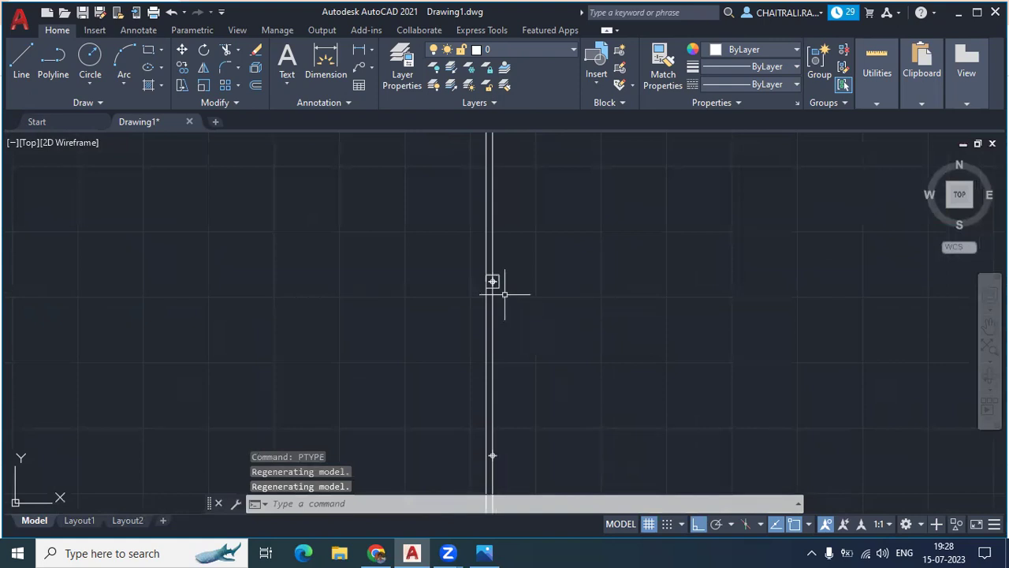
left_click(401, 240)
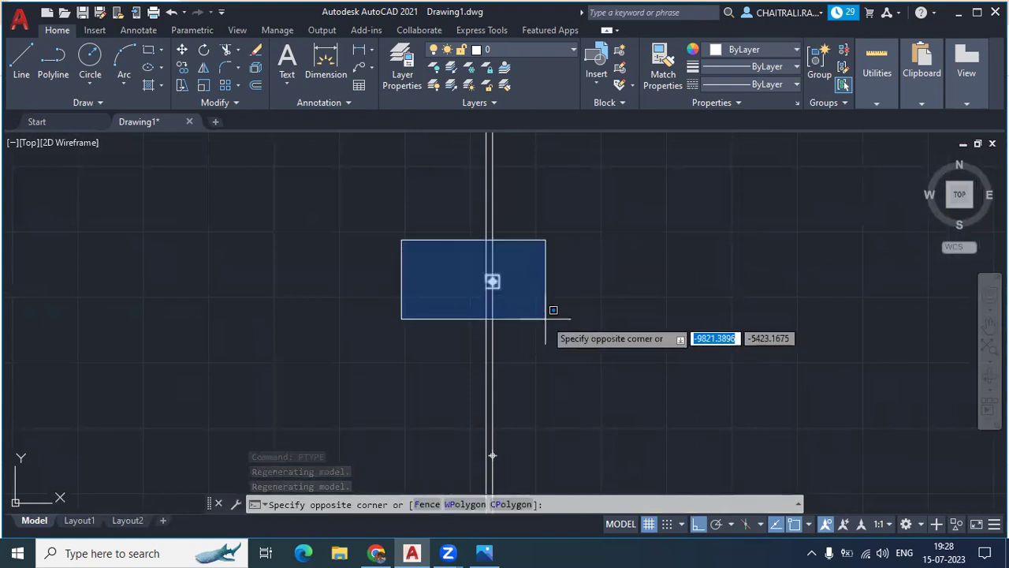
left_click(544, 318)
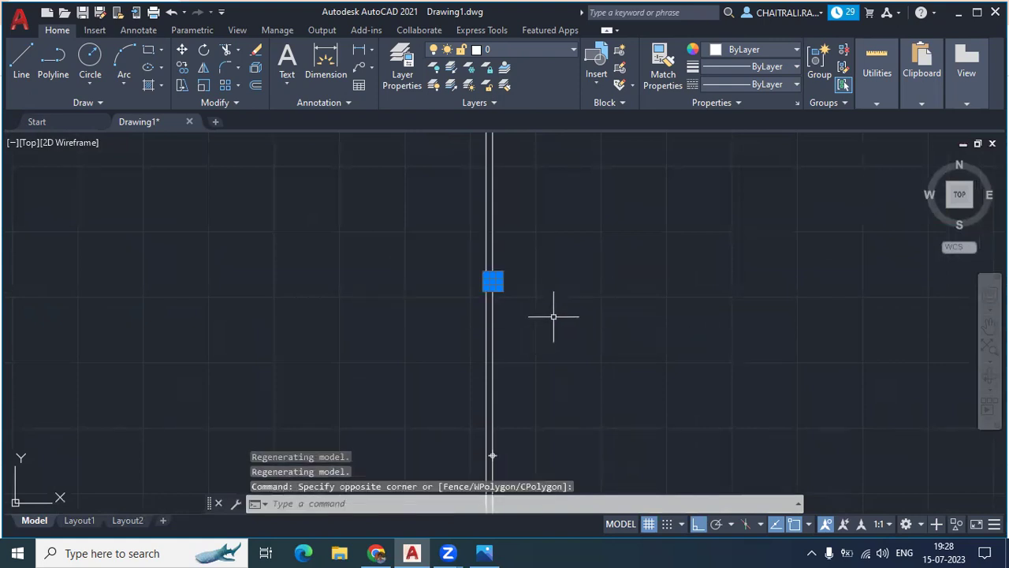
type("co")
key("Return")
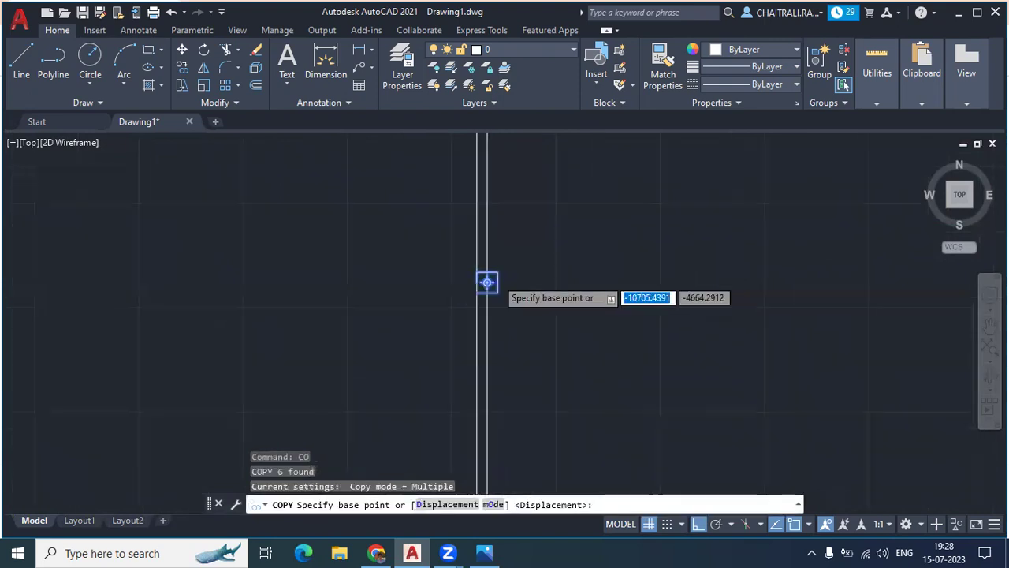
scroll(492, 285, "up", 6)
left_click(376, 314)
scroll(387, 347, "down", 3)
scroll(410, 283, "up", 6)
scroll(442, 343, "down", 2)
scroll(417, 241, "down", 2)
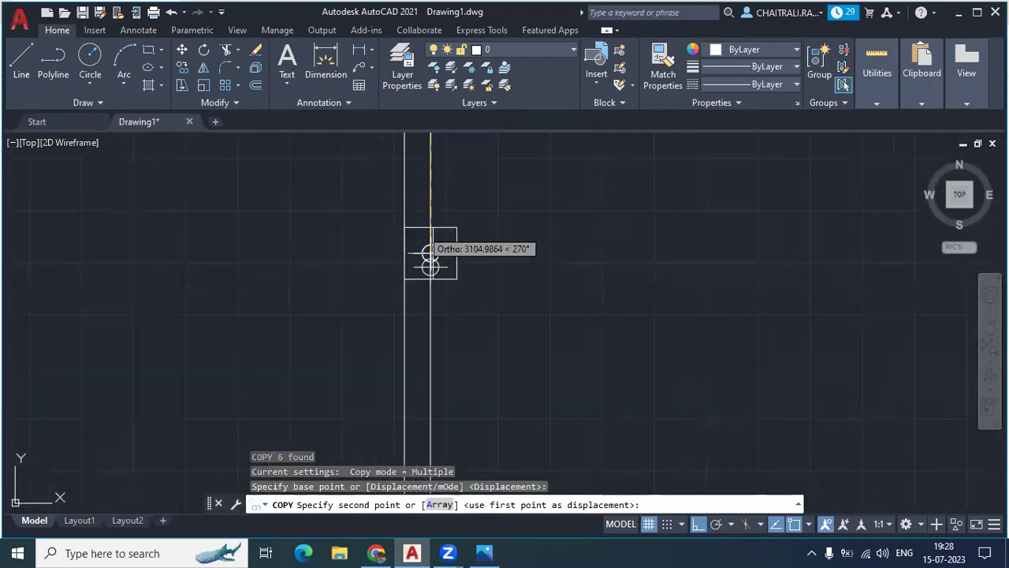
left_click(428, 266)
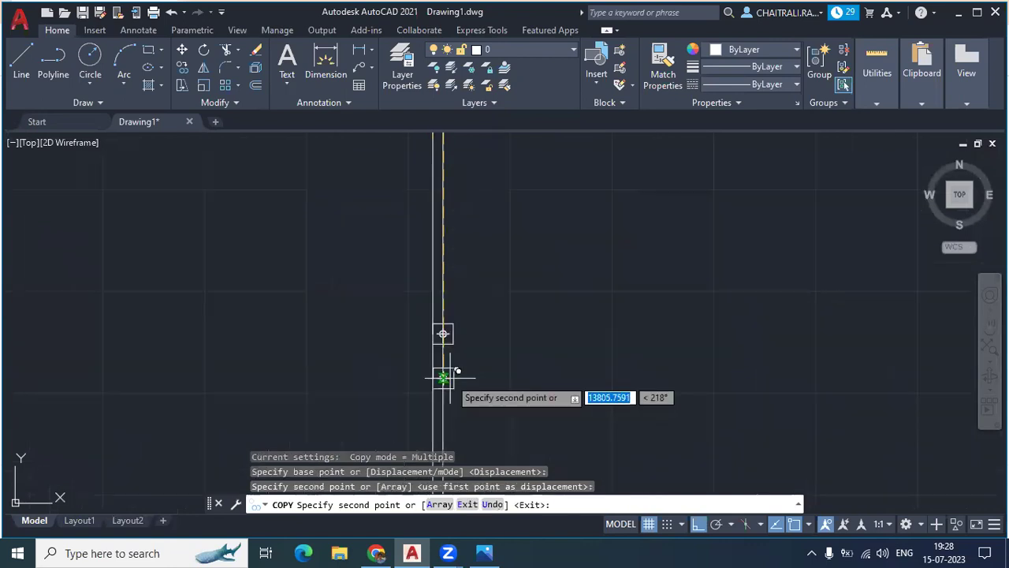
Step: Place three more marker copies further down the wall line, then end the copy
middle_click_drag(446, 228, 419, 321)
scroll(419, 315, "up", 4)
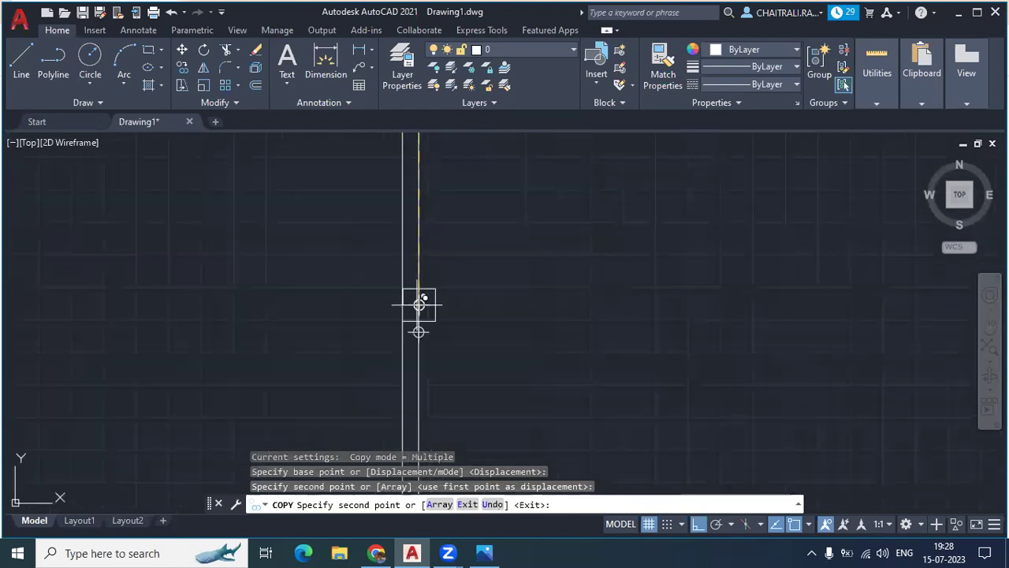
left_click(418, 345)
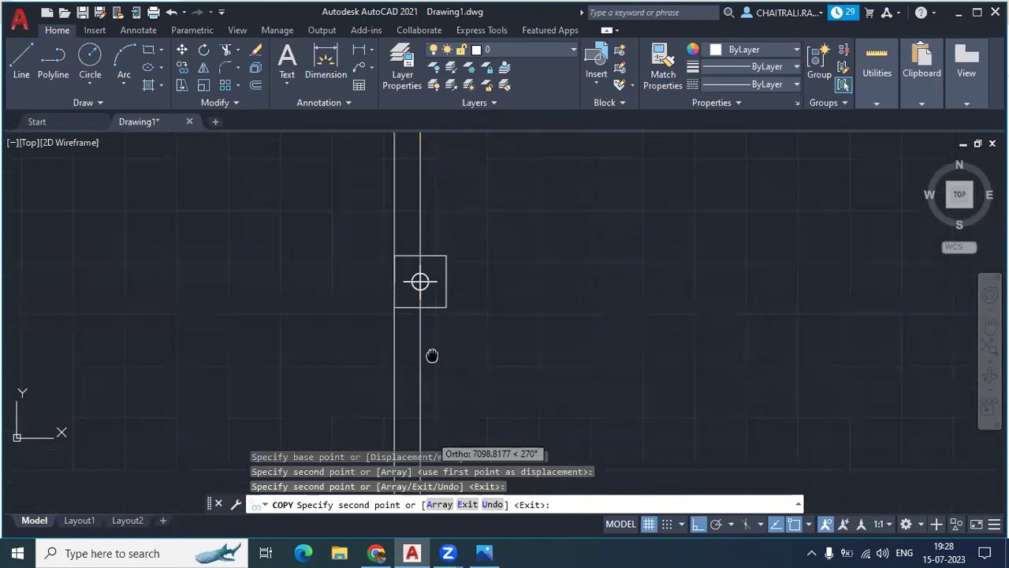
scroll(442, 284, "down", 2)
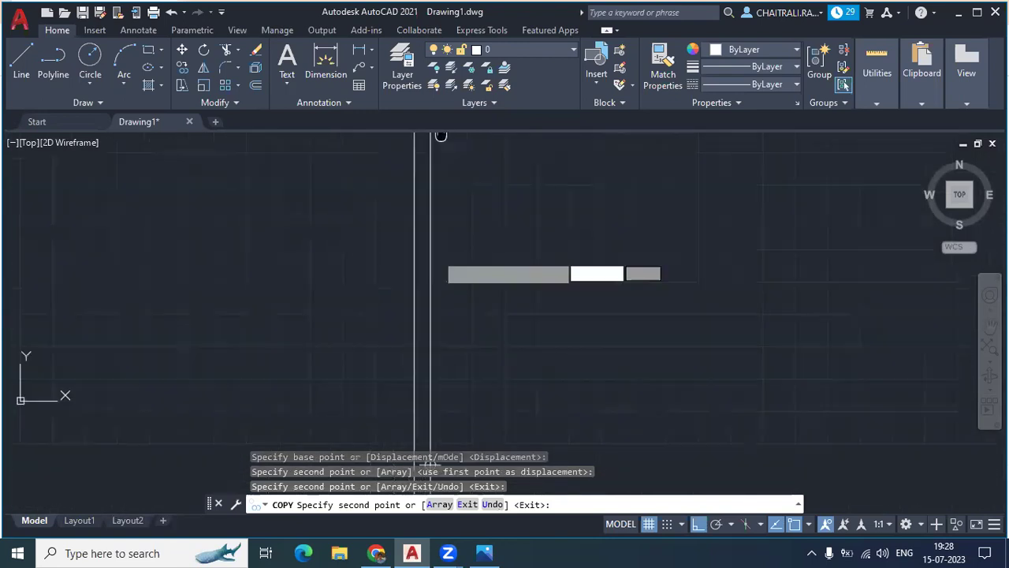
scroll(425, 400, "up", 5)
left_click(426, 400)
scroll(426, 398, "down", 2)
scroll(435, 331, "down", 2)
scroll(443, 319, "down", 2)
scroll(445, 355, "up", 1)
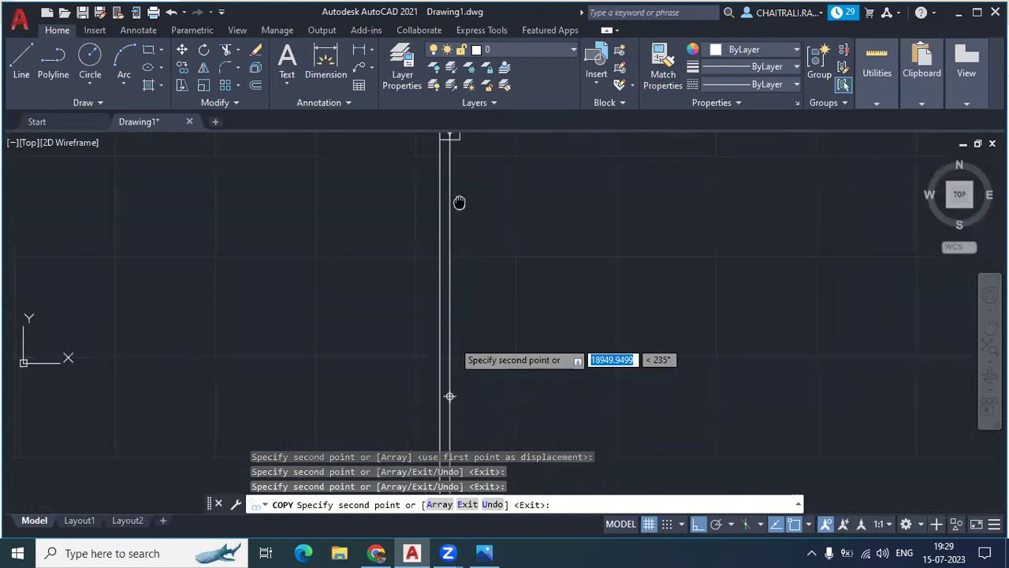
scroll(440, 376, "up", 1)
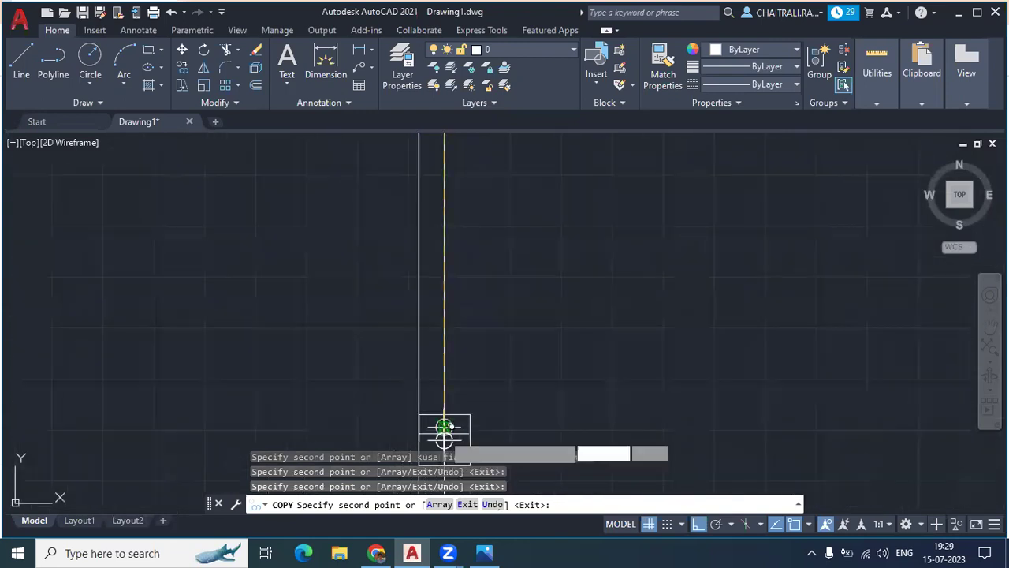
left_click(442, 427)
scroll(568, 355, "down", 2)
middle_click(576, 347)
middle_click(576, 347)
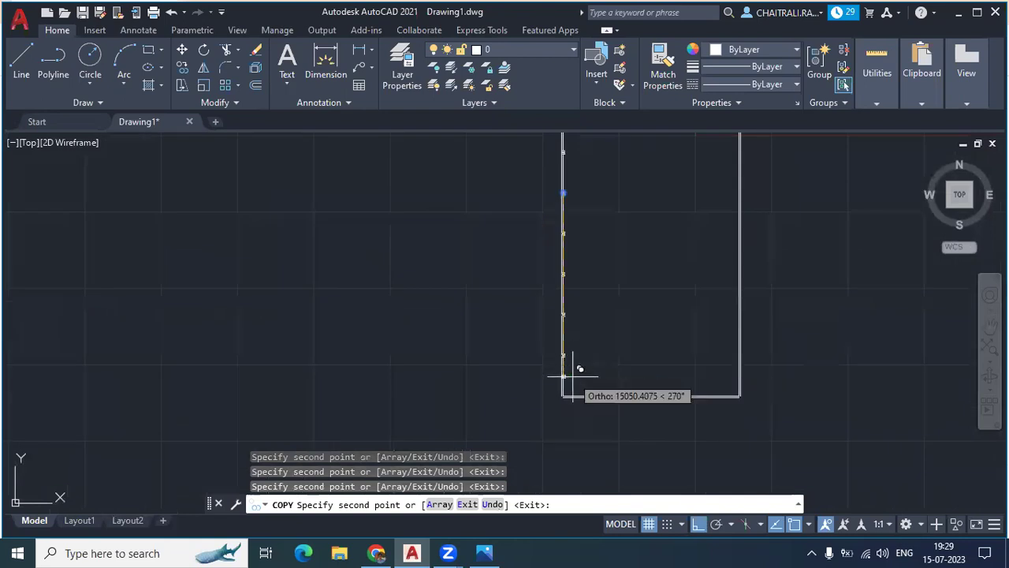
key("Escape")
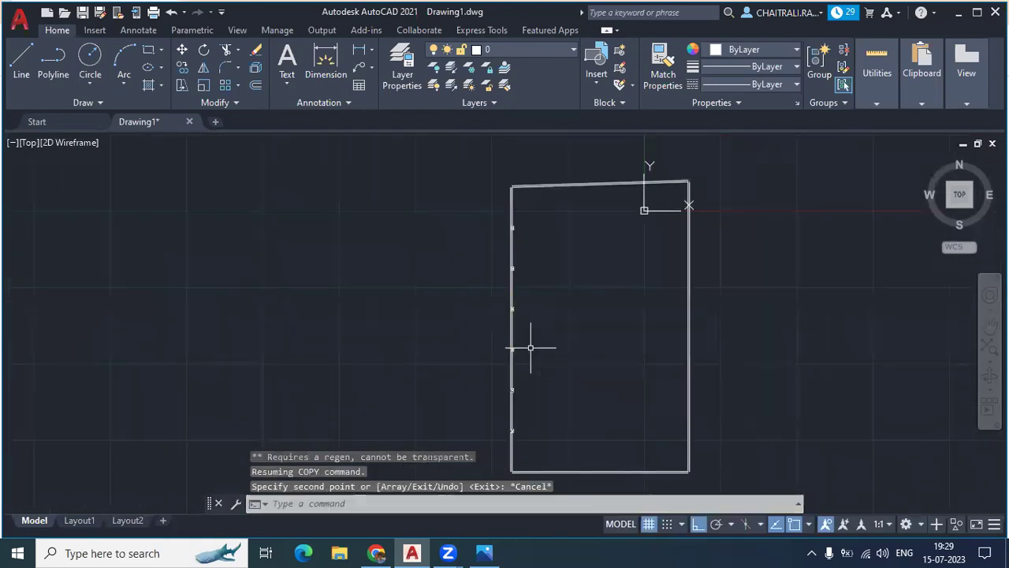
key("Escape")
scroll(520, 288, "up", 4)
scroll(501, 307, "up", 3)
Step: Attempt a fence trim of excess lines, then cancel the trim
type("r")
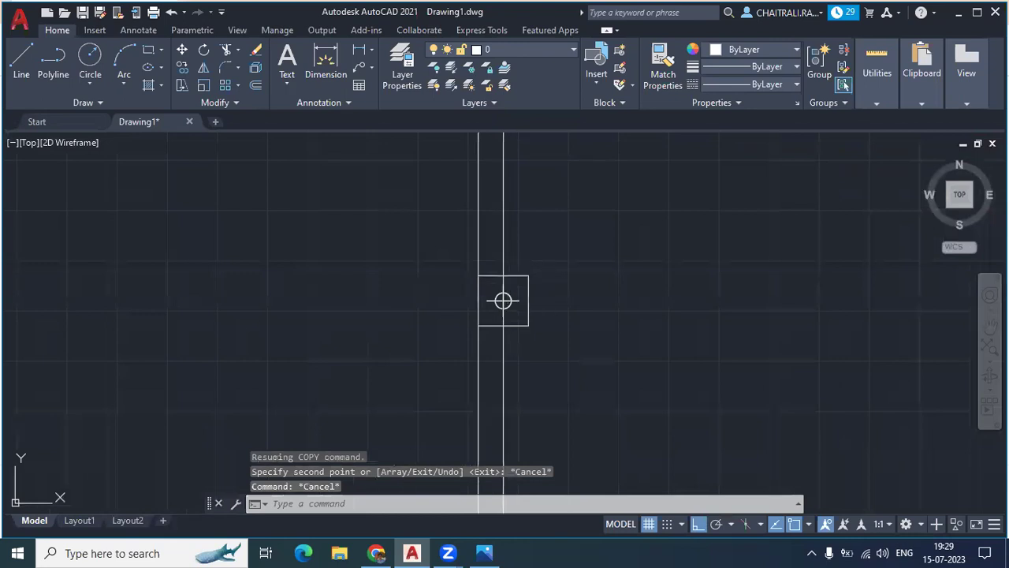
key("Return")
scroll(513, 289, "up", 2)
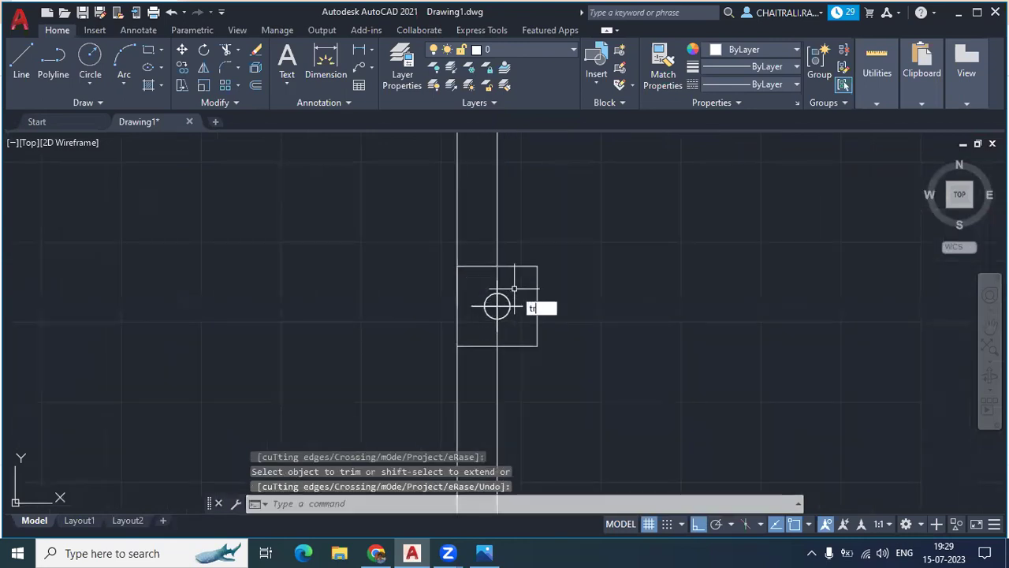
key("Return")
left_click_drag(514, 288, 472, 307)
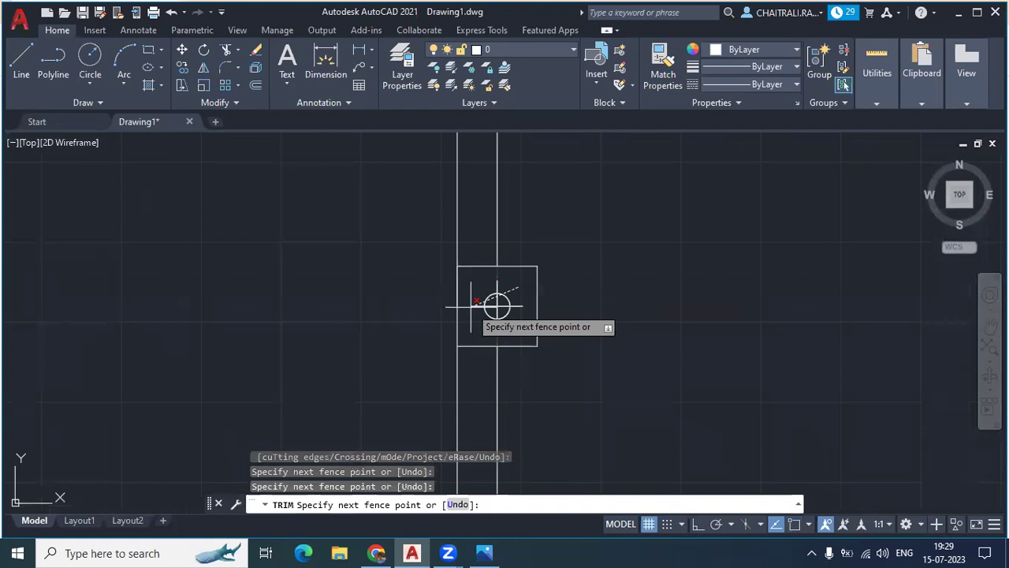
scroll(625, 292, "down", 5)
key("Escape")
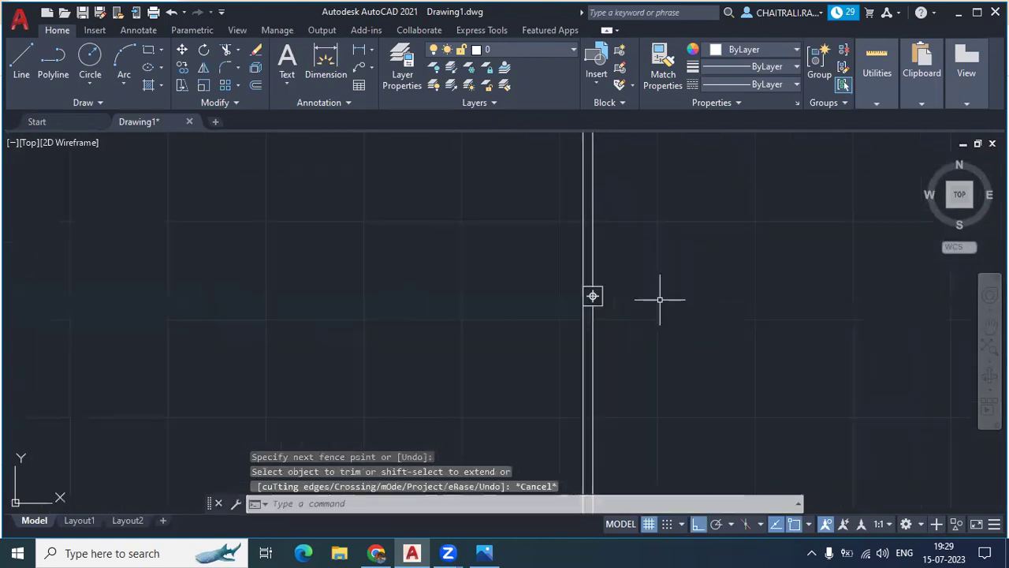
key("Escape")
Step: Hide the division markers with the blank point style and switch to the plan photo
type("t")
key("Return")
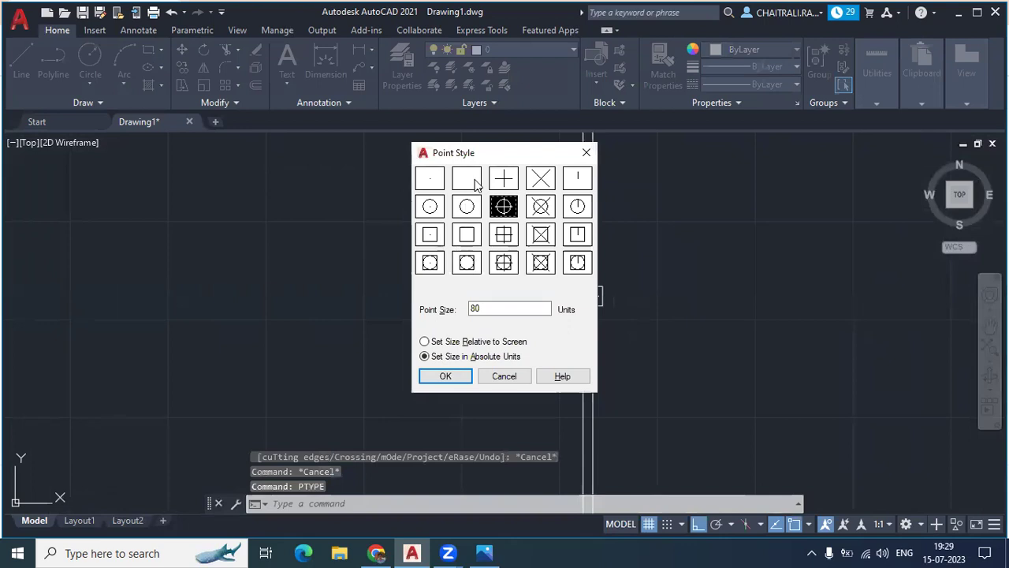
left_click(476, 183)
left_click(446, 376)
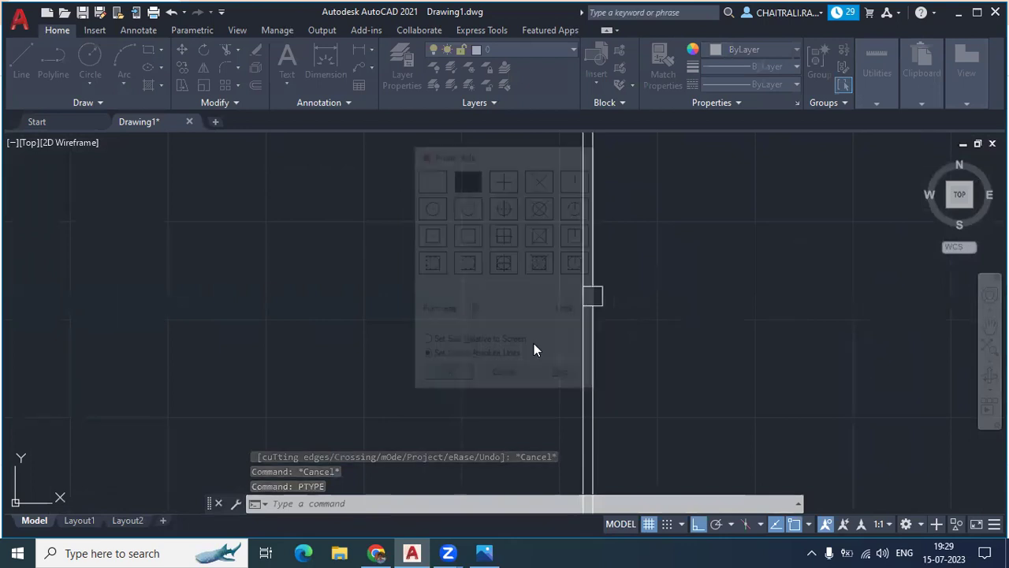
scroll(421, 400, "down", 2)
scroll(421, 323, "down", 2)
scroll(421, 355, "down", 3)
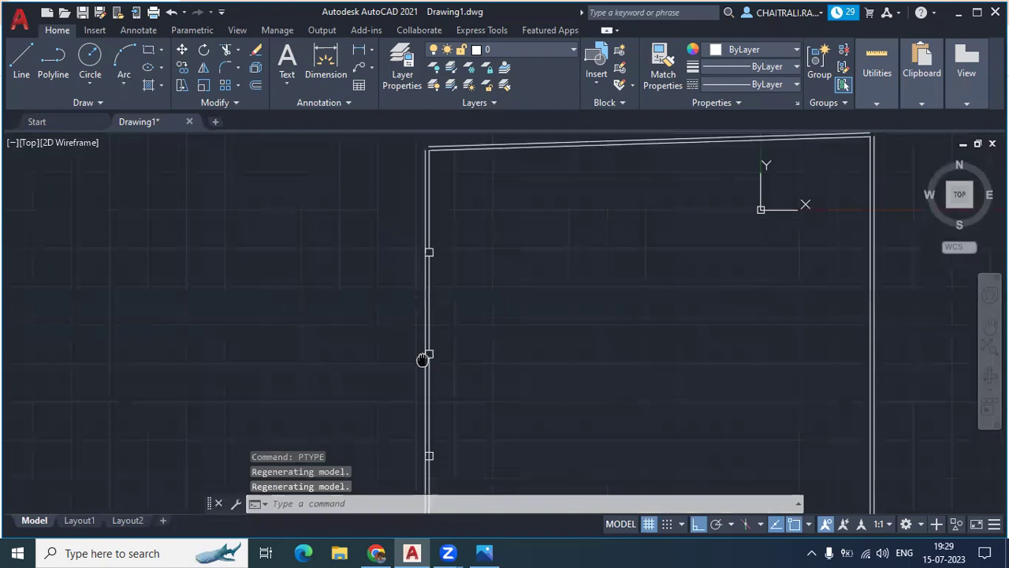
left_click(484, 553)
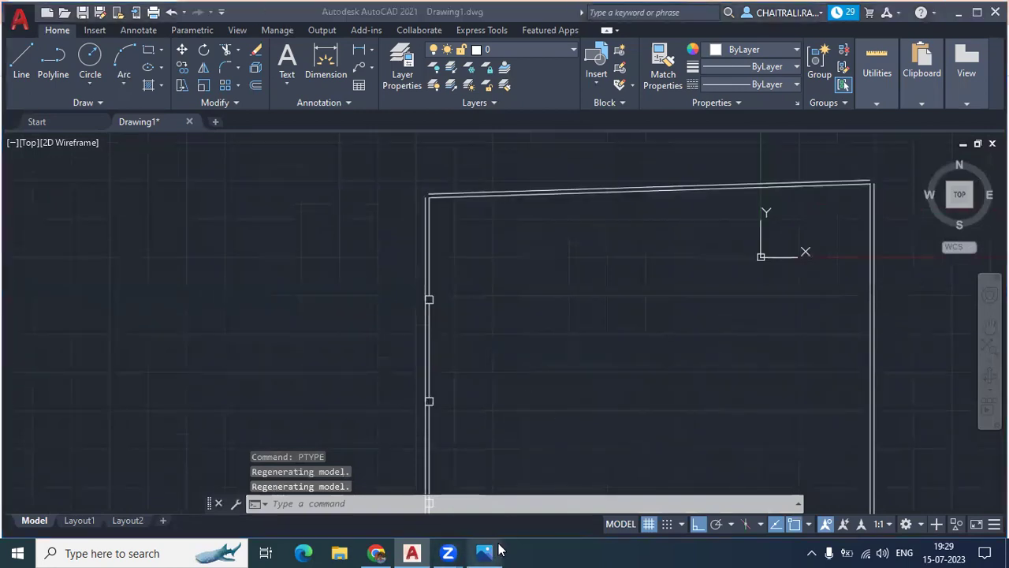
Step: Pan and zoom across the boundary wall plan, closing in on the entrance and 12'0" road
left_click_drag(471, 327, 453, 349)
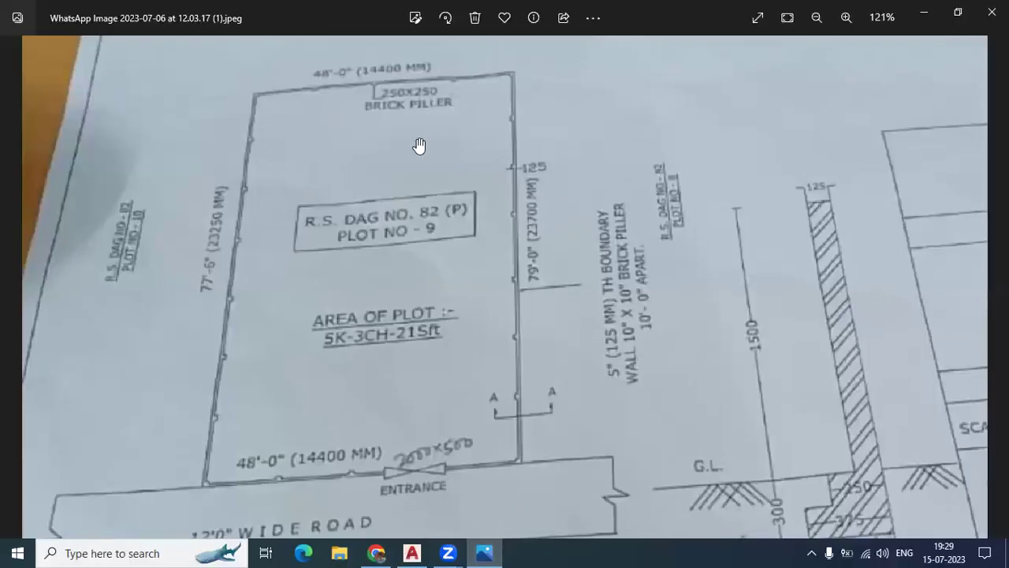
left_click_drag(295, 203, 404, 343)
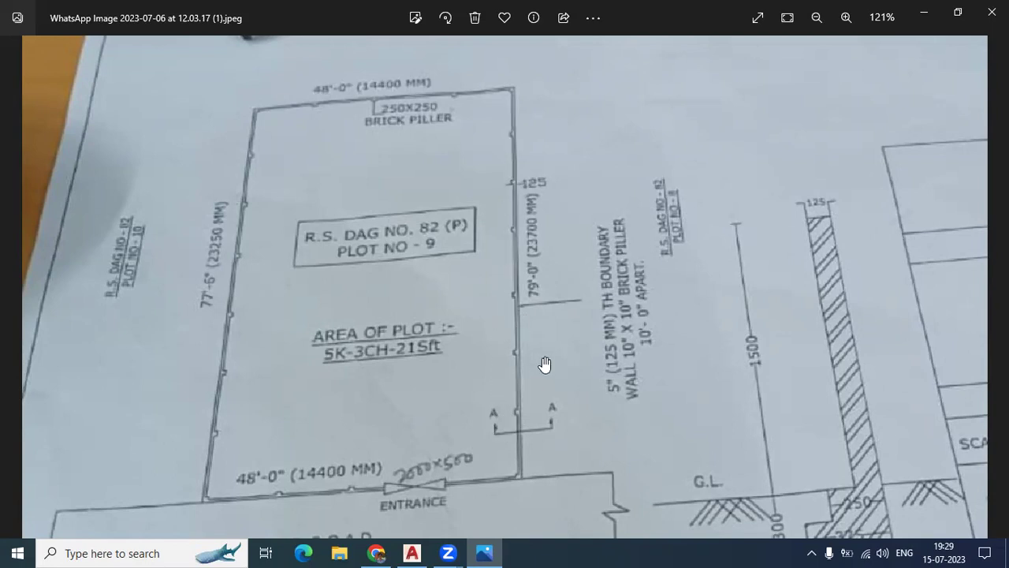
scroll(543, 369, "down", 1)
scroll(541, 372, "down", 1)
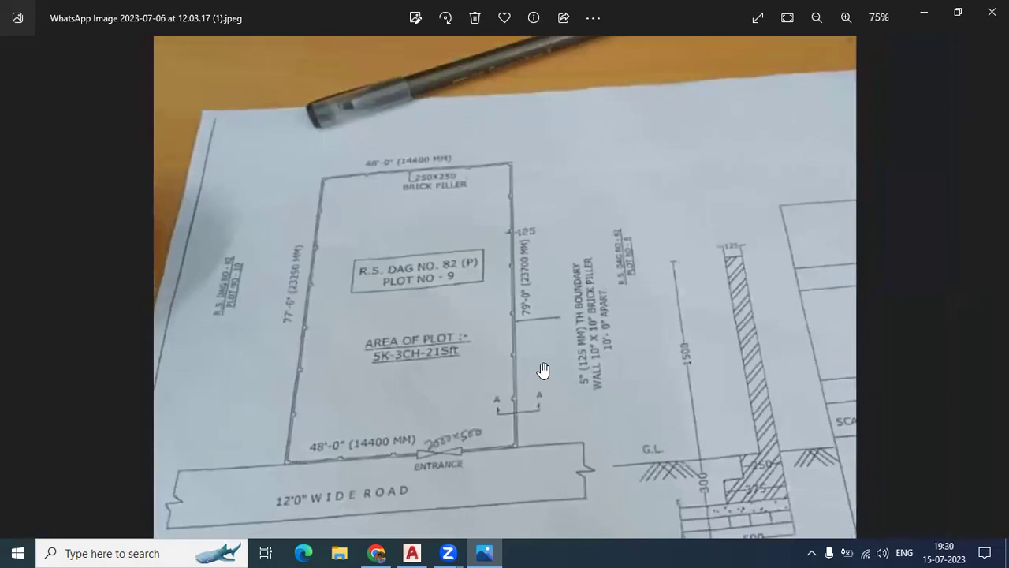
scroll(541, 371, "down", 1)
scroll(541, 376, "down", 1)
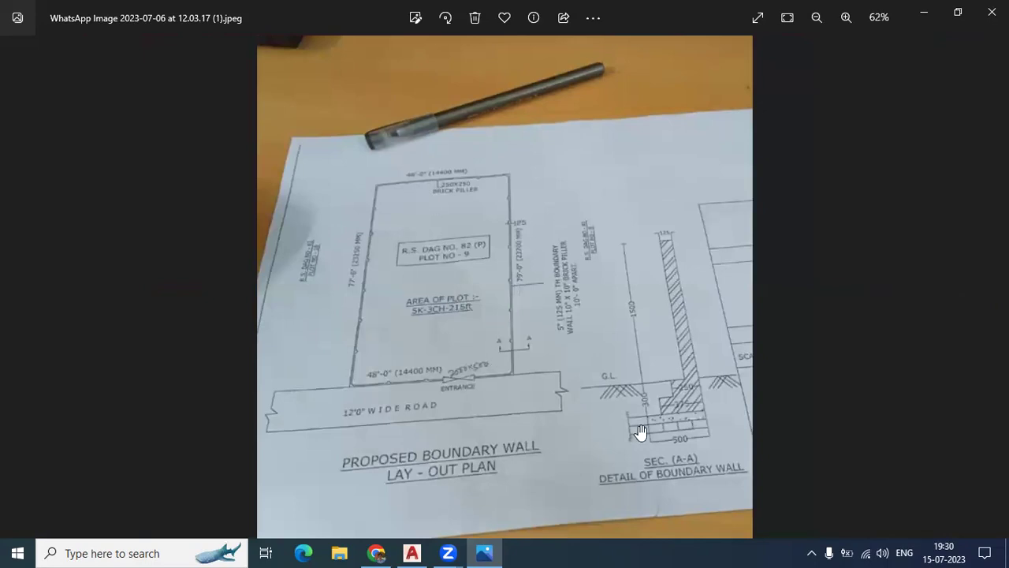
scroll(639, 425, "up", 2)
scroll(642, 421, "up", 3)
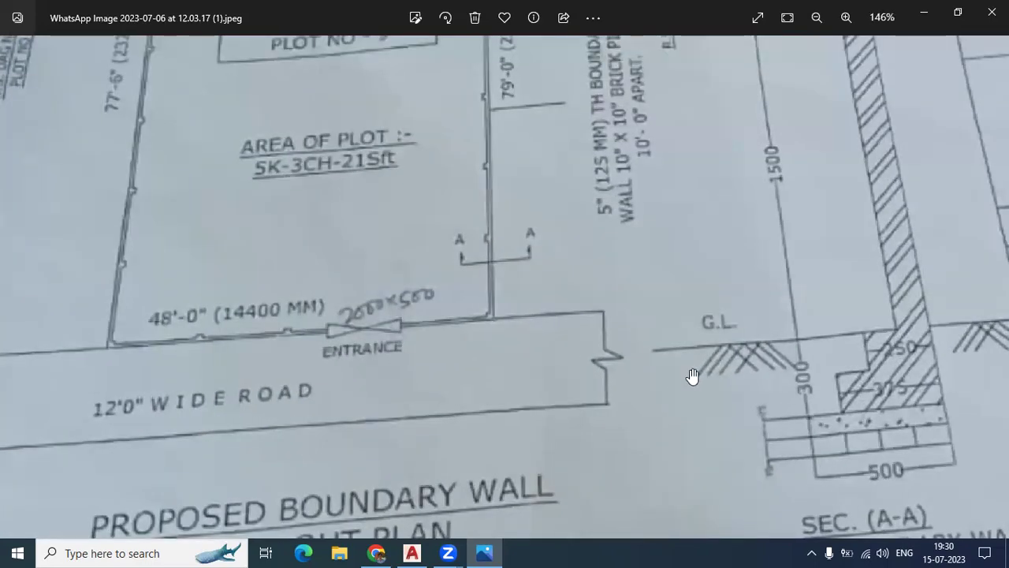
scroll(676, 478, "up", 1)
scroll(674, 485, "up", 2)
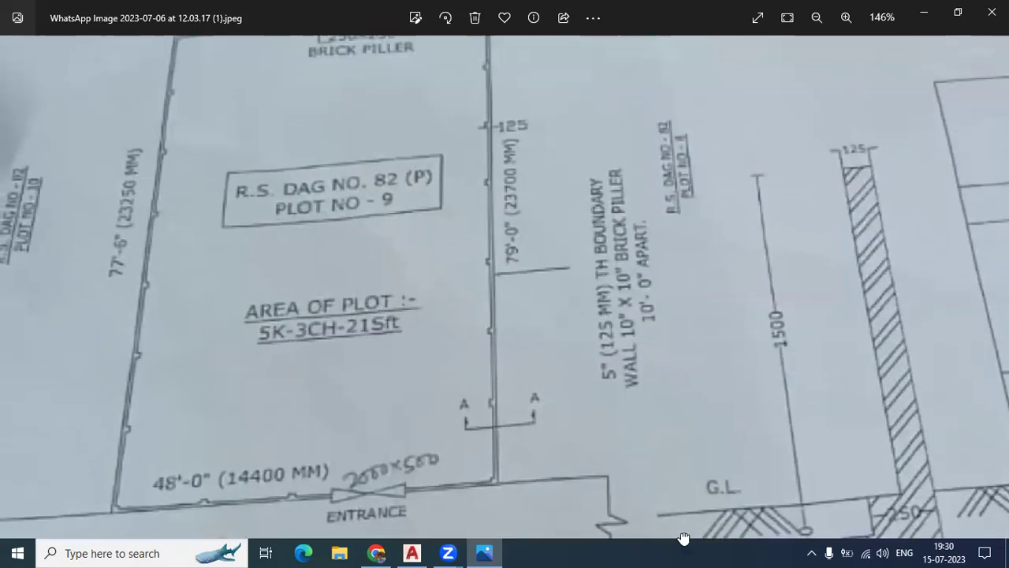
scroll(682, 541, "down", 1)
scroll(641, 383, "down", 2)
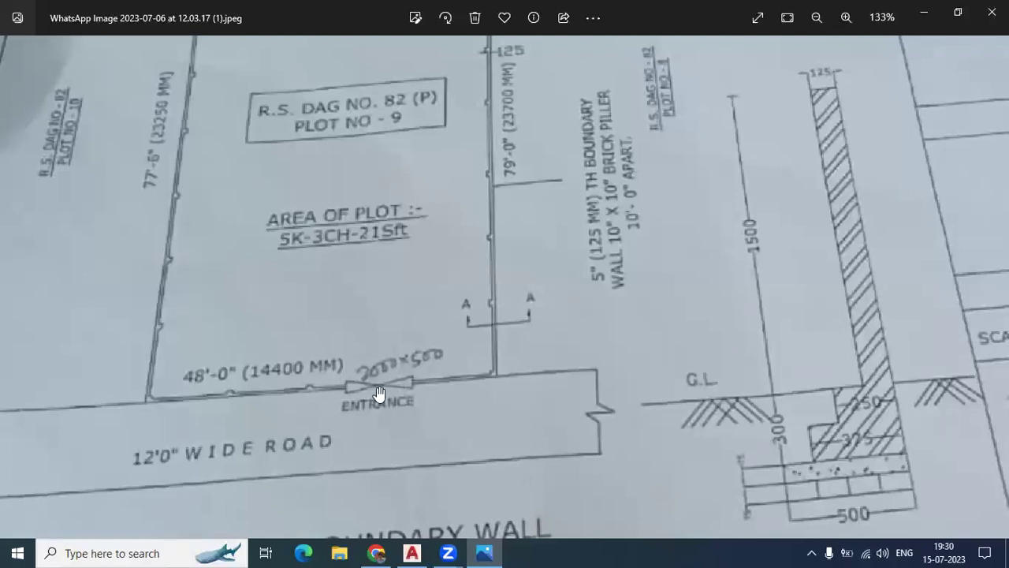
scroll(355, 393, "up", 4)
scroll(357, 393, "up", 1)
scroll(357, 393, "up", 2)
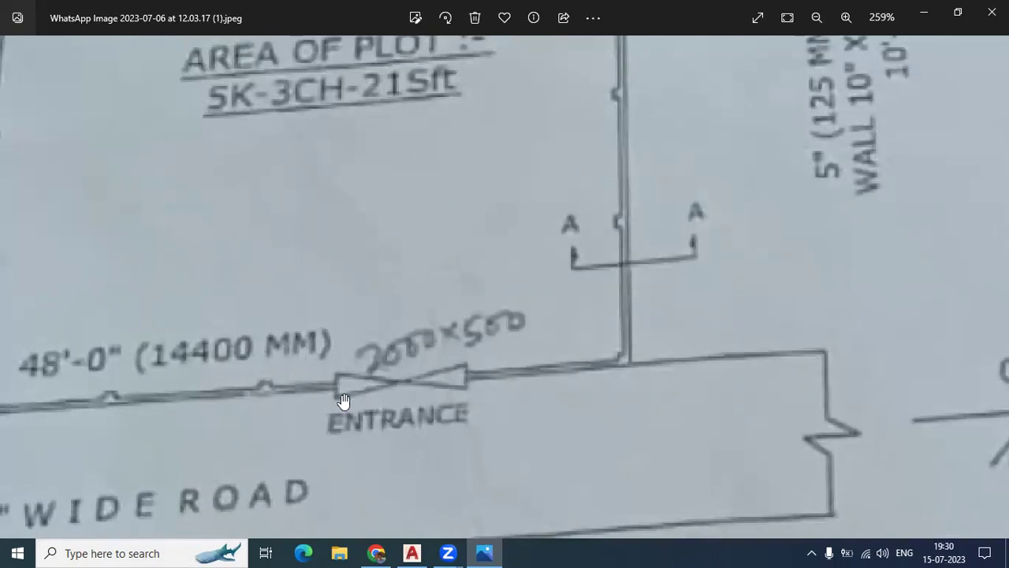
Step: Draw two short vertical dividers between the double wall lines to mark the entrance
left_click(413, 552)
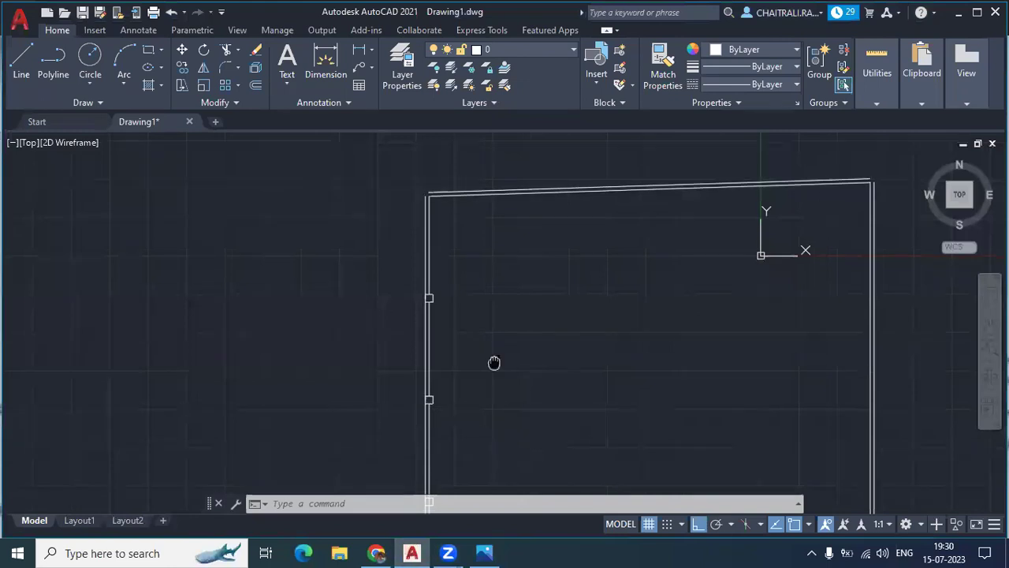
scroll(489, 357, "down", 3)
scroll(484, 353, "up", 4)
scroll(482, 343, "up", 5)
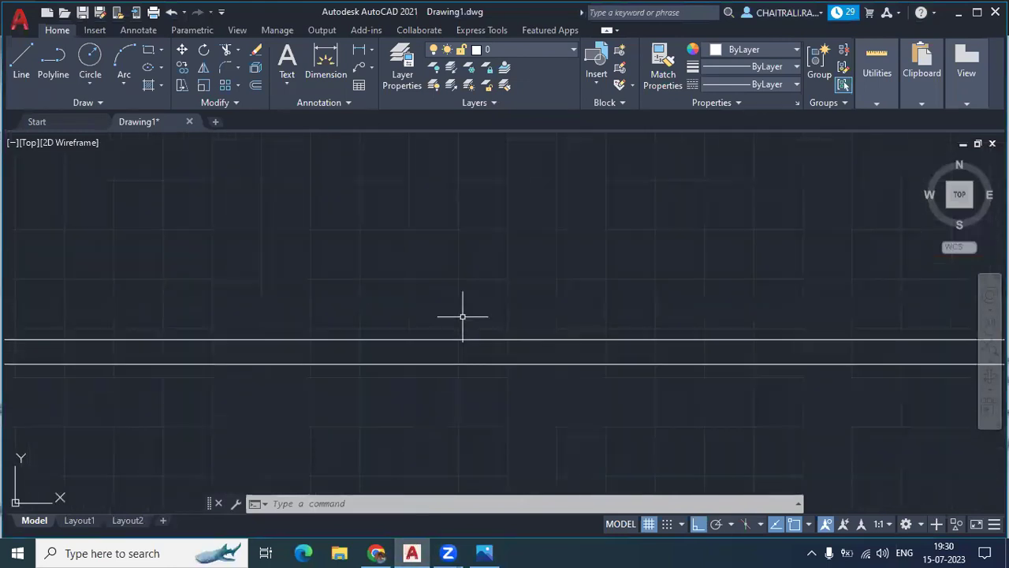
type("L")
key("Return")
left_click(539, 341)
left_click(539, 363)
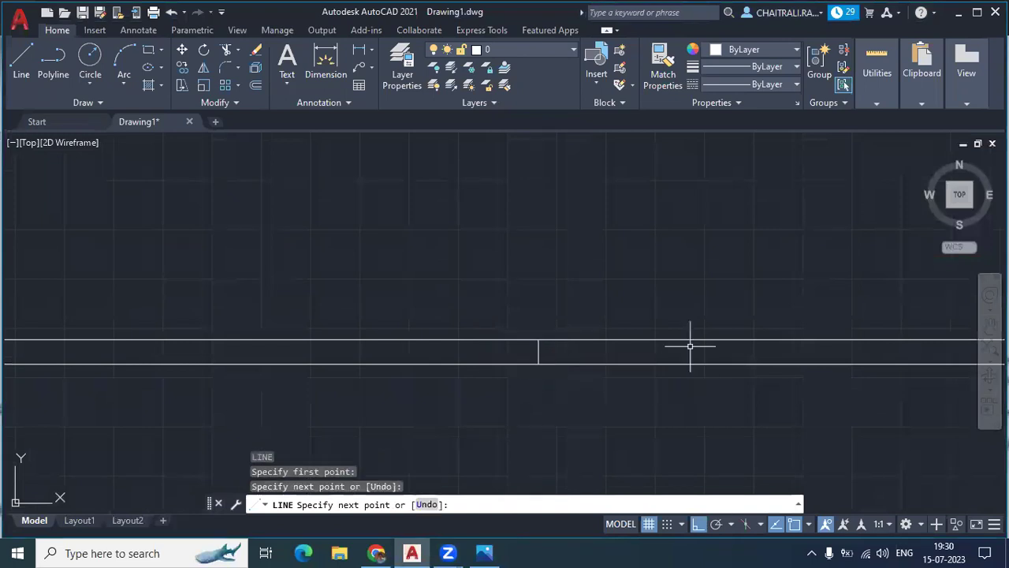
key("Return")
key("Return")
left_click(753, 340)
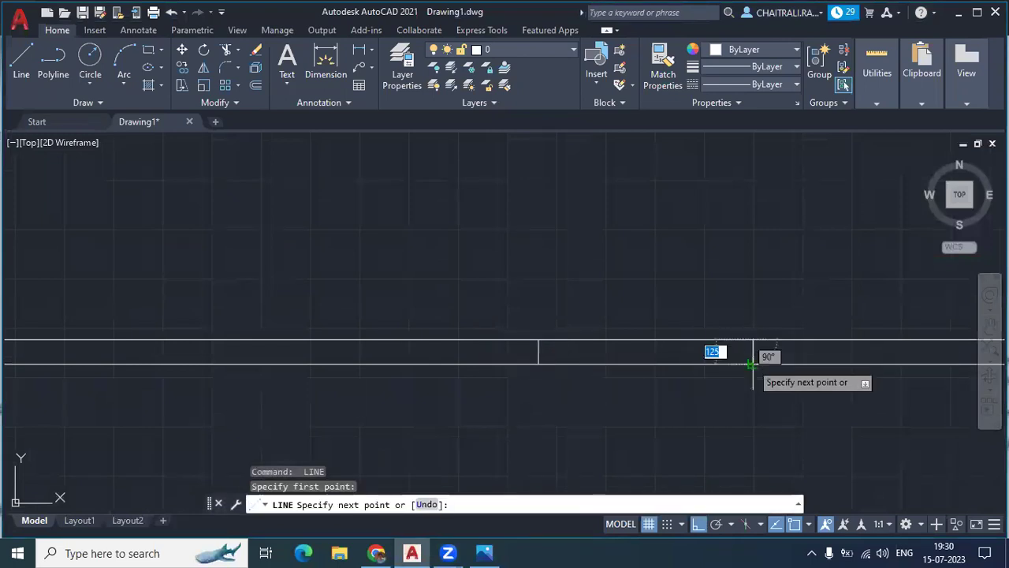
left_click(753, 363)
key("Return")
key("Return")
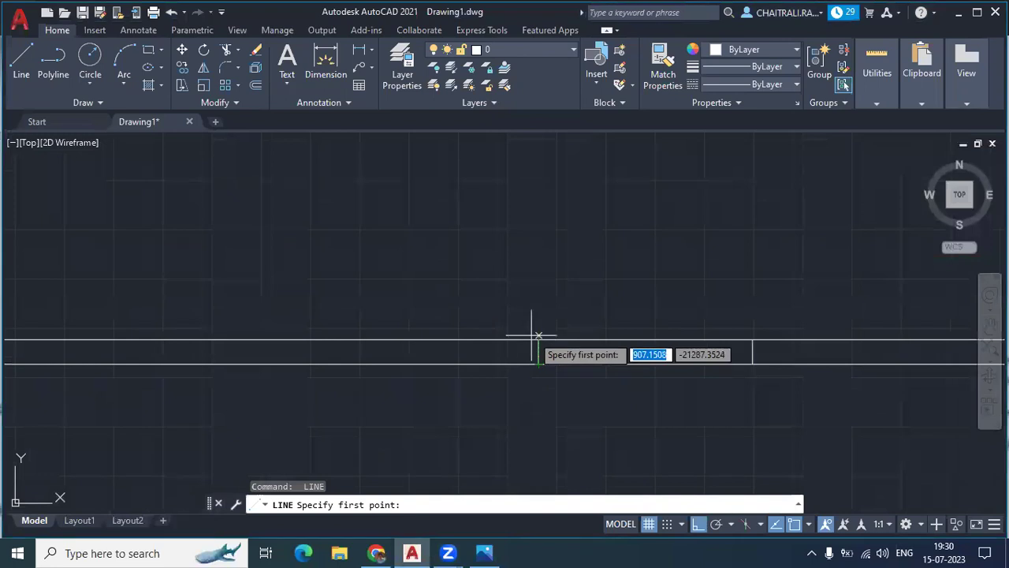
Step: From the left divider, draw 20- and 40-unit vertical segments, then a horizontal line to the right divider
left_click(538, 363)
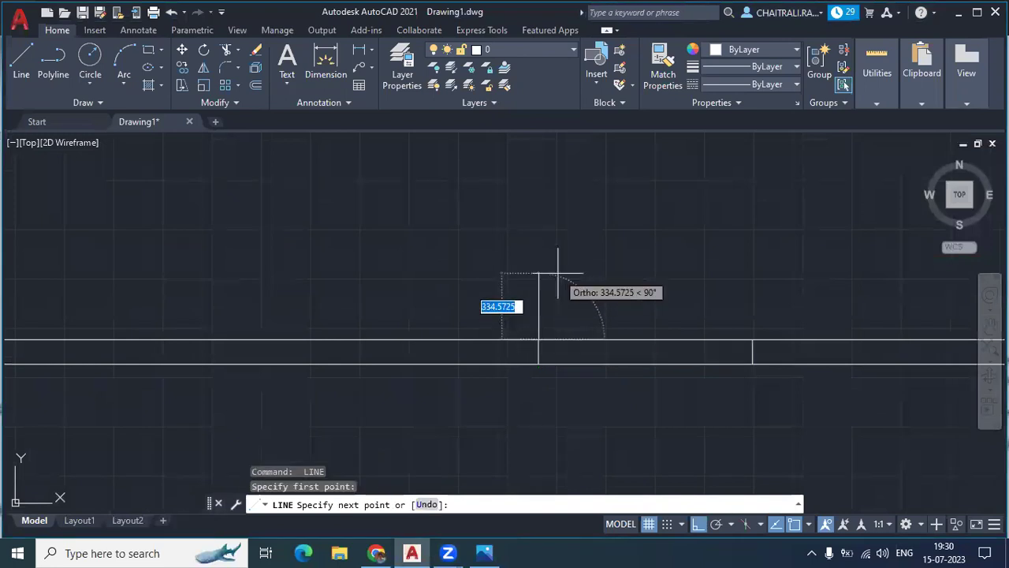
type("20")
key("Return")
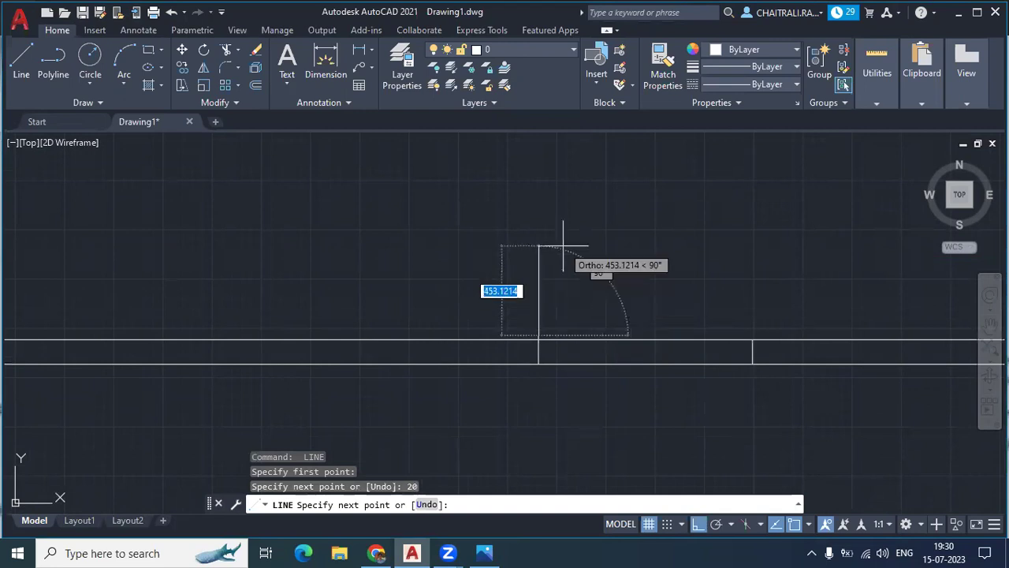
type("40")
key("Return")
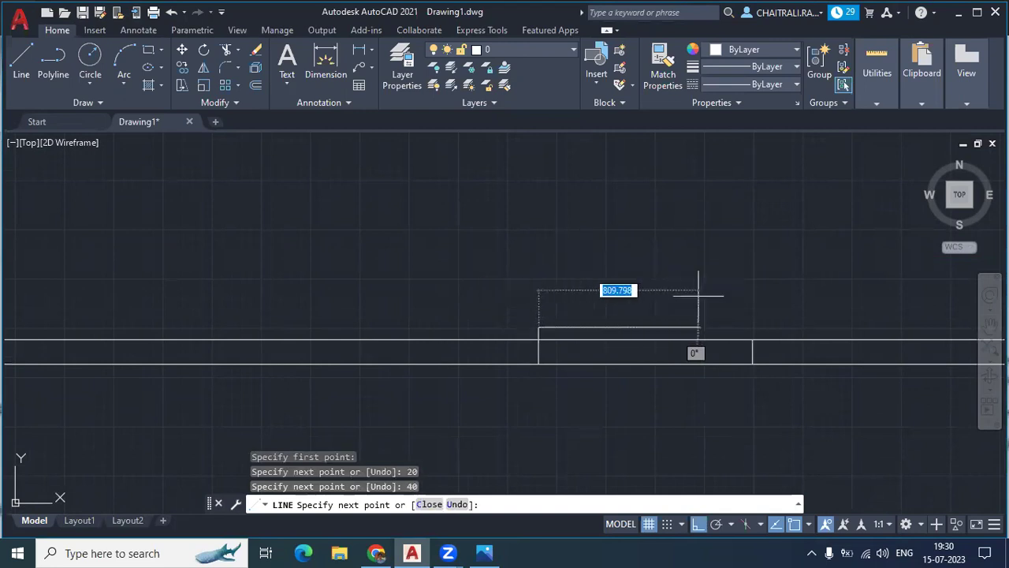
left_click(753, 327)
key("Return")
Step: Mirror the new horizontal and vertical lines across the wall, keeping the originals
scroll(547, 328, "up", 3)
left_click(564, 314)
left_click(511, 340)
scroll(511, 341, "up", 5)
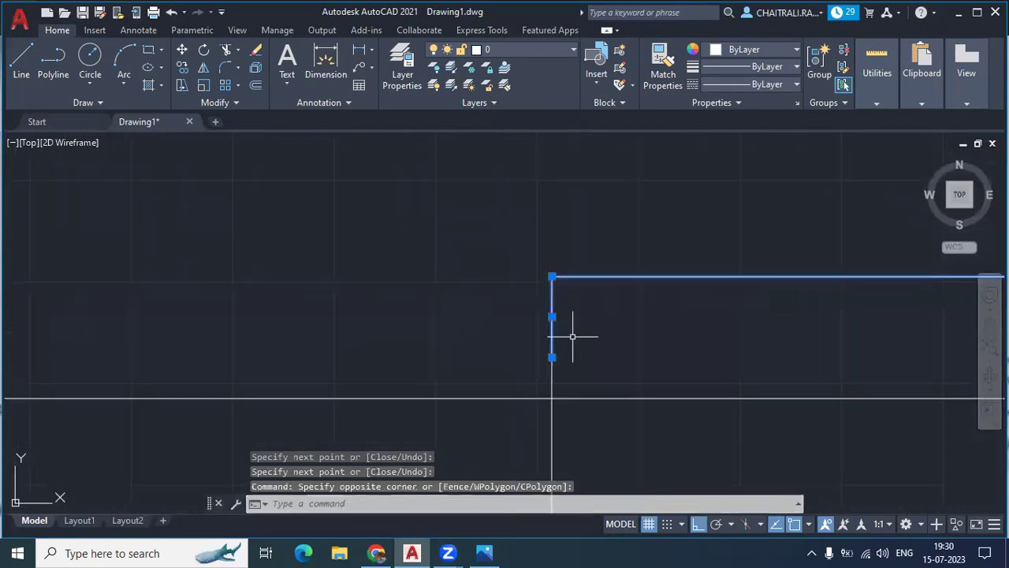
left_click(570, 339)
left_click(519, 380)
scroll(519, 380, "down", 3)
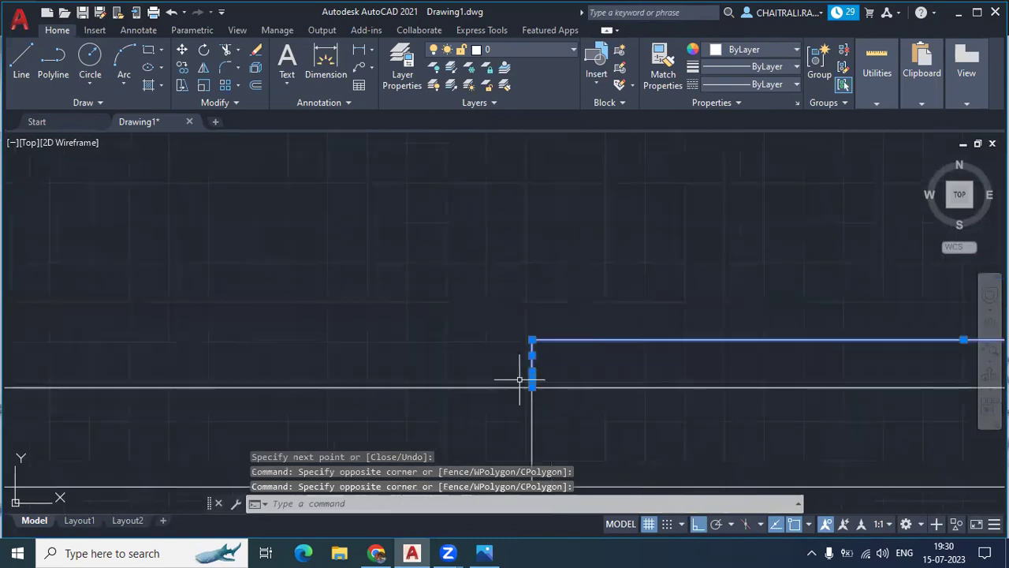
type("mi")
key("Return")
middle_click_drag(582, 342, 560, 260)
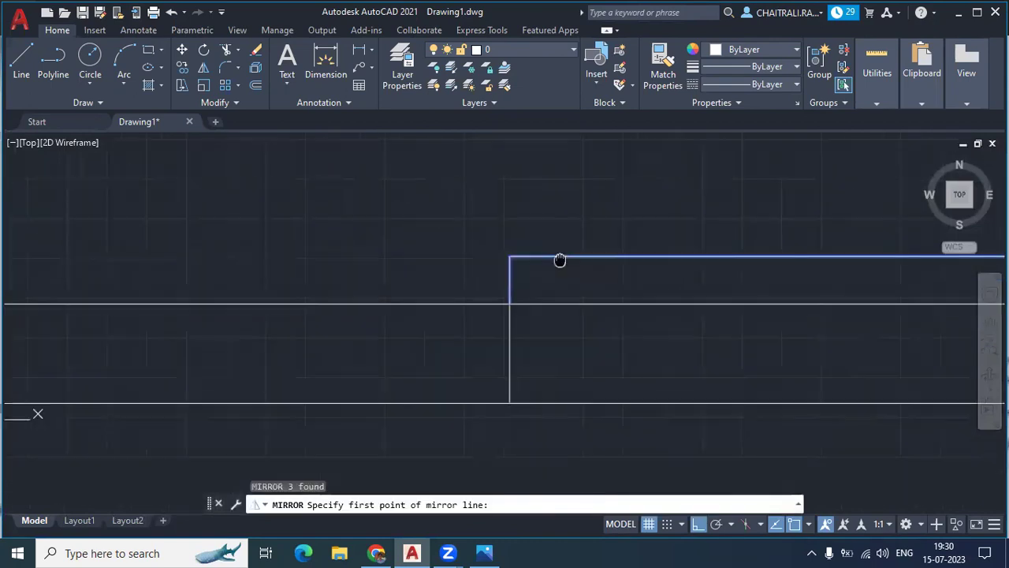
left_click(510, 352)
left_click(611, 347)
key("Return")
scroll(586, 271, "down", 2)
scroll(534, 261, "down", 2)
scroll(513, 263, "down", 2)
Step: Draw both diagonals across the small rectangle to form an X
key("Return")
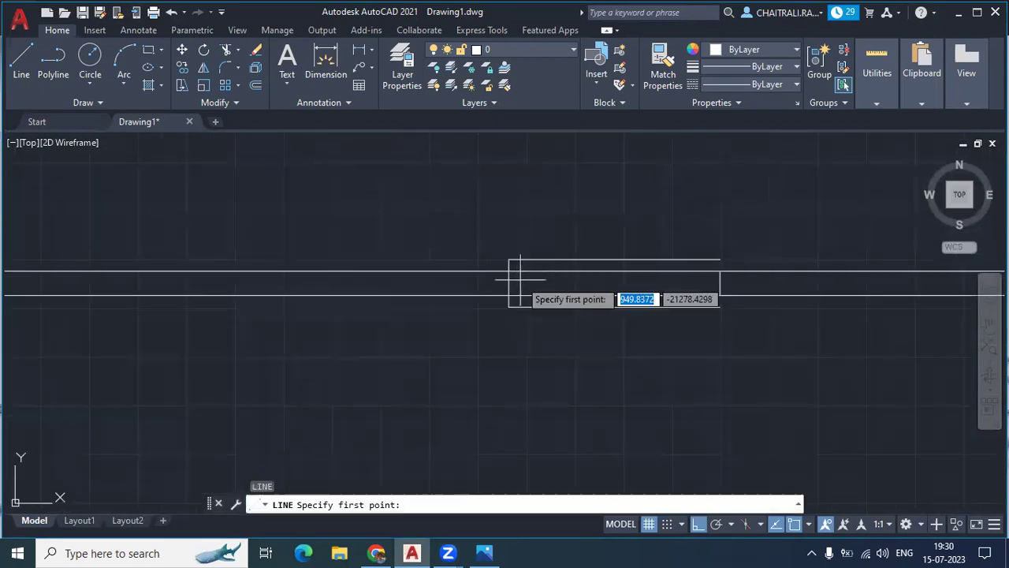
left_click(509, 306)
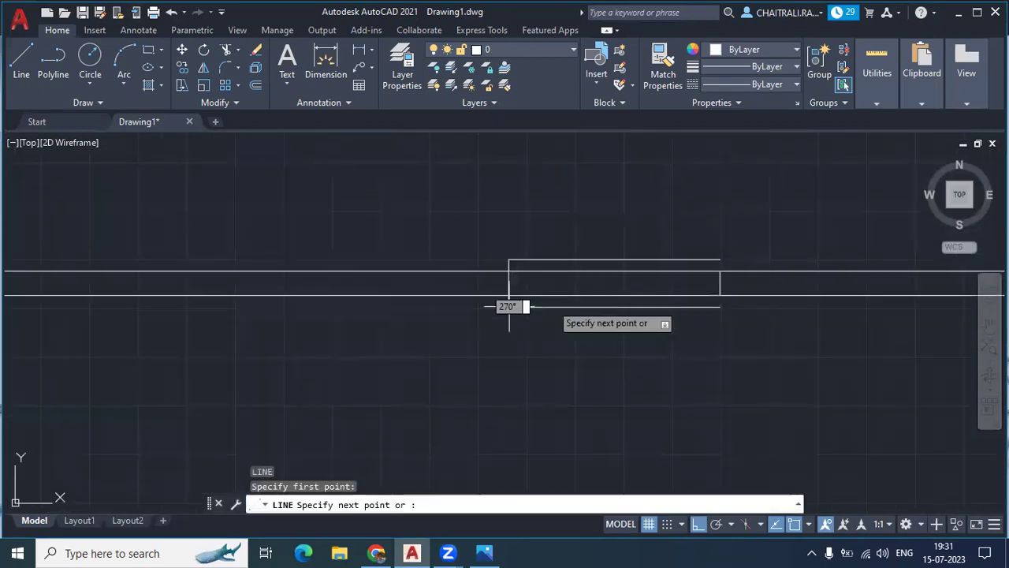
left_click(719, 260)
left_click(719, 306)
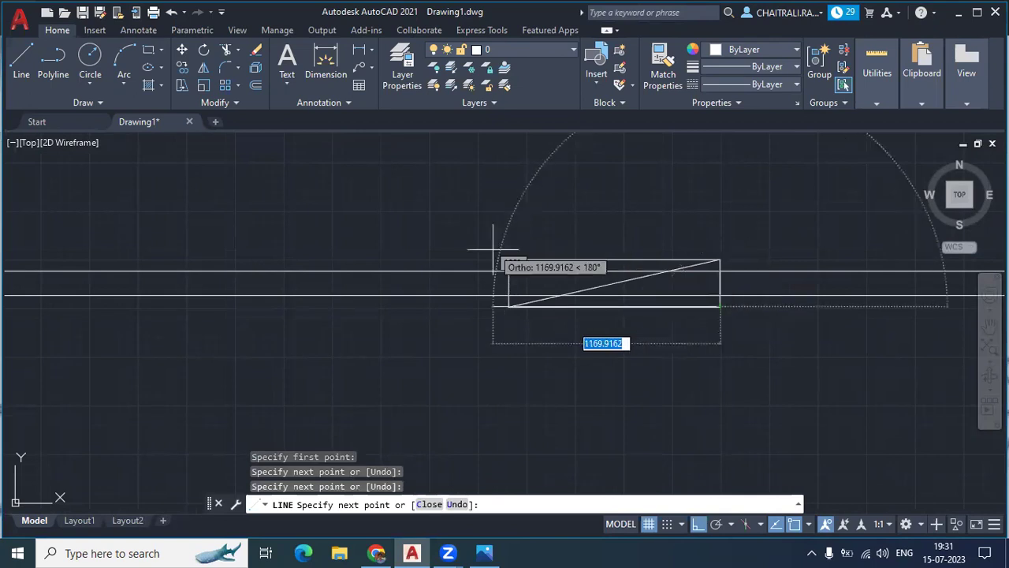
left_click(509, 260)
key("Escape")
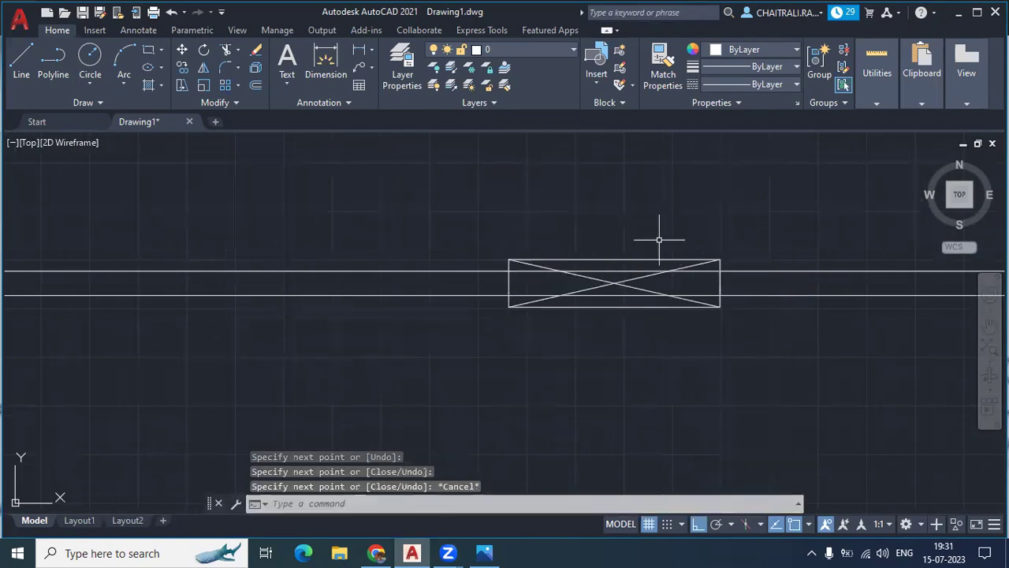
Step: TRIM the wall lines inside the crossed rectangle with fence selections, leaving the bowtie
type("TR")
key("Return")
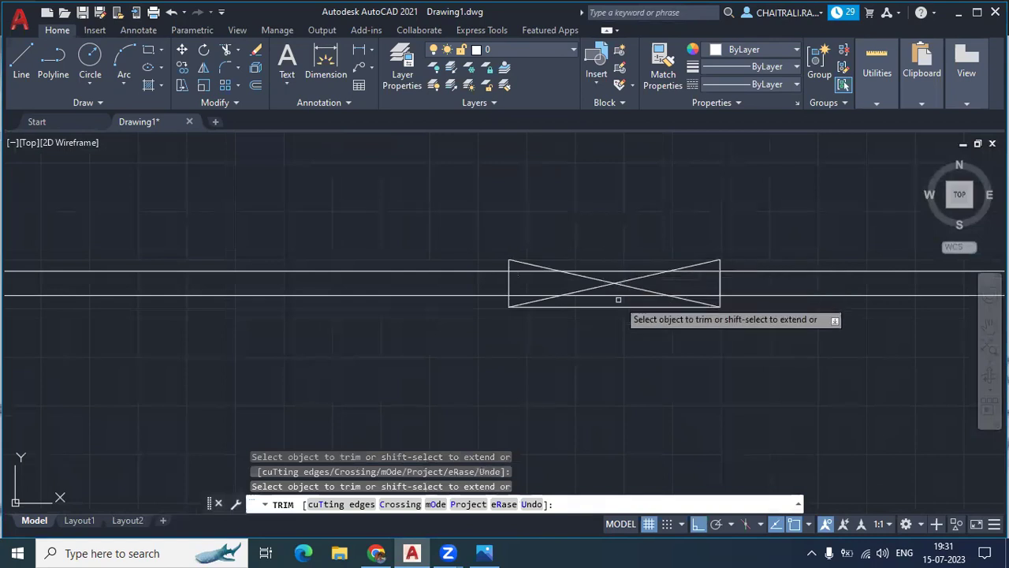
scroll(530, 268, "up", 6)
left_click(510, 257)
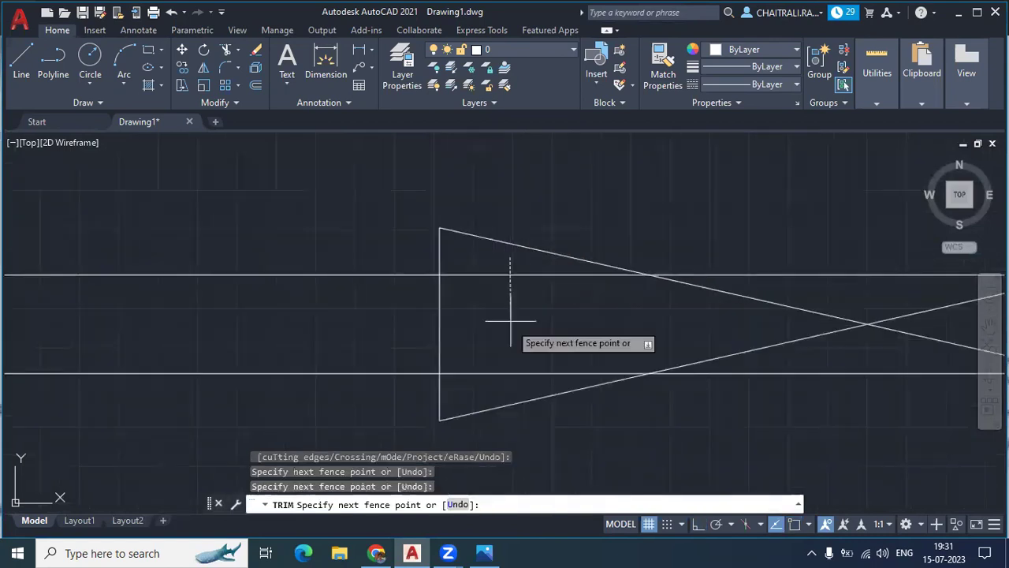
left_click(503, 373)
key("Return")
middle_click_drag(503, 373, 232, 231)
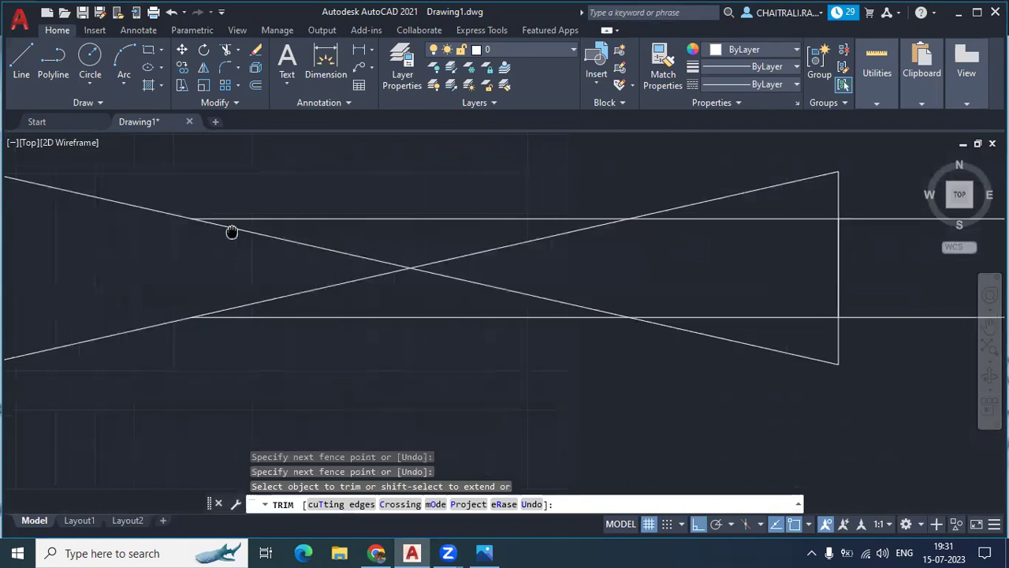
scroll(298, 252, "down", 2)
left_click(601, 225)
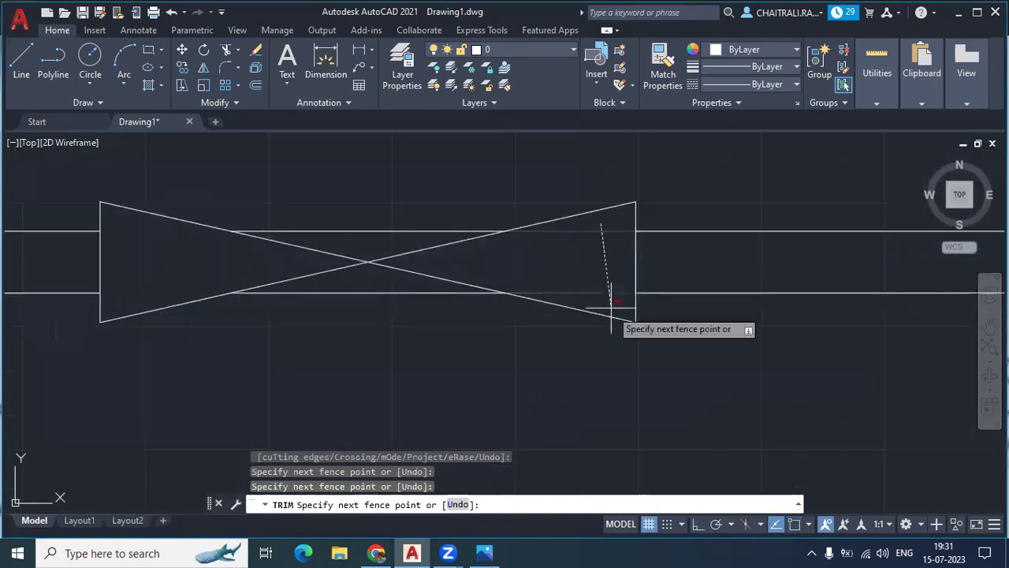
left_click(611, 307)
key("Return")
left_click(407, 233)
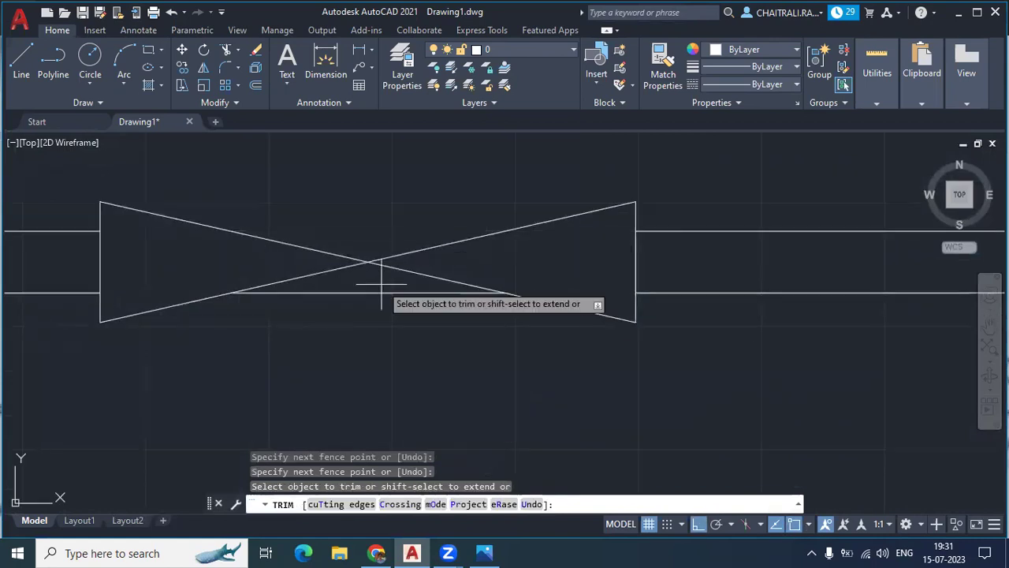
key("Escape")
scroll(434, 308, "down", 6)
scroll(473, 378, "down", 4)
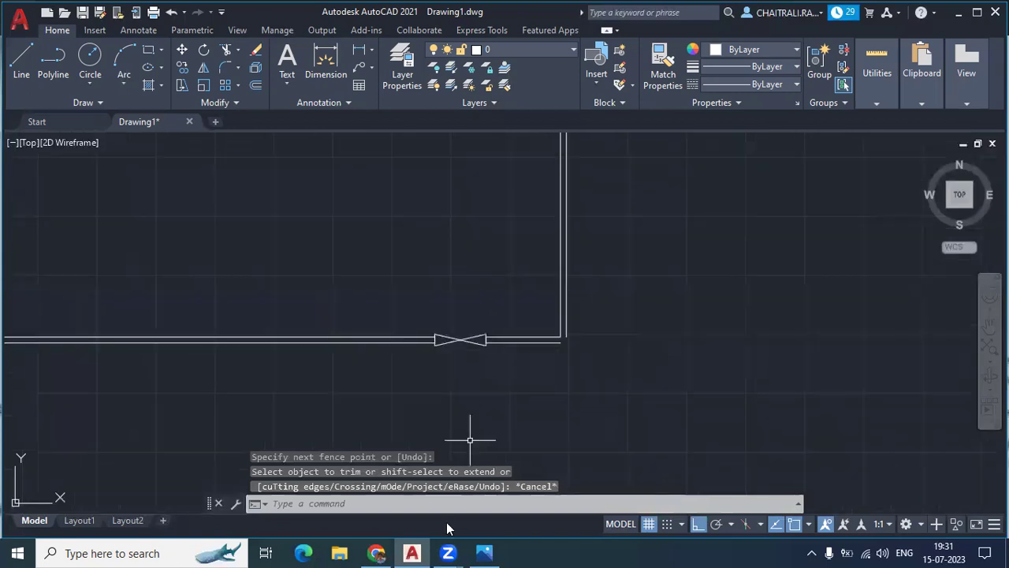
Step: Zoom and pan the plot-plan photo in Photos to check the entrance and road area
left_click(481, 551)
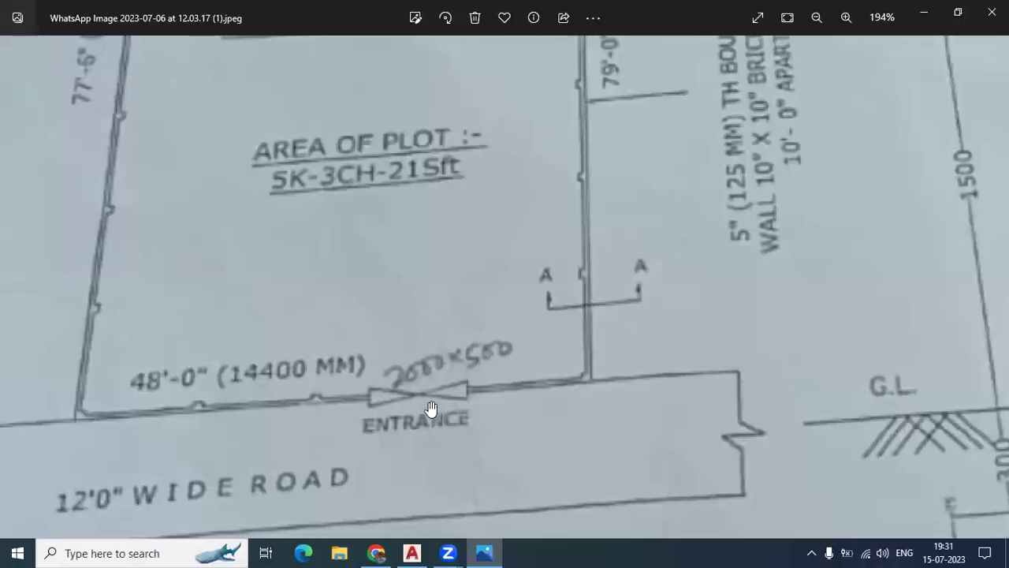
scroll(432, 408, "down", 3)
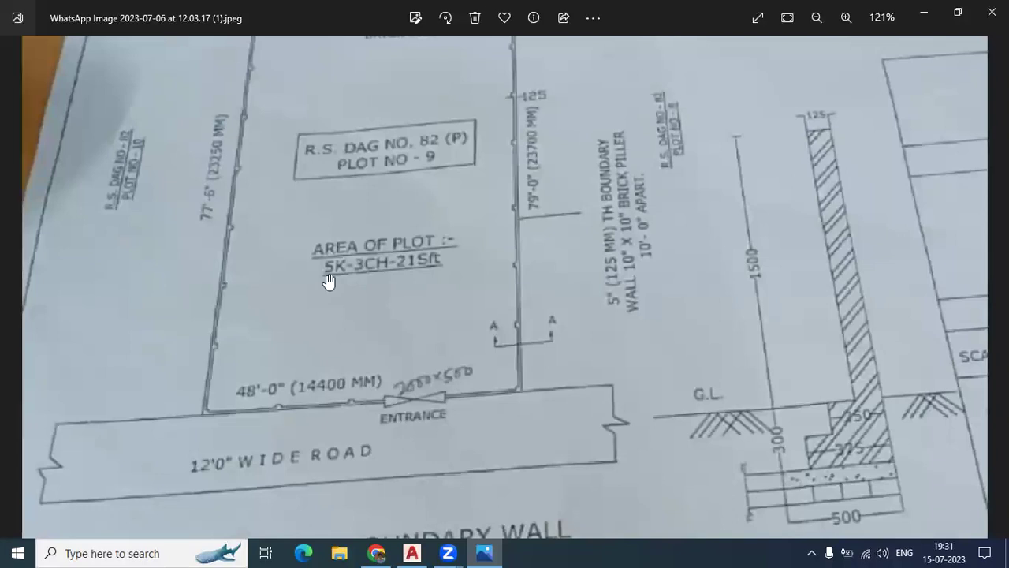
scroll(303, 241, "up", 2)
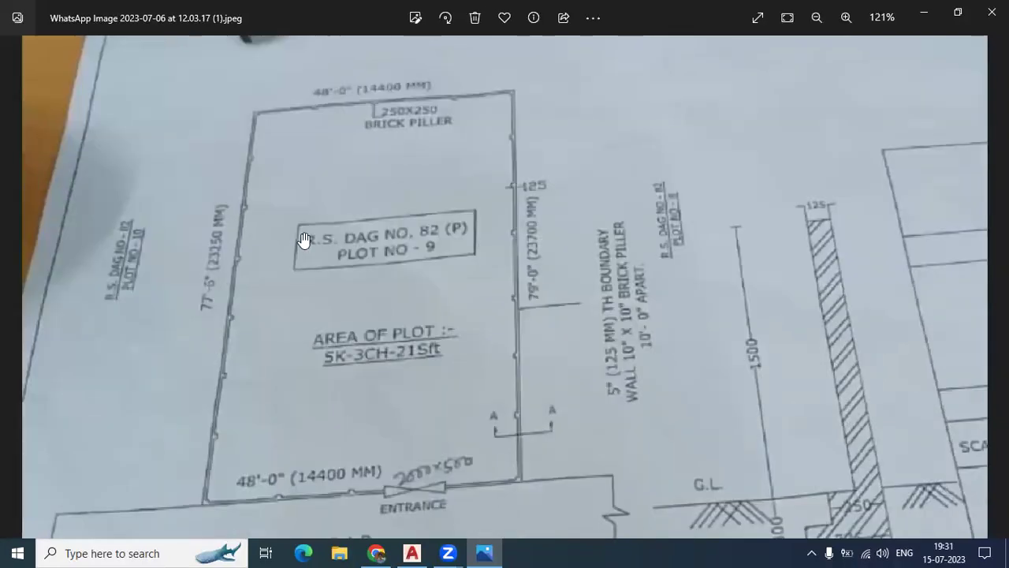
scroll(304, 240, "down", 3)
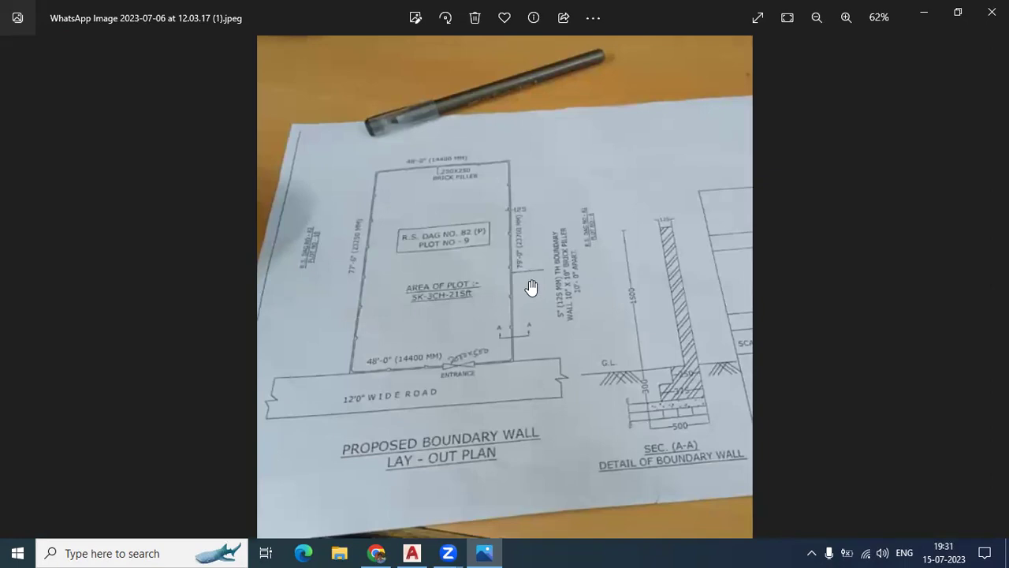
scroll(726, 398, "up", 2)
left_click_drag(356, 223, 367, 274)
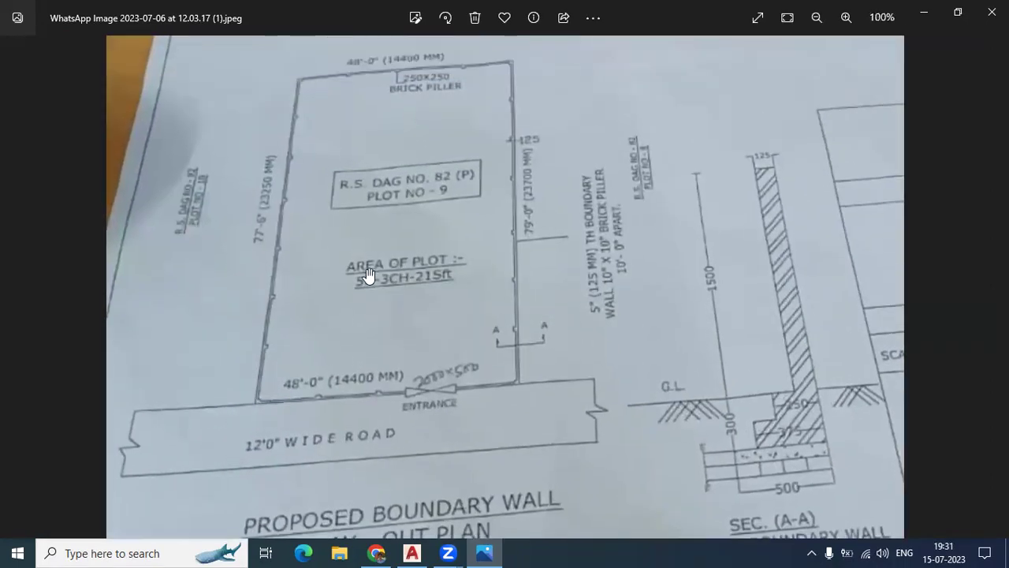
Step: Back in AutoCAD, frame the whole boundary outline and the rectangle's top
left_click(418, 552)
scroll(562, 341, "down", 3)
middle_click_drag(557, 331, 533, 444)
middle_click_drag(387, 405, 332, 444)
scroll(308, 357, "down", 2)
mouse_move(323, 334)
middle_mouse_down()
mouse_move(354, 342)
mouse_move(351, 292)
mouse_move(367, 342)
middle_mouse_up()
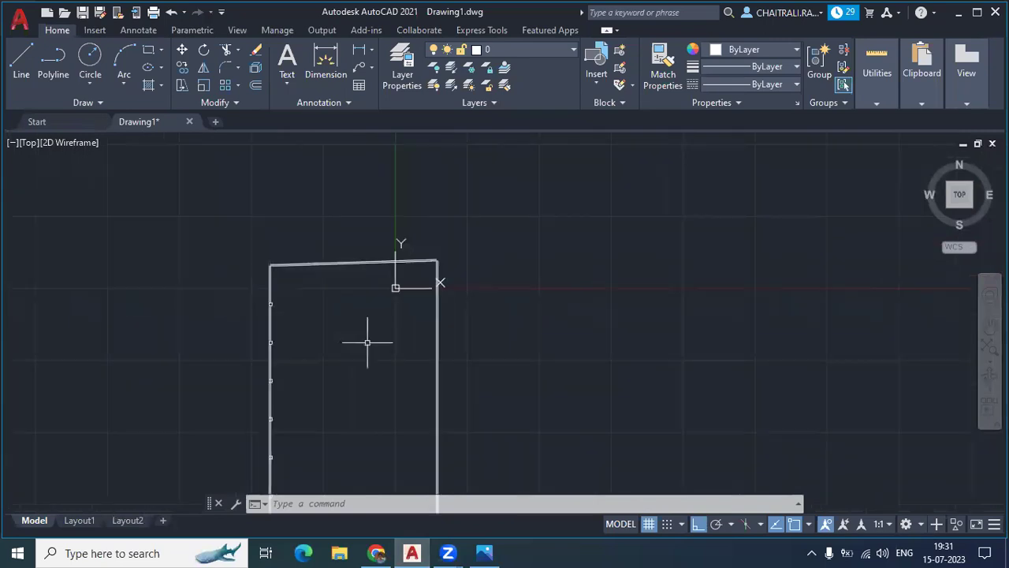
Step: Create a new blank drawing, Drawing2, from the + file tab
scroll(293, 284, "up", 4)
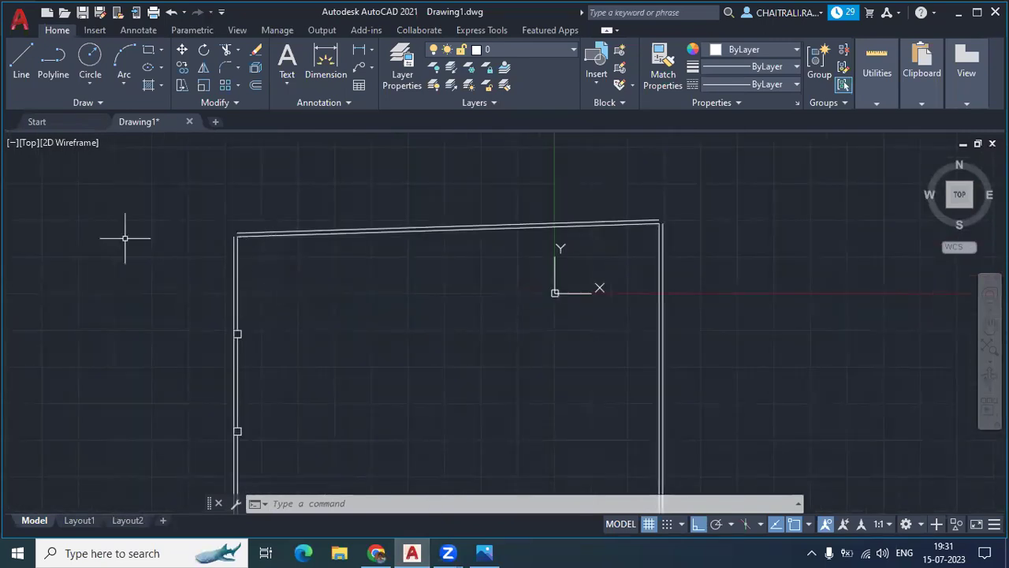
scroll(218, 333, "up", 2)
scroll(241, 336, "up", 3)
scroll(266, 345, "down", 3)
scroll(347, 329, "down", 6)
left_click(213, 124)
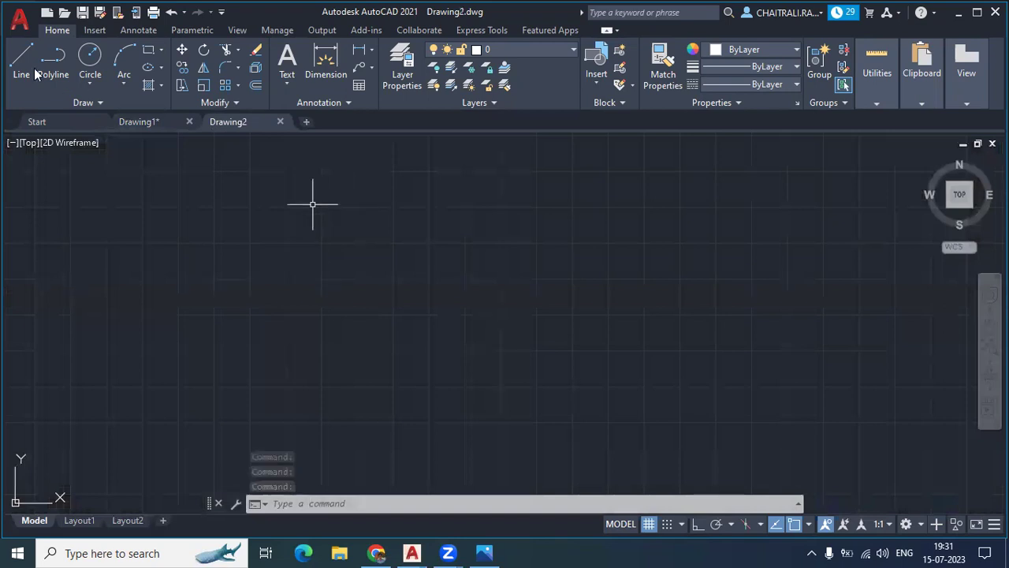
left_click(386, 551)
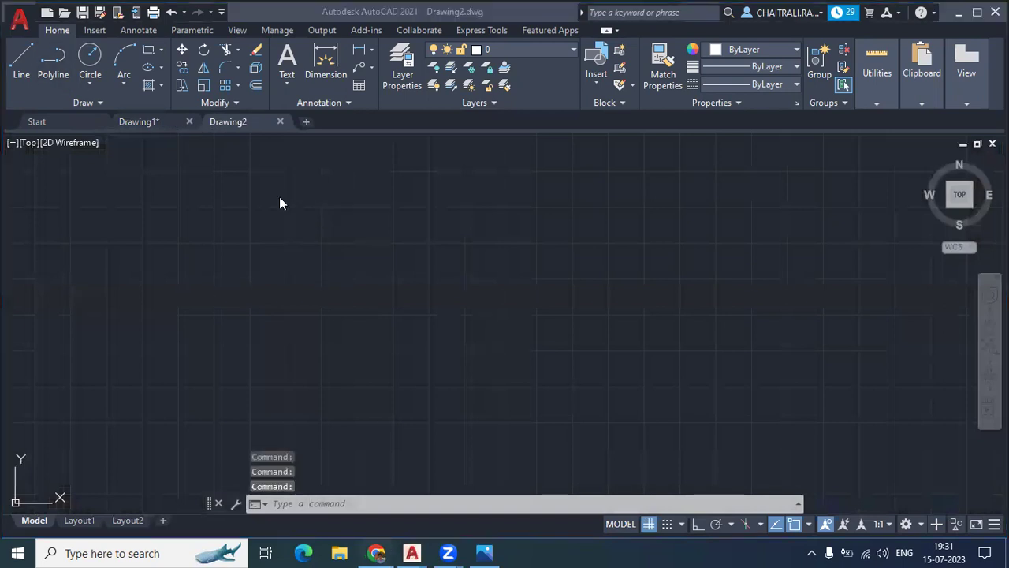
Step: Search Google for '2 point perspective' in a new Chrome tab
key("ctrl+t")
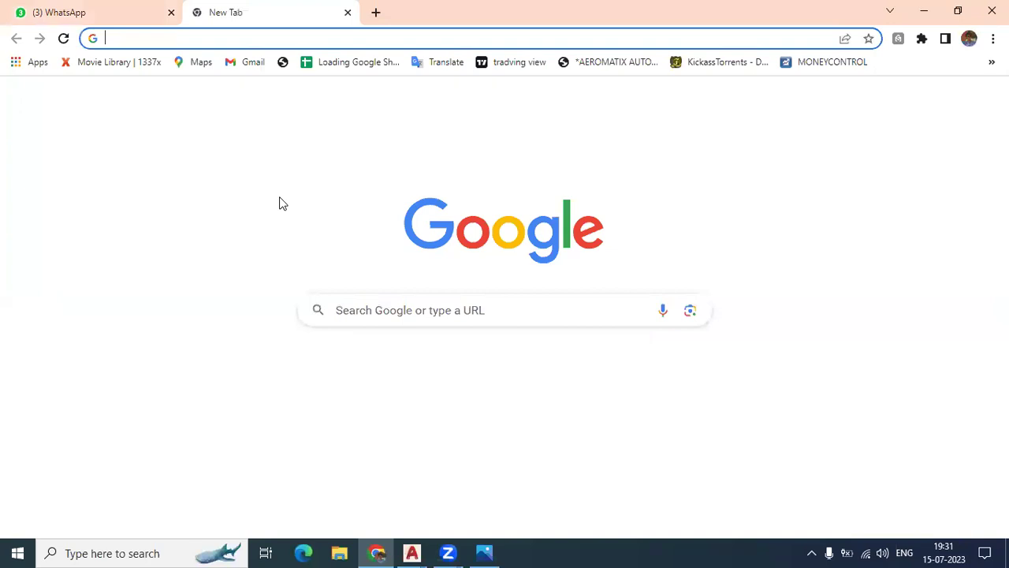
type("3")
key("BackSpace")
type("2 ")
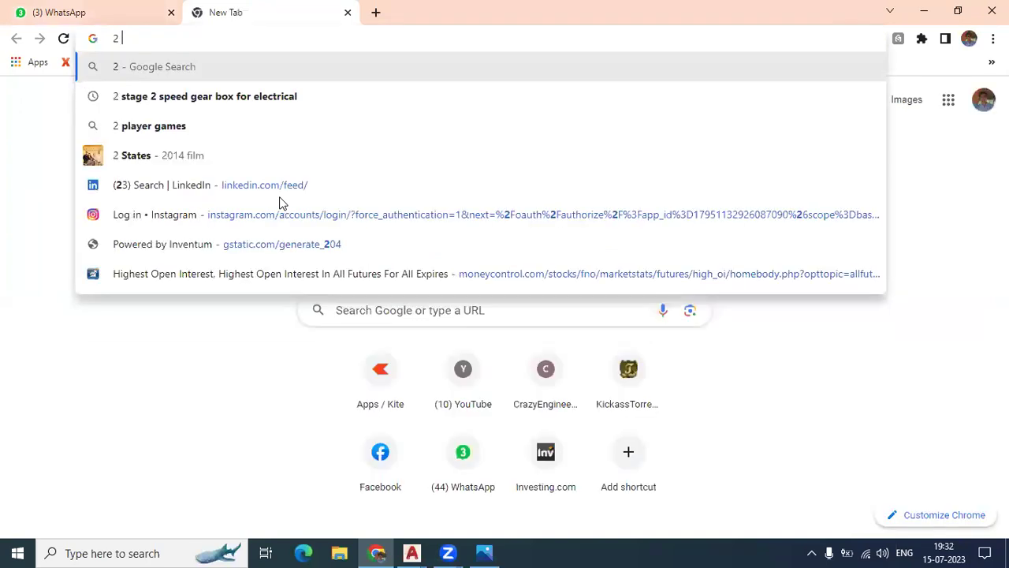
type("point")
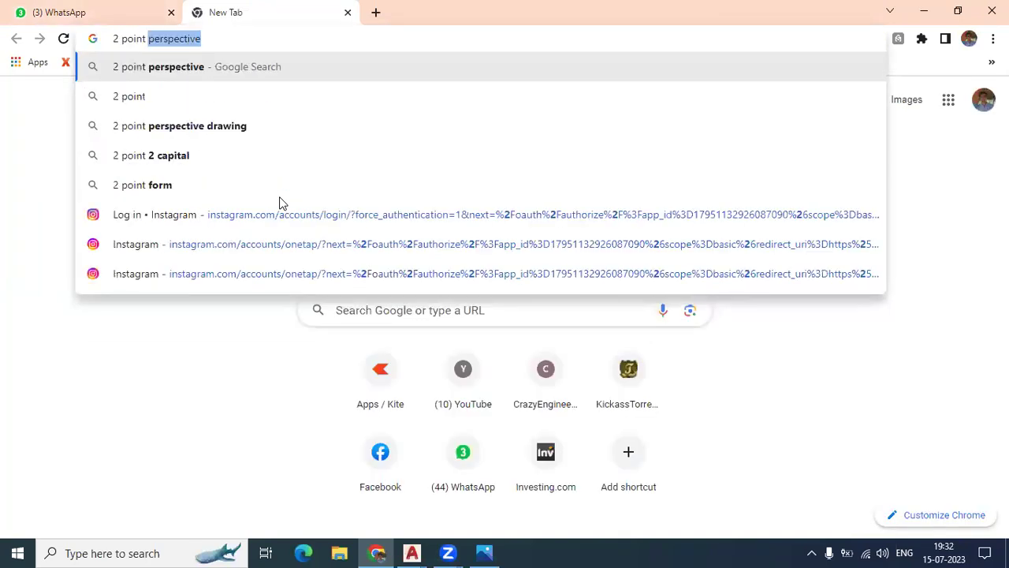
key("BackSpace")
key("Down")
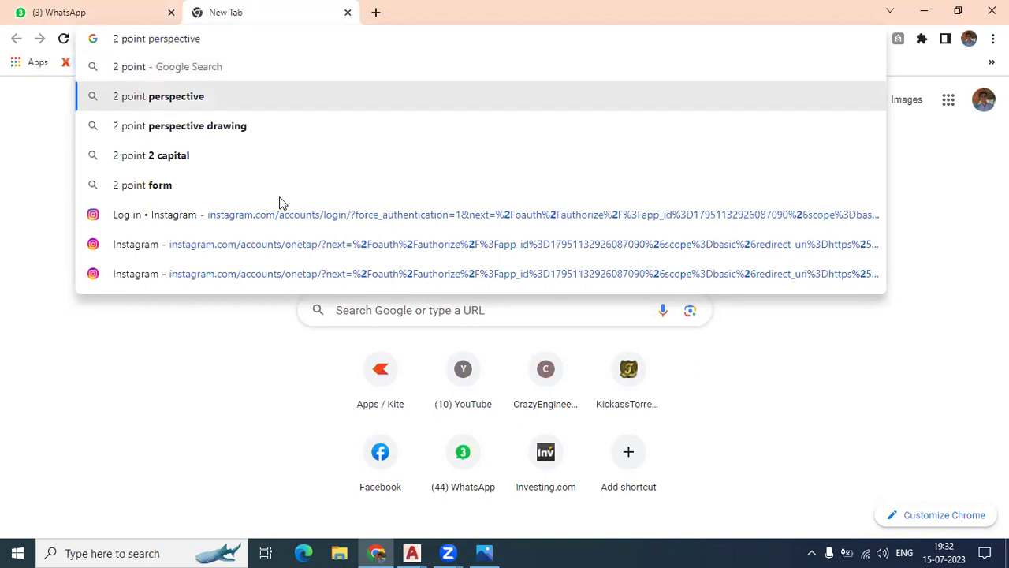
key("Return")
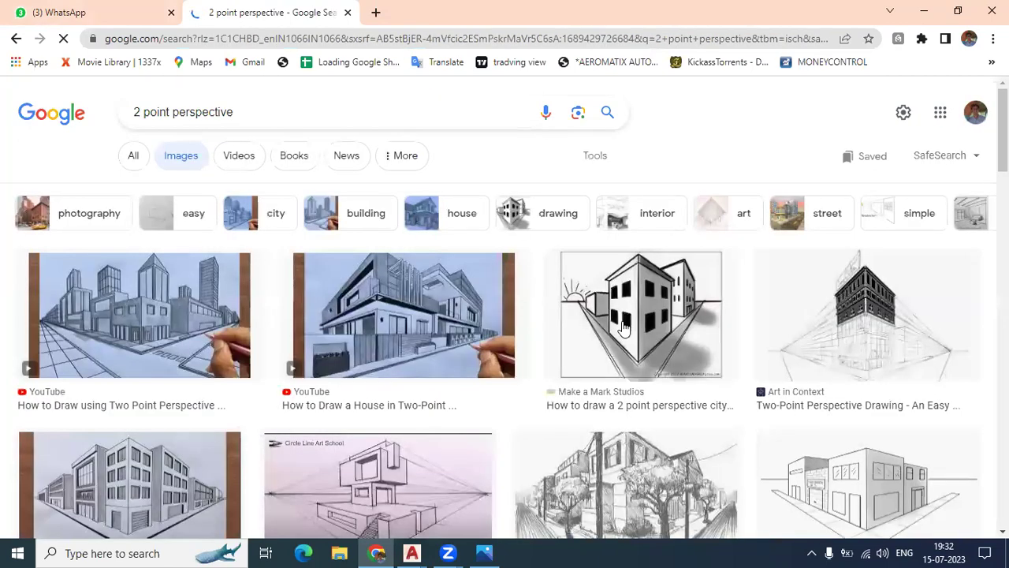
Step: Drag the 2 point perspective building image out of the results to share it
scroll(473, 299, "down", 1)
scroll(414, 295, "down", 1)
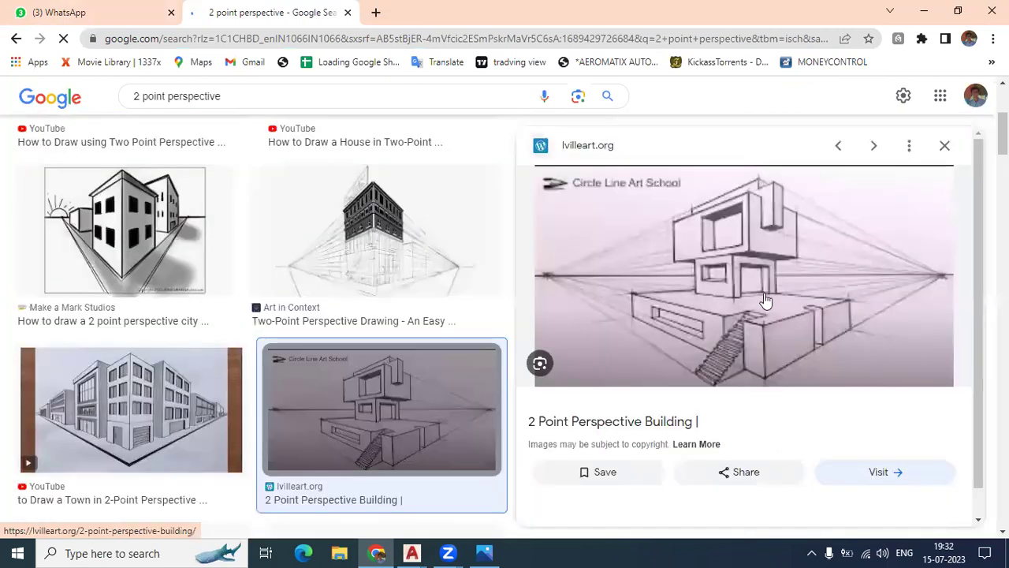
mouse_move(765, 301)
left_mouse_down()
mouse_move(586, 201)
mouse_move(120, 6)
mouse_move(599, 261)
left_mouse_up()
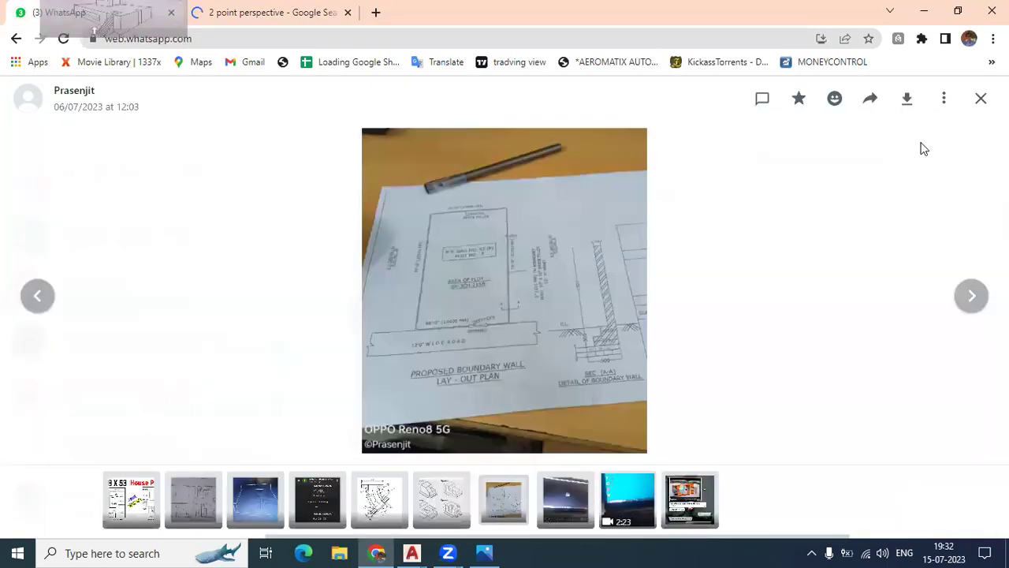
Step: Drop the perspective building image into the WhatsApp chat, then return to the image results
left_click(980, 100)
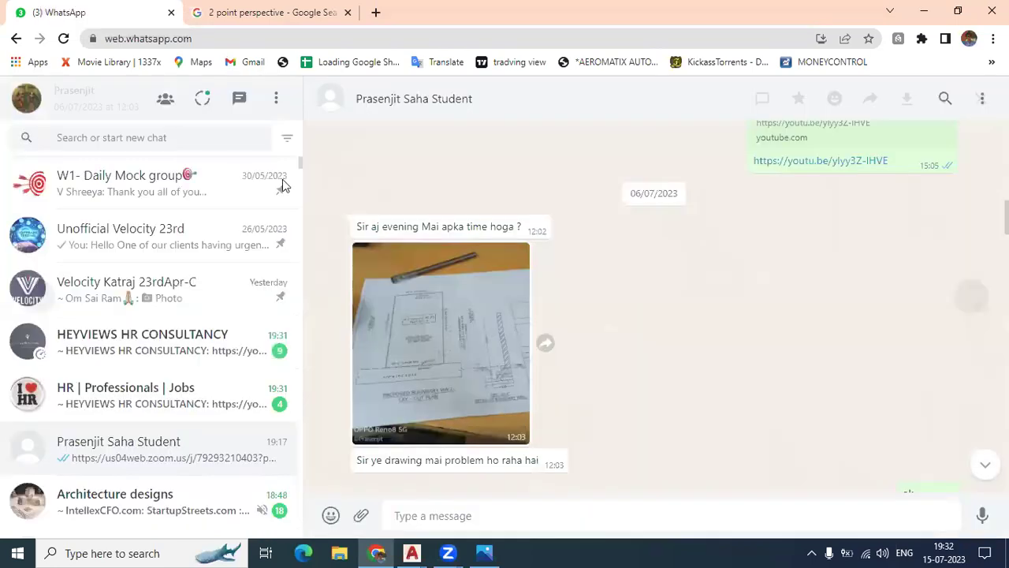
mouse_move(278, 55)
left_mouse_down()
mouse_move(106, 7)
mouse_move(713, 323)
left_mouse_up()
key("Escape")
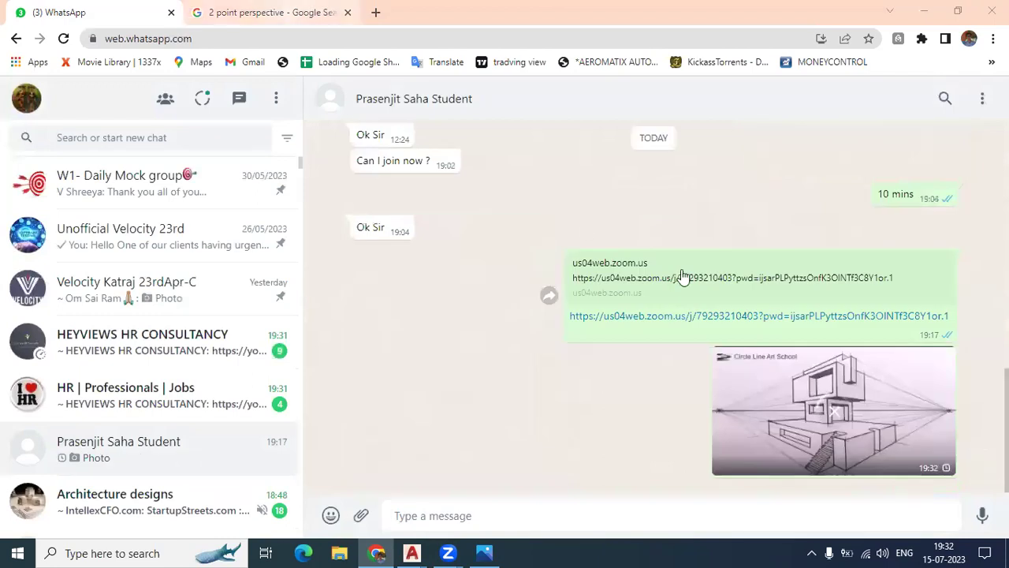
key("ctrl+Tab")
left_click(610, 106)
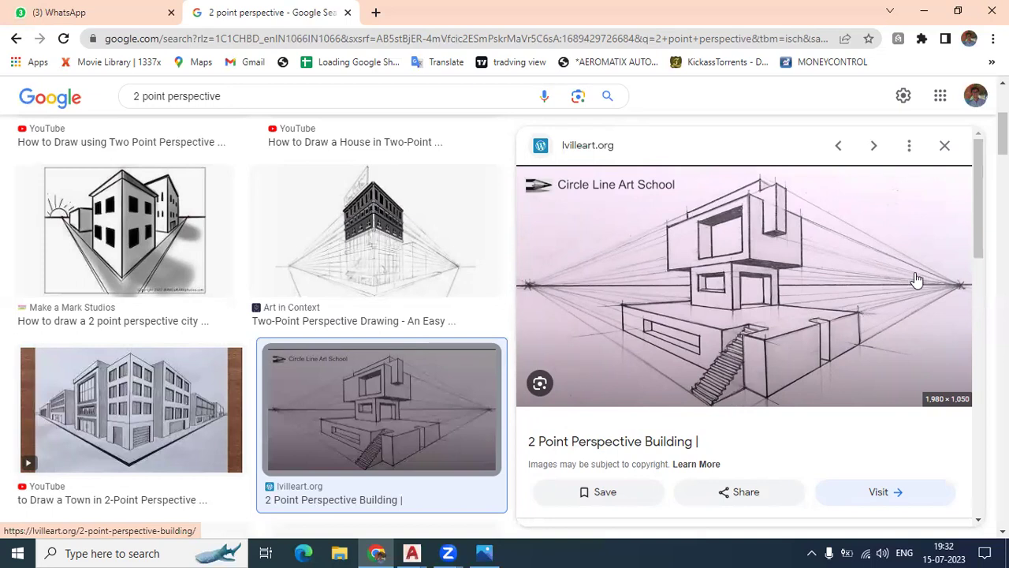
Step: Scroll the image results and open the 'How to Draw a Town in 2-Point Perspective' preview
scroll(776, 321, "down", 2)
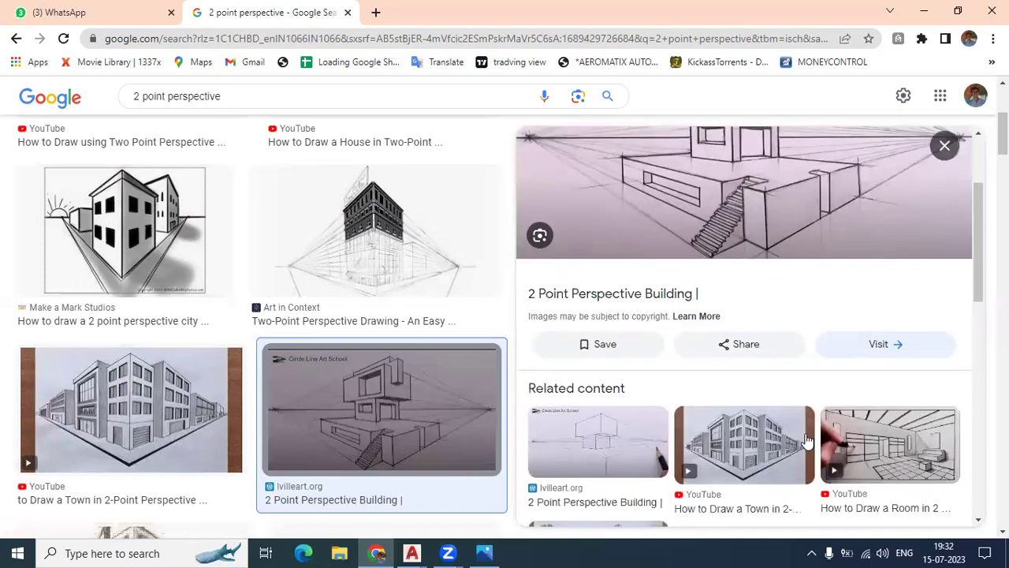
scroll(875, 394, "down", 1)
scroll(883, 386, "down", 2)
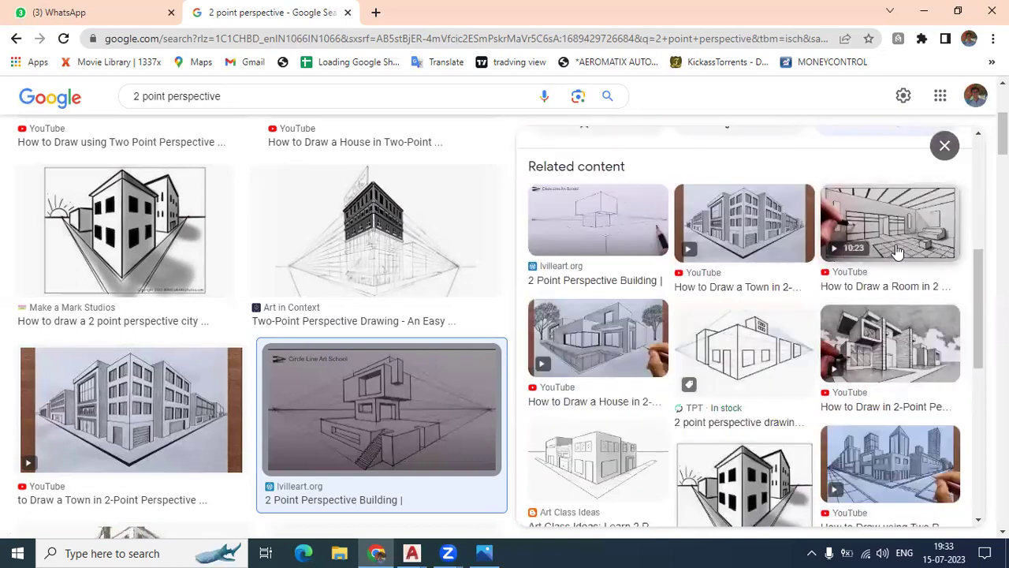
scroll(899, 390, "down", 1)
scroll(891, 370, "down", 3)
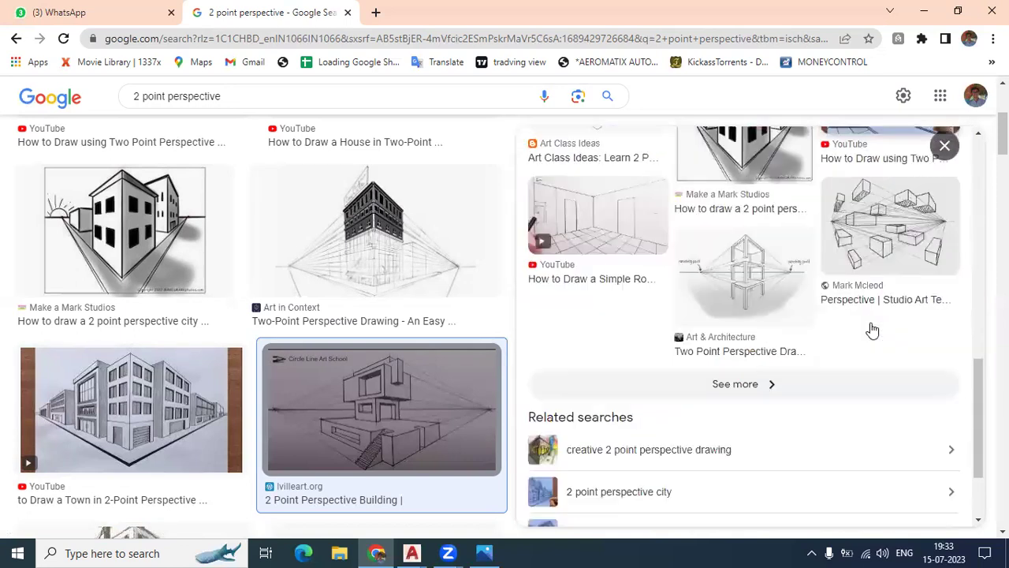
left_click(149, 414)
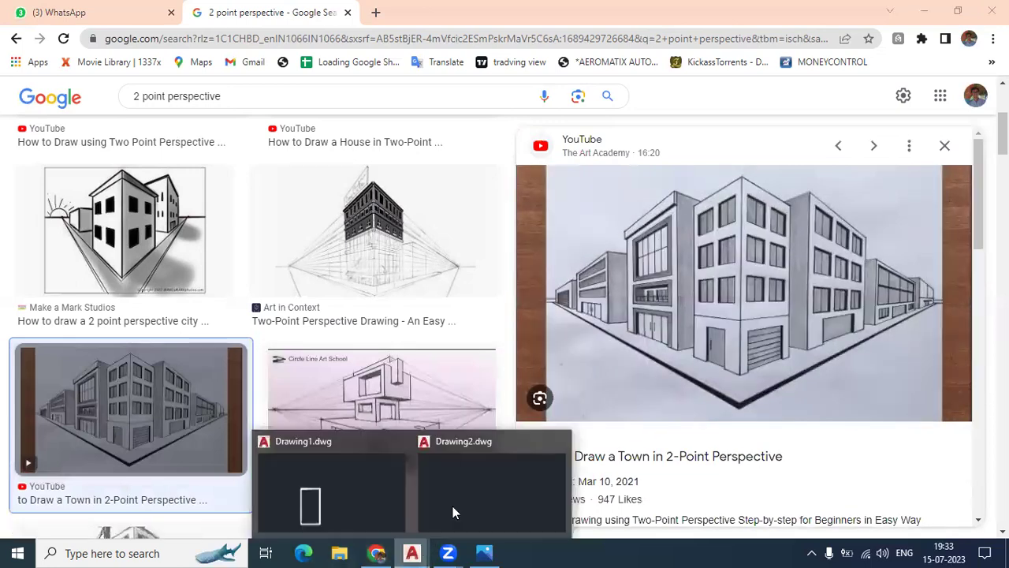
Step: In maximized Drawing2, draw a long horizontal line with Ortho on
left_click(467, 487)
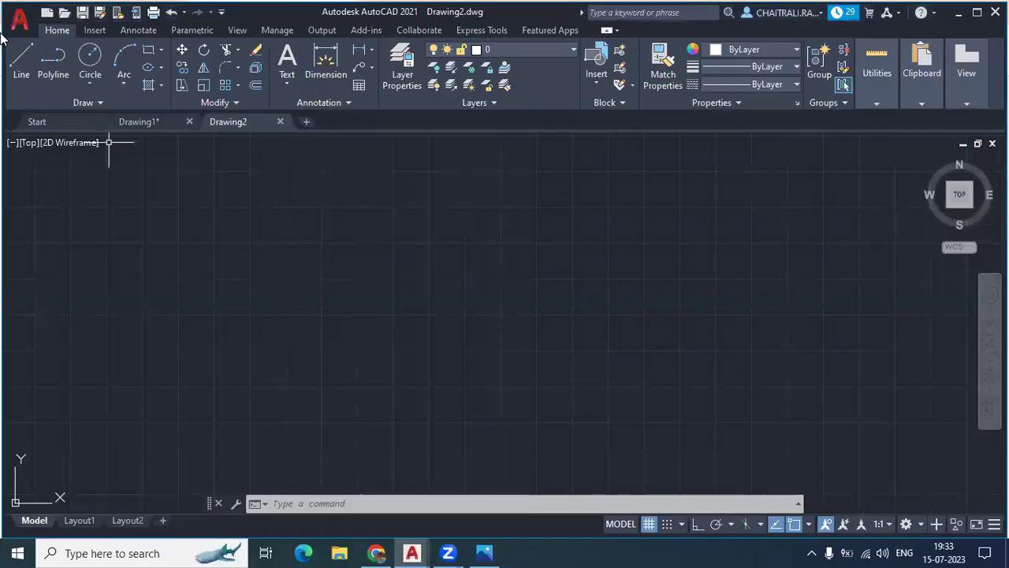
left_click(975, 13)
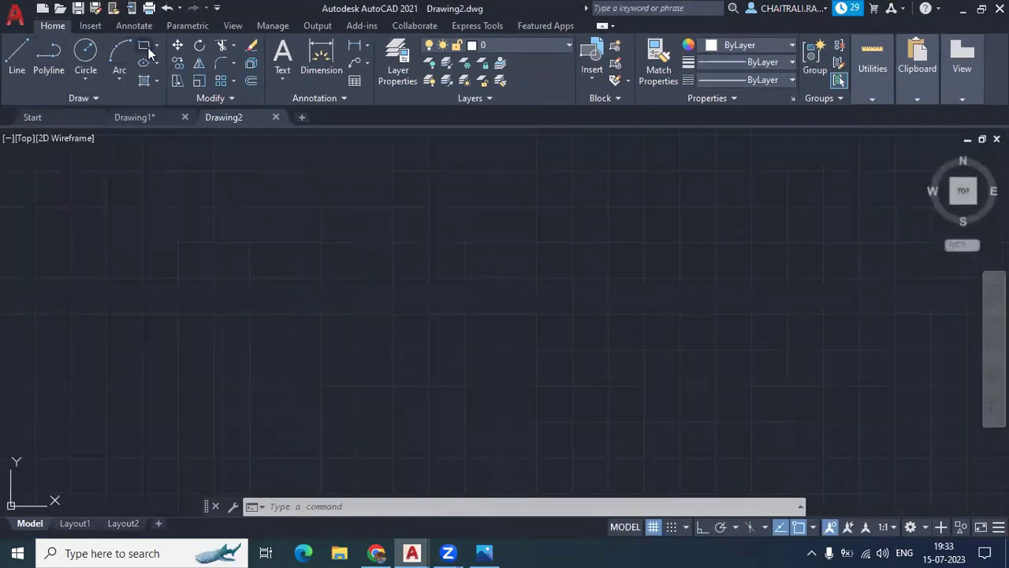
left_click(17, 55)
left_click(314, 327)
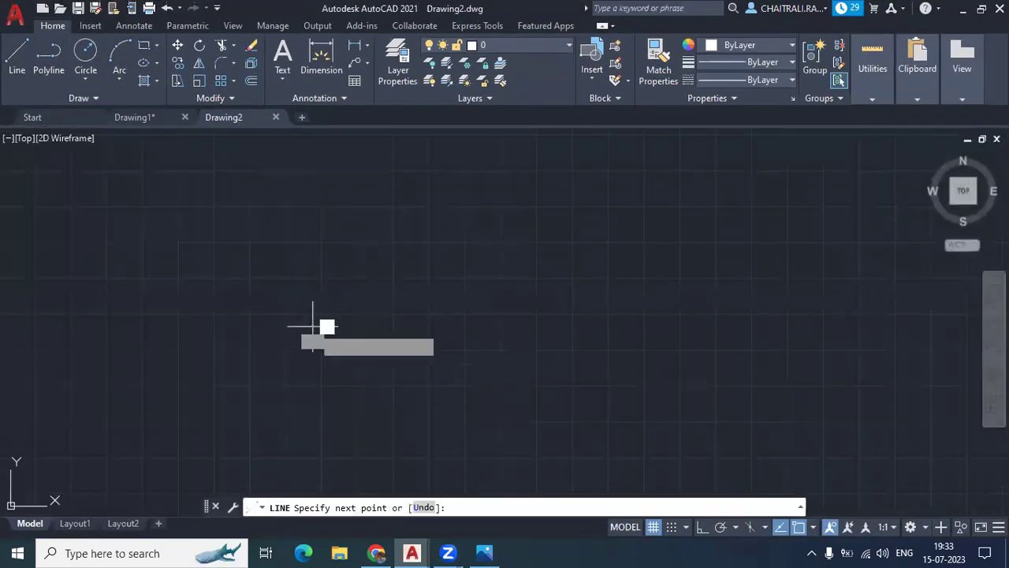
left_click(700, 530)
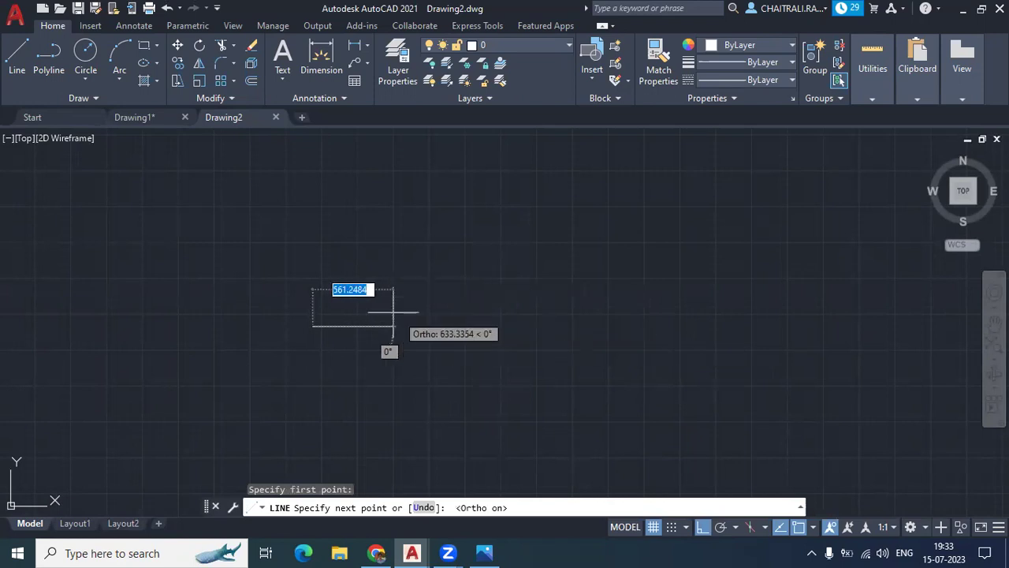
left_click(462, 334)
key("Return")
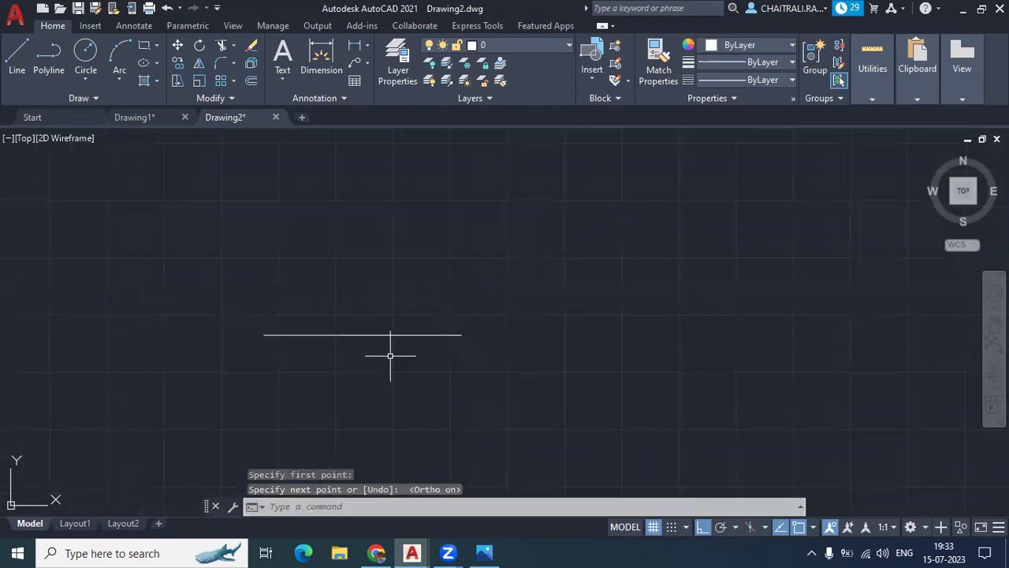
Step: Draw a vertical line crossing the horizontal line near its middle
key("Return")
scroll(359, 392, "up", 2)
scroll(331, 362, "up", 2)
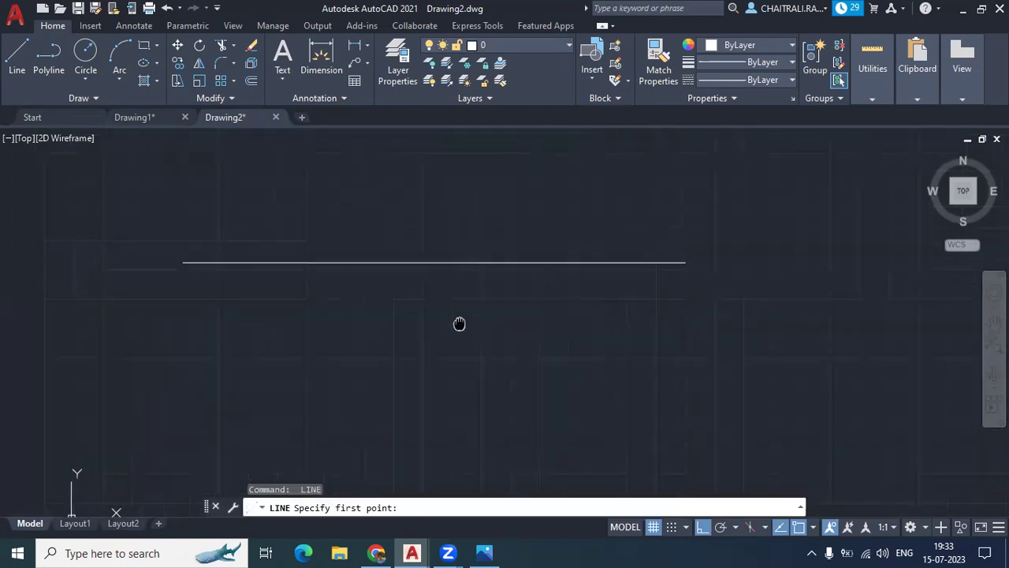
left_click(451, 264)
left_click(451, 168)
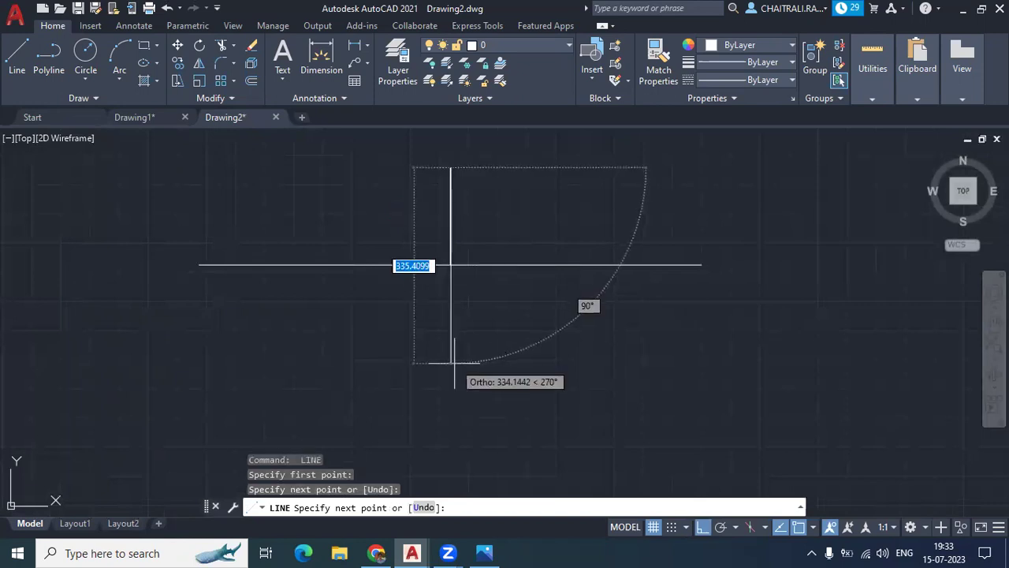
left_click(451, 372)
key("Return")
key("Return")
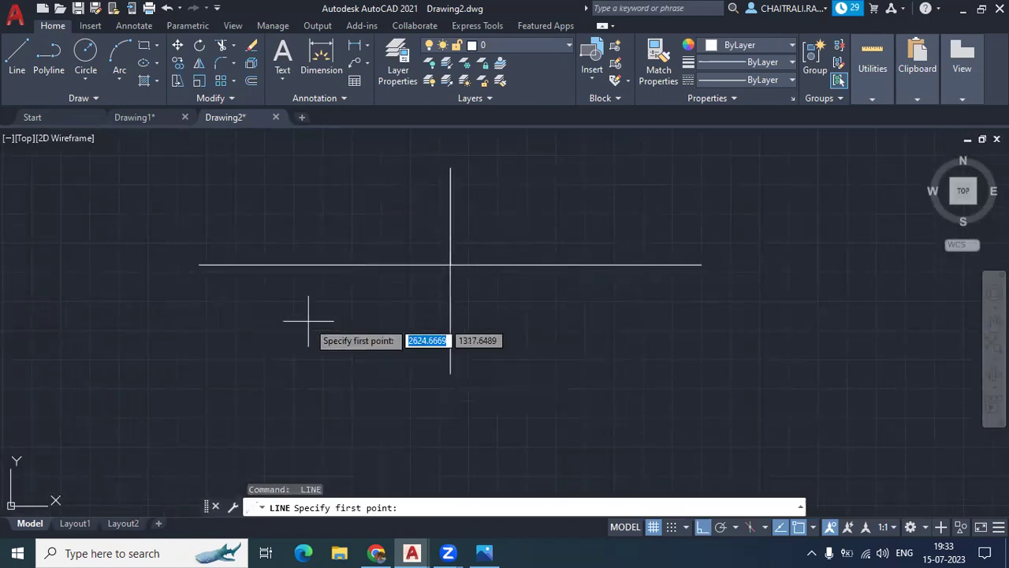
Step: Erase the duplicate upper vertical segment, then start DIVIDE
key("Escape")
left_click(399, 139)
left_click(492, 292)
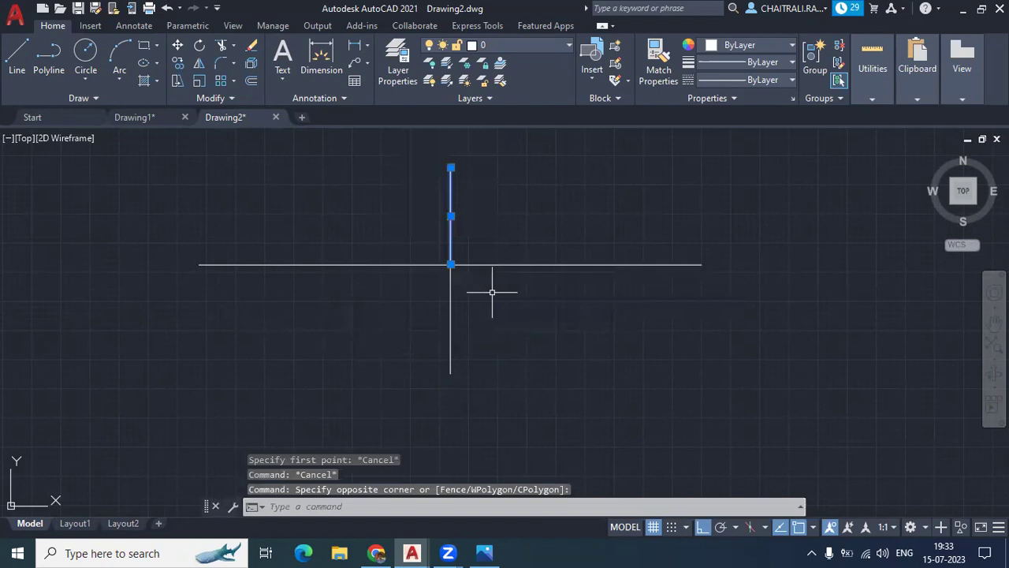
key("Delete")
type("D")
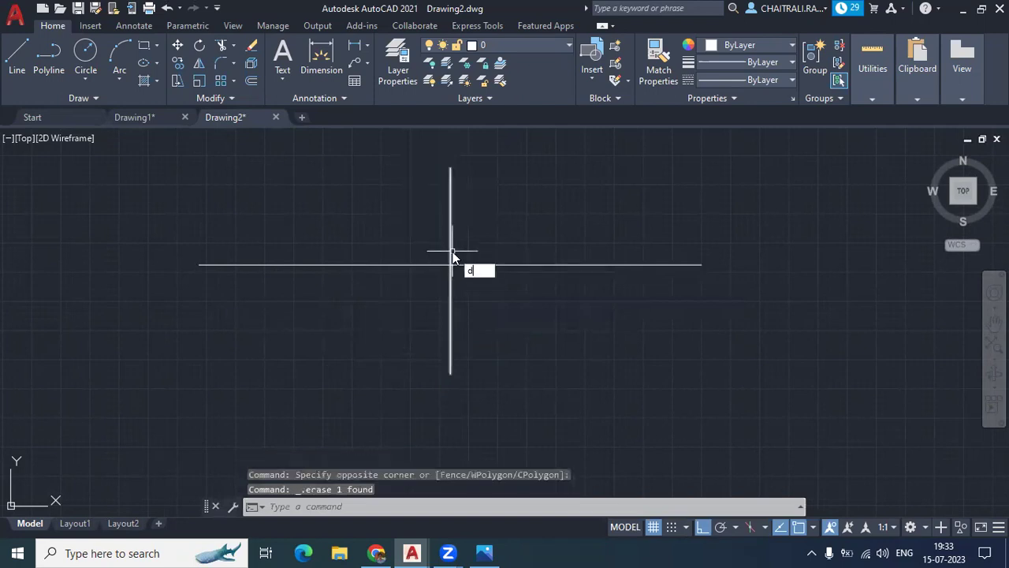
type("IV")
key("Return")
Step: Divide the vertical line into 11 equal segments
left_click(452, 241)
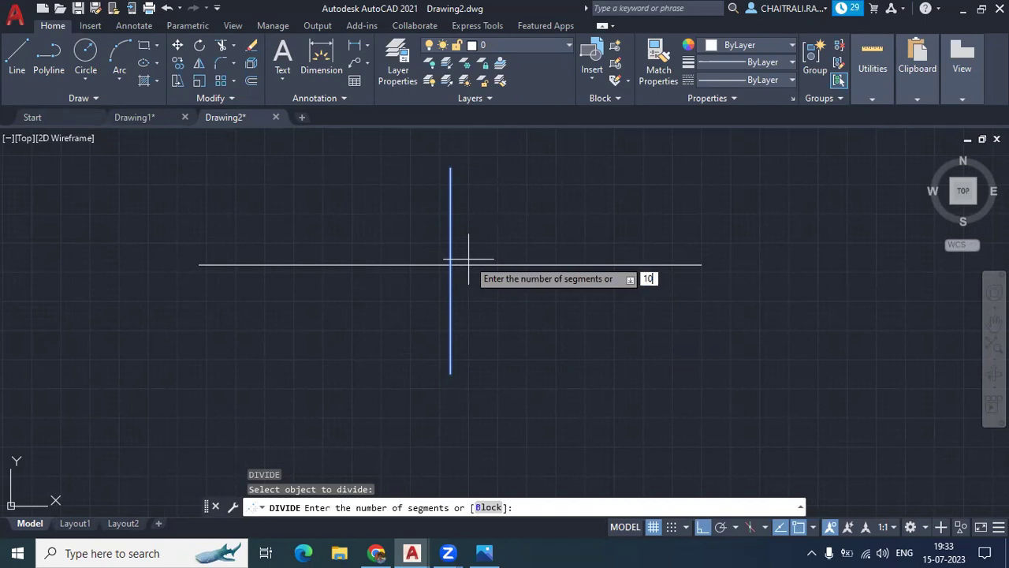
key("Return")
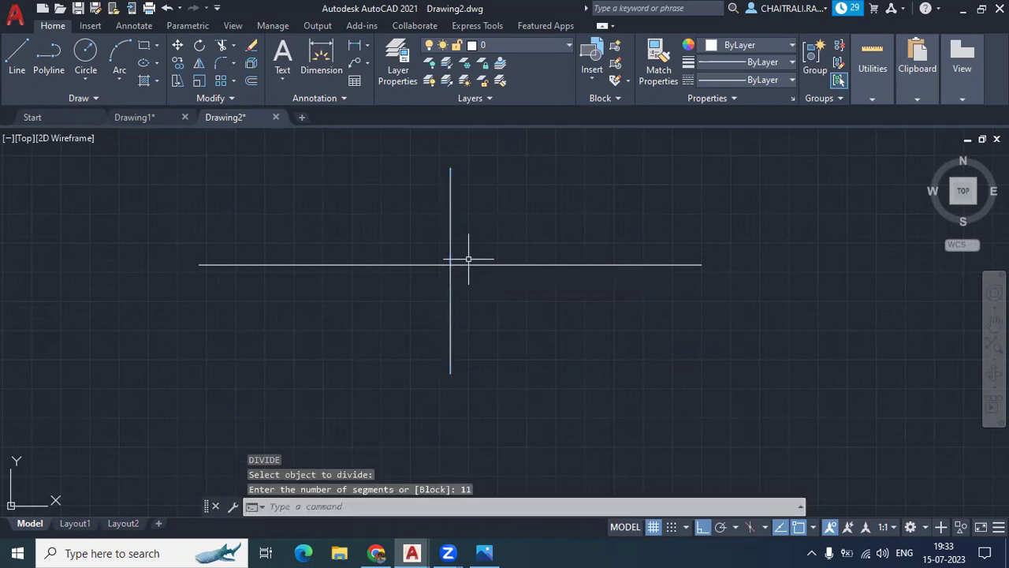
middle_click_drag(478, 249, 533, 271)
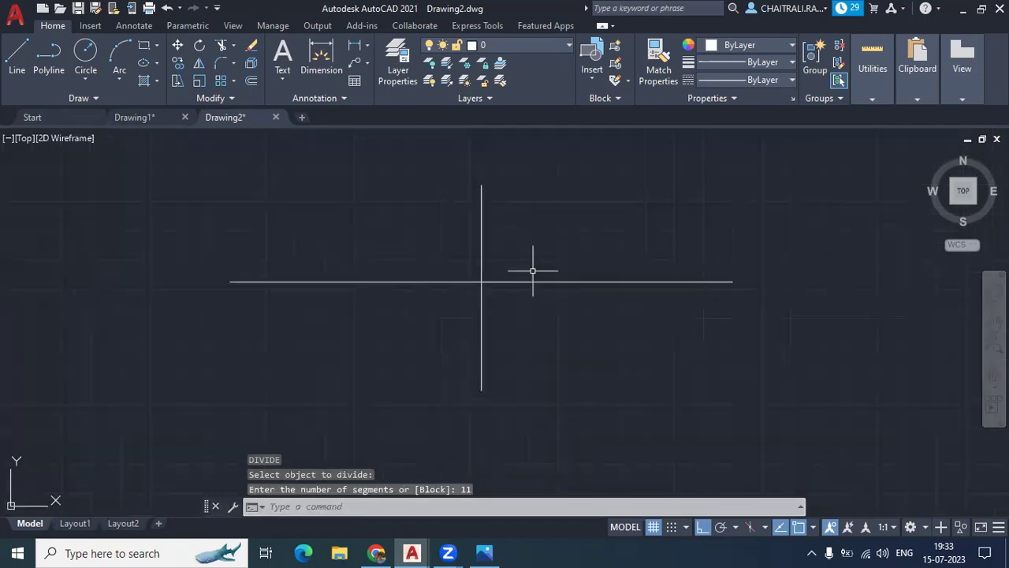
Step: Set the point style to the circle-with-cross marker
type("PTytyp")
key("Return")
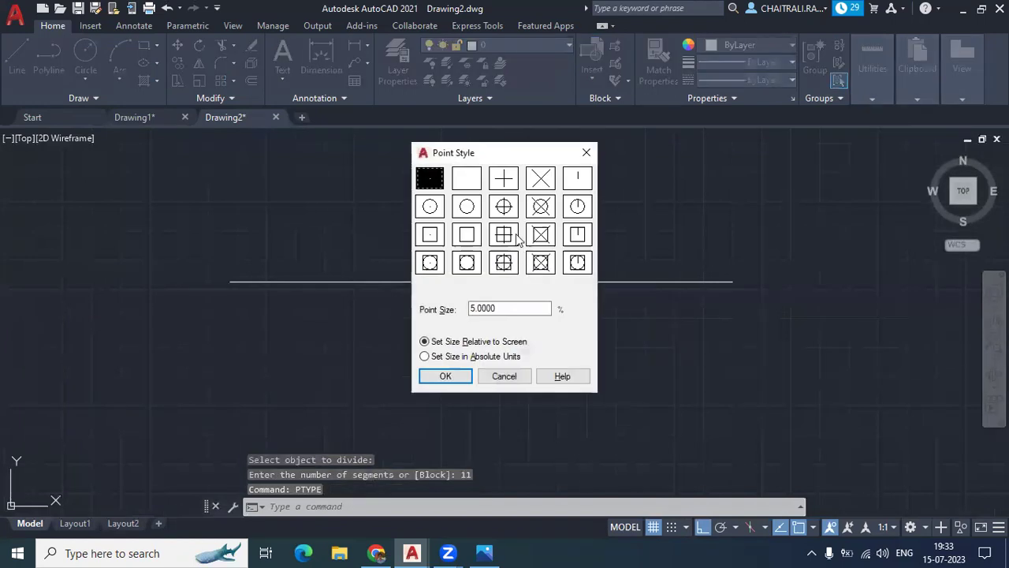
left_click(506, 208)
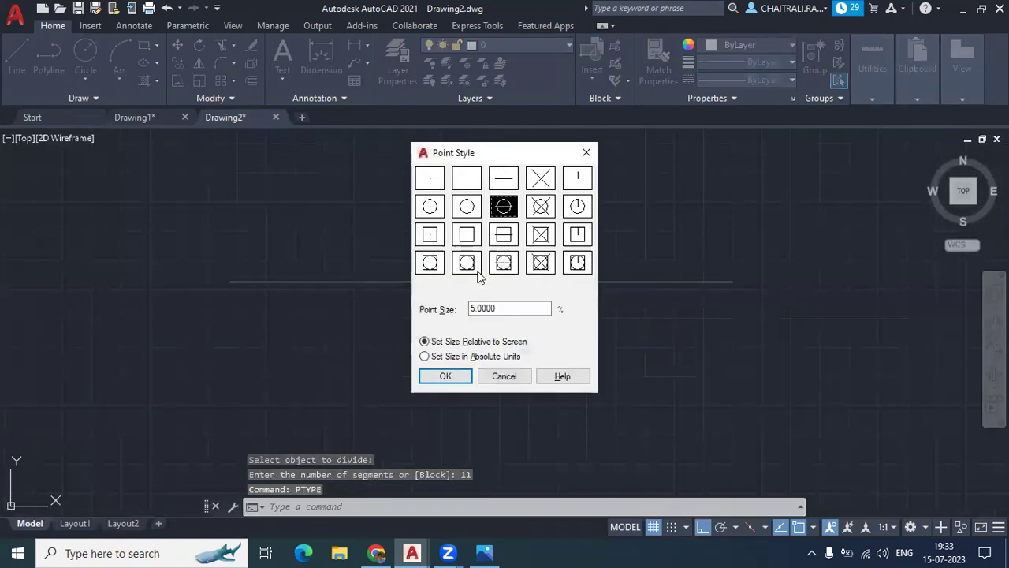
left_click(445, 376)
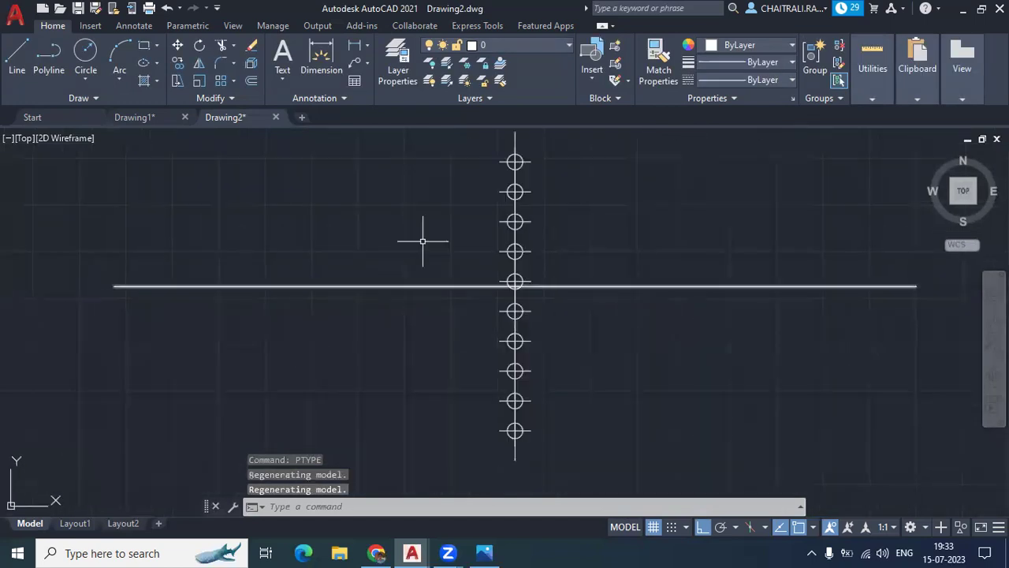
scroll(451, 223, "up", 1)
scroll(521, 194, "up", 3)
scroll(520, 193, "down", 2)
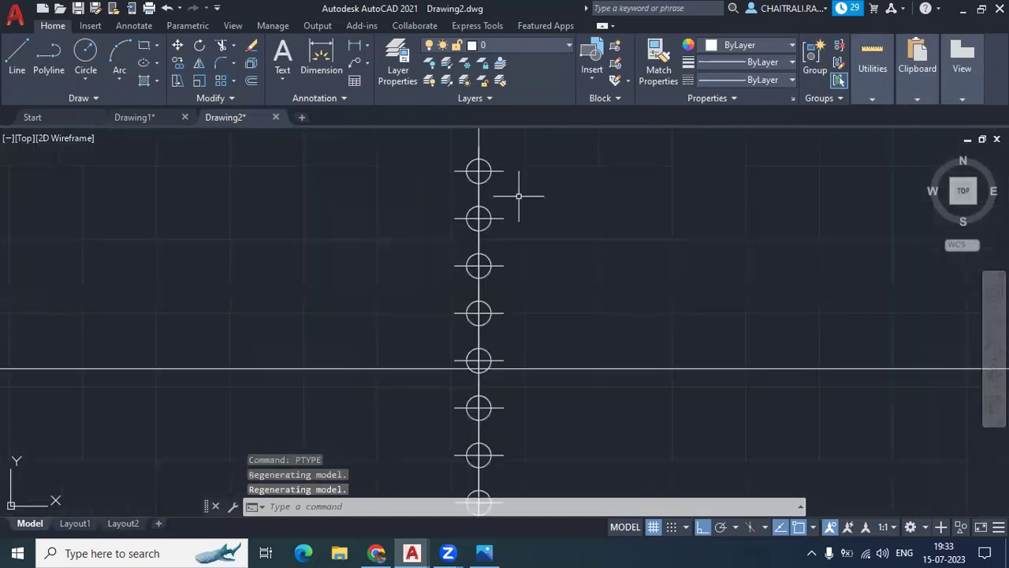
scroll(512, 227, "down", 5)
scroll(513, 228, "up", 2)
scroll(513, 227, "up", 5)
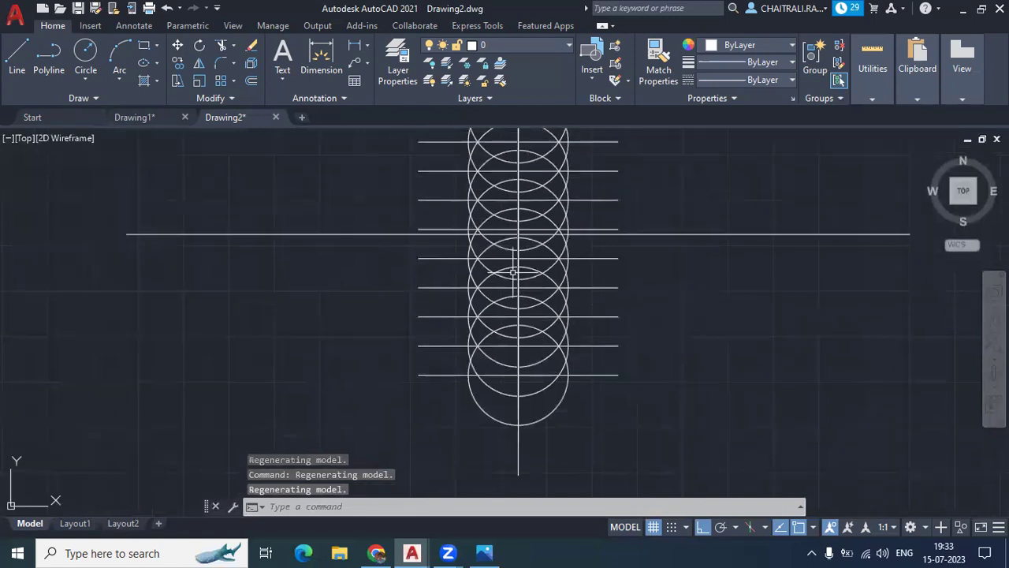
Step: Size the points in absolute units with a point size of 10
type("Ptype")
key("Return")
left_click(447, 359)
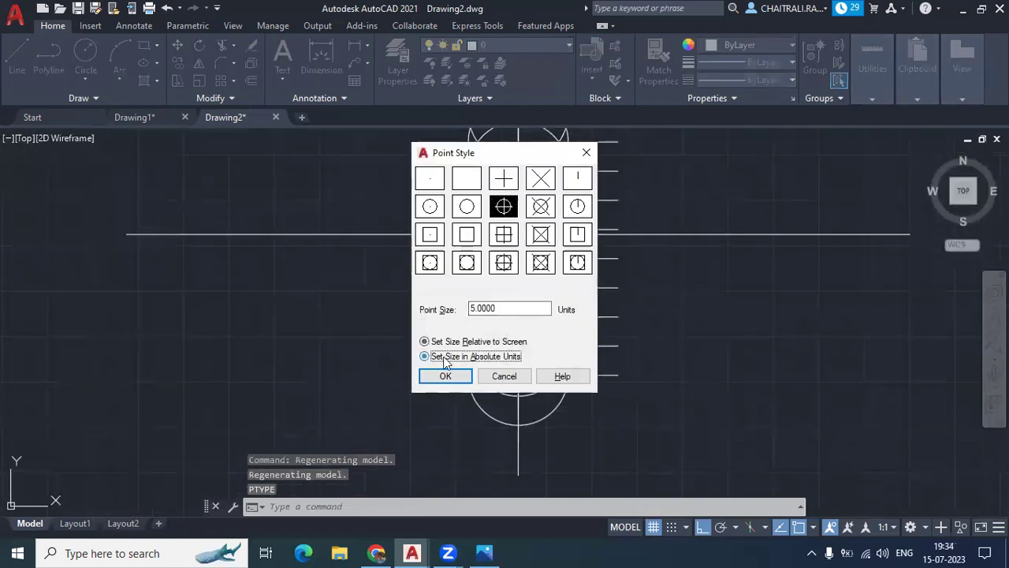
left_click(506, 308)
type("1")
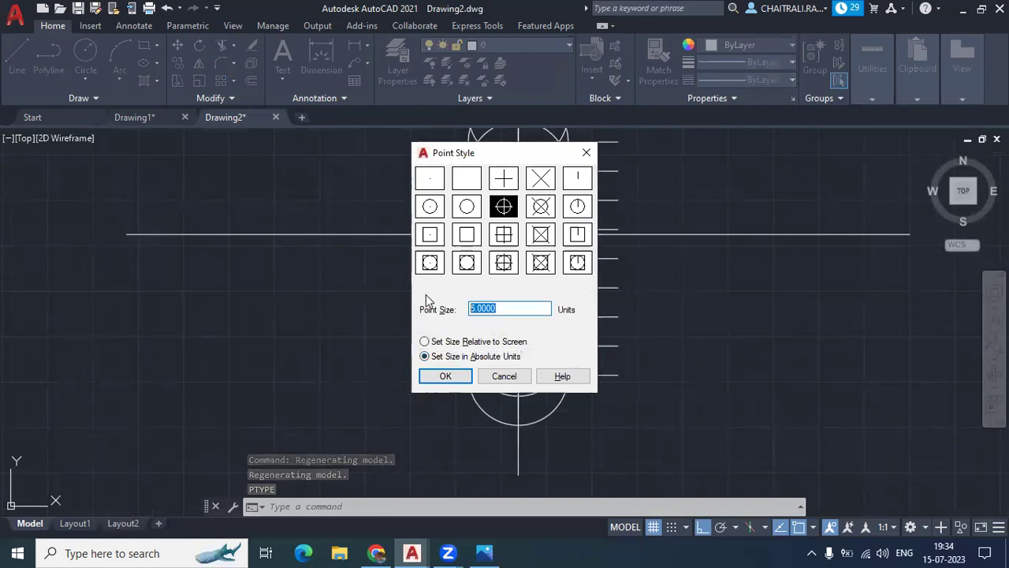
left_click(453, 381)
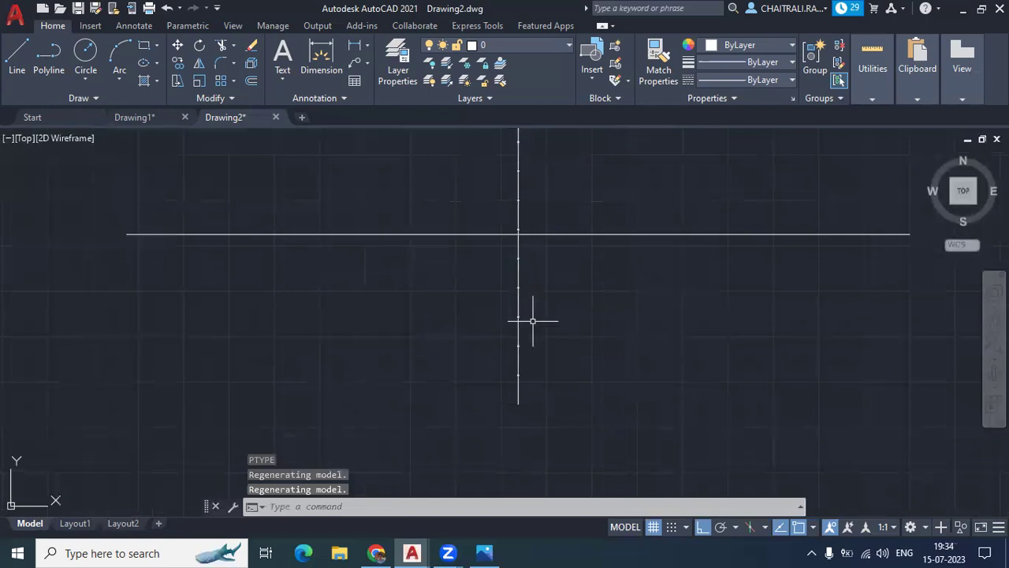
type("ptype")
key("Return")
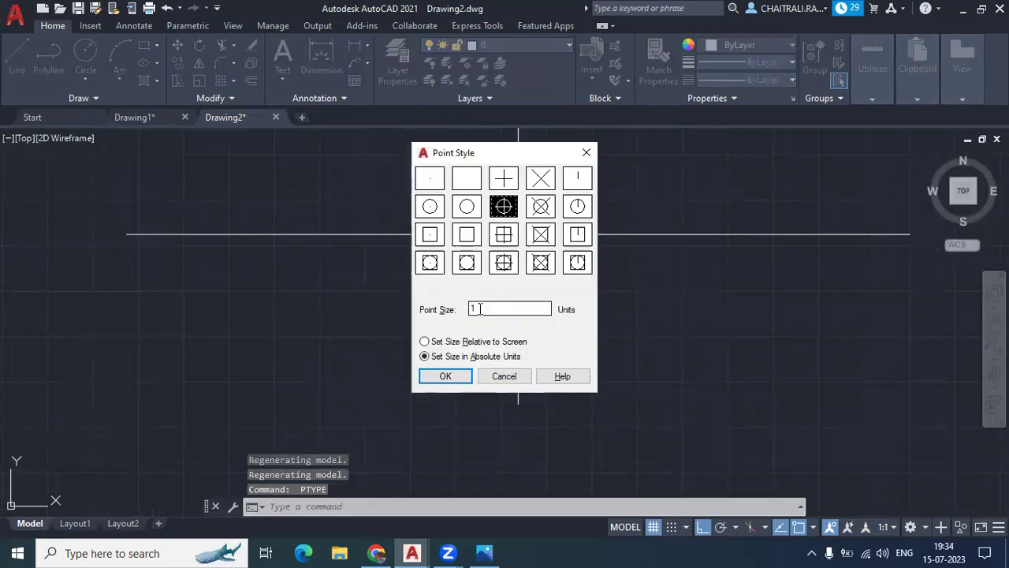
left_click(466, 379)
middle_click_drag(534, 315, 536, 384)
Step: With LINE, connect the top of the central edge to both vanishing points
type("l")
key("Return")
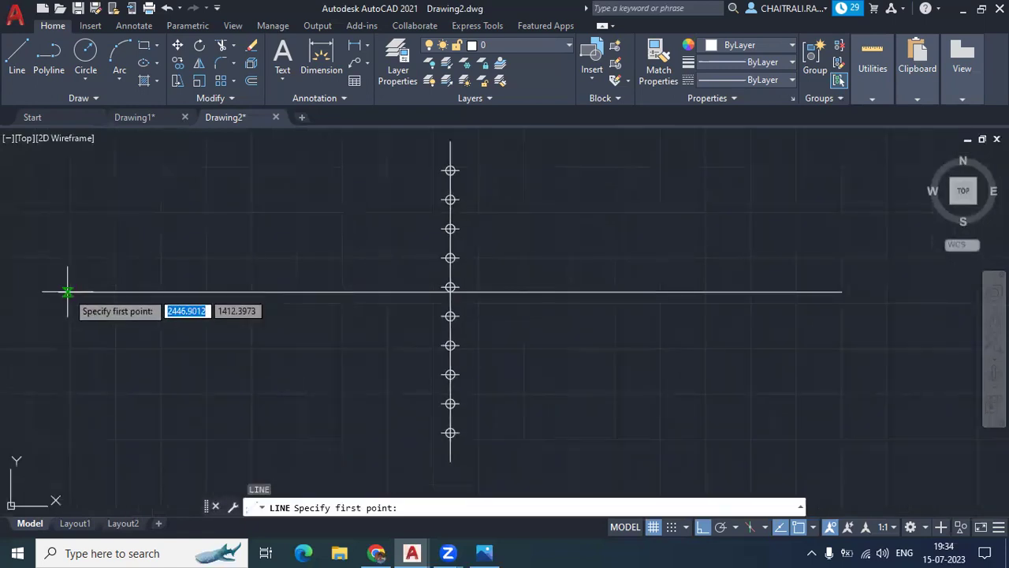
left_click(60, 291)
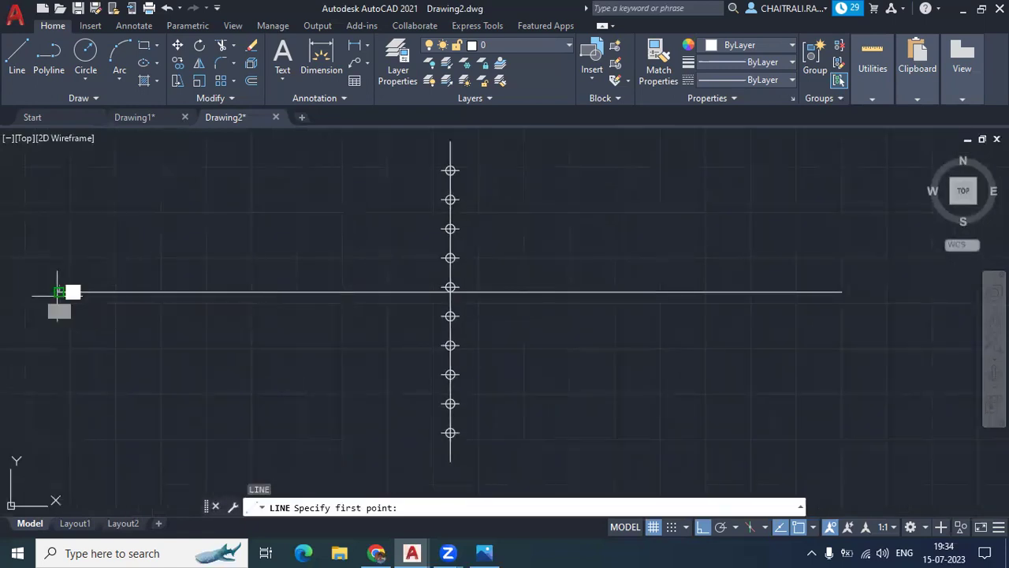
left_click(450, 142)
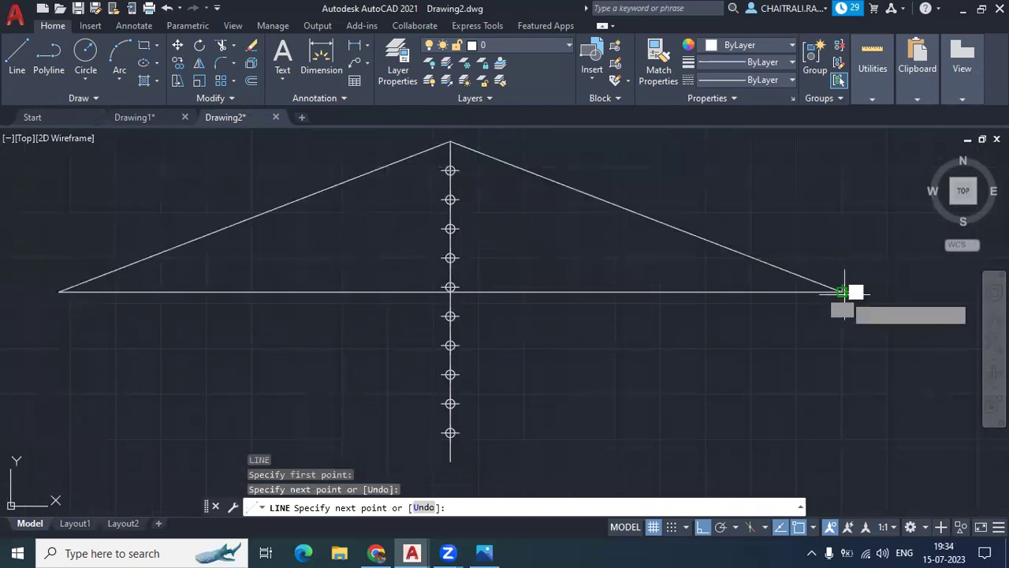
left_click(842, 292)
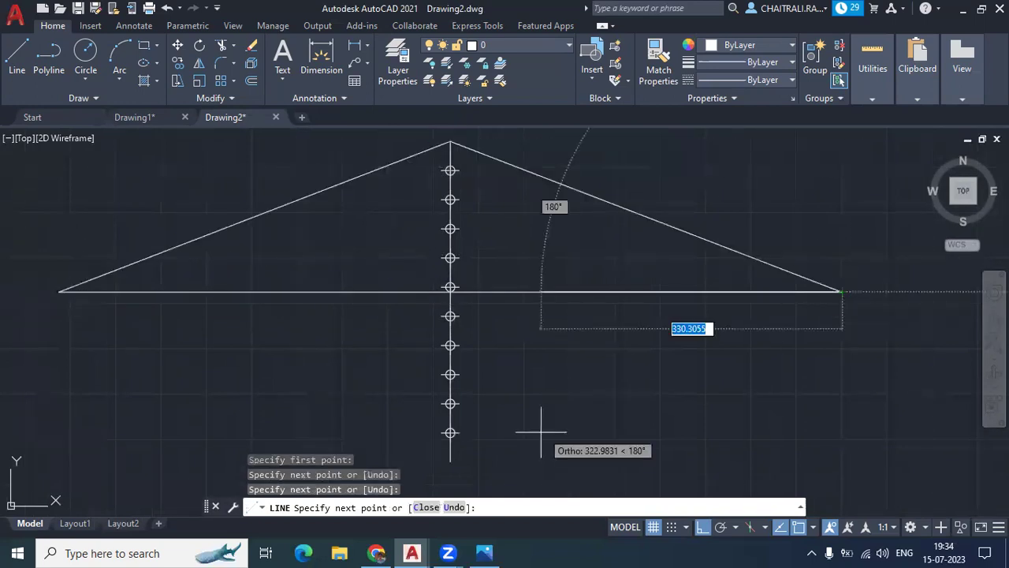
left_click(60, 292)
Step: Join the upper and lower division nodes on the central edge to both vanishing points
left_click(450, 170)
left_click(842, 292)
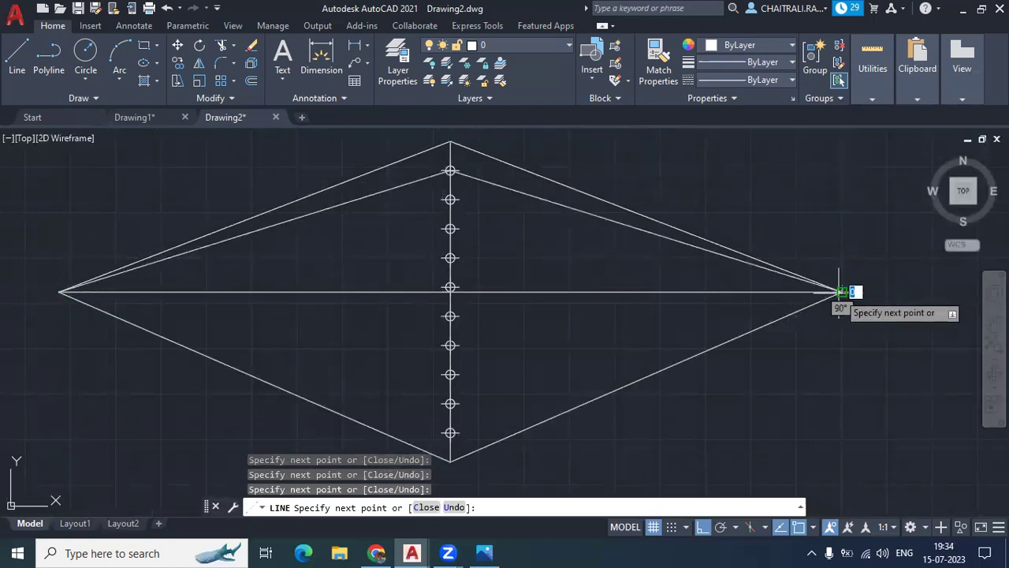
left_click(450, 432)
left_click(60, 292)
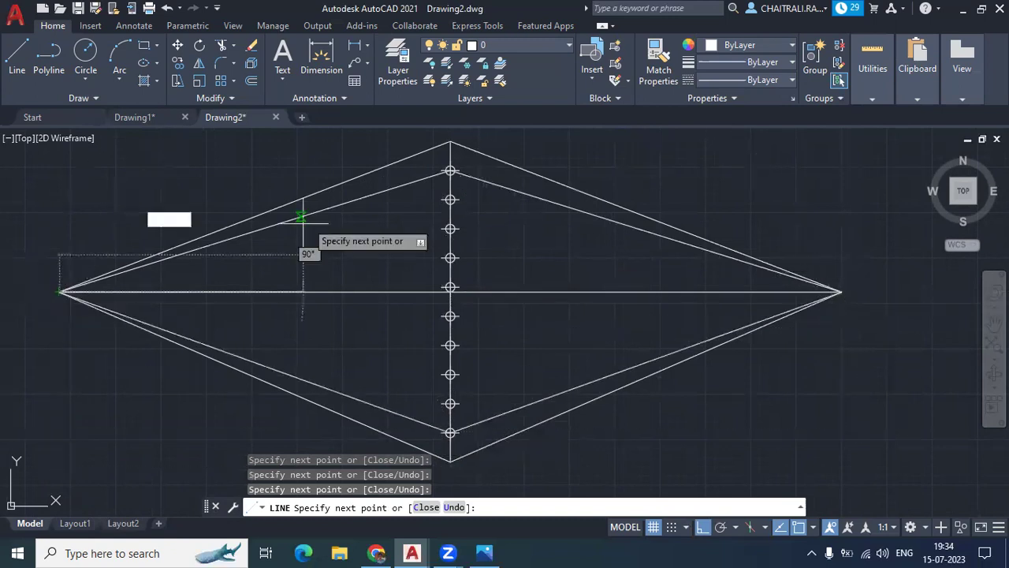
left_click(451, 199)
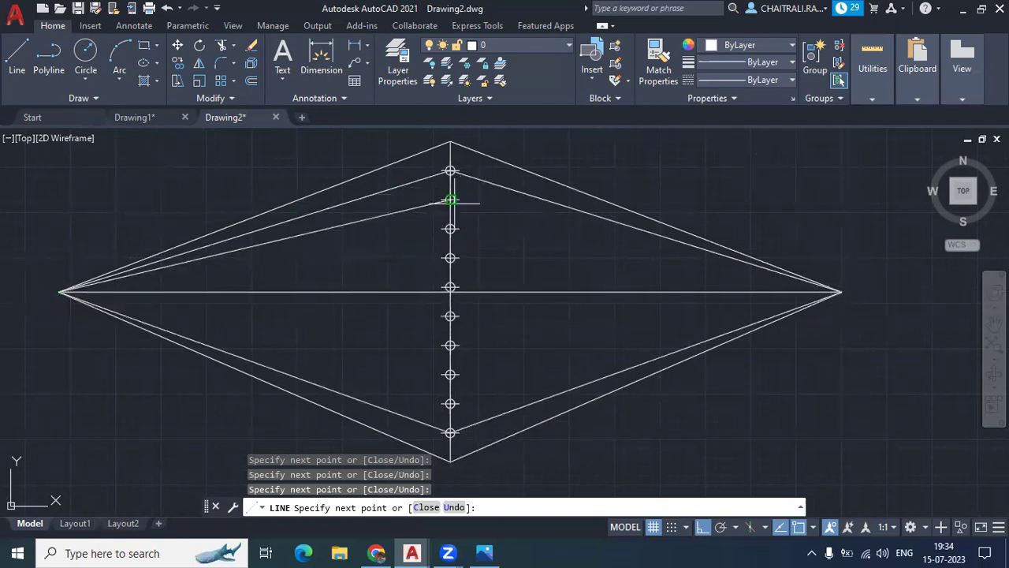
left_click(842, 292)
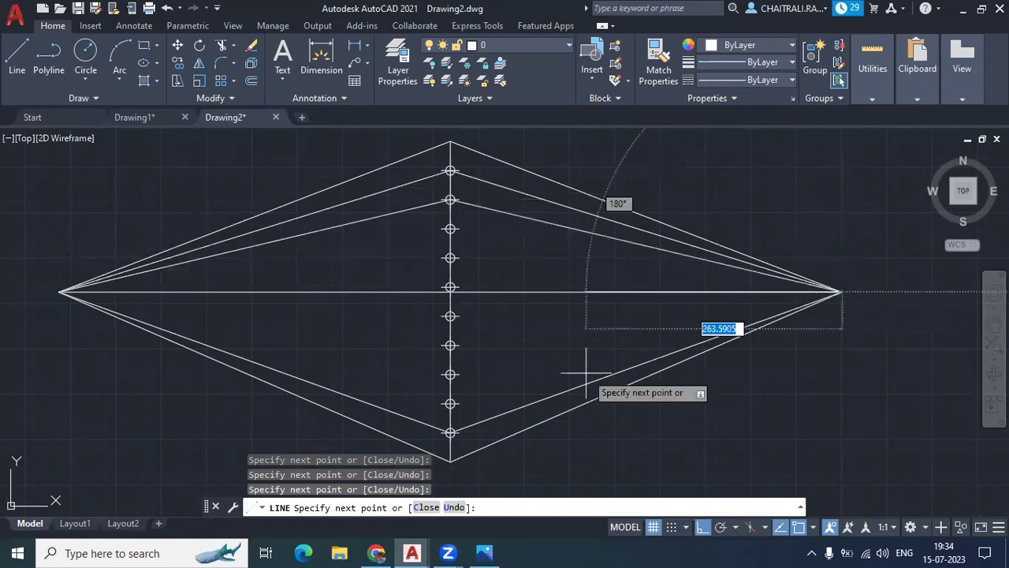
left_click(450, 403)
left_click(59, 291)
left_click(450, 228)
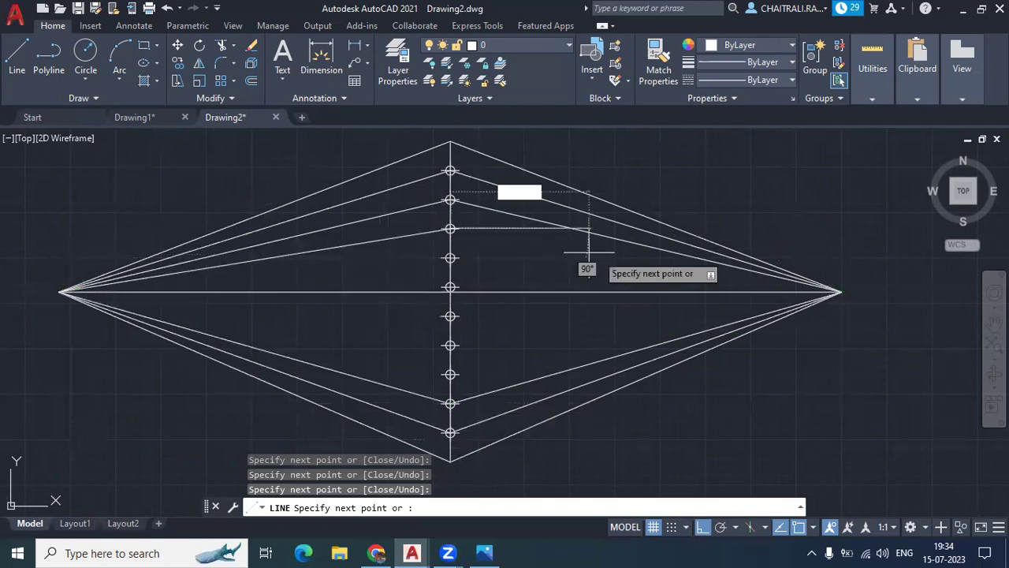
left_click(841, 292)
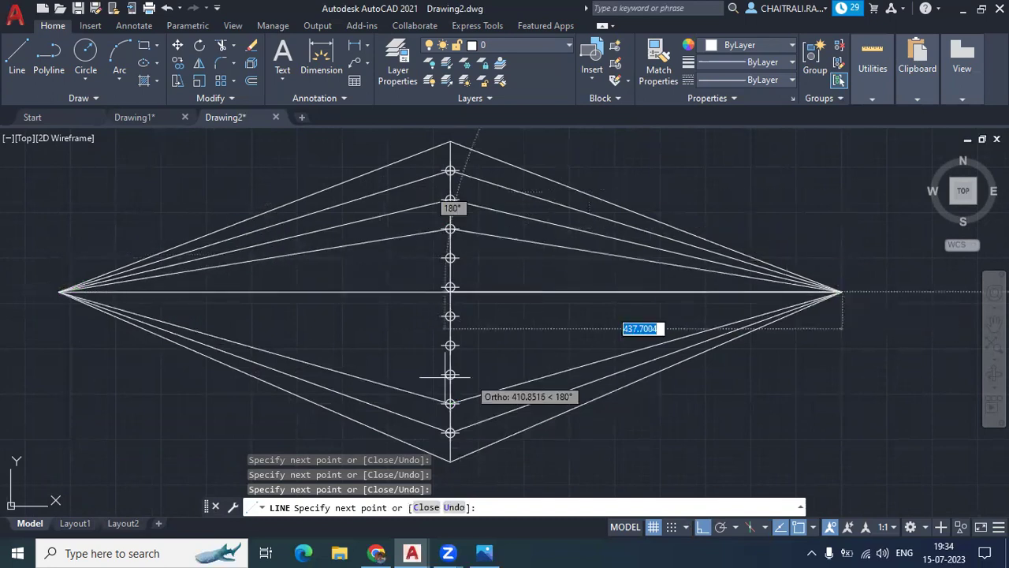
Step: Join the remaining middle division nodes to both vanishing points to complete the fan
left_click(450, 374)
left_click(59, 291)
left_click(451, 258)
left_click(841, 291)
left_click(450, 344)
left_click(60, 292)
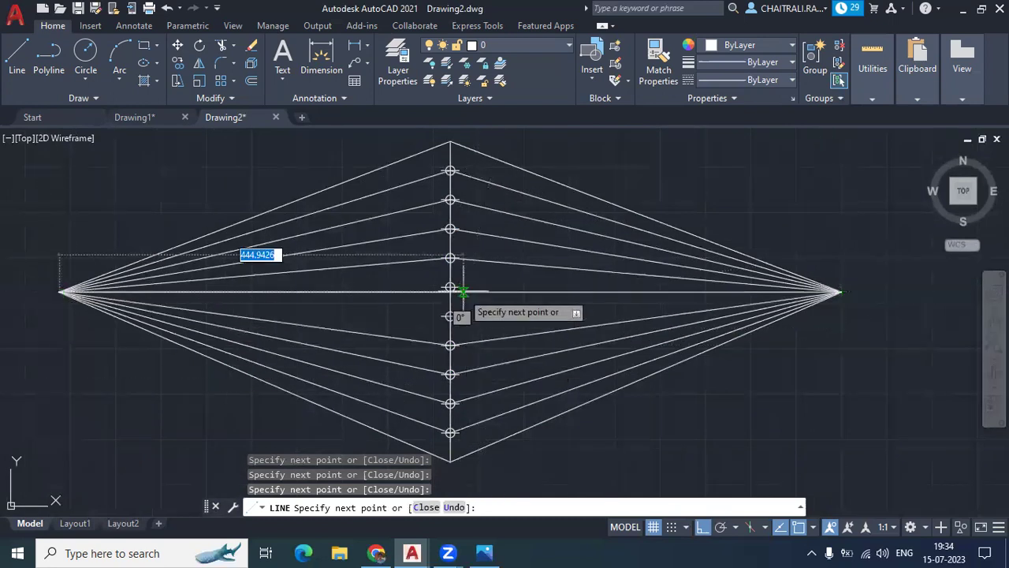
left_click(450, 287)
left_click(841, 292)
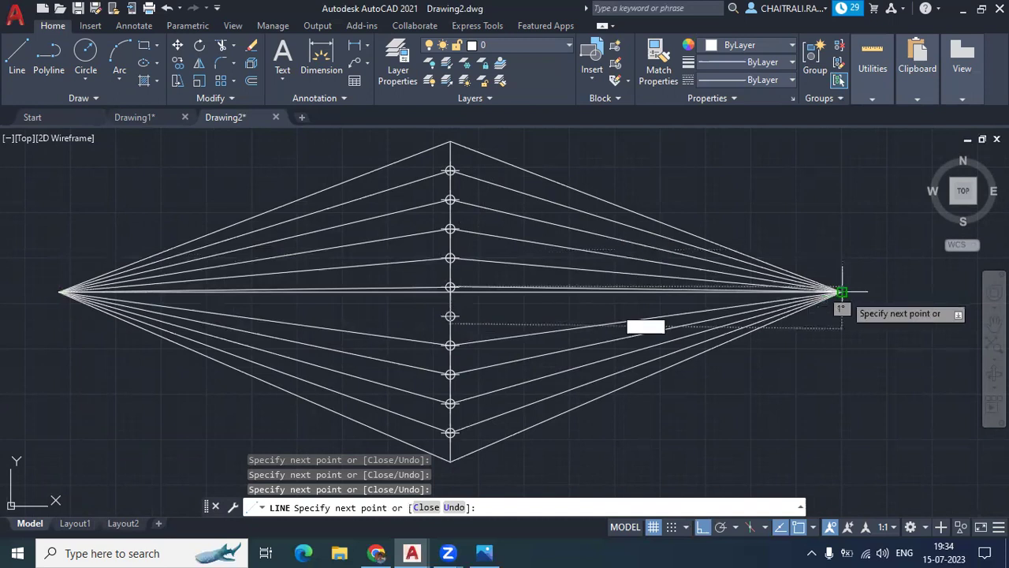
left_click(450, 315)
left_click(60, 292)
key("Escape")
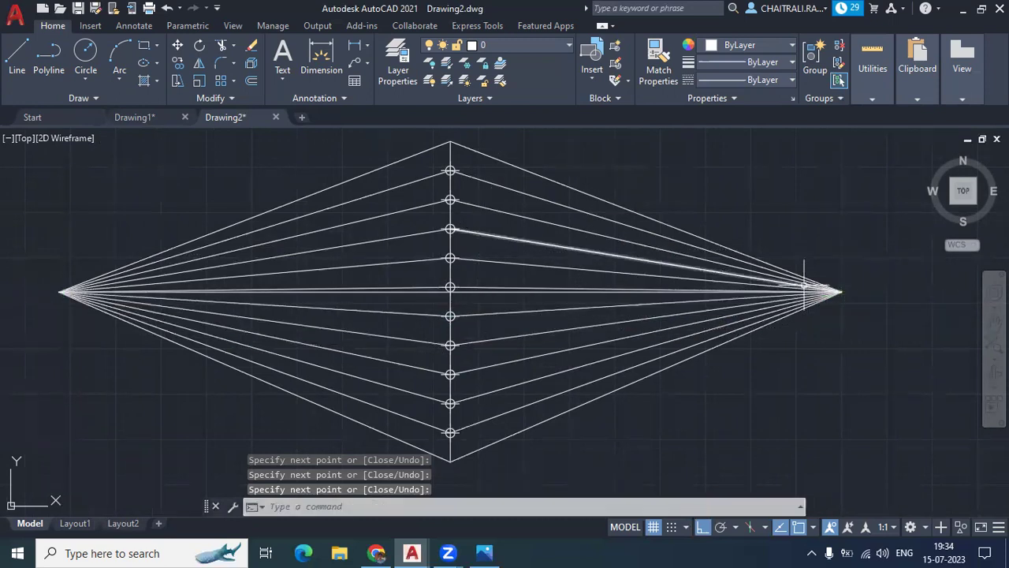
scroll(679, 212, "down", 3)
Step: Draw four vertical wall-edge lines on the right side of the central edge
scroll(679, 211, "up", 2)
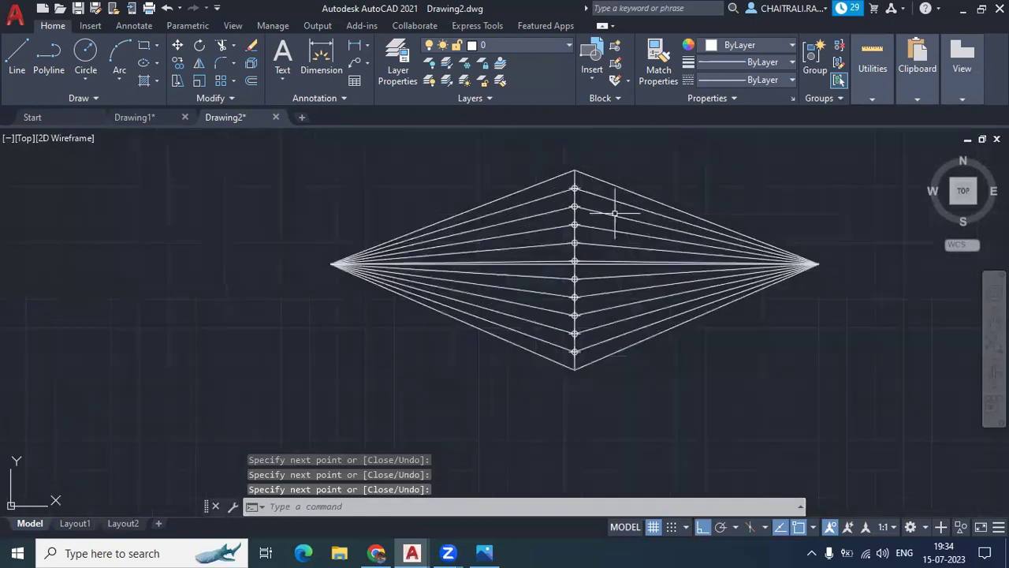
key("Return")
left_click(575, 189)
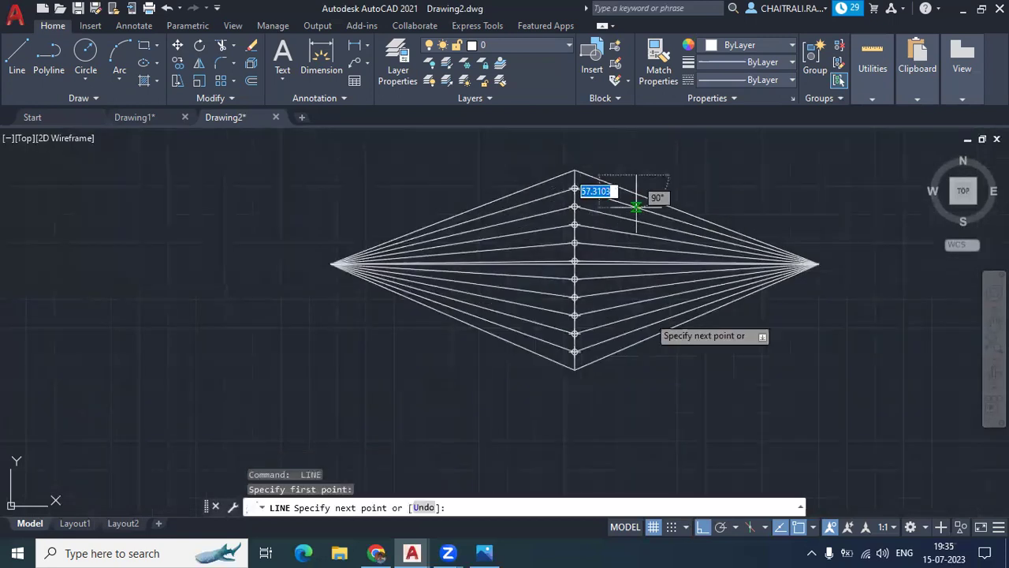
left_click(636, 370)
key("Return")
key("Return")
left_click(505, 170)
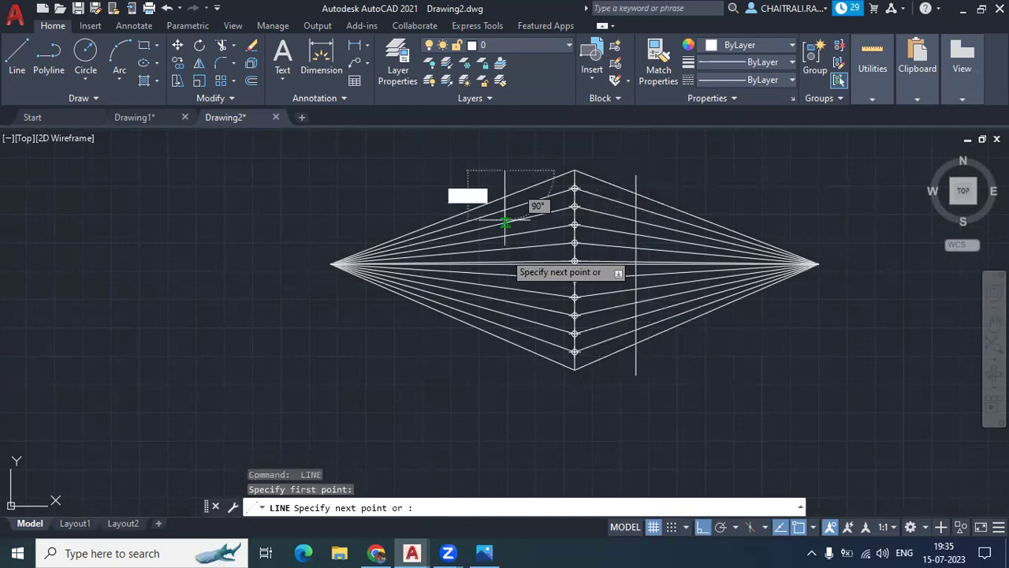
left_click(505, 366)
key("Return")
middle_click_drag(729, 258, 730, 268)
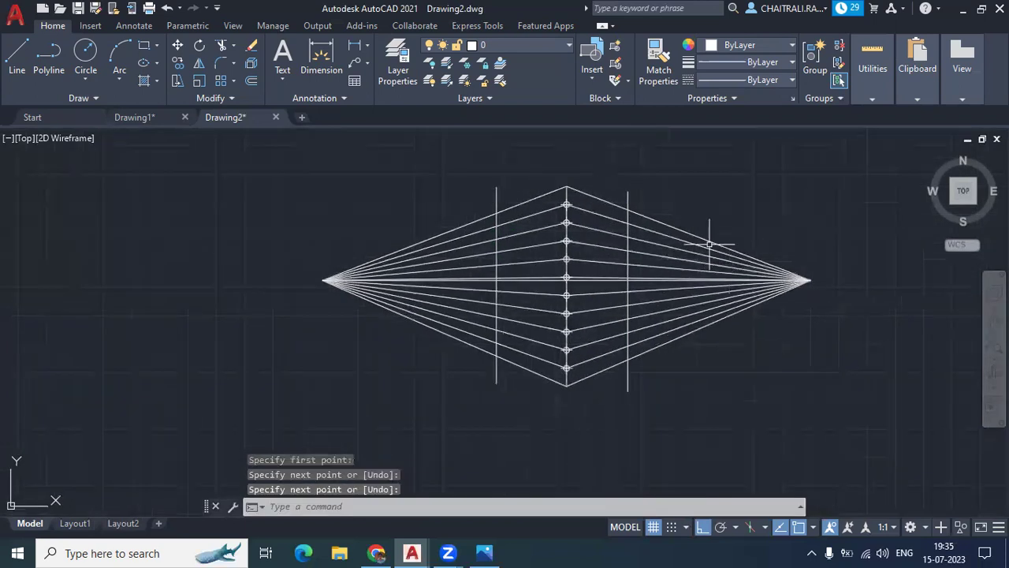
scroll(709, 245, "up", 2)
key("Return")
left_click(781, 251)
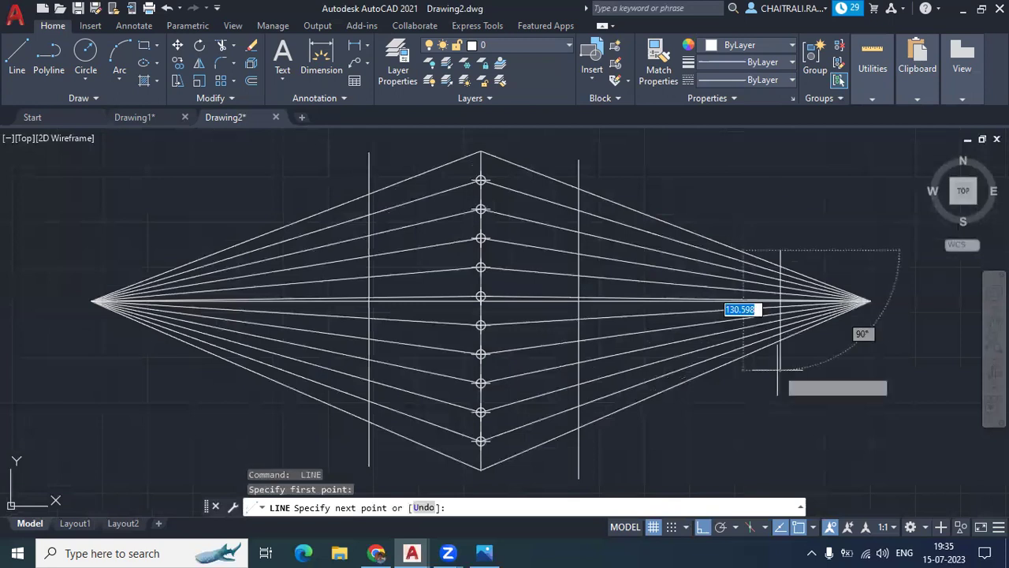
left_click(779, 369)
key("Return")
key("Return")
left_click(686, 215)
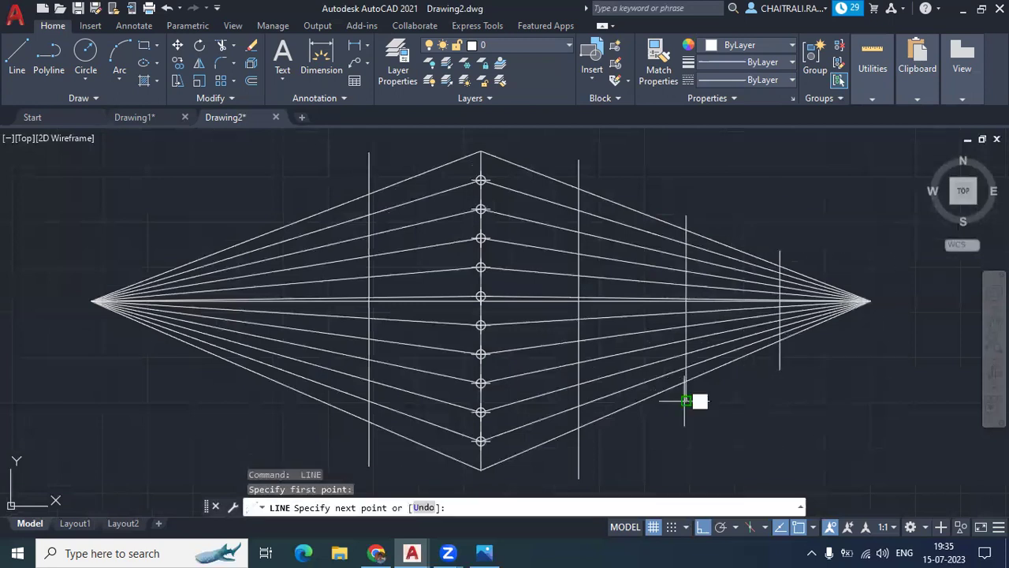
left_click(686, 400)
middle_click_drag(500, 322, 732, 248)
key("Return")
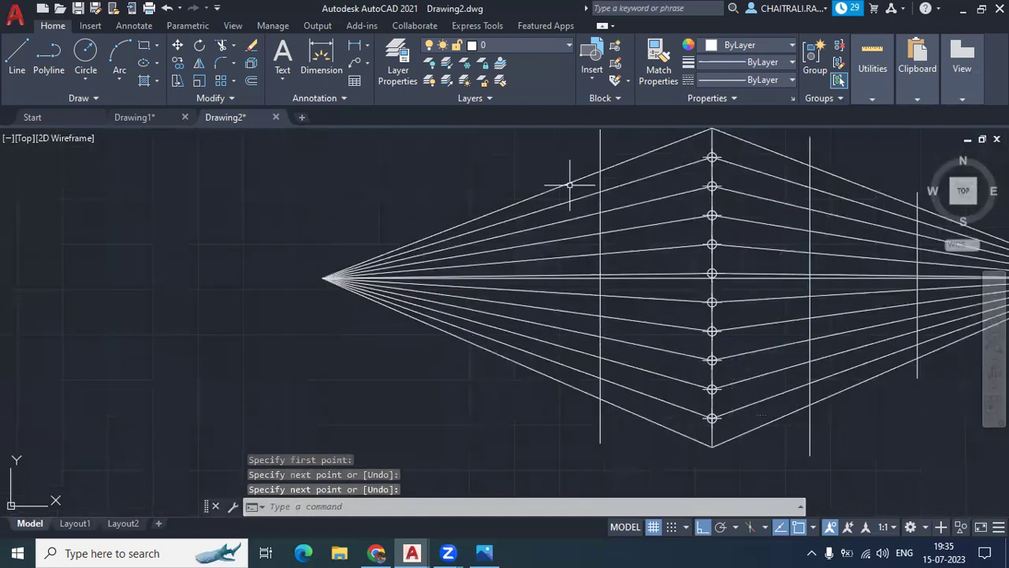
Step: Draw four vertical wall-edge lines on the left side, out toward the left vanishing point
key("Return")
left_click(510, 155)
left_click(519, 391)
key("Return")
key("Return")
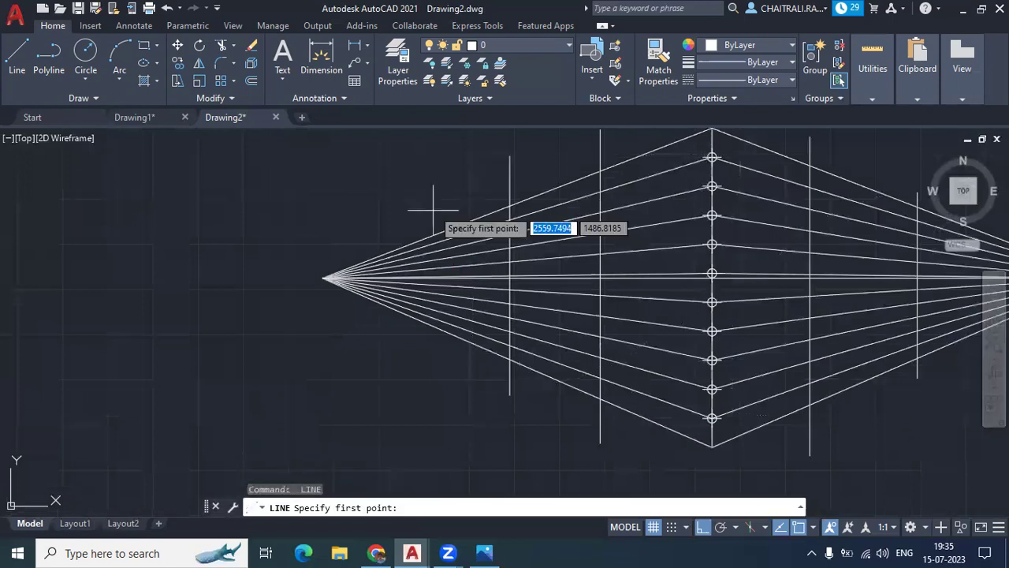
left_click(425, 200)
left_click(434, 377)
key("Return")
key("Return")
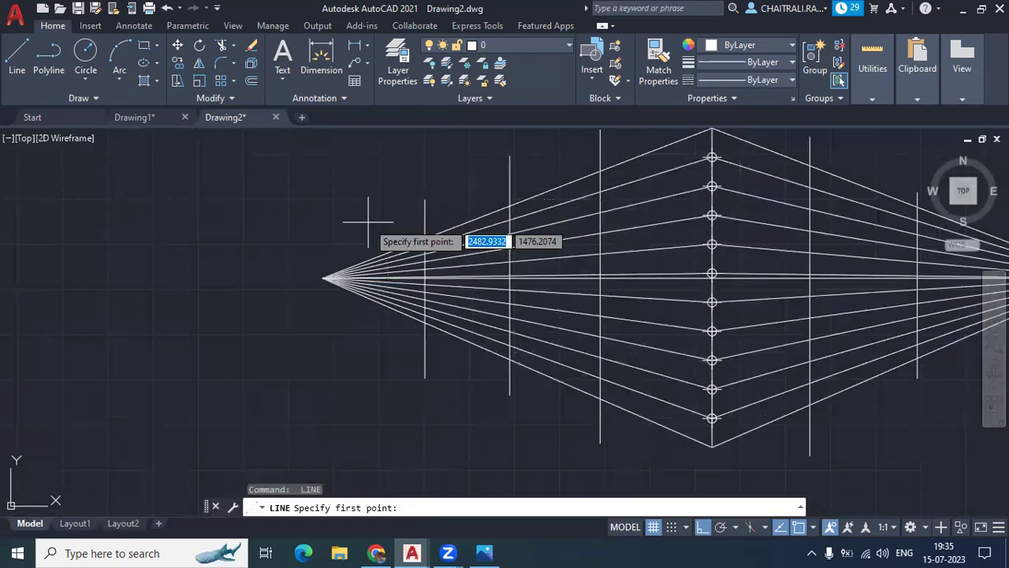
left_click(387, 218)
left_click(378, 372)
key("Return")
key("Return")
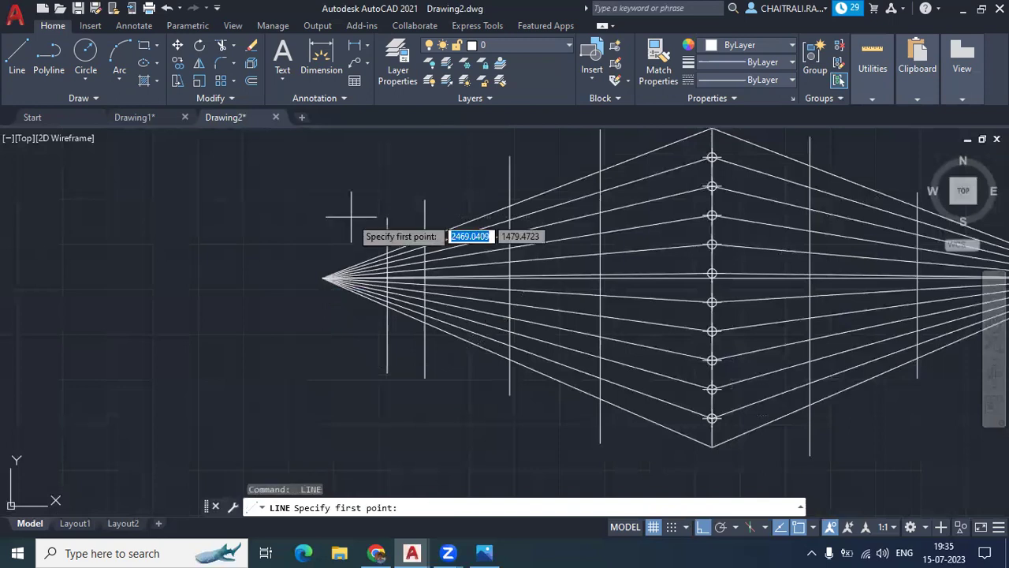
left_click(351, 217)
left_click(351, 344)
key("Return")
middle_click_drag(644, 234, 533, 245)
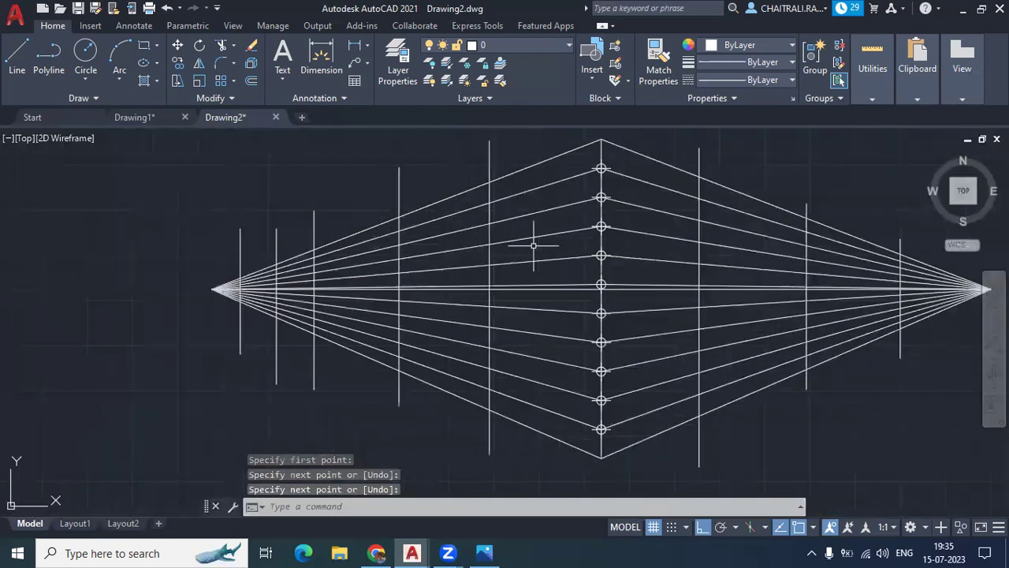
scroll(533, 245, "down", 2)
scroll(519, 200, "up", 2)
mouse_move(646, 201)
middle_mouse_down()
mouse_move(659, 232)
mouse_move(619, 210)
mouse_move(623, 217)
middle_mouse_up()
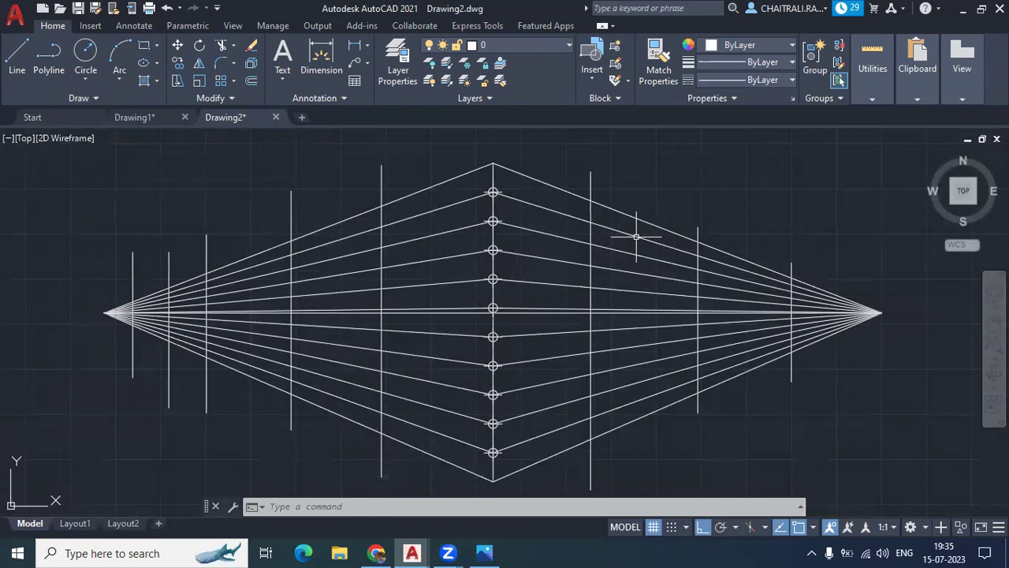
middle_click_drag(604, 239, 652, 233)
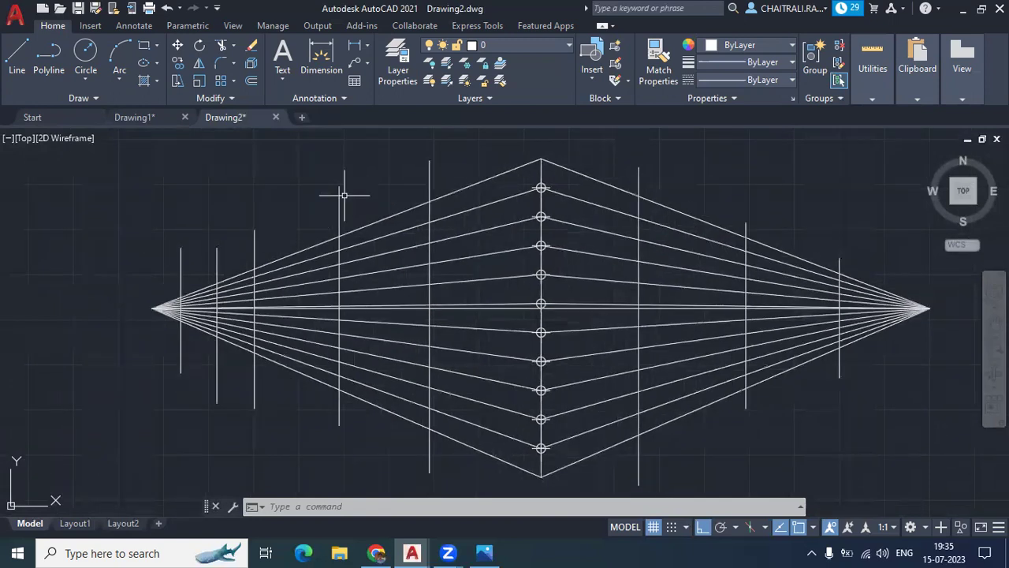
middle_click_drag(344, 194, 276, 183)
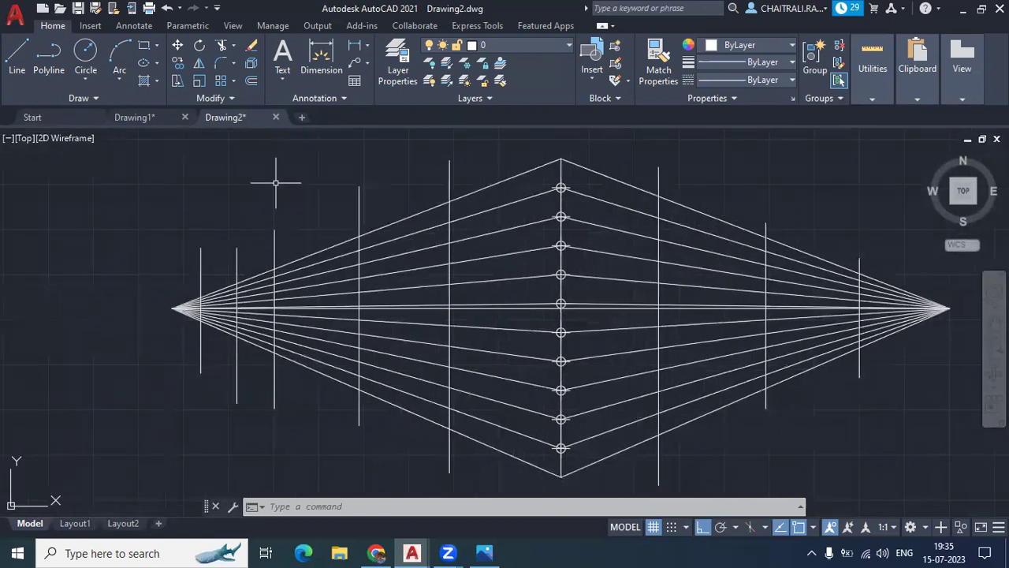
scroll(504, 225, "down", 2)
scroll(590, 237, "up", 1)
scroll(505, 260, "up", 2)
scroll(485, 229, "down", 1)
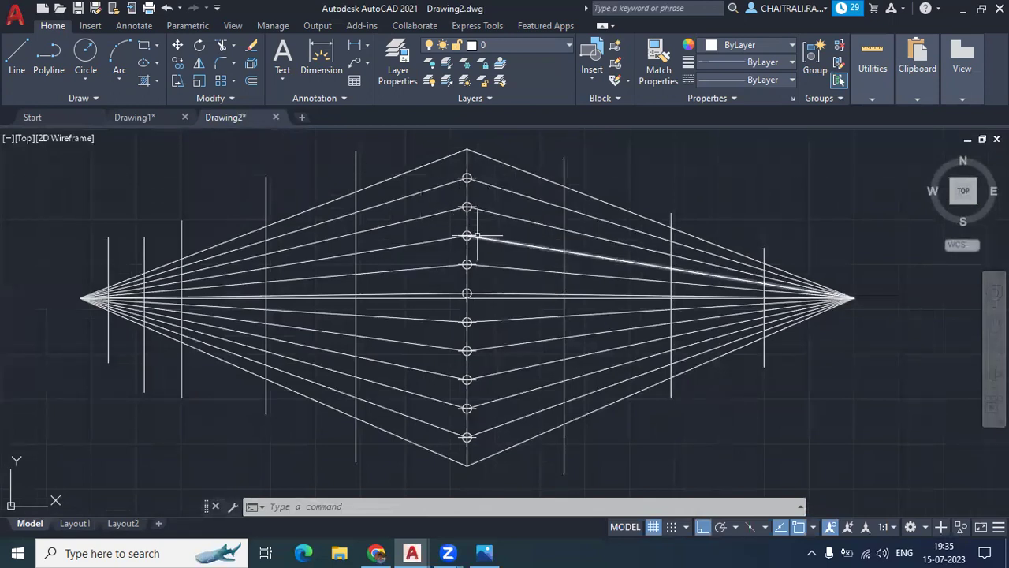
Step: Draw a vertical line just right of the central edge down to the grid bottom
mouse_move(490, 218)
middle_mouse_down()
mouse_move(533, 169)
mouse_move(525, 226)
middle_mouse_up()
type("l")
key("Return")
left_click(571, 206)
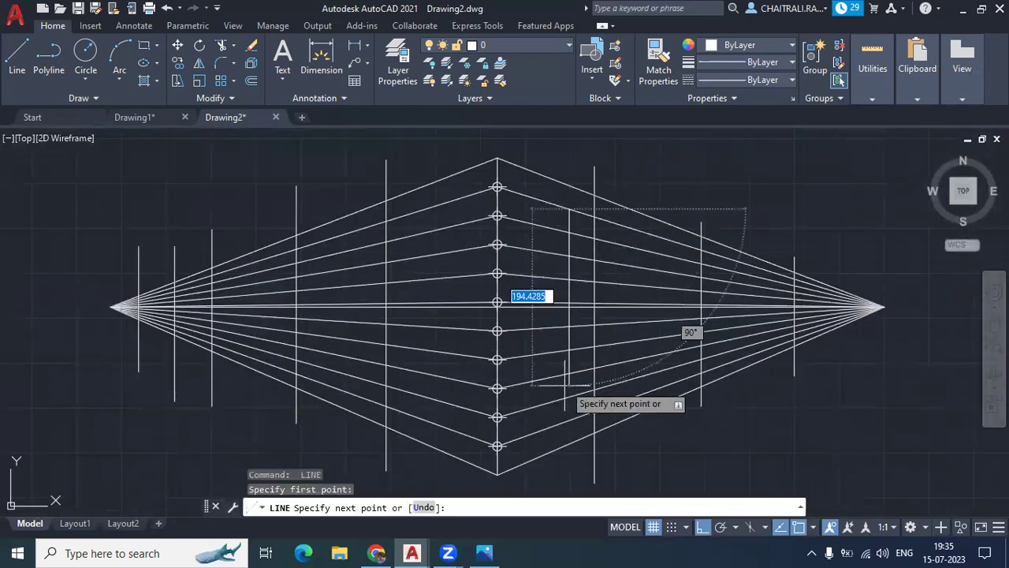
scroll(563, 398, "up", 4)
scroll(575, 457, "down", 4)
scroll(578, 378, "down", 2)
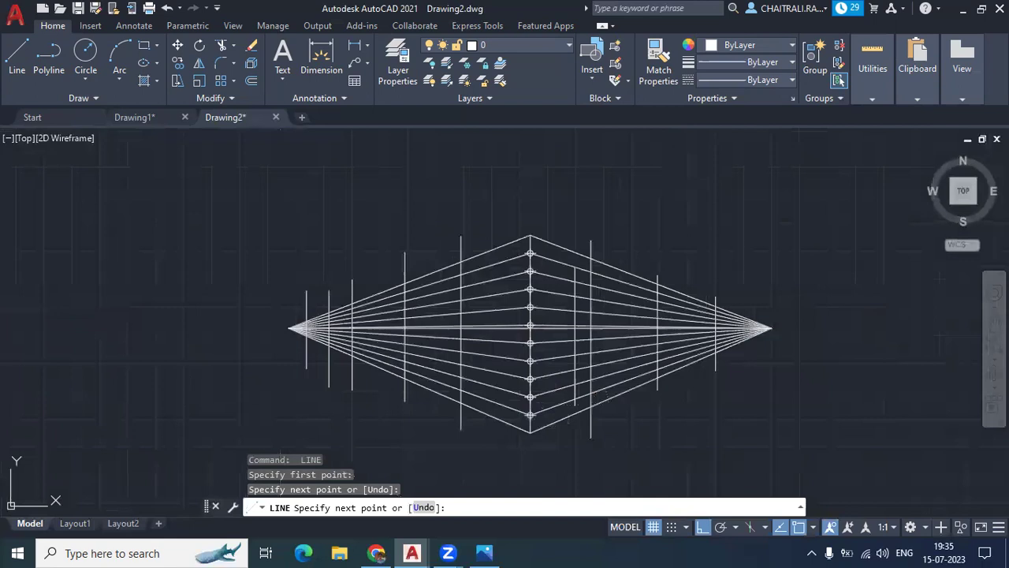
key("Return")
key("Return")
left_click(554, 260)
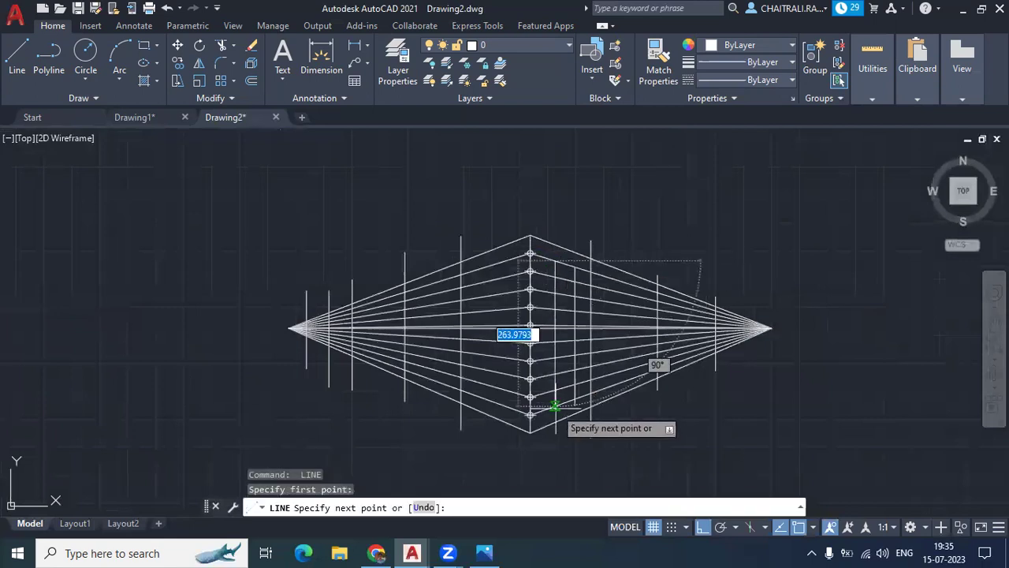
scroll(552, 406, "up", 2)
scroll(555, 404, "up", 3)
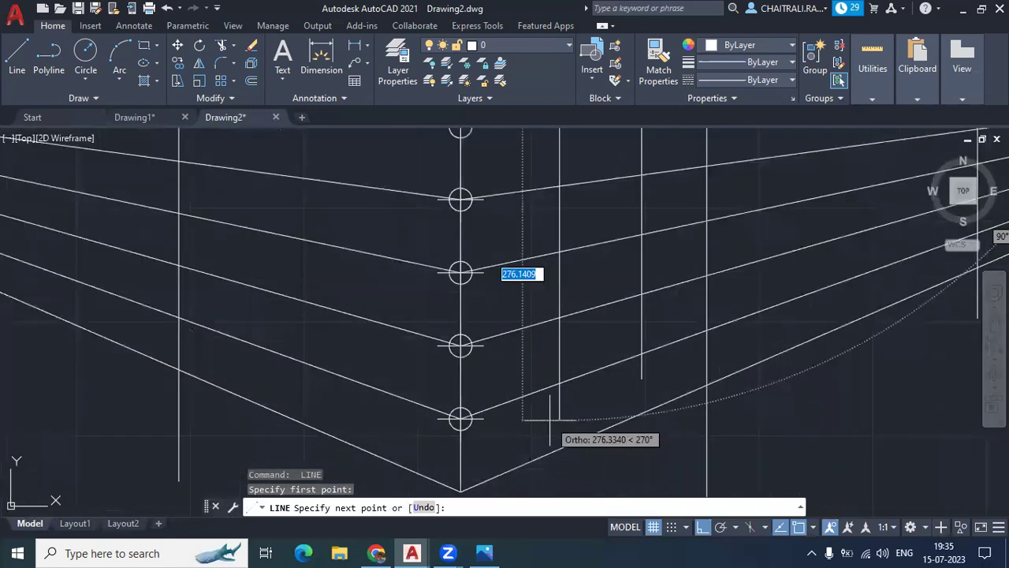
left_click(550, 419)
key("Return")
scroll(552, 426, "down", 3)
Step: Draw another vertical line right beside the central edge, from above the grid down to its lower part
key("Return")
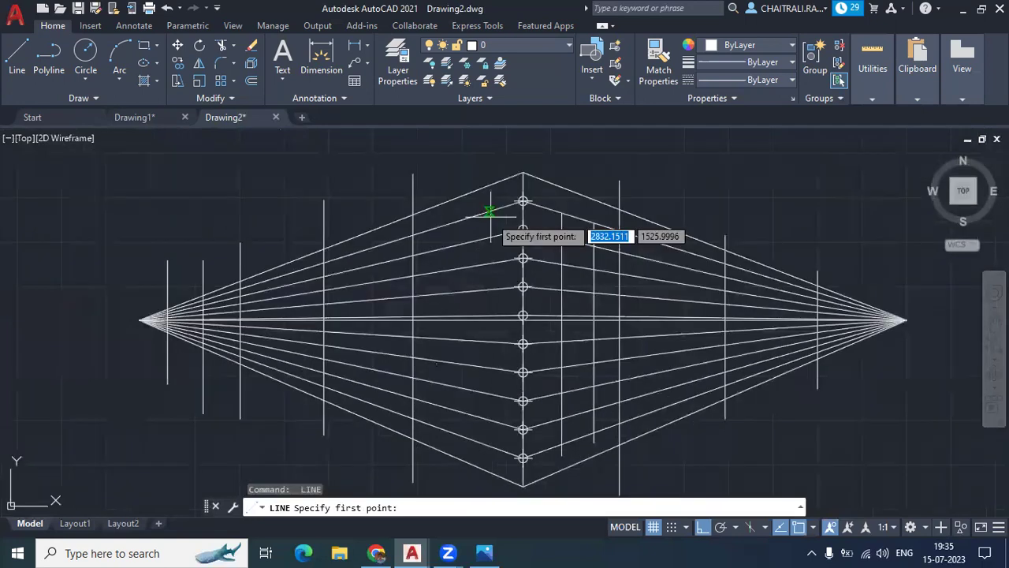
left_click(489, 211)
scroll(477, 440, "up", 2)
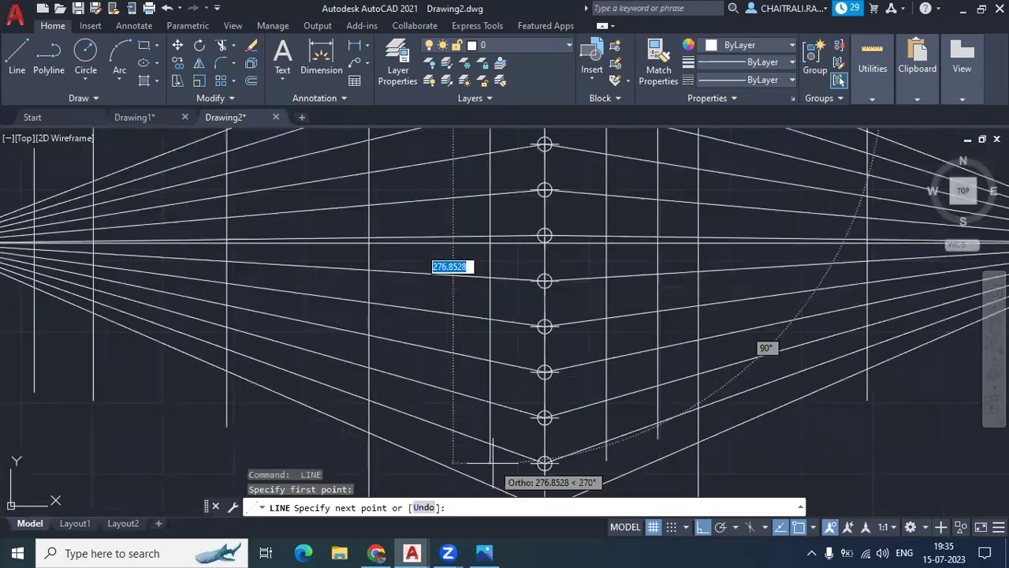
key("Escape")
key("Return")
scroll(459, 270, "down", 2)
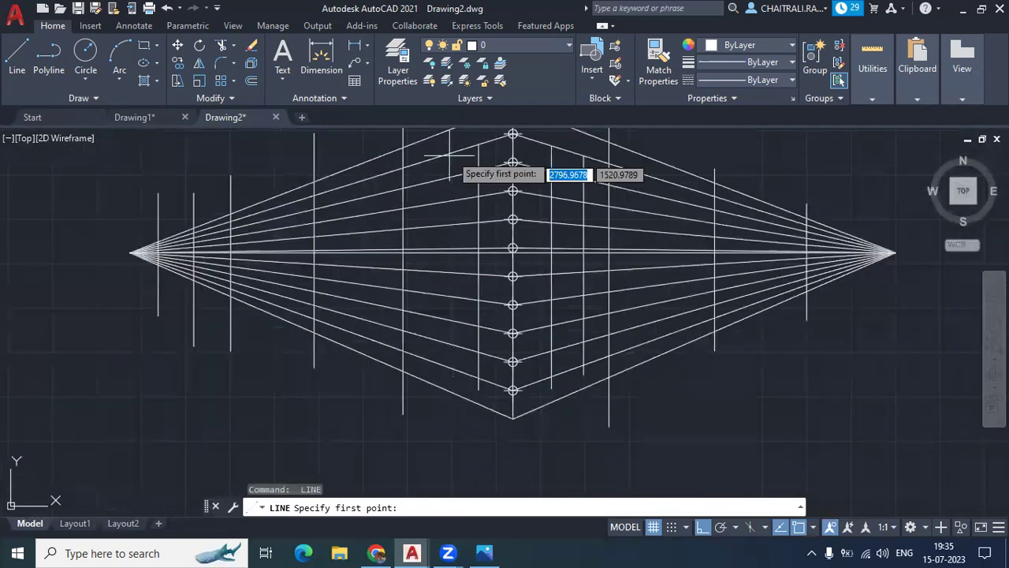
left_click(450, 156)
scroll(440, 360, "up", 2)
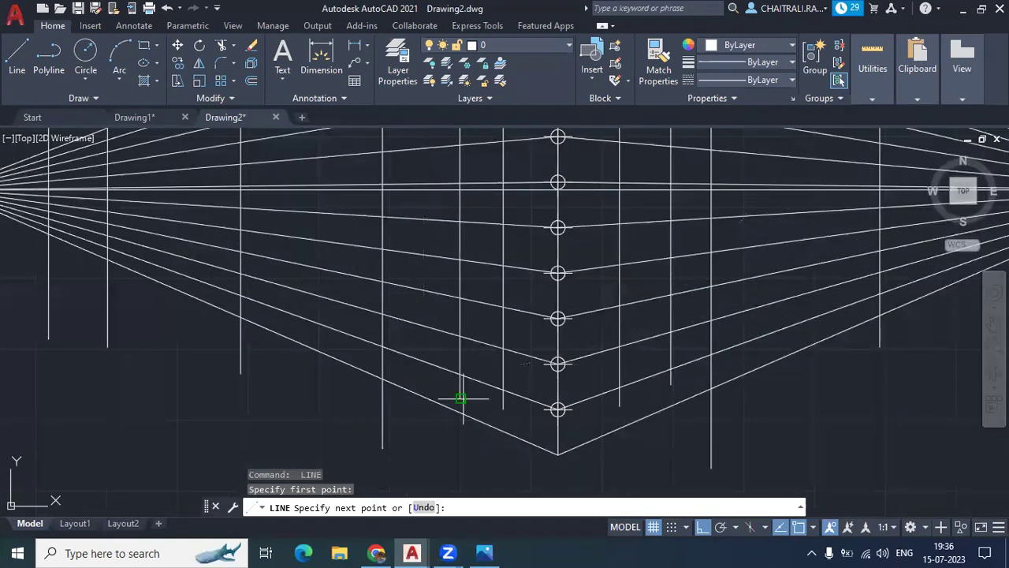
left_click(463, 409)
key("Return")
scroll(583, 371, "down", 3)
Step: Trim the grid lines crossing the right wall with TR fence cuts
type("tr")
key("Return")
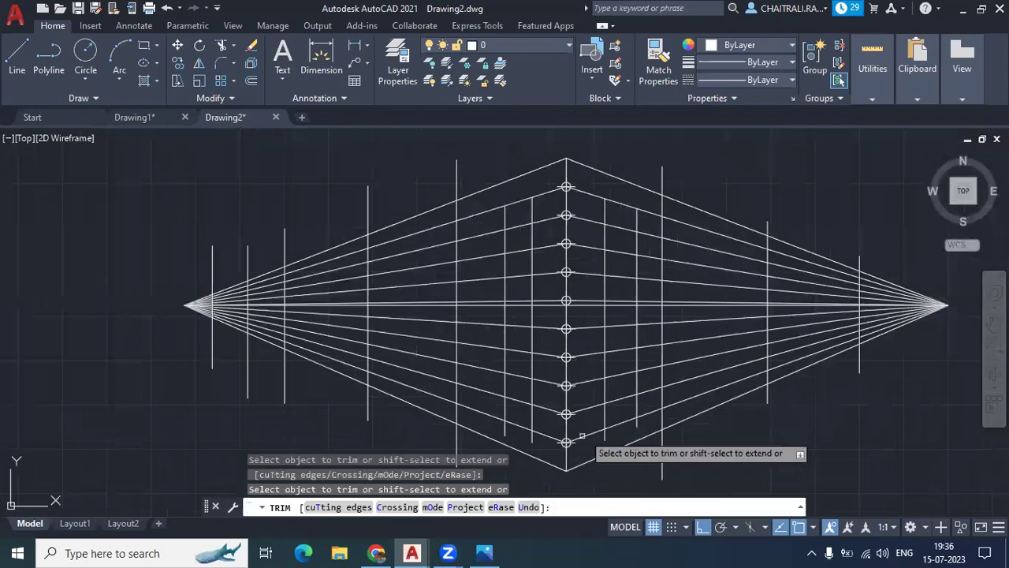
left_click(582, 443)
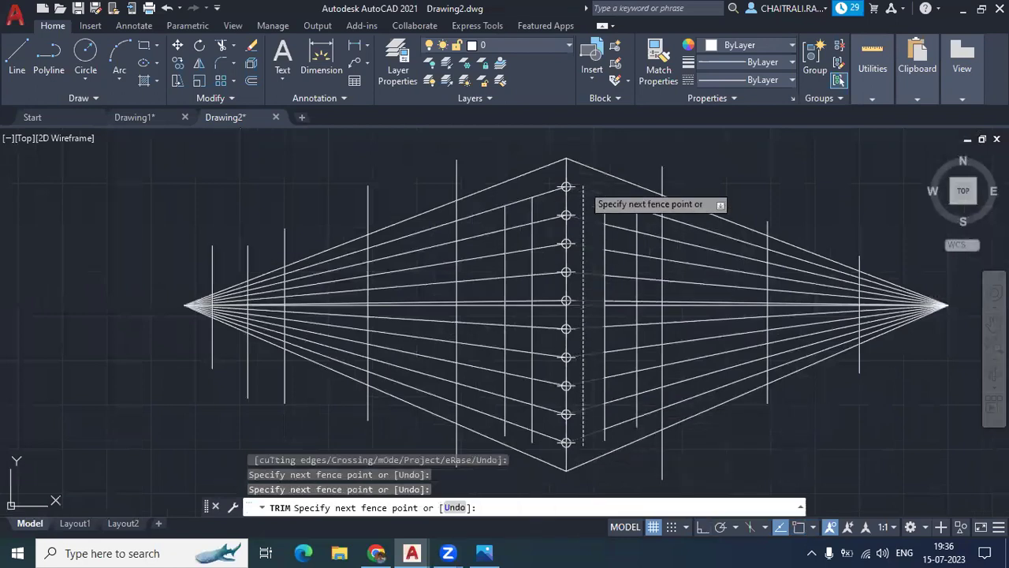
key("Return")
left_click(645, 206)
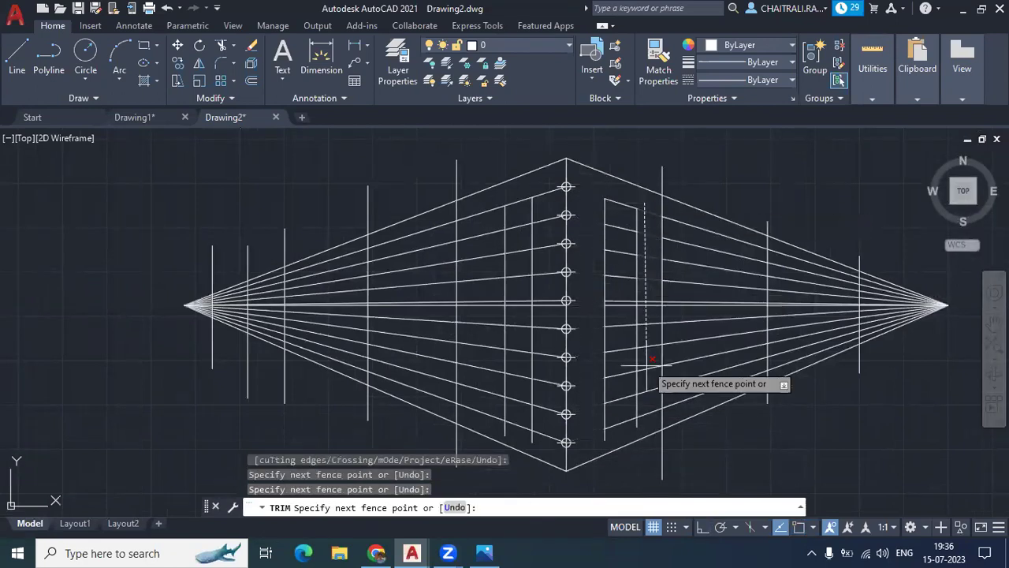
left_click(650, 416)
key("Return")
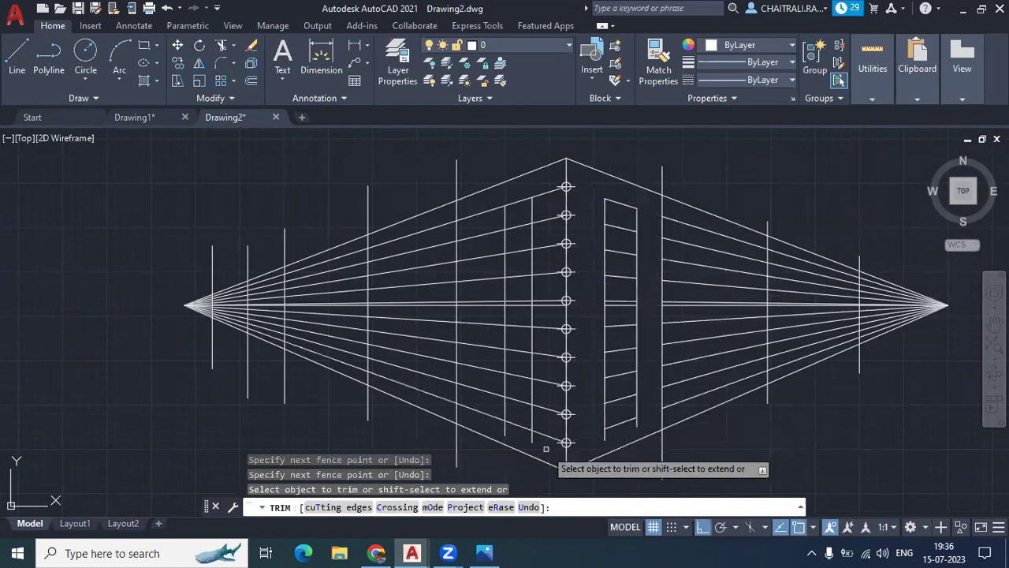
Step: Trim the centre-left grid lines and the left wall strip, plus one leftover segment
left_click(546, 449)
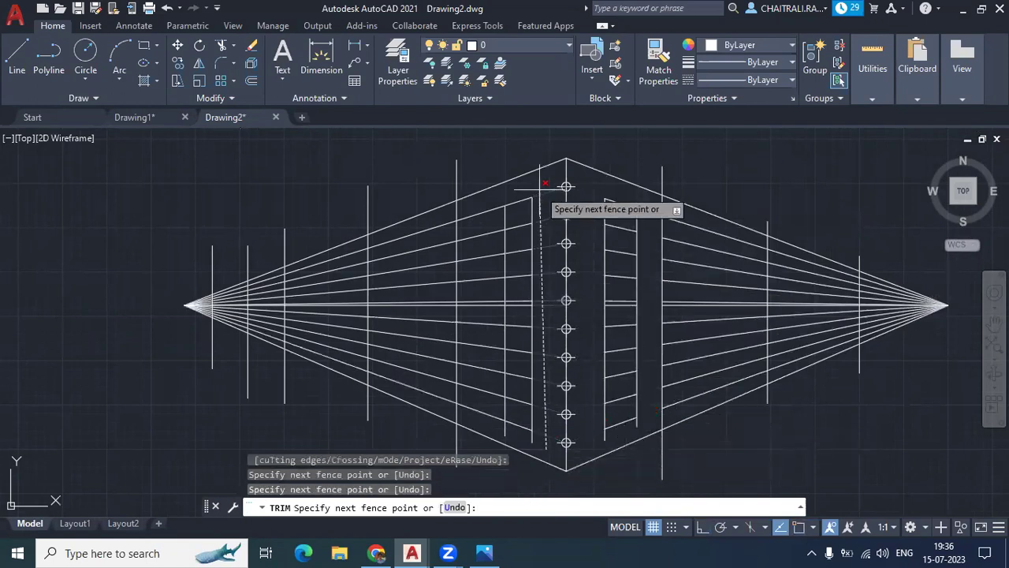
key("Return")
left_click(493, 206)
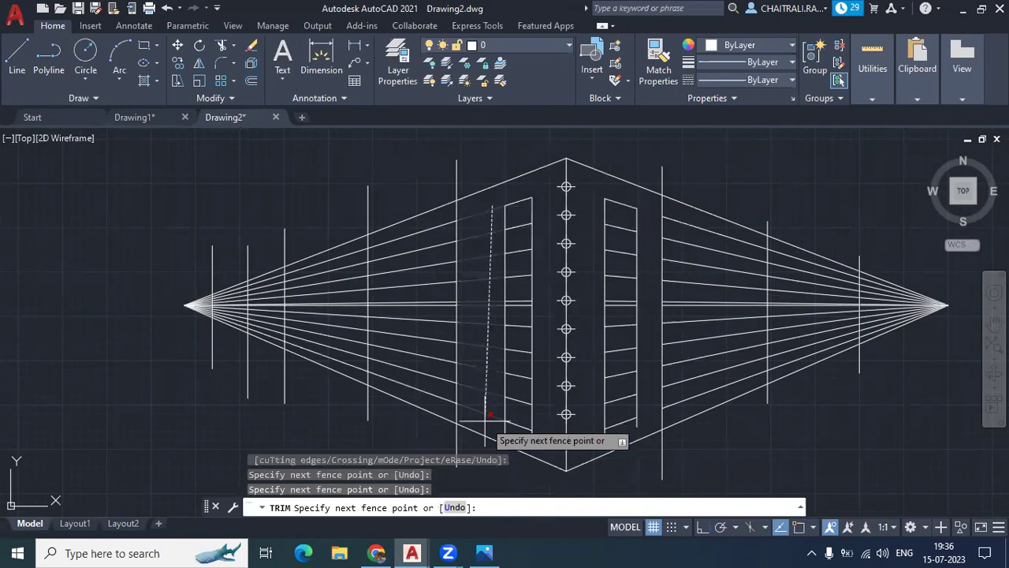
key("Return")
scroll(504, 433, "up", 2)
left_click(504, 433)
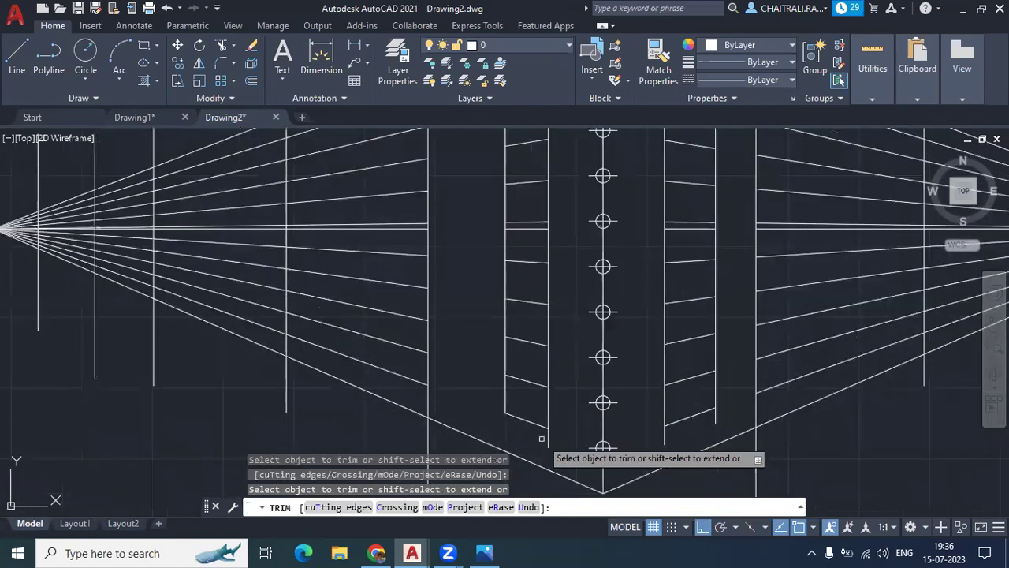
Step: Trim the column segments between the lower windows
middle_click_drag(542, 439, 510, 407)
middle_click_drag(480, 316, 526, 340)
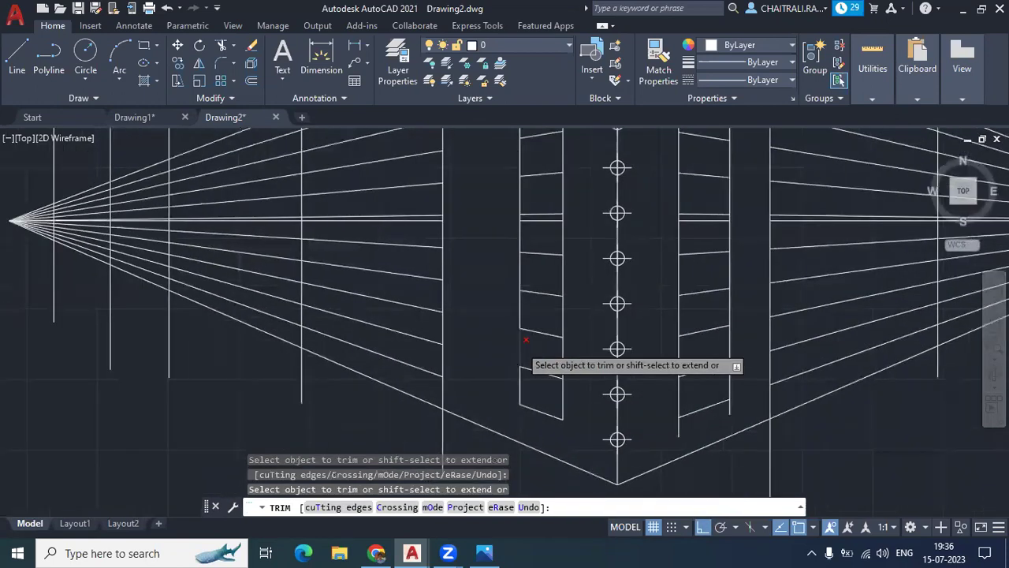
left_click(520, 346)
key("Return")
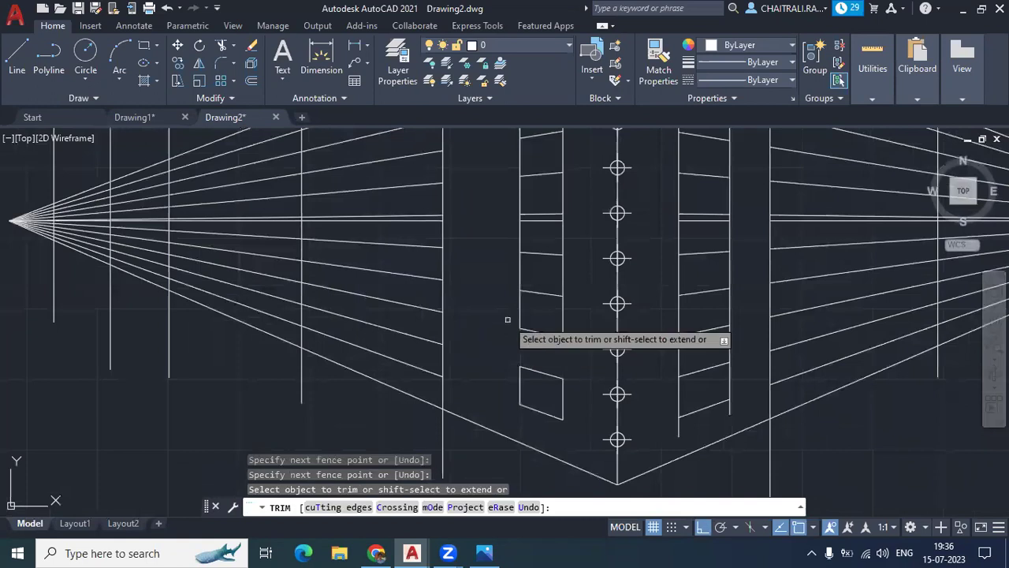
middle_click_drag(564, 272, 559, 330)
left_click_drag(559, 329, 503, 319)
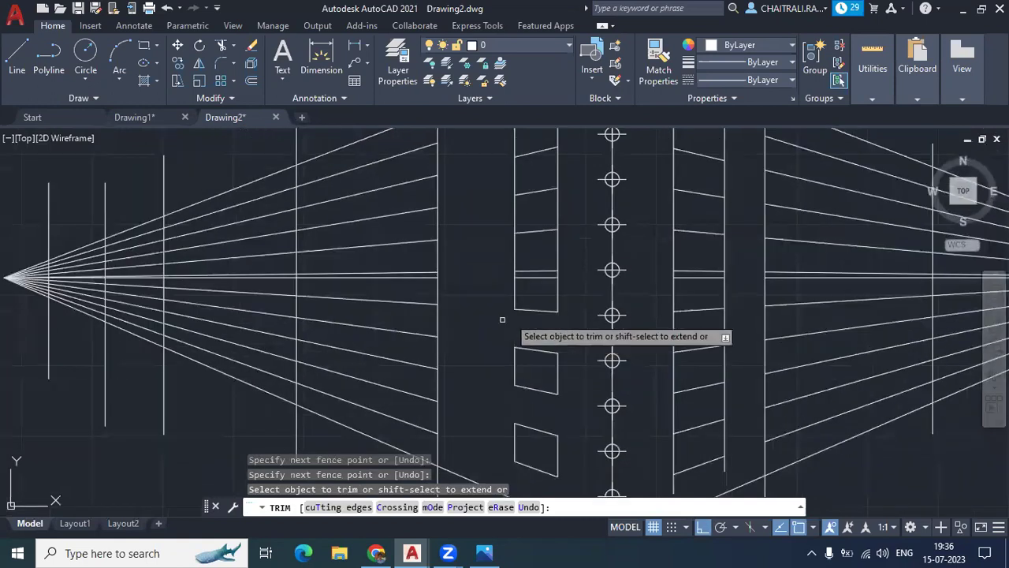
Step: Trim the remaining lines across the centre of the building
scroll(562, 313, "up", 2)
middle_click_drag(563, 304, 562, 310)
left_click_drag(569, 221, 515, 209)
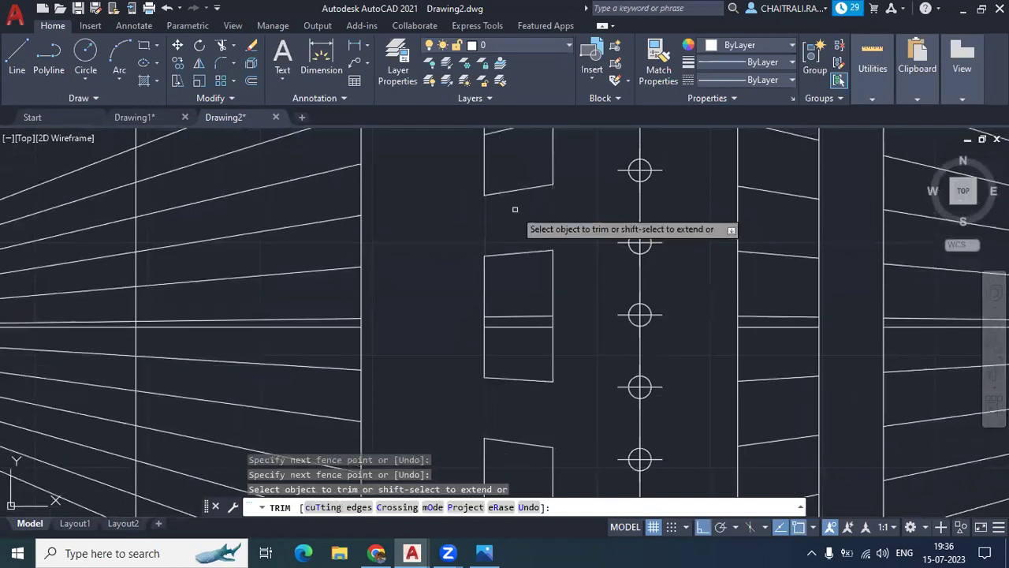
scroll(515, 209, "down", 1)
scroll(594, 254, "down", 4)
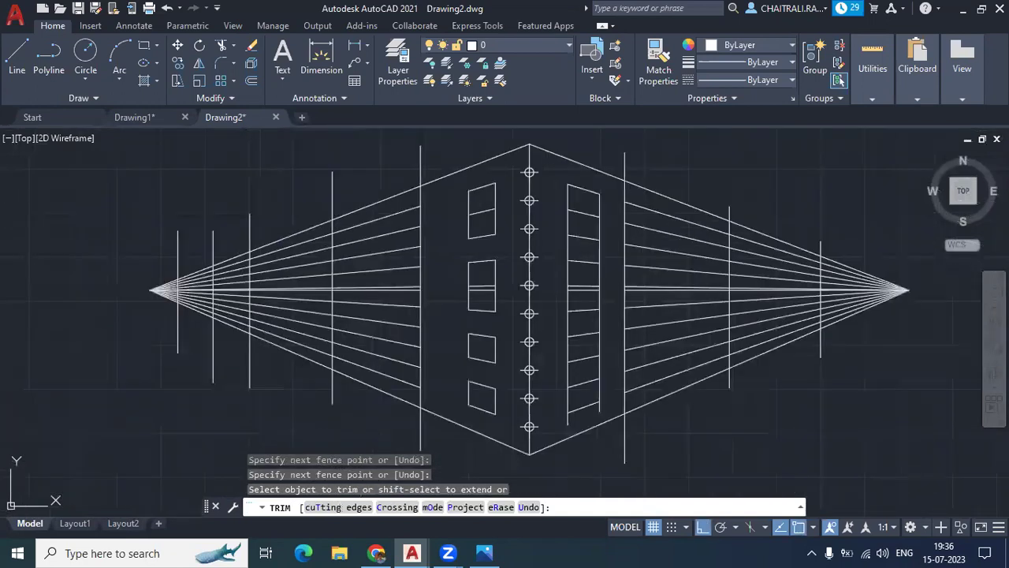
scroll(571, 213, "up", 4)
left_click(495, 302)
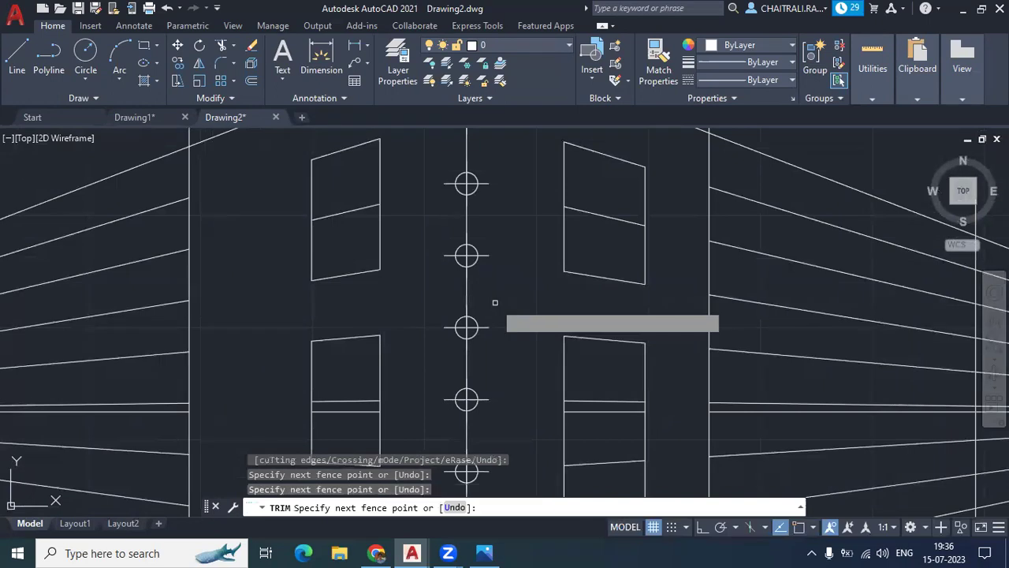
key("Return")
middle_click_drag(495, 302, 497, 187)
Step: Clear the crossing lines out of the right-hand window frame
left_click(545, 391)
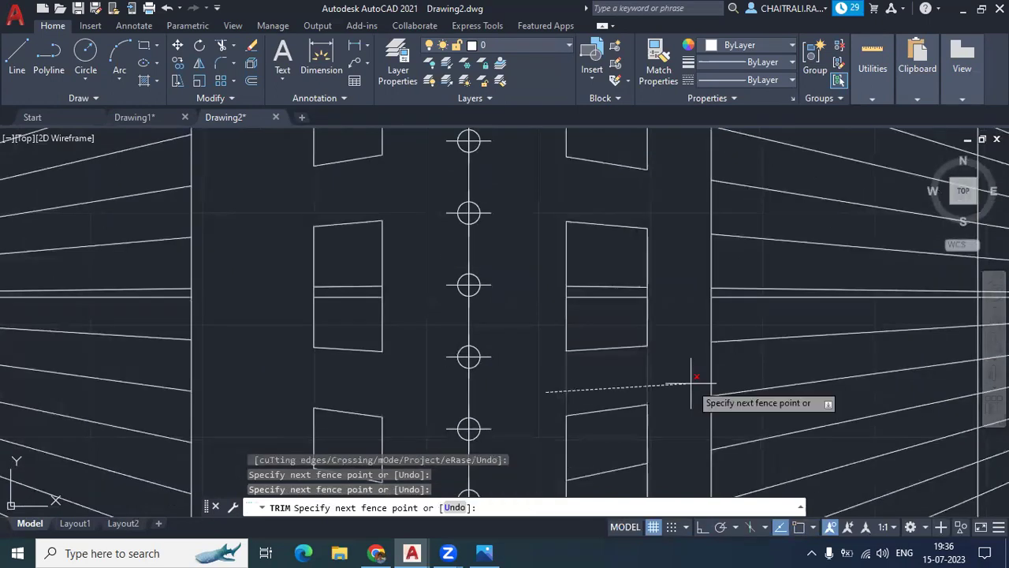
left_click(692, 384)
key("Return")
scroll(520, 229, "down", 2)
left_click(542, 292)
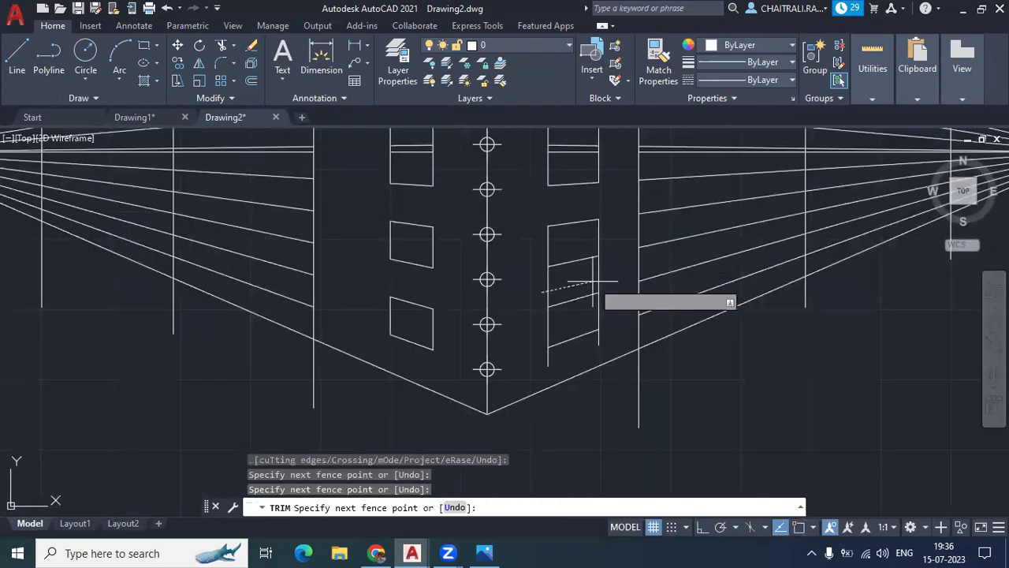
left_click(593, 281)
key("Return")
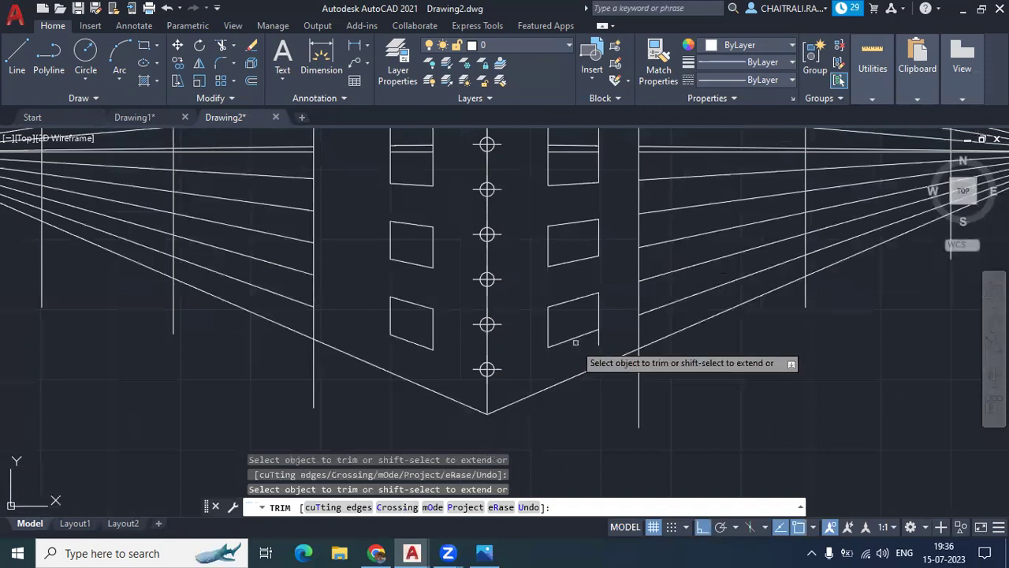
scroll(576, 342, "down", 4)
scroll(620, 266, "up", 2)
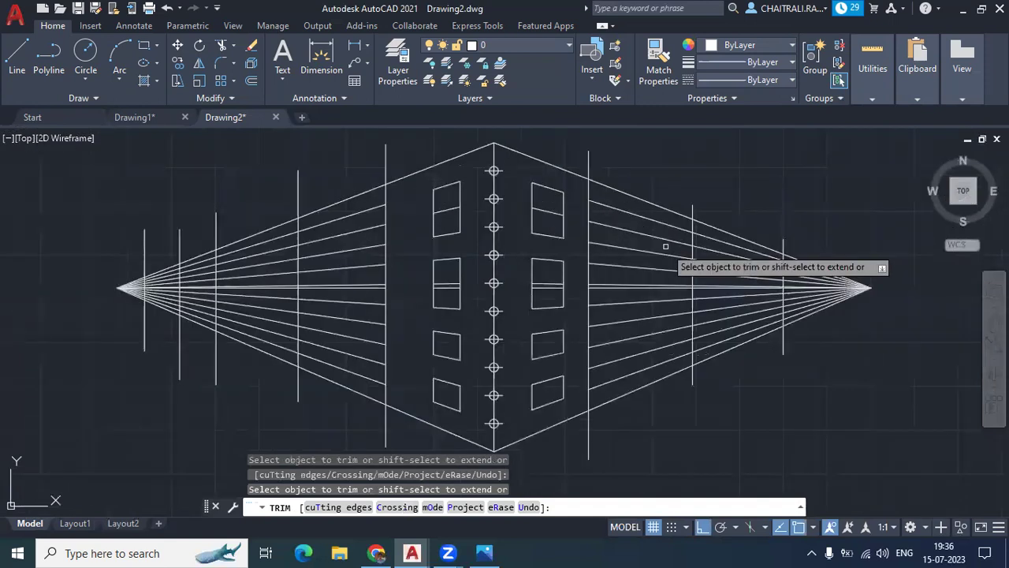
Step: Trim the overshooting right and left fan lines beside the walls
left_click(659, 217)
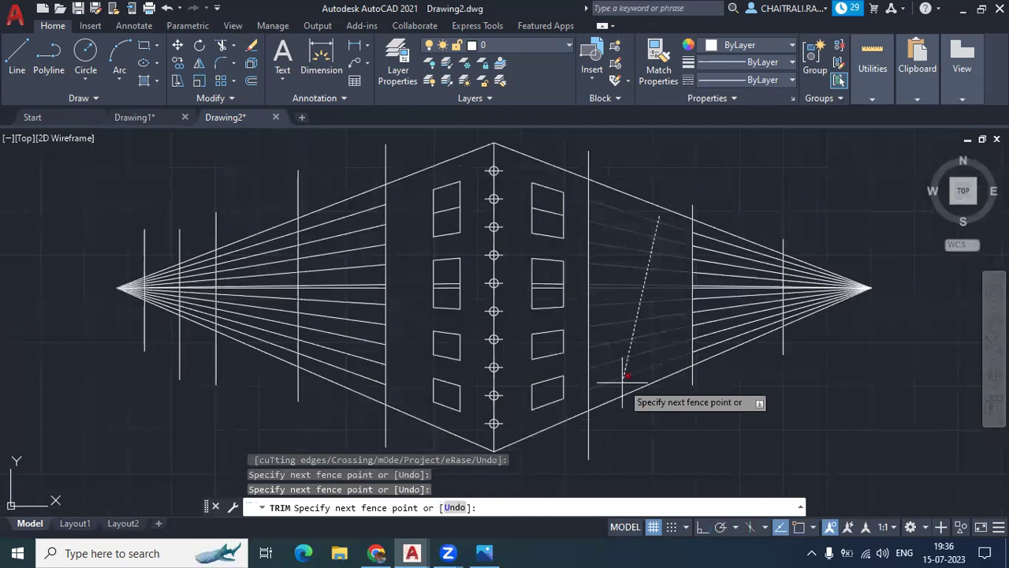
key("Return")
left_click(339, 233)
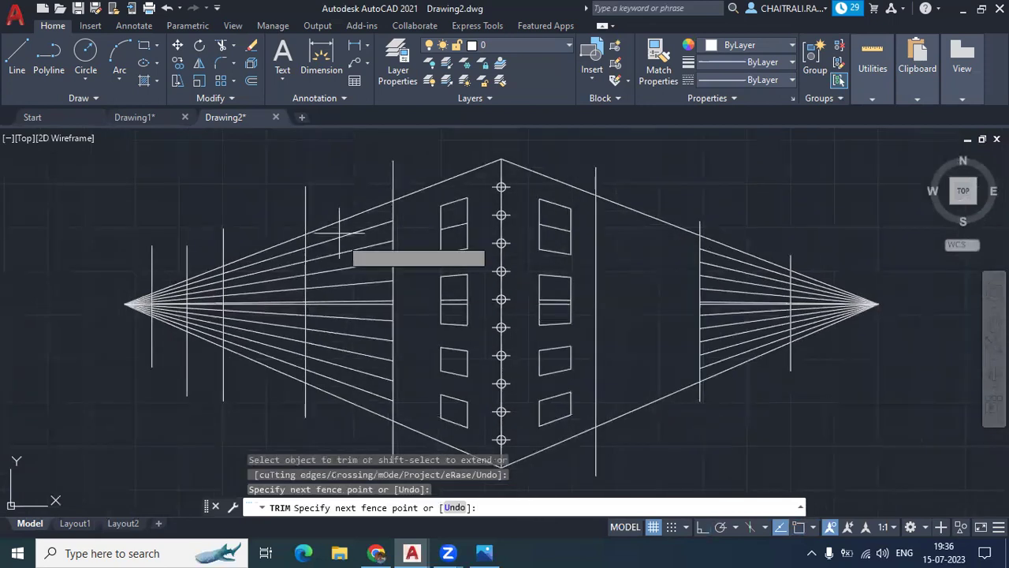
left_click(343, 384)
key("Return")
Step: Cut back the left fan lines near their vanishing point
mouse_move(527, 310)
middle_mouse_down()
mouse_move(495, 299)
mouse_move(498, 320)
middle_mouse_up()
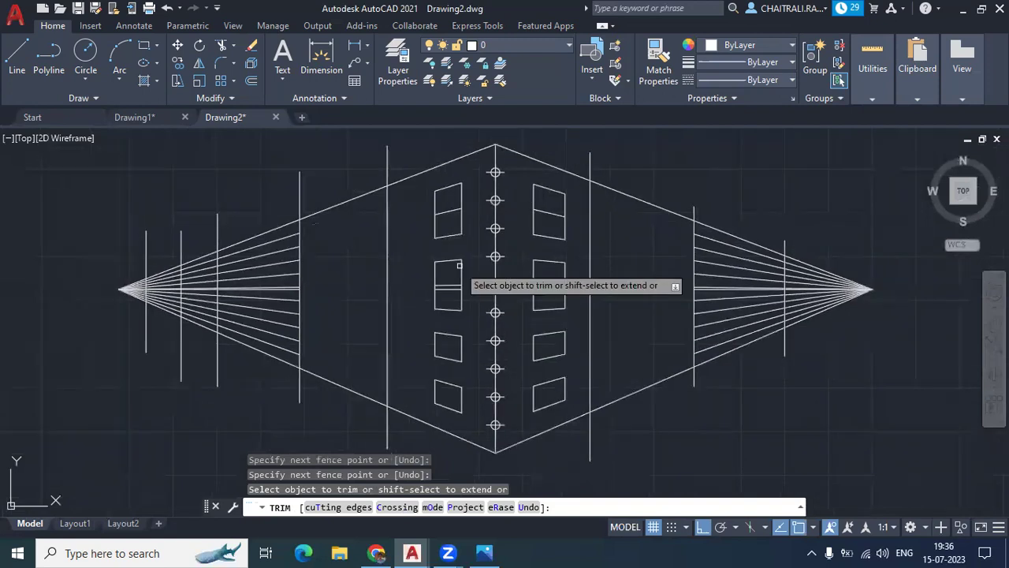
scroll(584, 215, "up", 2)
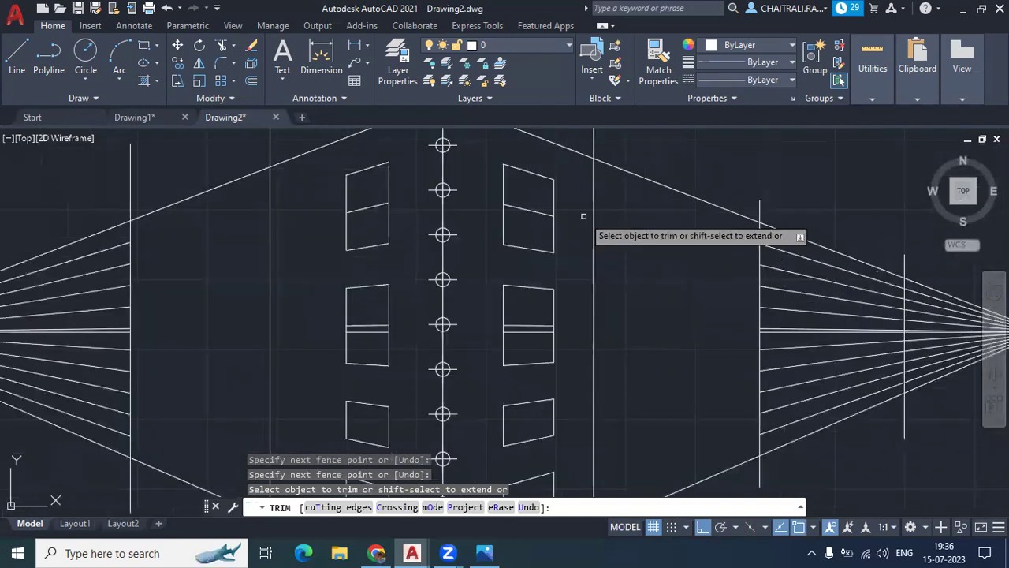
scroll(568, 308, "up", 2)
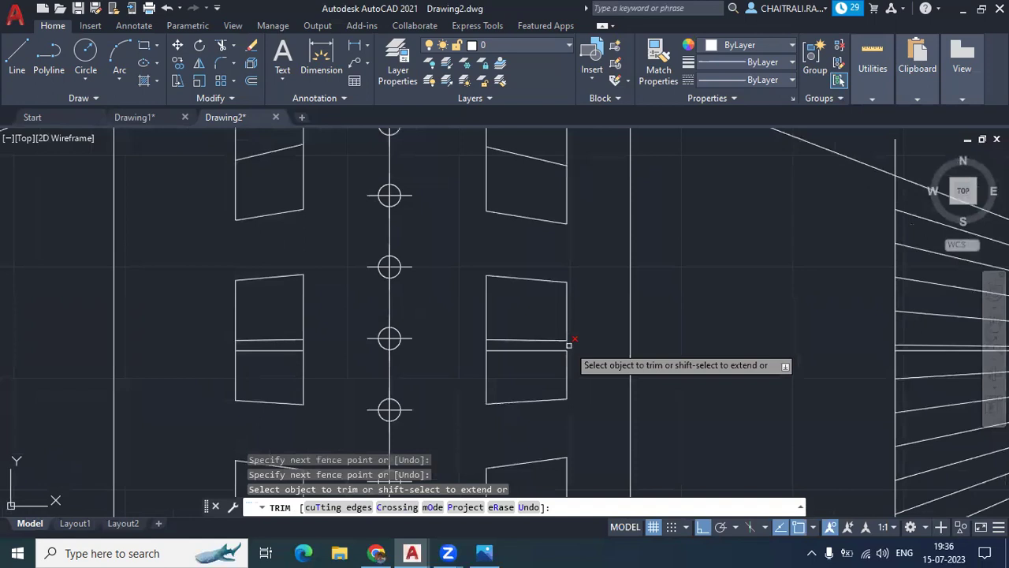
scroll(520, 266, "down", 4)
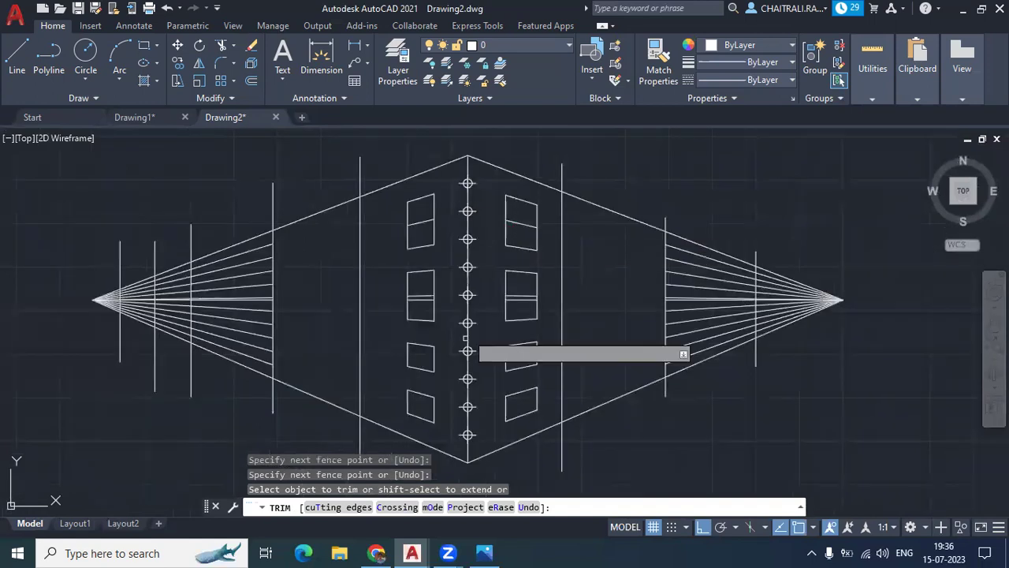
middle_click_drag(468, 316, 472, 347)
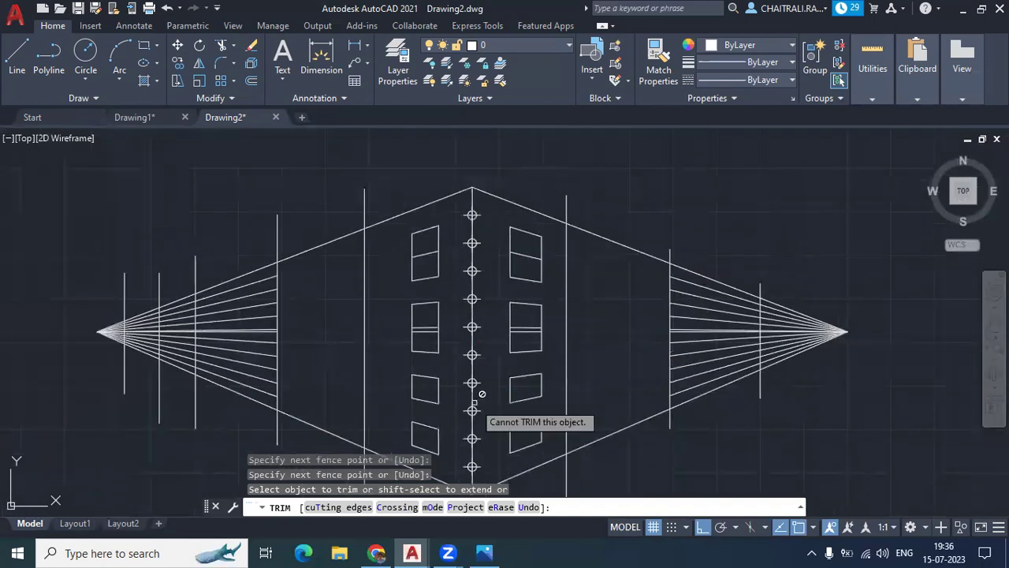
middle_click_drag(520, 331, 517, 294)
middle_click_drag(486, 226, 482, 259)
mouse_move(354, 280)
middle_mouse_down()
mouse_move(512, 338)
mouse_move(512, 329)
middle_mouse_up()
middle_click_drag(575, 348, 566, 354)
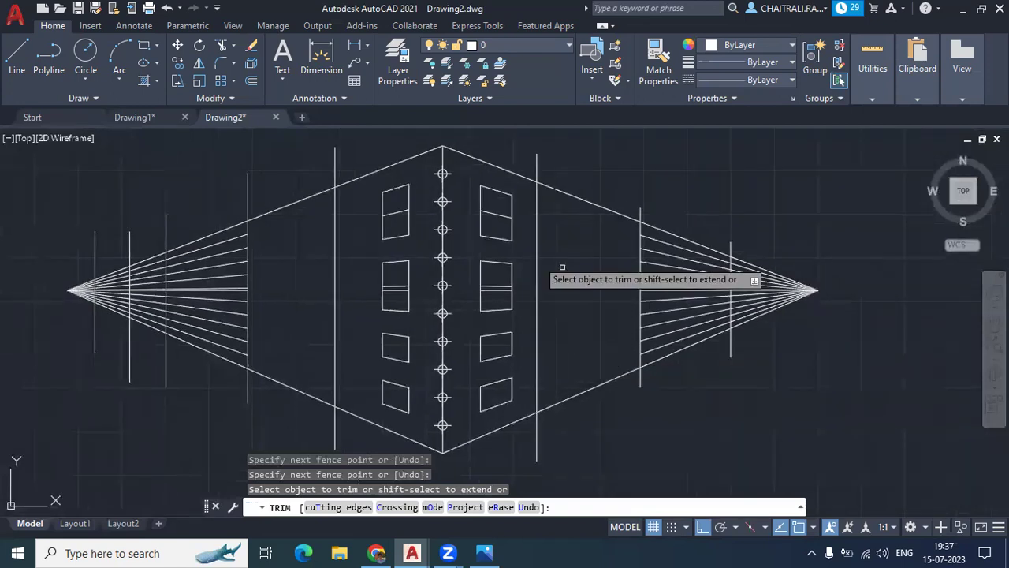
scroll(148, 282, "up", 2)
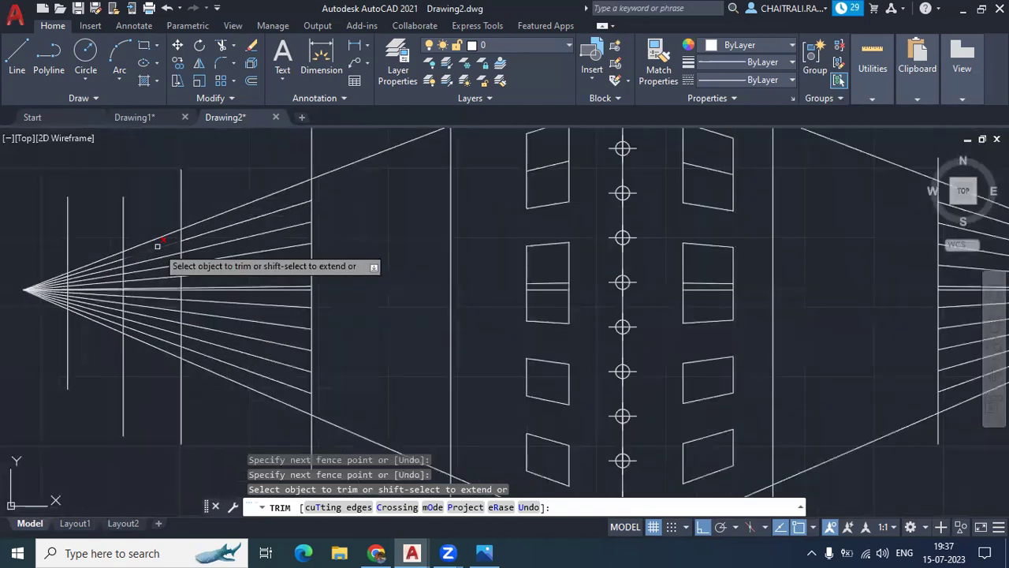
left_click(150, 254)
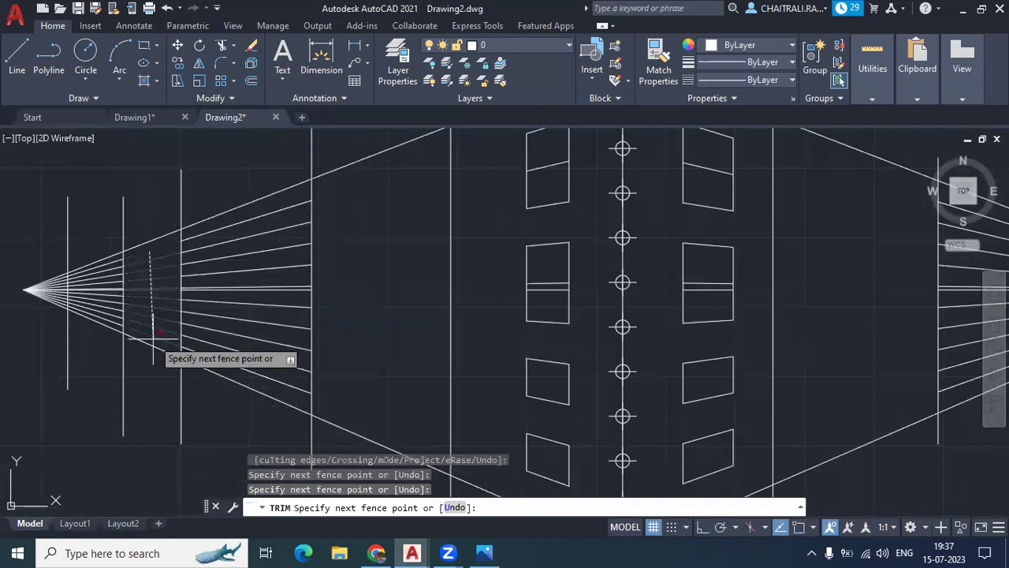
key("Return")
middle_click_drag(586, 285, 471, 289)
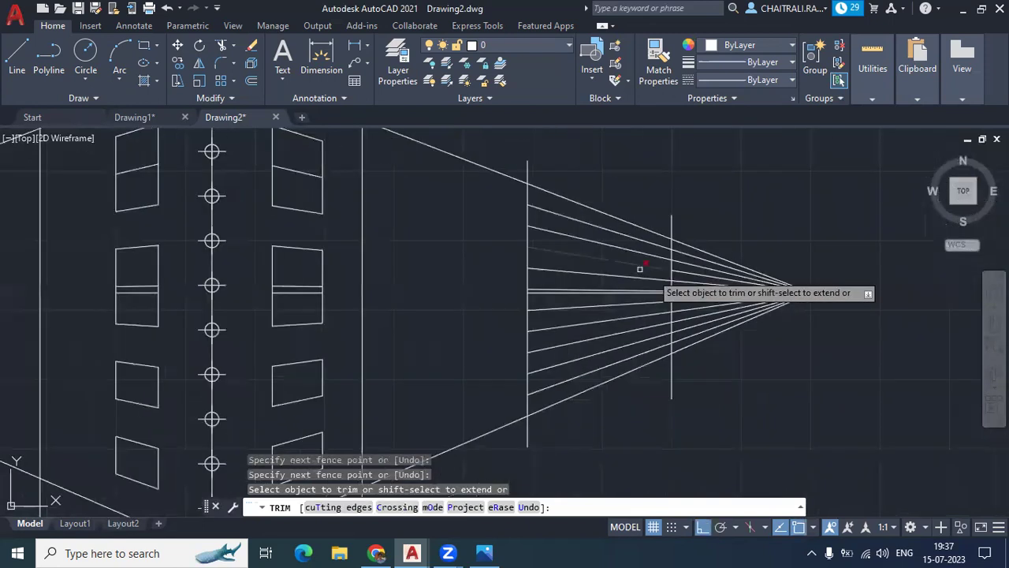
scroll(702, 276, "down", 2)
scroll(737, 272, "up", 2)
Step: Abandon a misplaced line near the right fan tip and recentre the drawing
key("Escape")
key("l")
key("Return")
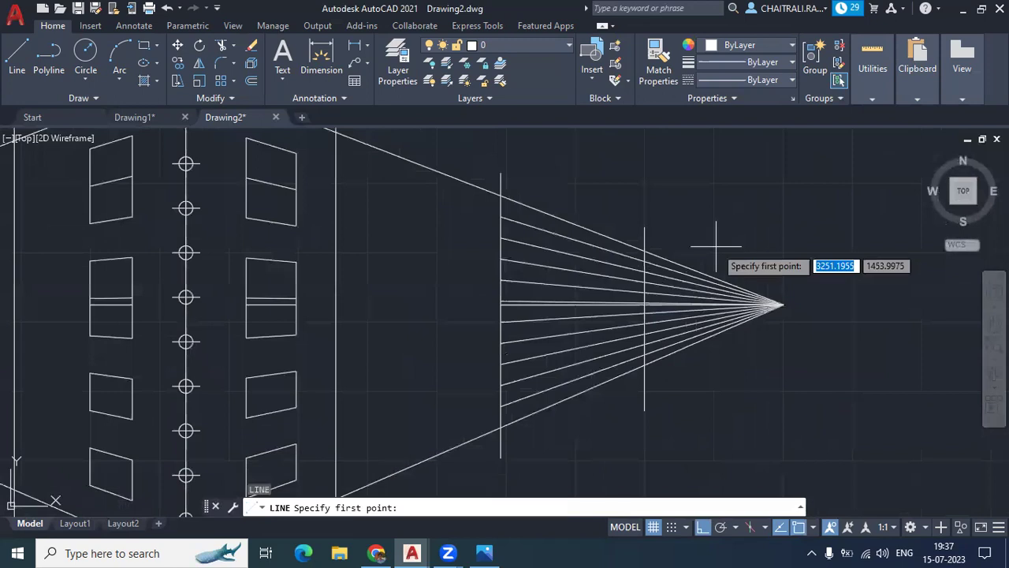
left_click(716, 246)
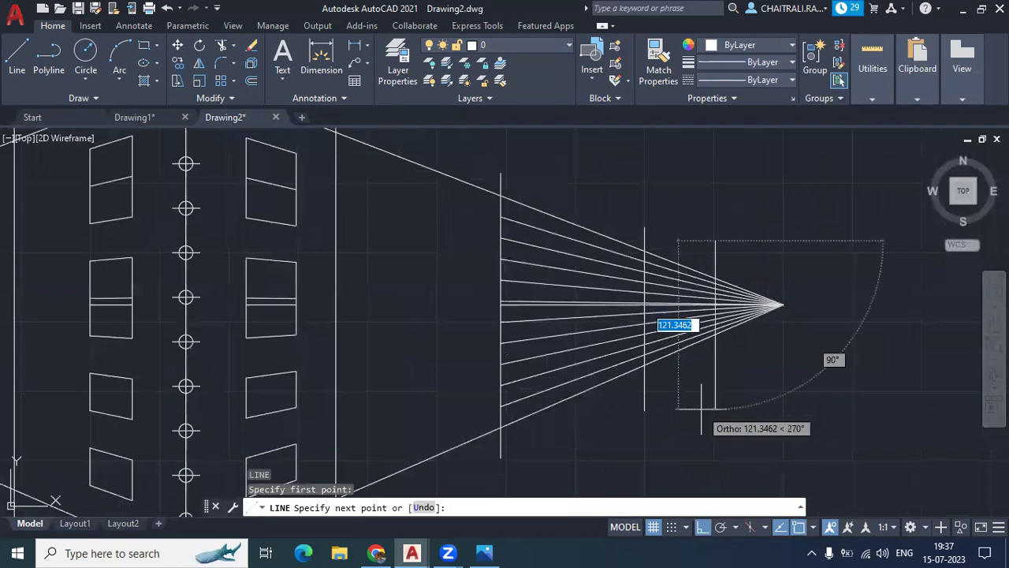
key("Escape")
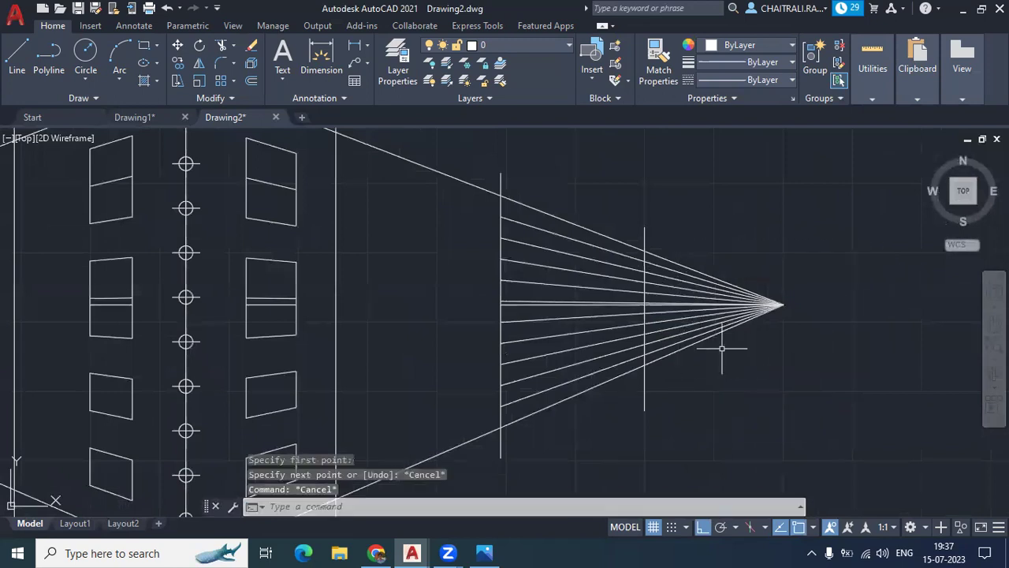
scroll(722, 348, "down", 2)
middle_click_drag(701, 323, 713, 325)
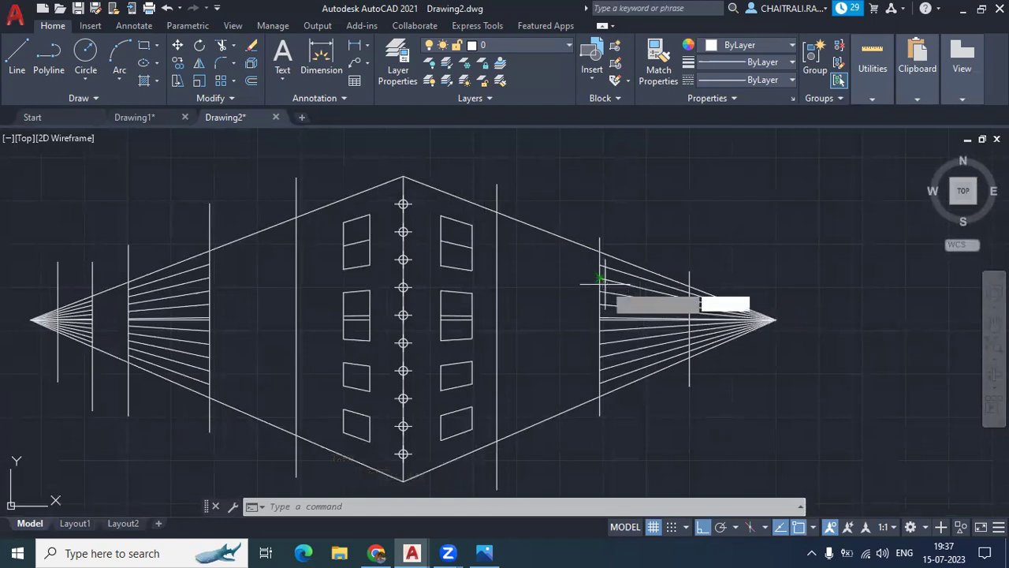
Step: Draw lines from the right wall's top corner to the left vanishing point and back to its bottom corner
type("l")
key("Return")
left_click(605, 253)
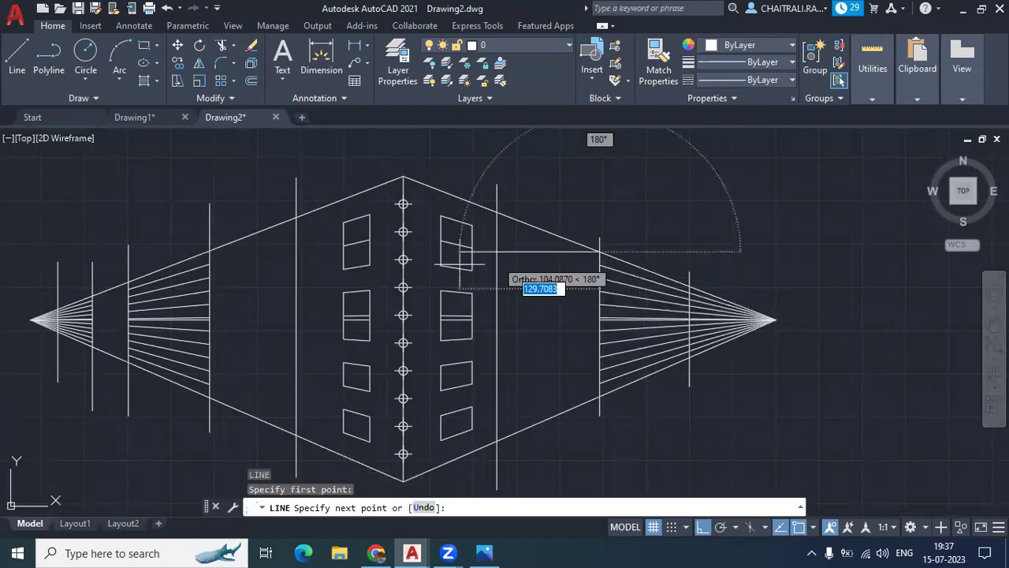
left_click(32, 319)
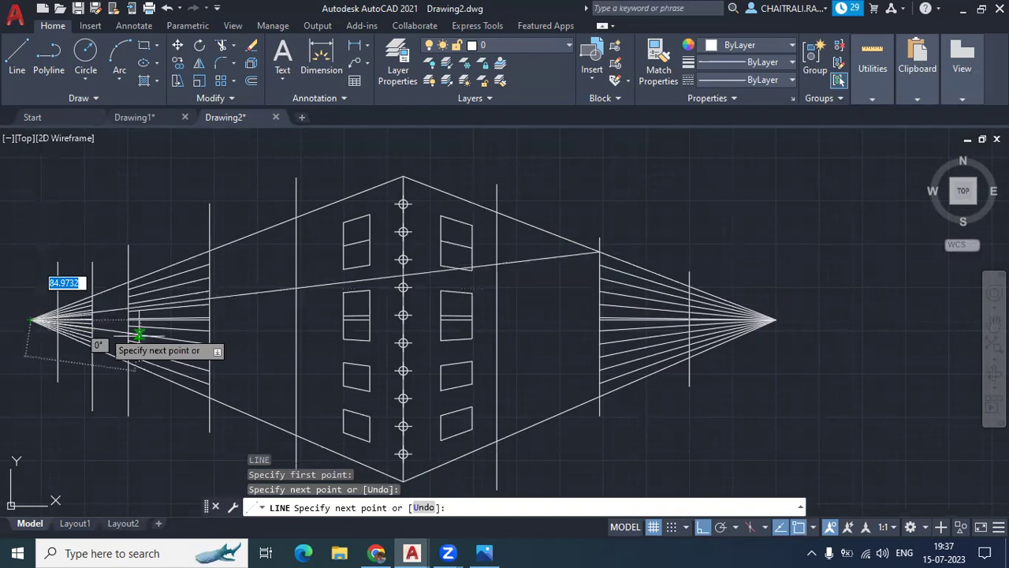
left_click(600, 396)
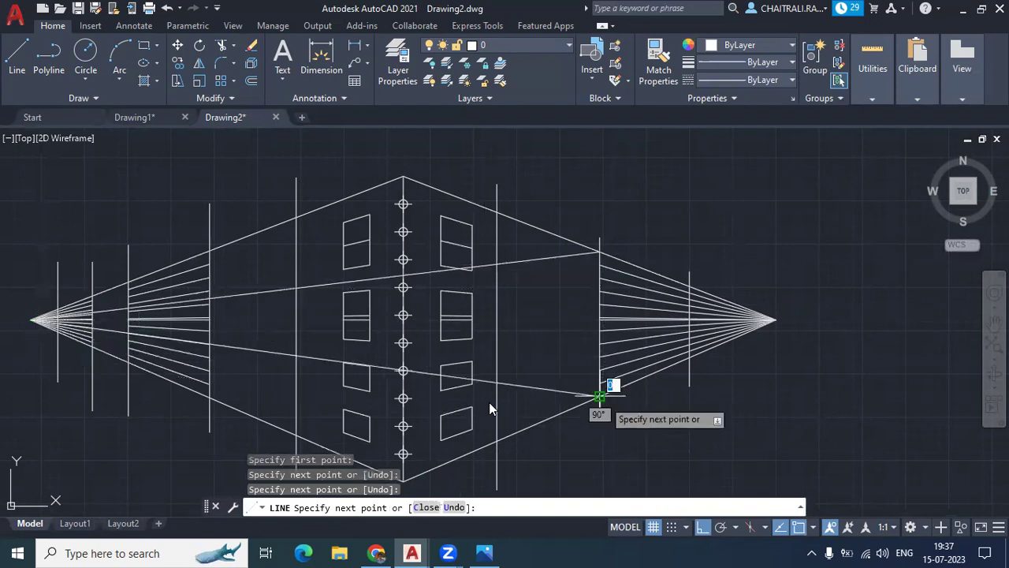
key("Return")
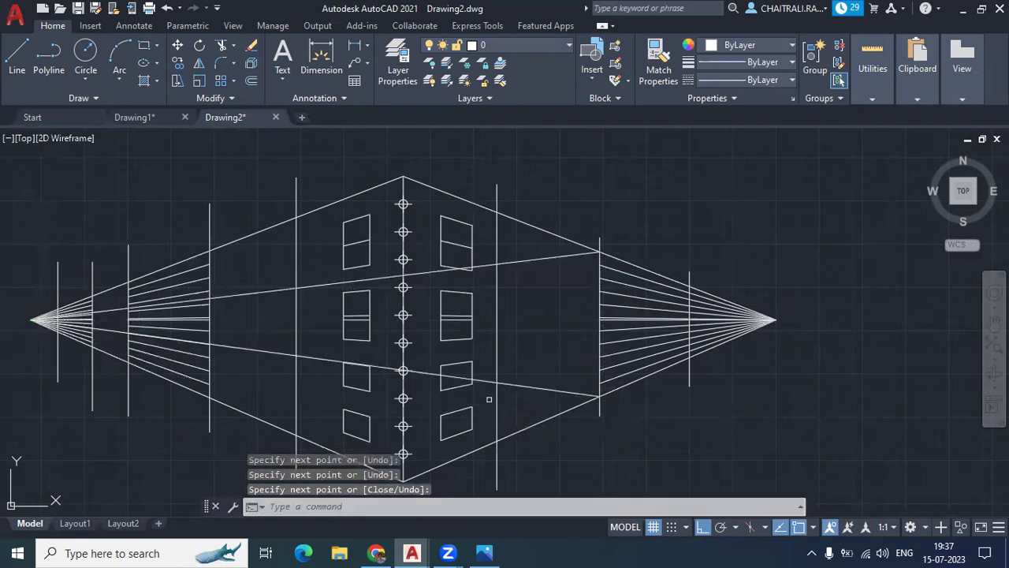
Step: Trim the segments crossed by a vertical TR fence through the middle
type("tr")
key("space")
left_click_drag(486, 388, 492, 265)
key("Return")
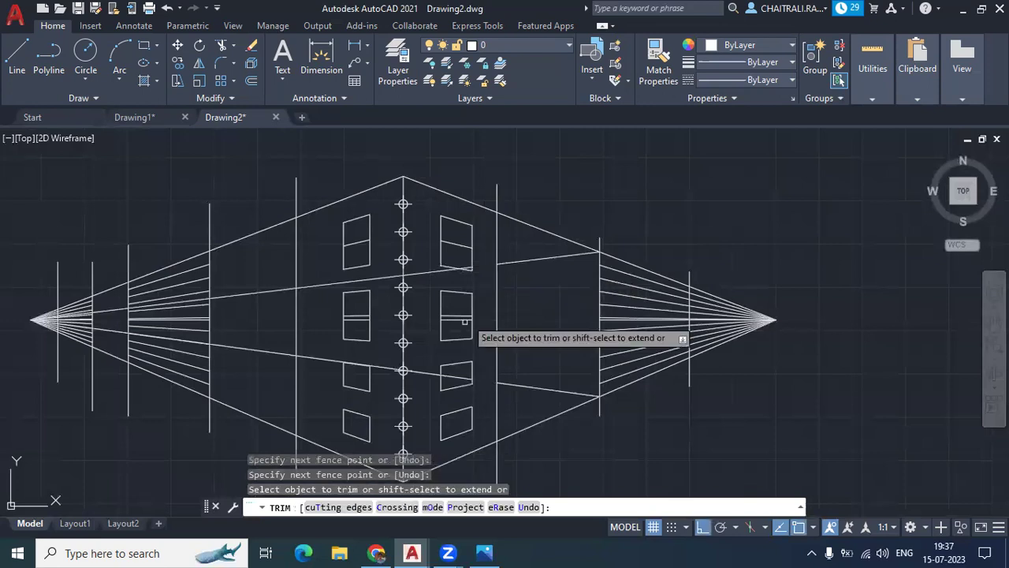
Step: Window-select and delete the two leftover perspective lines
left_click(423, 268)
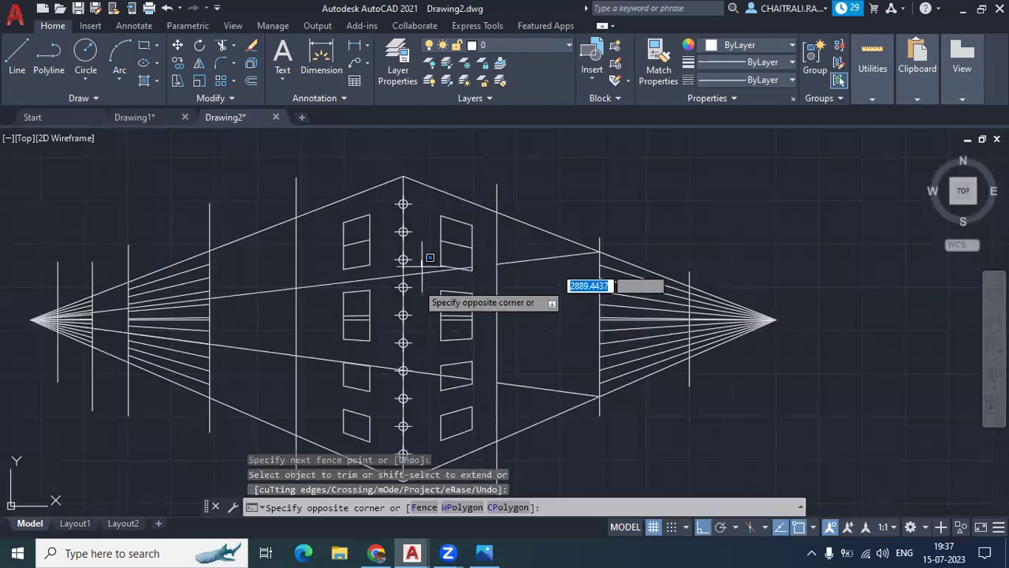
left_click(418, 397)
key("Delete")
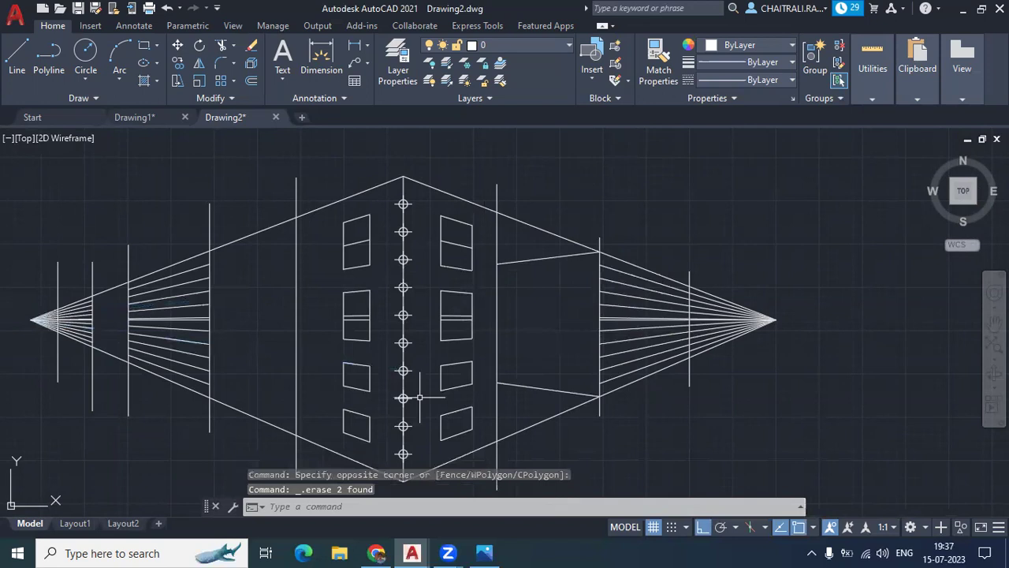
middle_click_drag(419, 397, 415, 403)
scroll(661, 299, "up", 2)
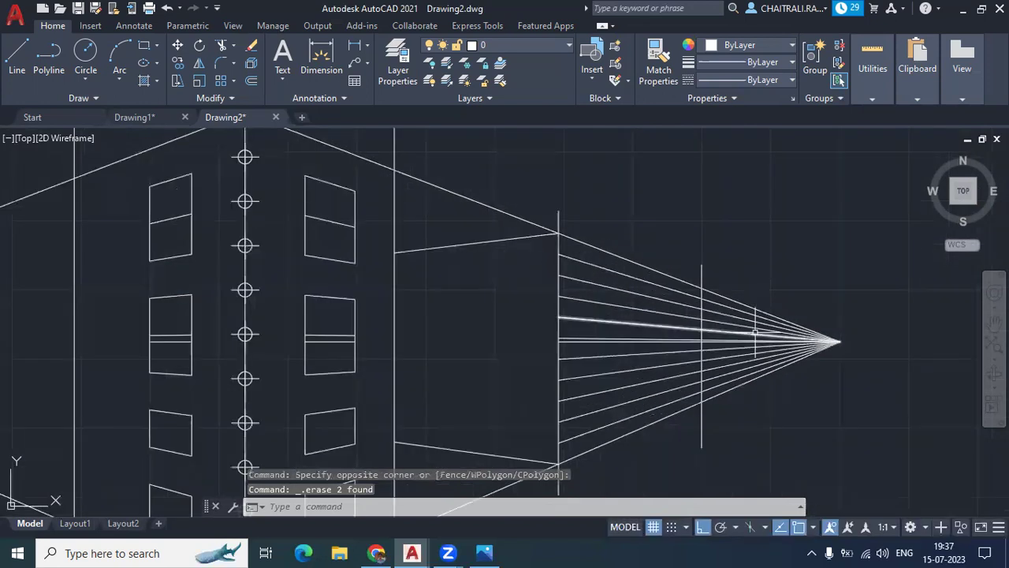
Step: Trim the right fan line tips and the vertical line below the intersection
type("tr")
key("Return")
scroll(756, 333, "up", 4)
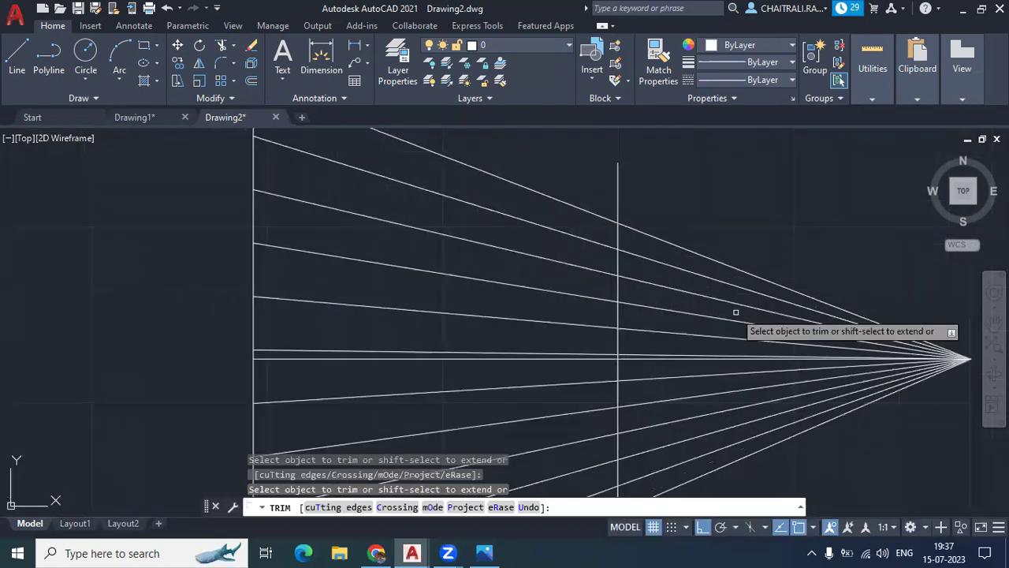
left_click(720, 277)
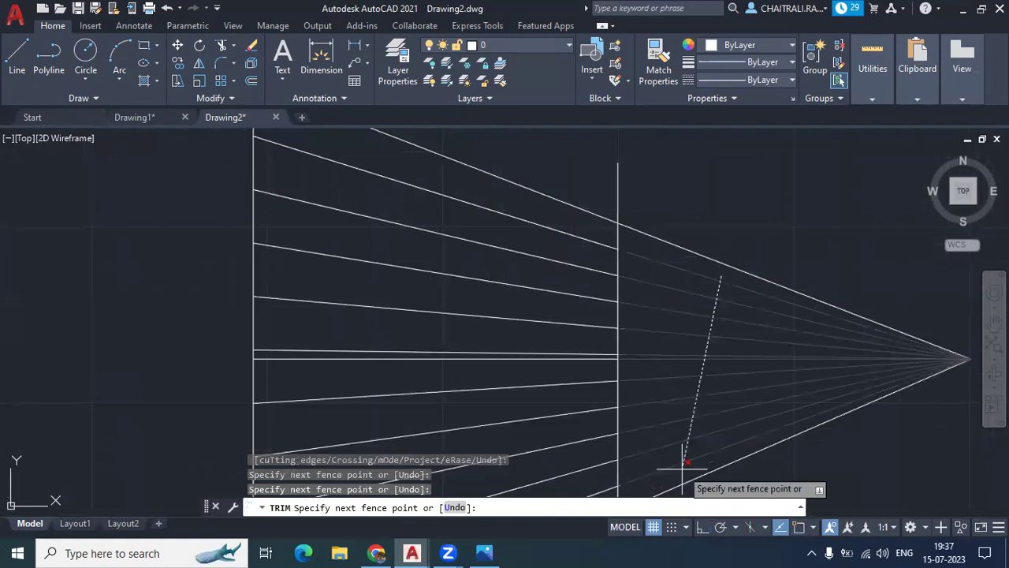
key("Return")
scroll(715, 288, "down", 4)
middle_click_drag(715, 289, 736, 260)
left_click(697, 367)
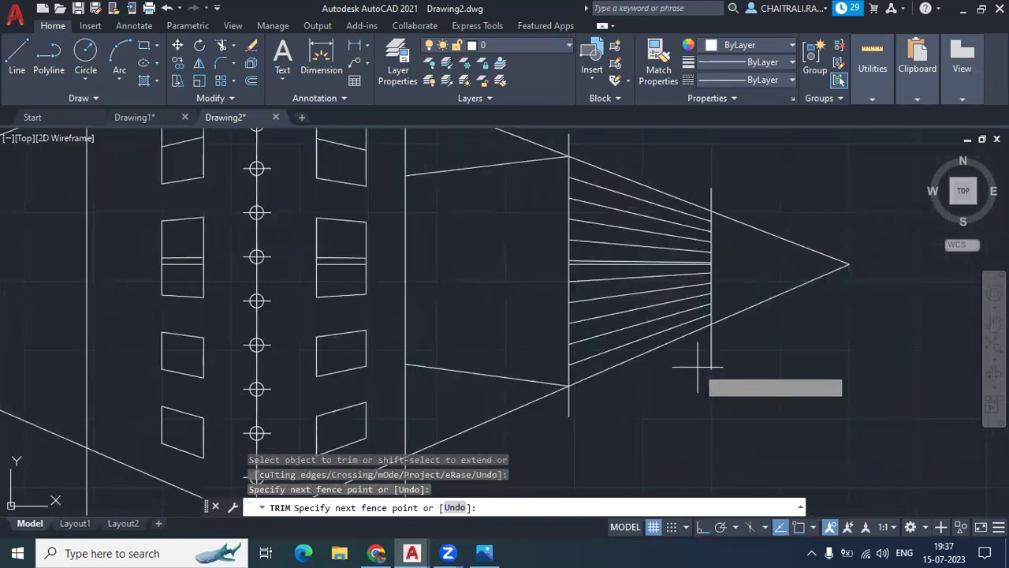
key("Return")
left_click_drag(601, 429, 566, 403)
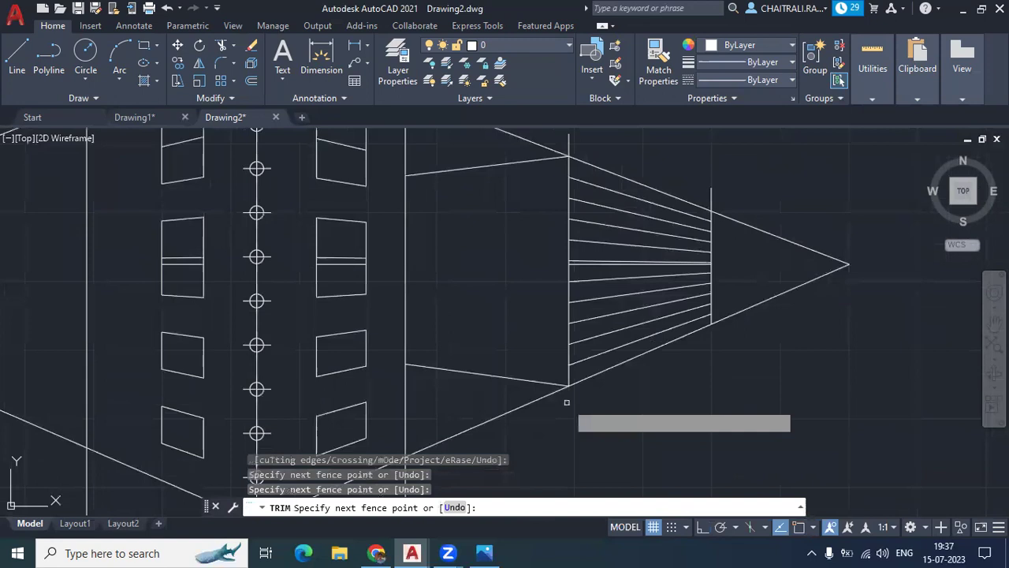
key("Return")
Step: Trim the lines at the building's top and the left construction lines
middle_click_drag(567, 402, 589, 486)
left_click_drag(622, 231, 597, 230)
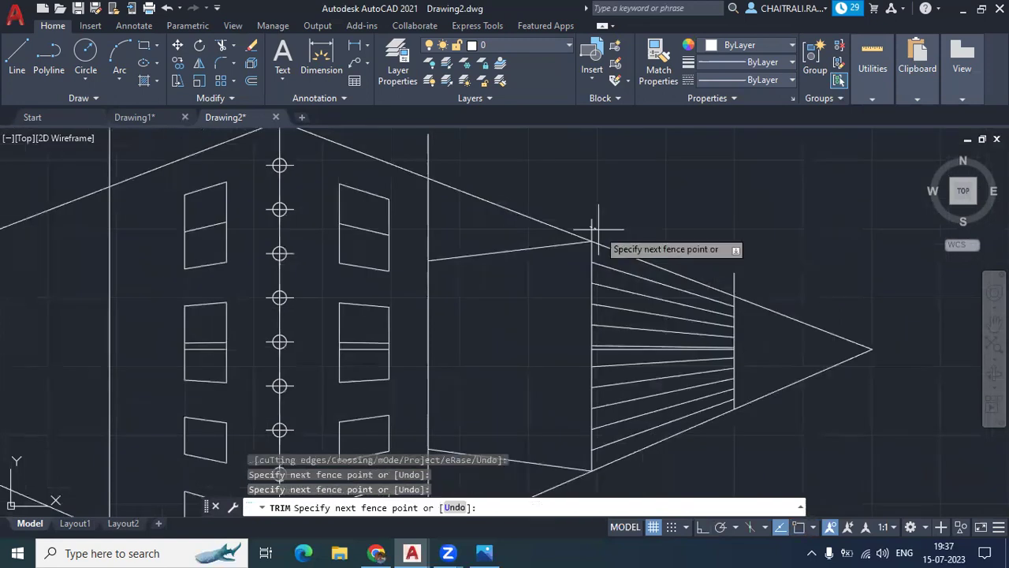
key("Return")
middle_click_drag(706, 267, 878, 376)
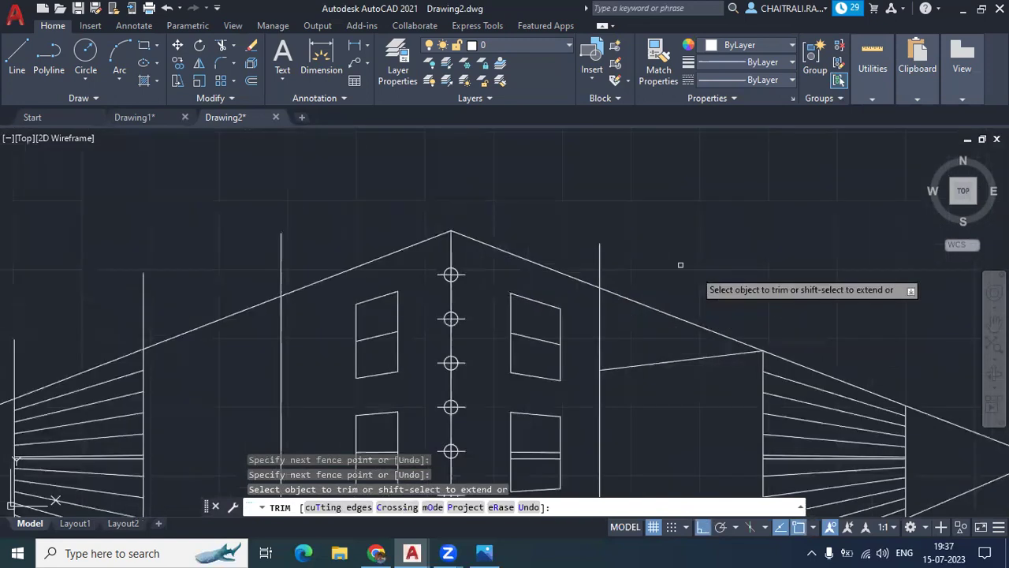
left_click(327, 238)
middle_click_drag(256, 261, 468, 253)
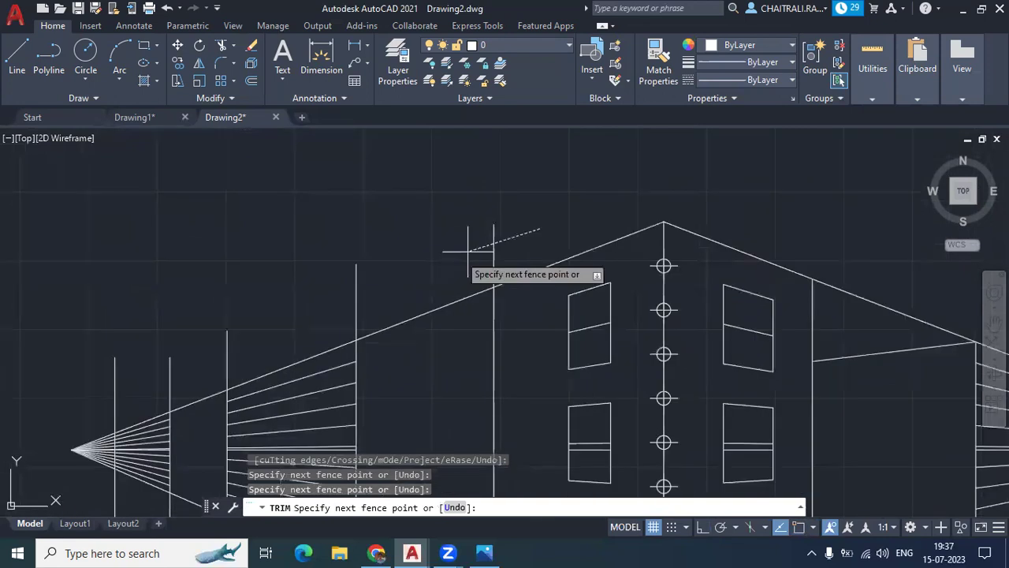
left_click(113, 413)
key("Return")
Step: Trim the lower vertical guide lines on the left and right sides
middle_click_drag(226, 361, 290, 233)
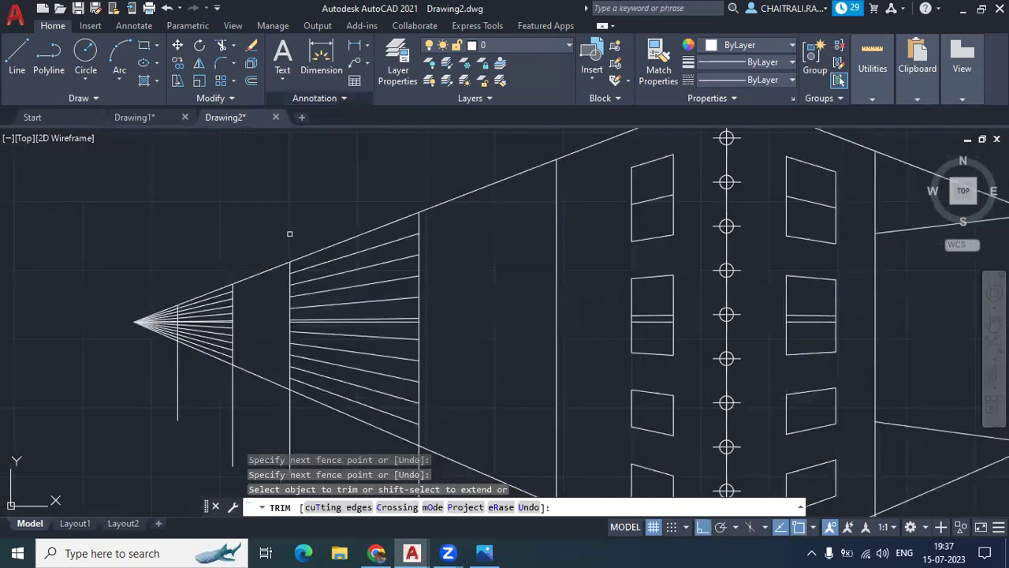
scroll(289, 233, "down", 2)
left_click(234, 196)
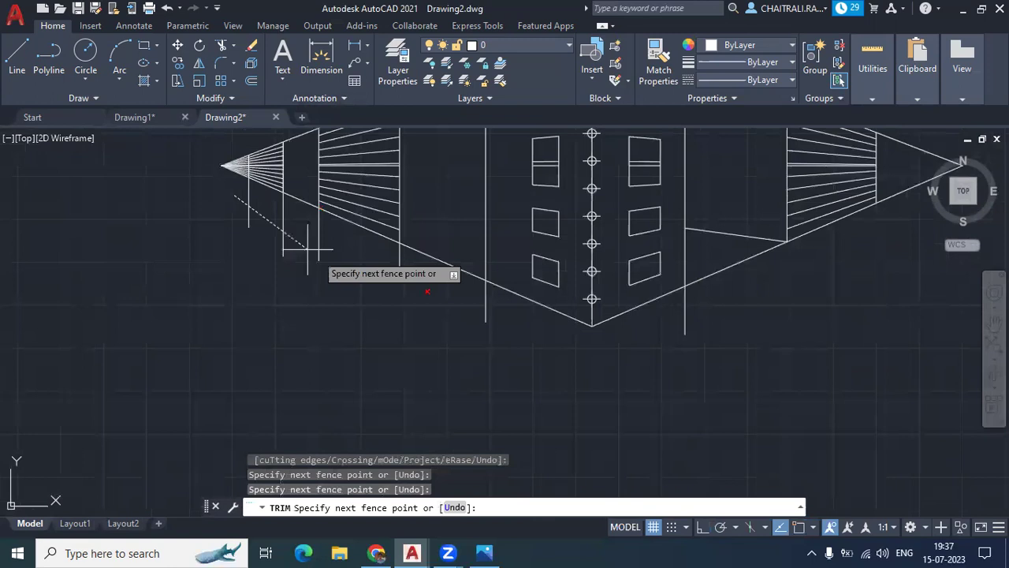
left_click(527, 333)
key("Return")
left_click(643, 340)
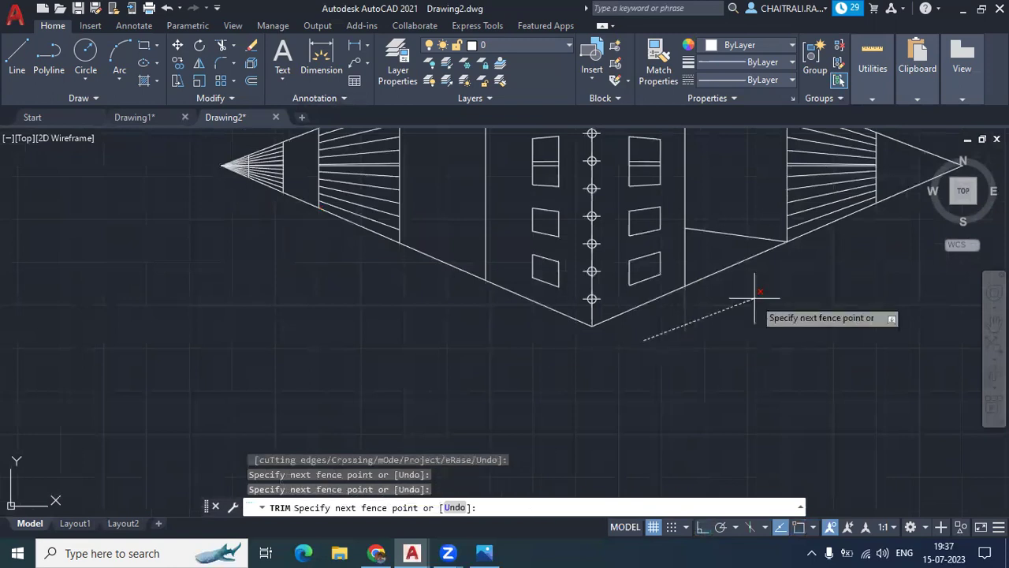
key("Return")
middle_click_drag(754, 299, 741, 418)
key("Return")
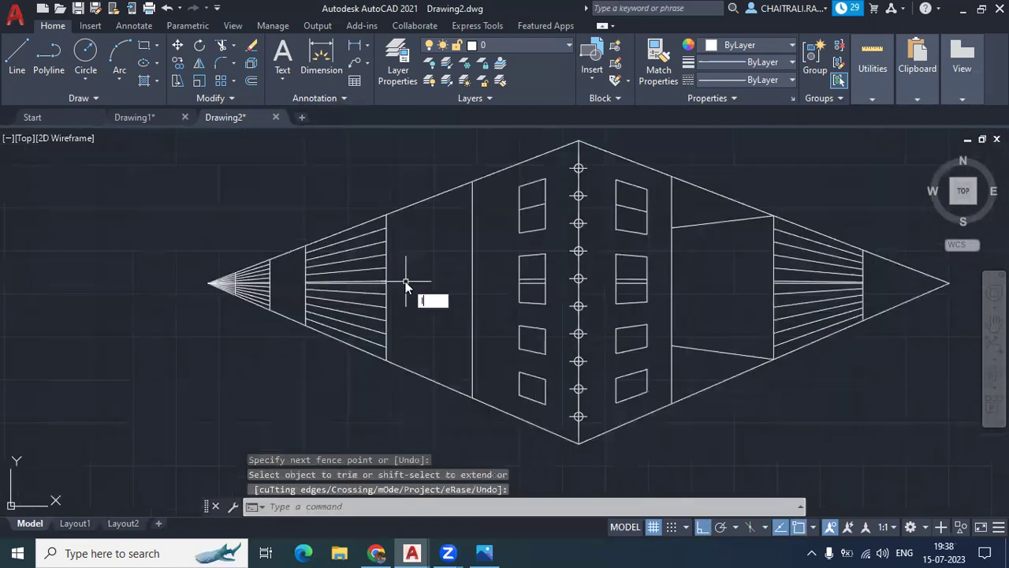
Step: Restart TRIM and begin a fence across the left fan lines
key("Return")
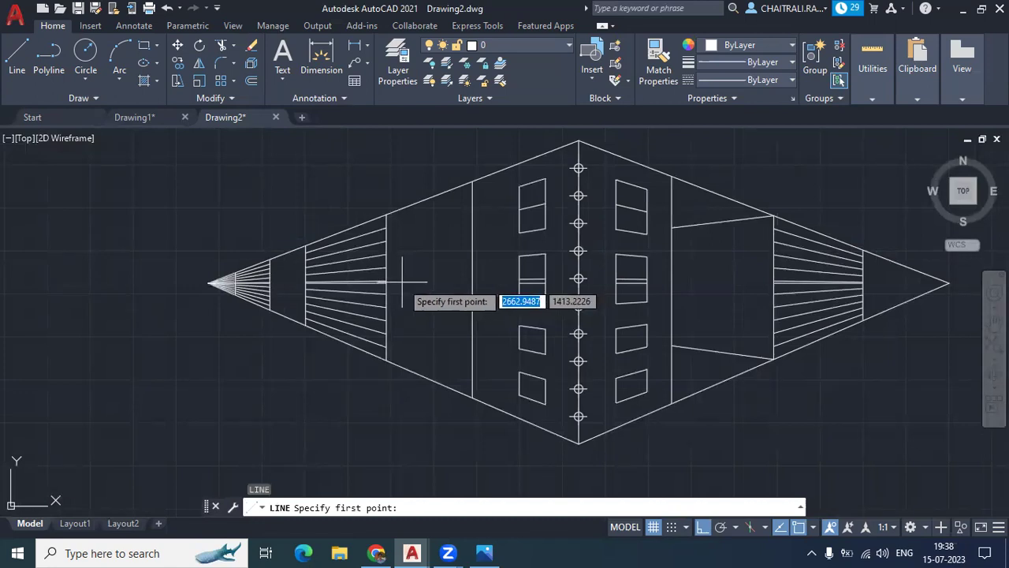
key("Escape")
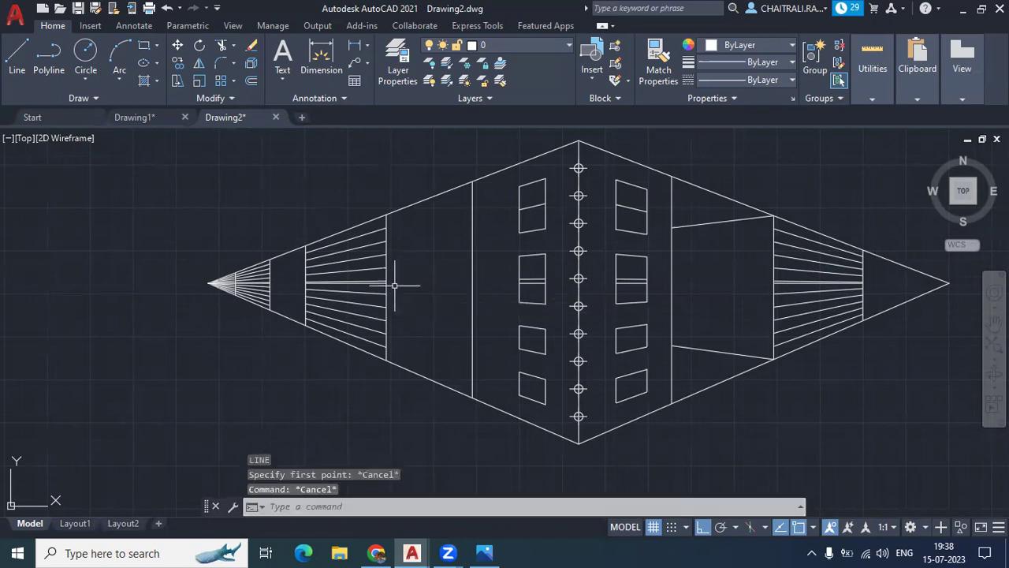
type("TR")
key("Return")
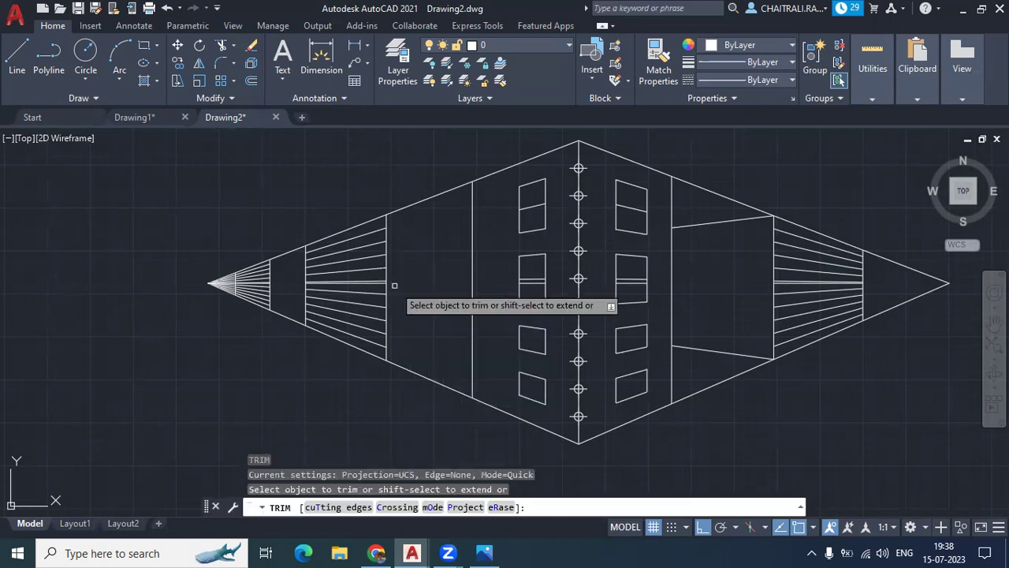
scroll(195, 249, "up", 3)
scroll(195, 249, "up", 2)
scroll(193, 228, "up", 2)
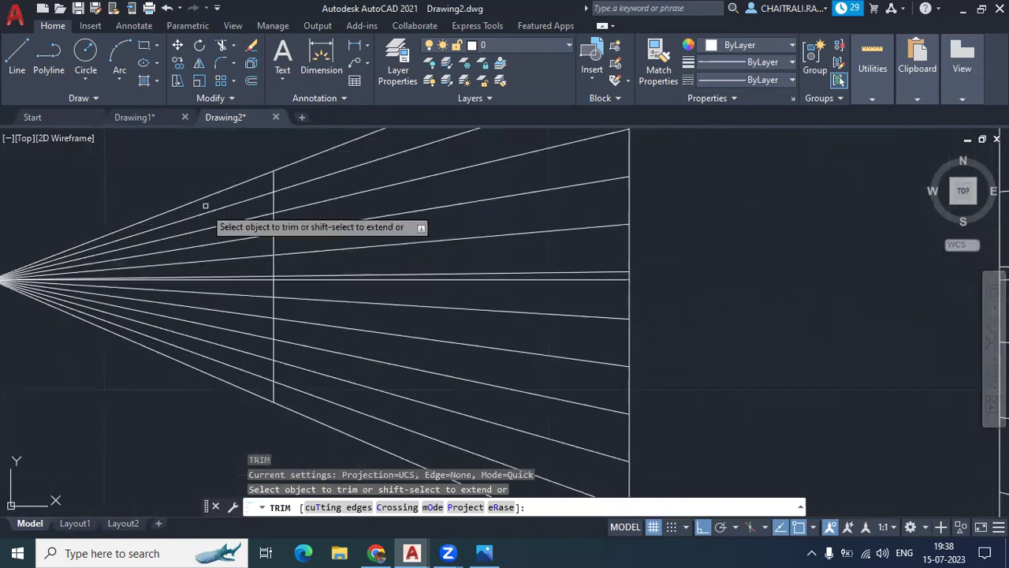
left_click(207, 224)
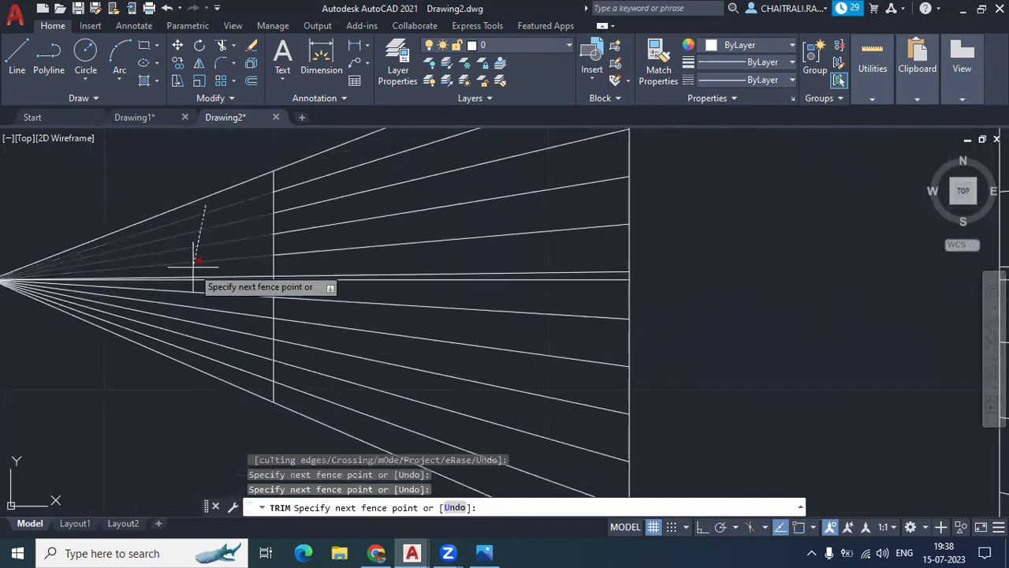
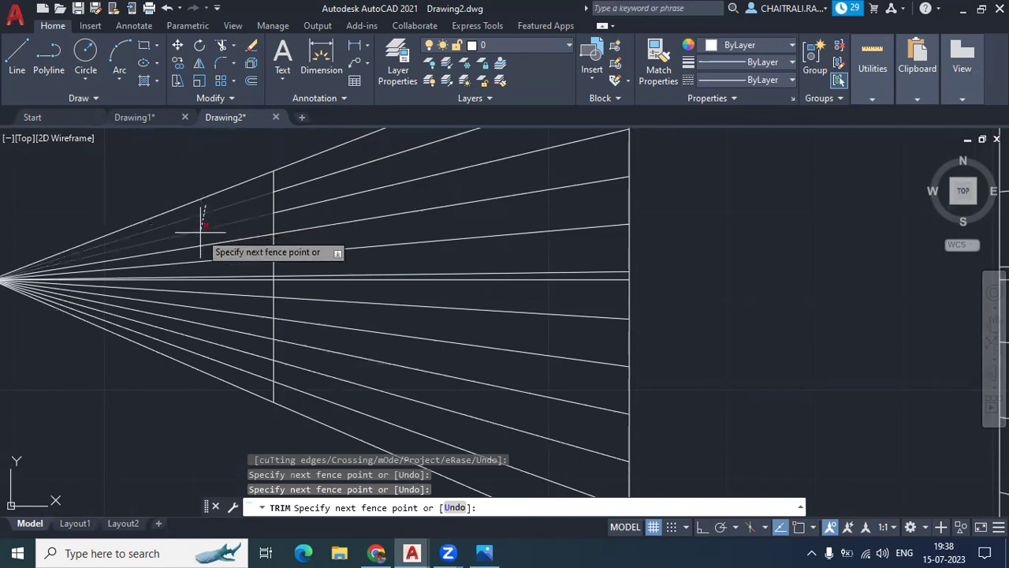
Step: Fence-trim the converging line ends near the pointed tip, then zoom out
key("Return")
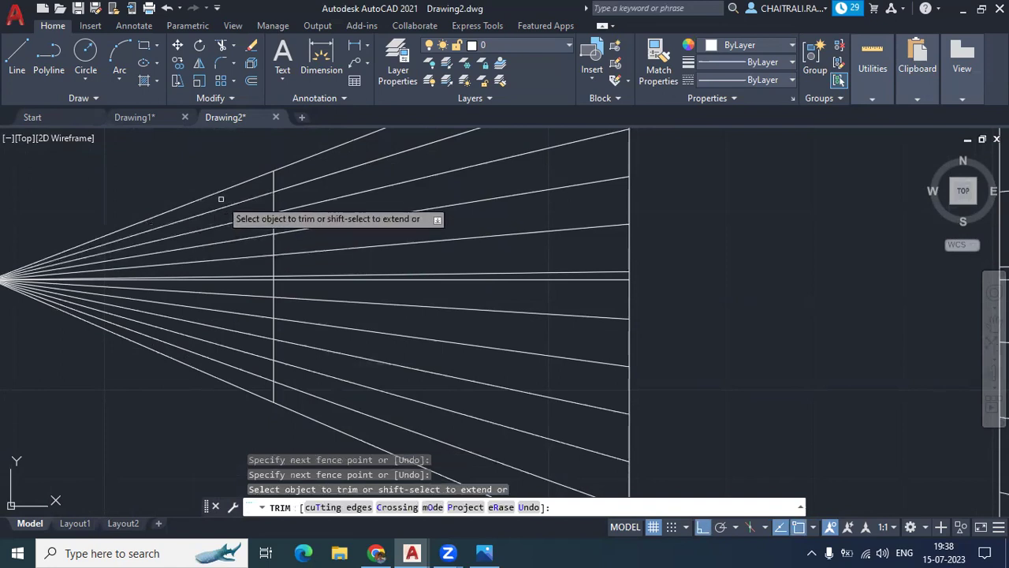
left_click(221, 199)
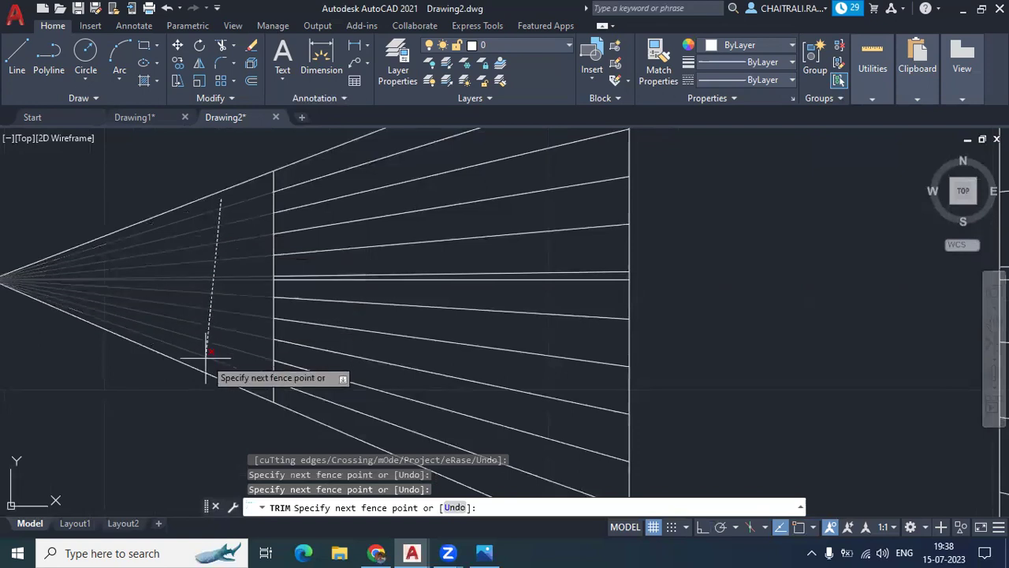
key("Return")
scroll(212, 336, "down", 2)
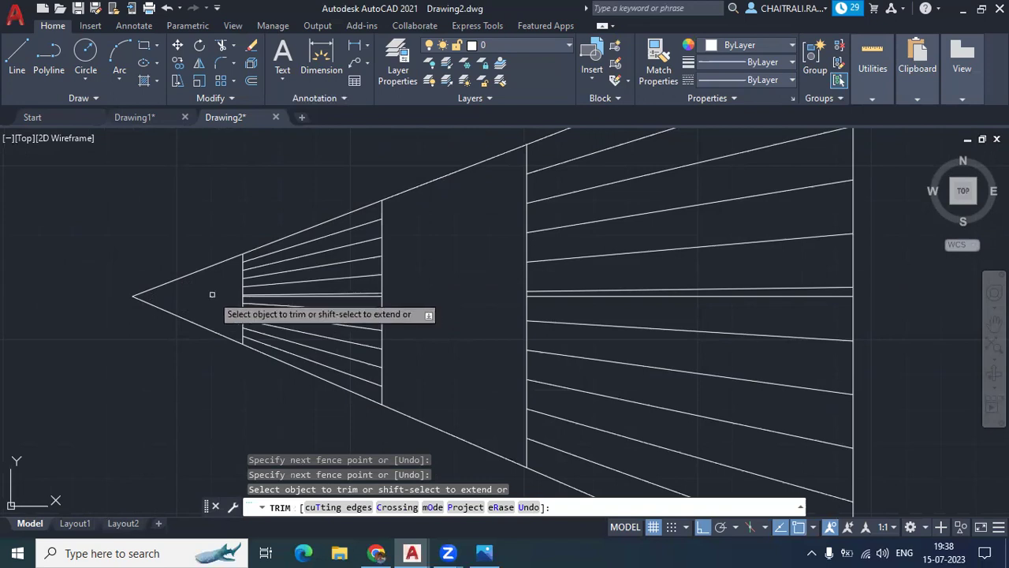
scroll(211, 294, "down", 4)
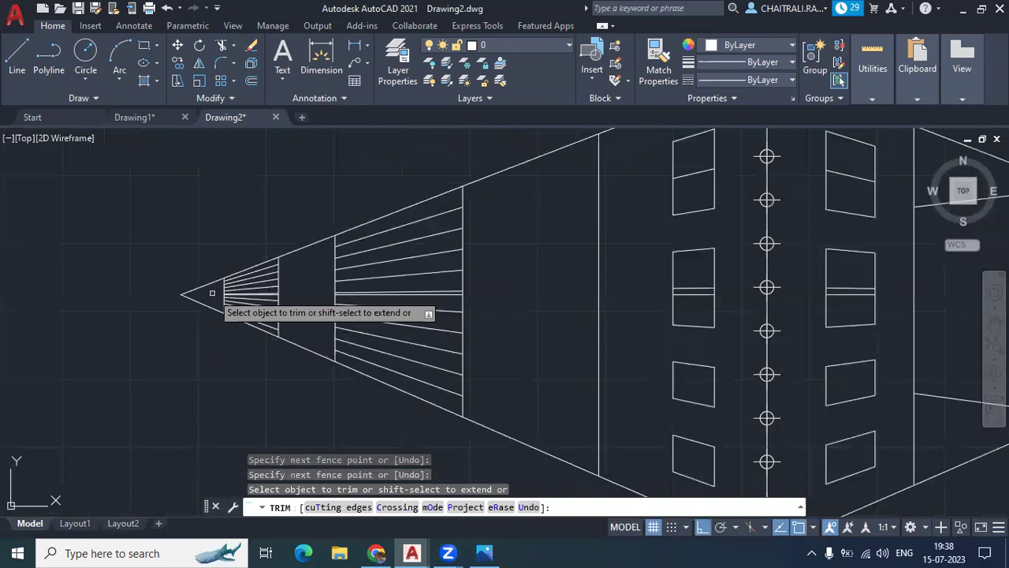
scroll(212, 293, "down", 3)
Step: Draw a line from the left wing's upper corner to the right vanishing point and back down-left
key("Escape")
type("l")
key("Return")
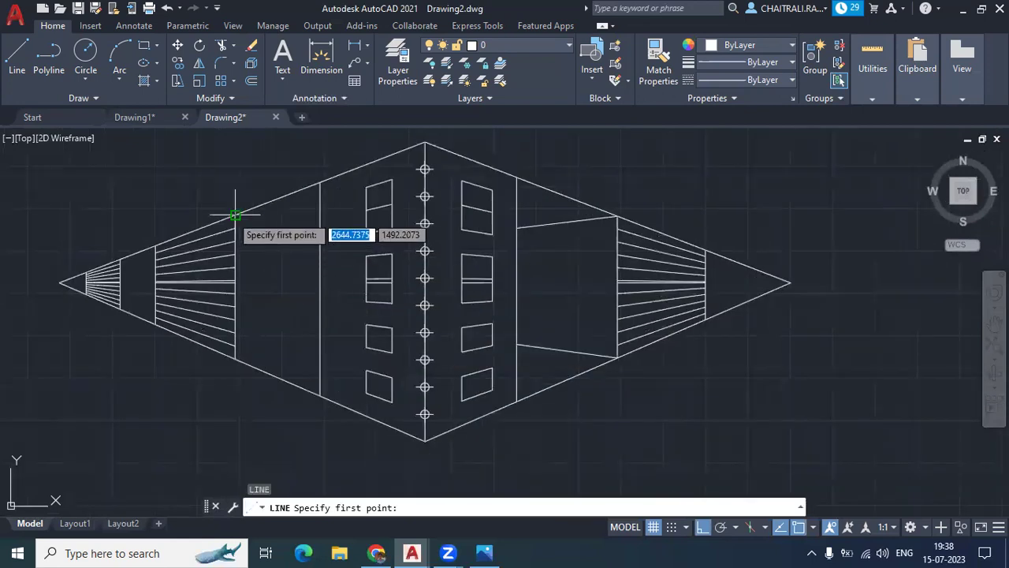
left_click(235, 213)
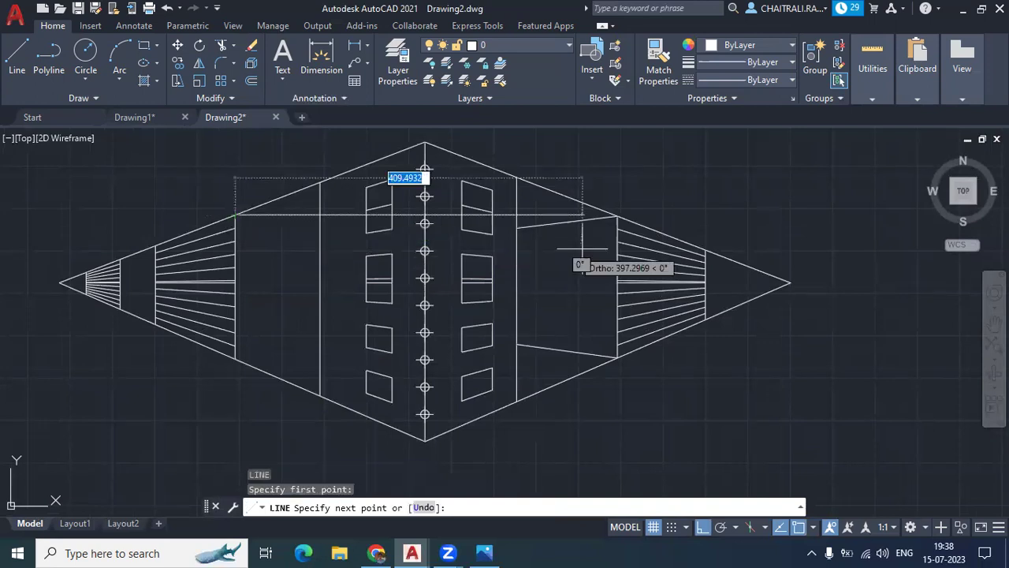
left_click(791, 283)
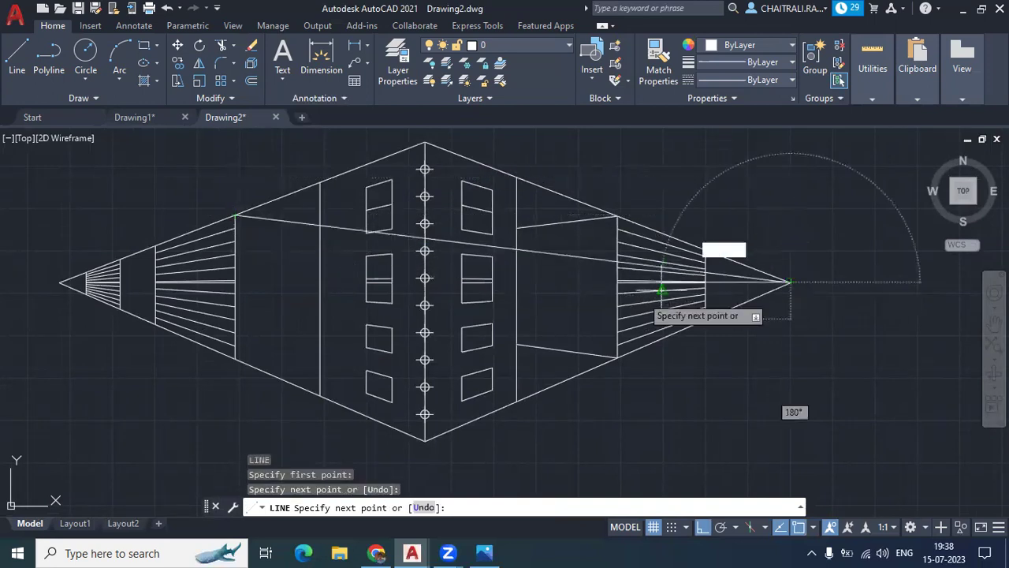
left_click(235, 359)
key("Return")
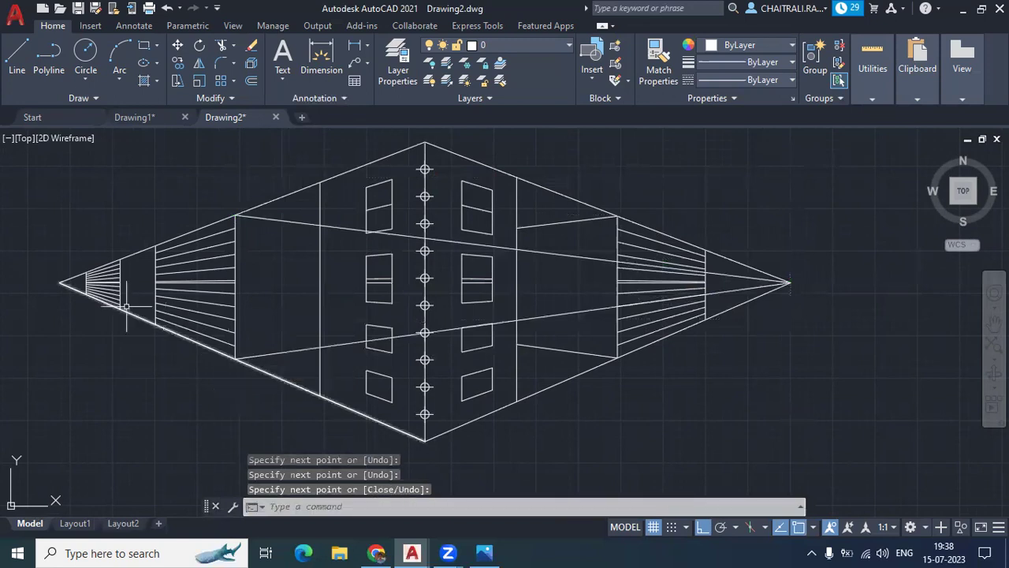
Step: Draw two more lines from the left wing's edge and lower-left corner to the right vanishing point
key("Return")
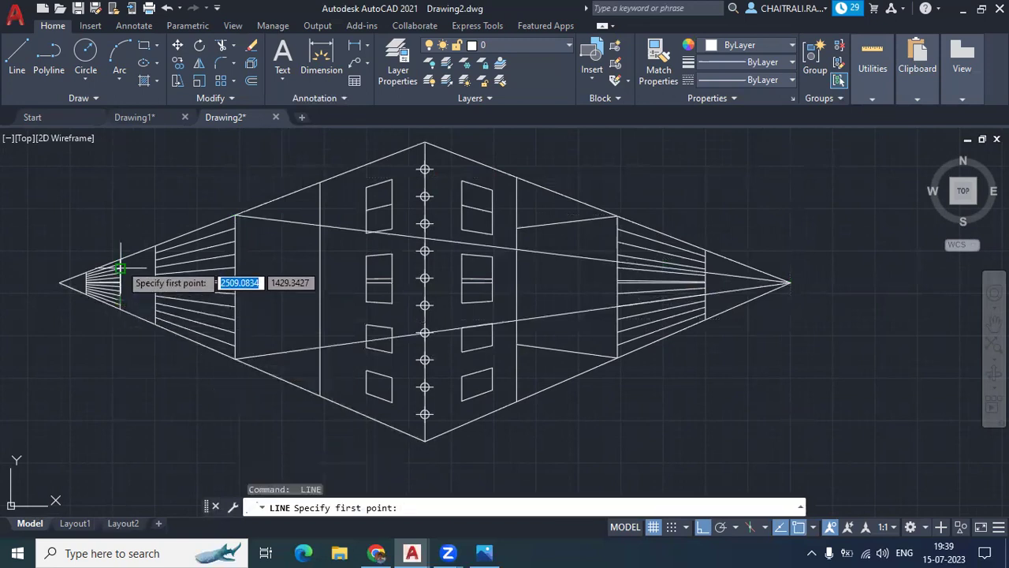
left_click(121, 259)
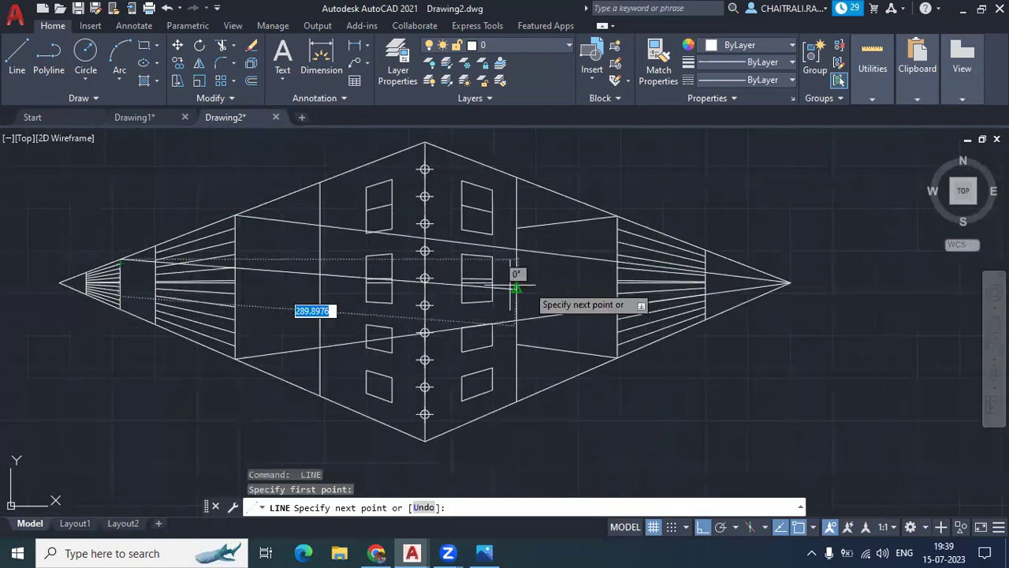
left_click(791, 282)
key("Return")
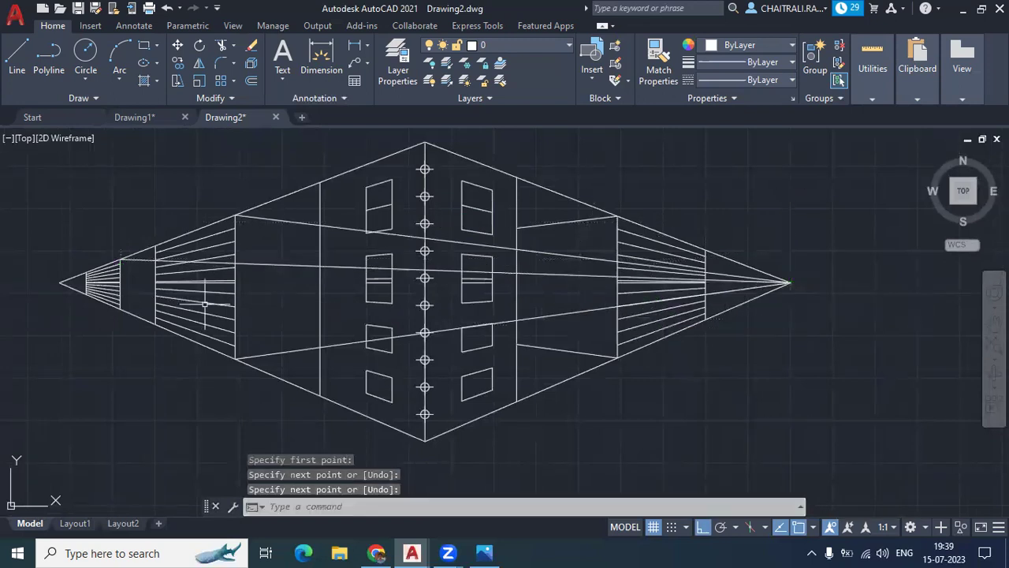
key("Return")
left_click(120, 308)
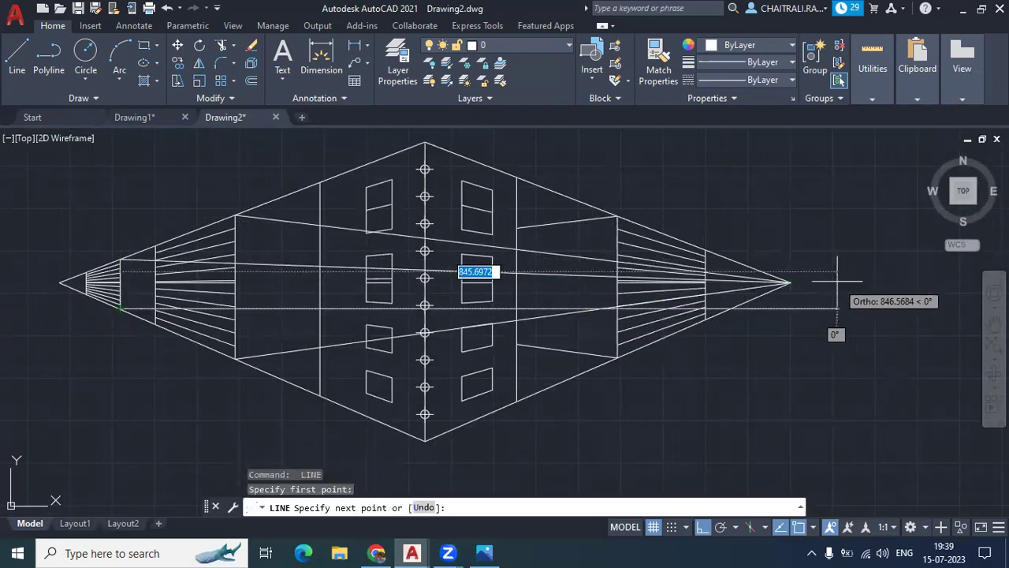
left_click(791, 282)
key("Return")
scroll(289, 279, "up", 4)
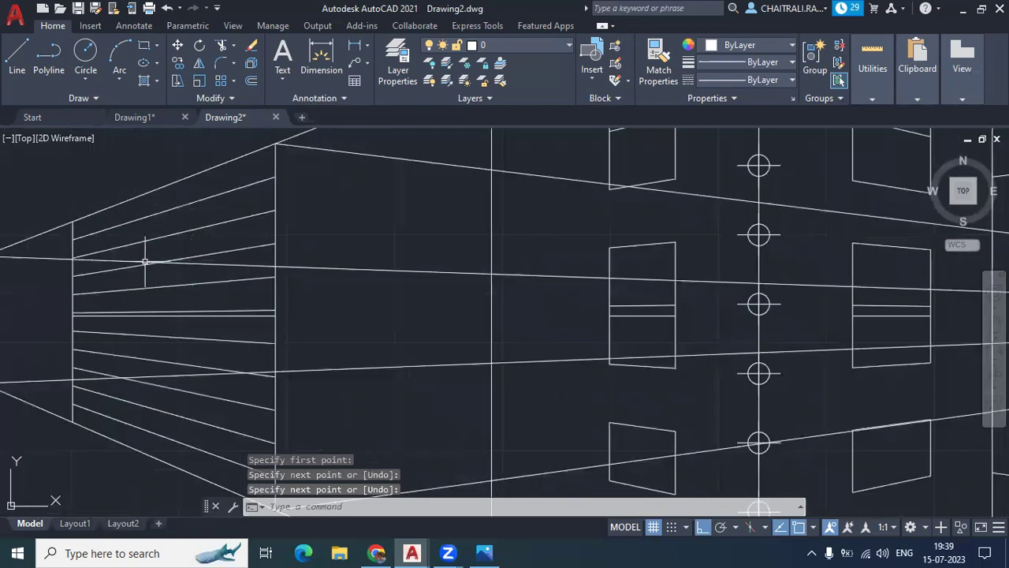
Step: Fence-trim the new lines where they cross the facade, in two TRIM passes
type("tr")
key("Return")
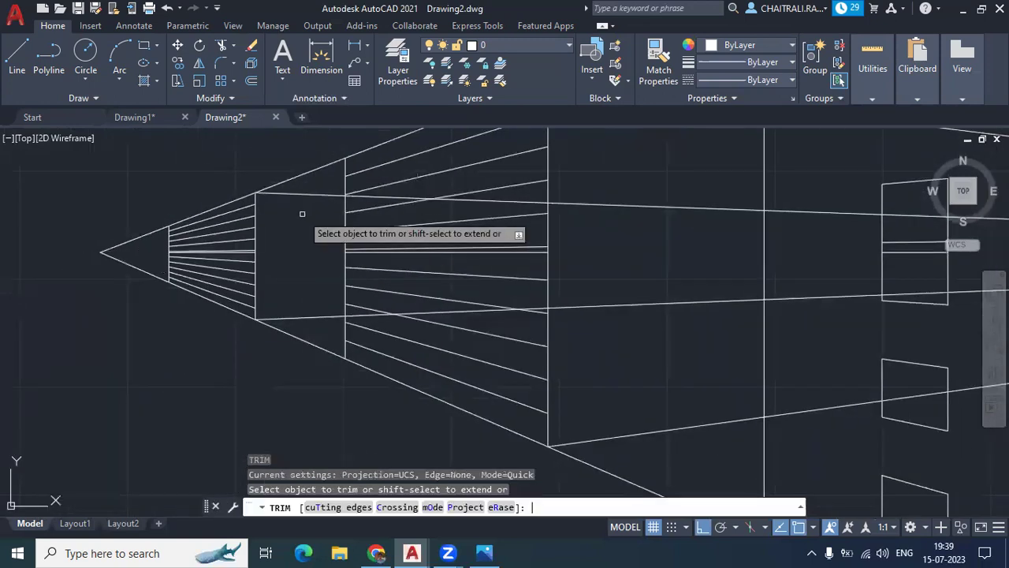
scroll(395, 184, "up", 3)
scroll(410, 176, "down", 3)
scroll(405, 300, "up", 2)
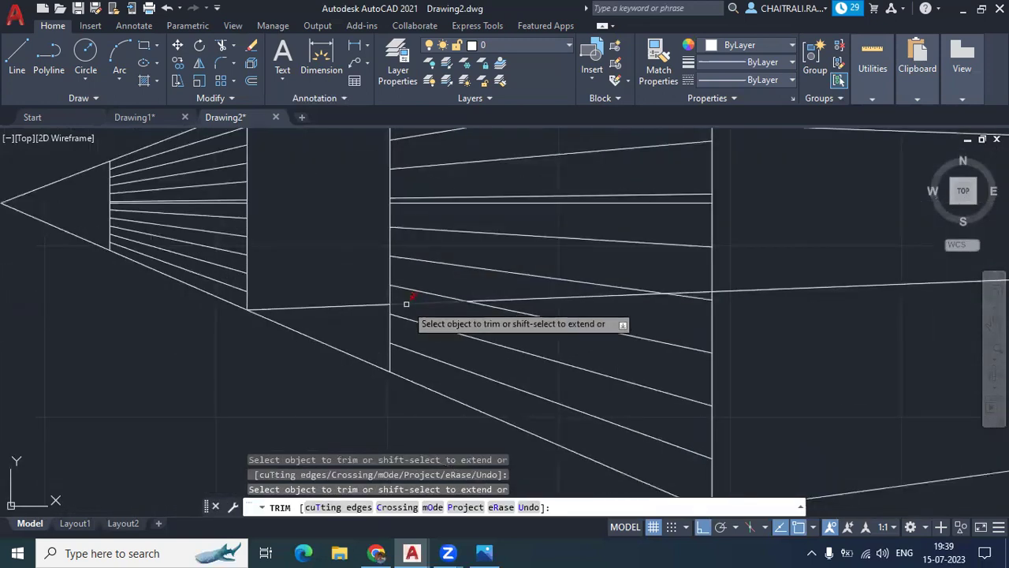
scroll(416, 293, "down", 4)
scroll(472, 310, "up", 1)
scroll(472, 310, "down", 1)
scroll(497, 308, "down", 2)
scroll(471, 304, "up", 1)
scroll(414, 300, "up", 2)
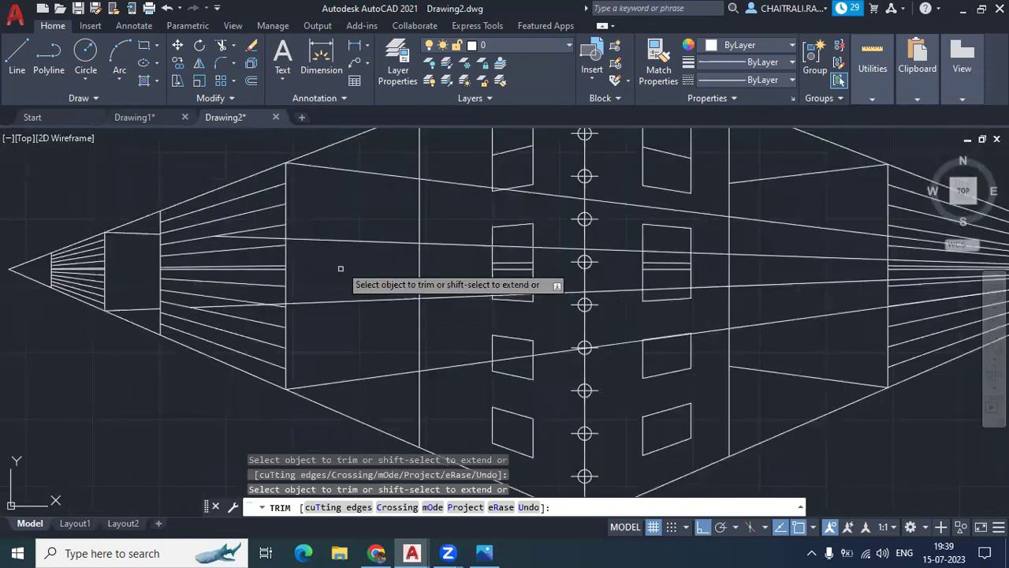
scroll(379, 203, "up", 1)
left_click(471, 184)
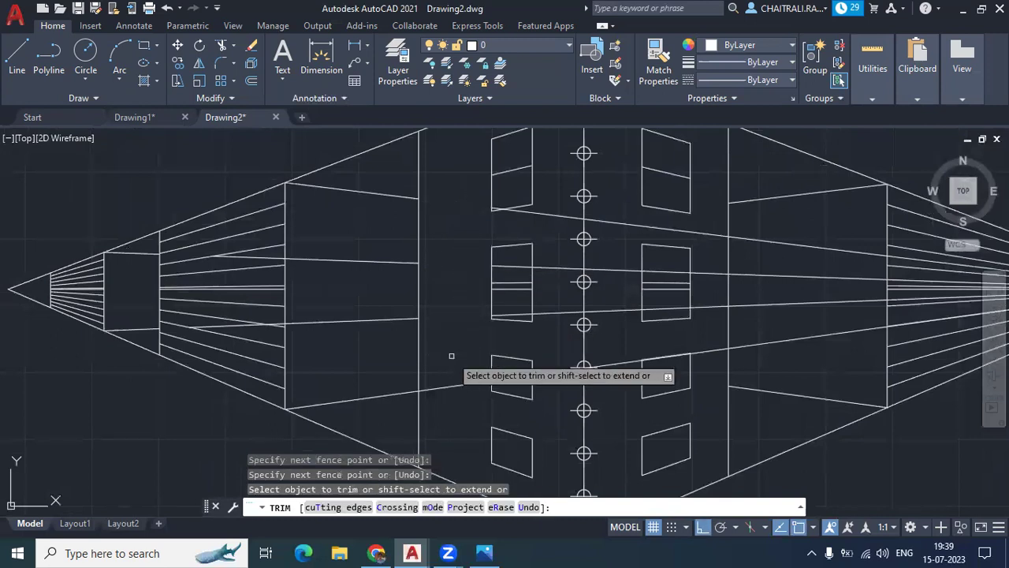
key("Return")
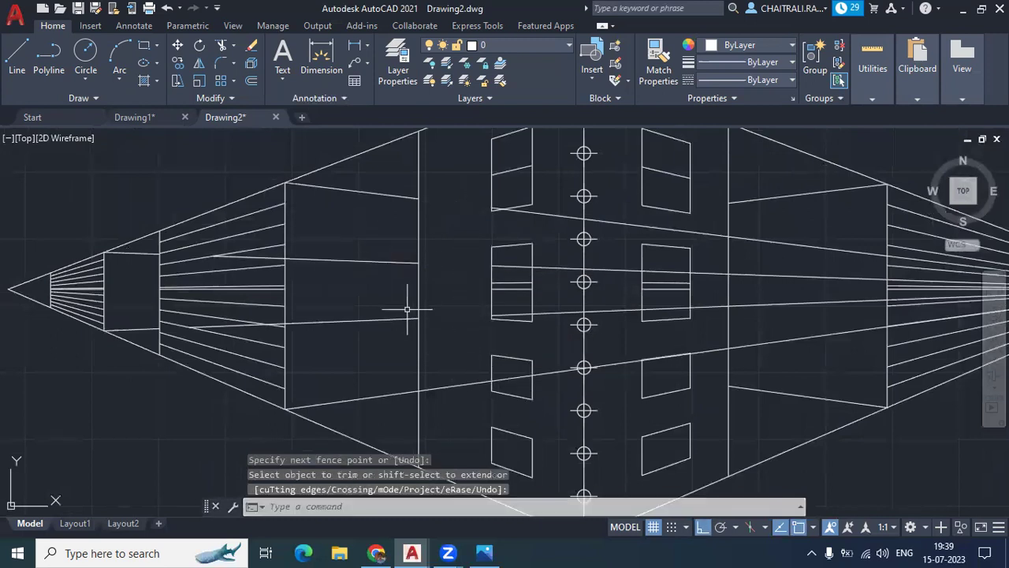
type("r")
key("Return")
left_click(446, 343)
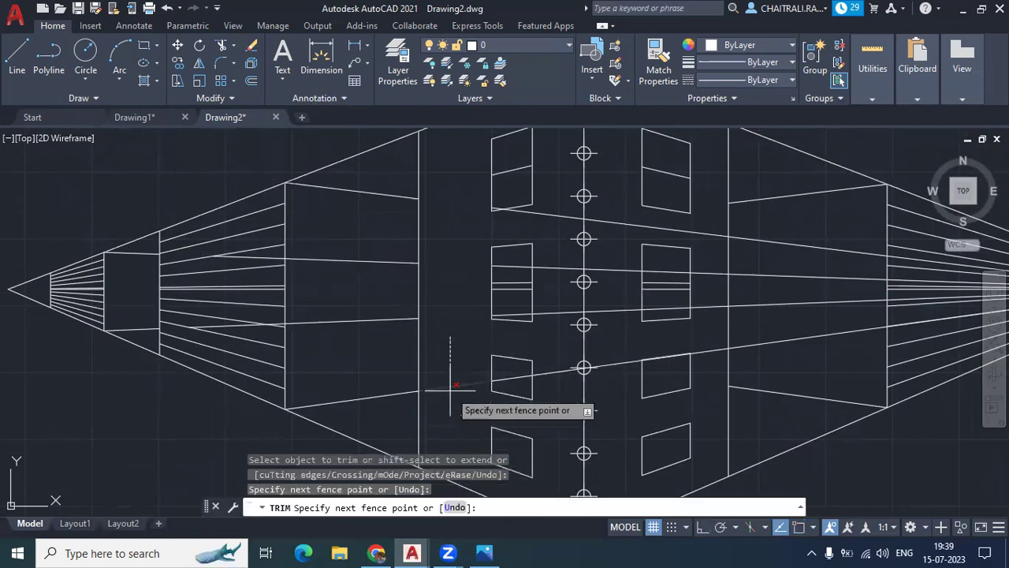
key("Return")
key("Return")
Step: Erase the six long construction lines and zoom to show the whole drawing
left_click(383, 337)
left_click(342, 225)
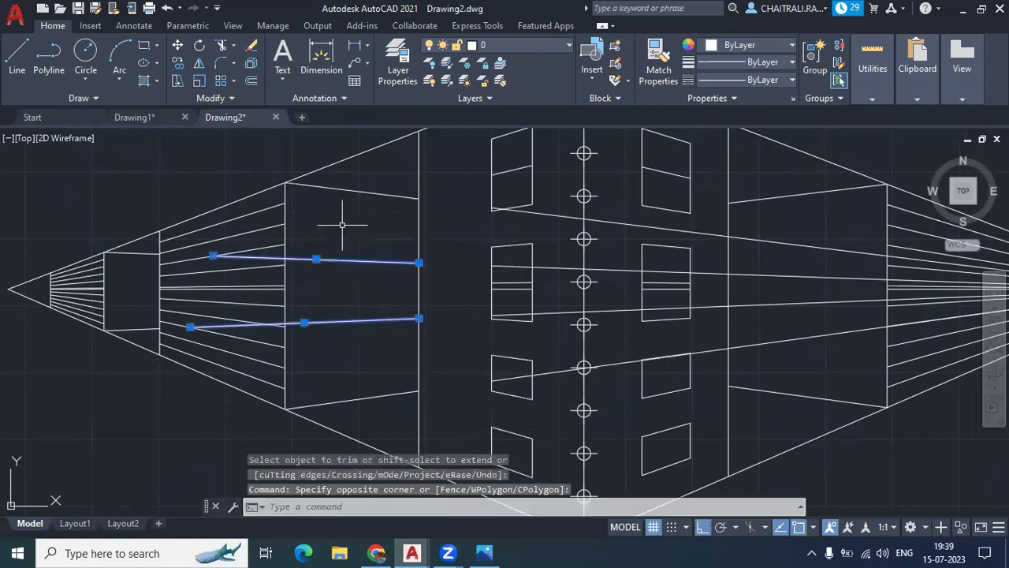
middle_click_drag(506, 292, 441, 297)
left_click(764, 359)
left_click(703, 224)
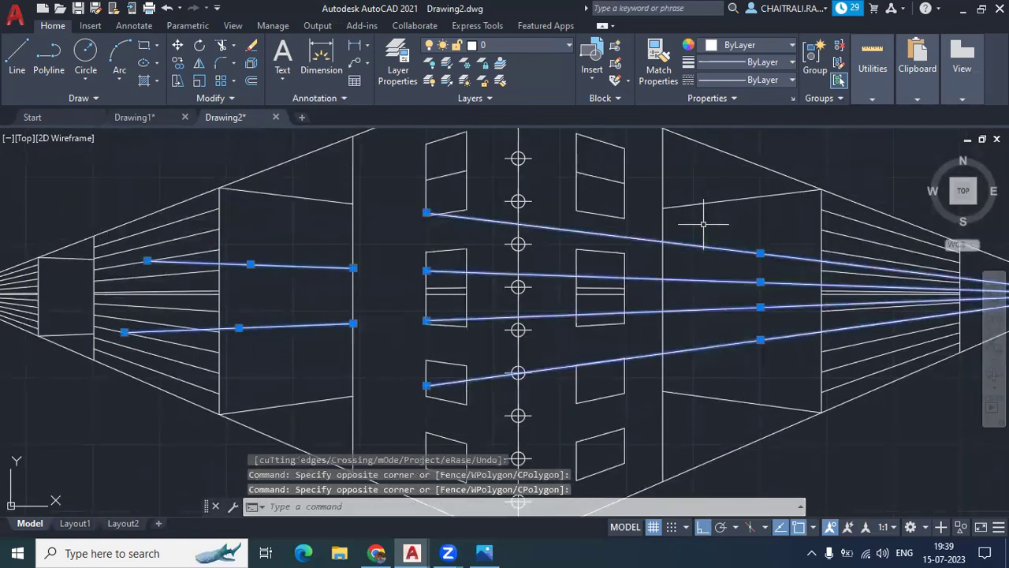
key("Delete")
scroll(721, 240, "down", 2)
scroll(589, 270, "down", 2)
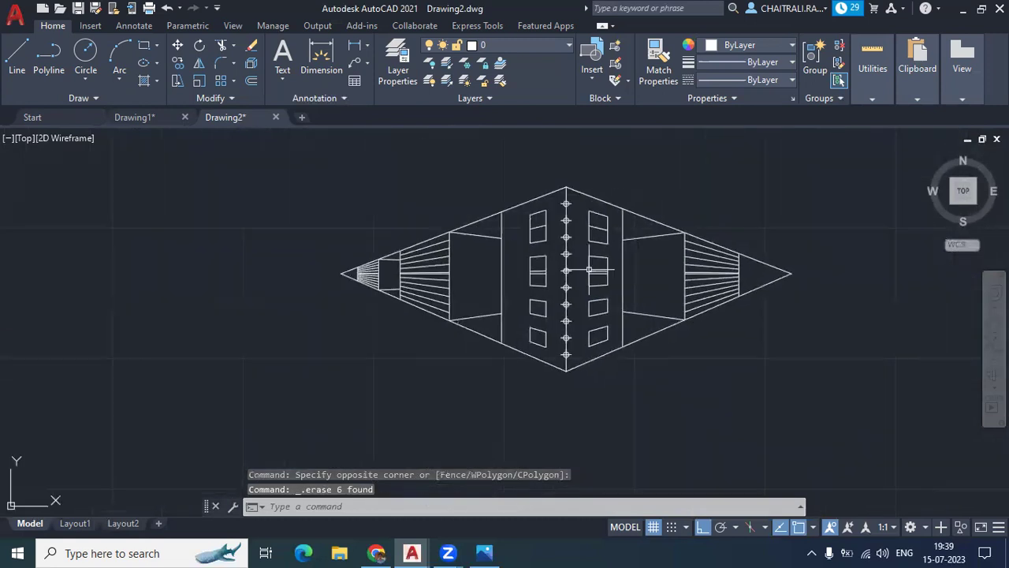
scroll(457, 252, "up", 1)
scroll(450, 277, "up", 1)
scroll(654, 277, "up", 1)
scroll(595, 230, "up", 1)
middle_click_drag(596, 230, 597, 270)
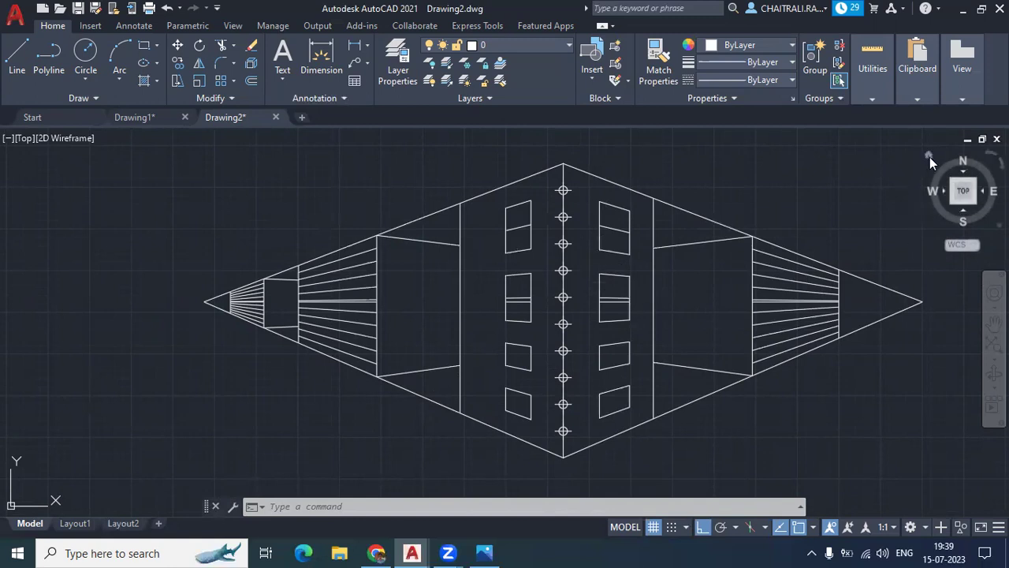
left_click(930, 157)
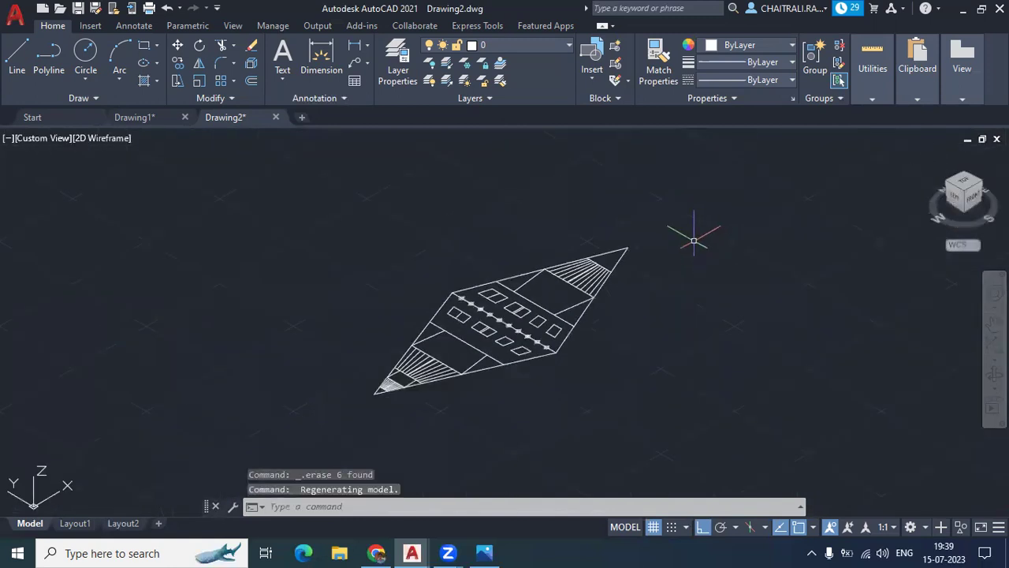
mouse_move(527, 324)
middle_mouse_down("shift")
mouse_move(537, 210)
mouse_move(454, 323)
middle_mouse_up("shift")
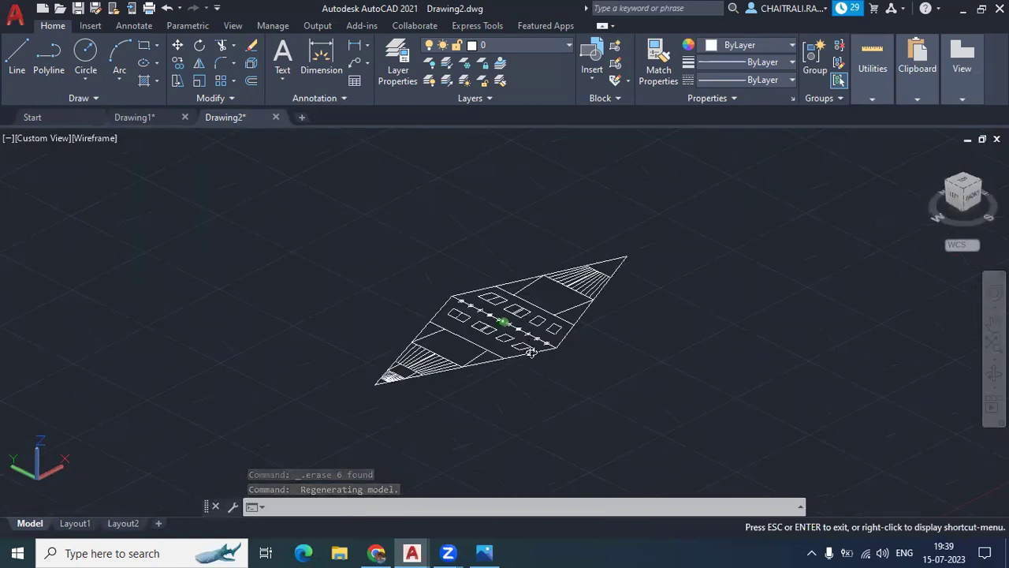
middle_click_drag(453, 323, 968, 206, "shift")
left_click(964, 186)
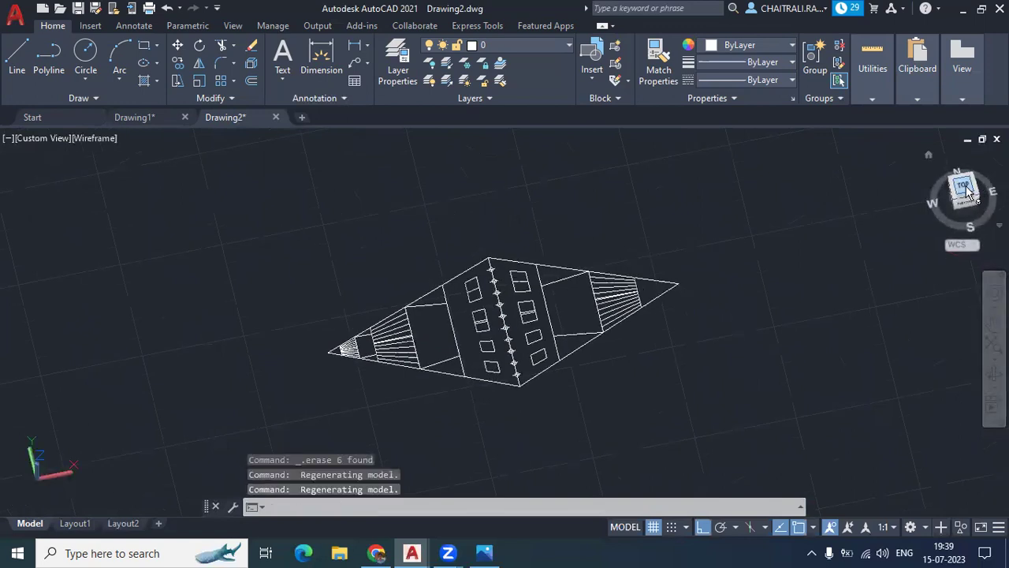
scroll(566, 347, "up", 3)
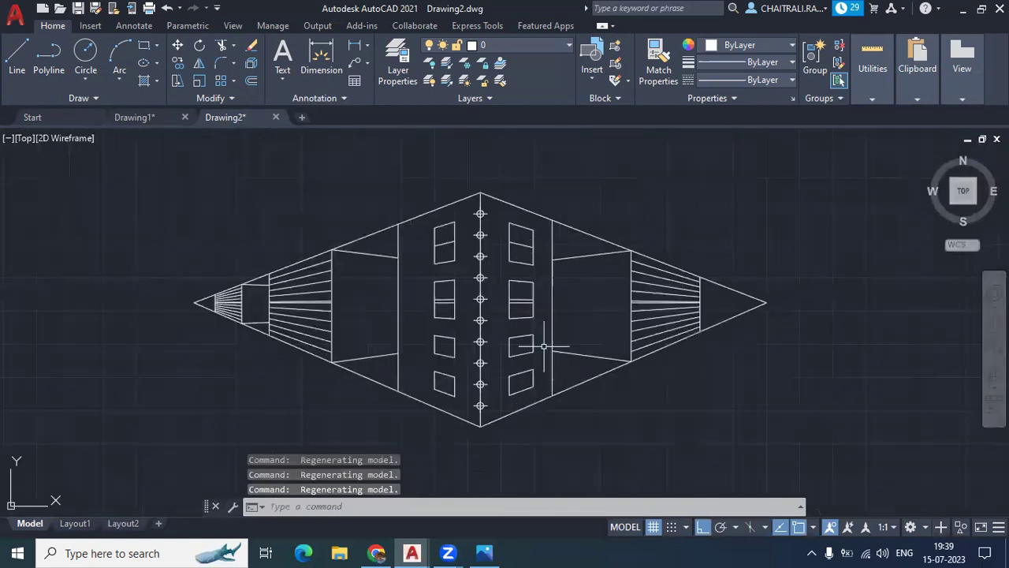
middle_click_drag(598, 280, 530, 228)
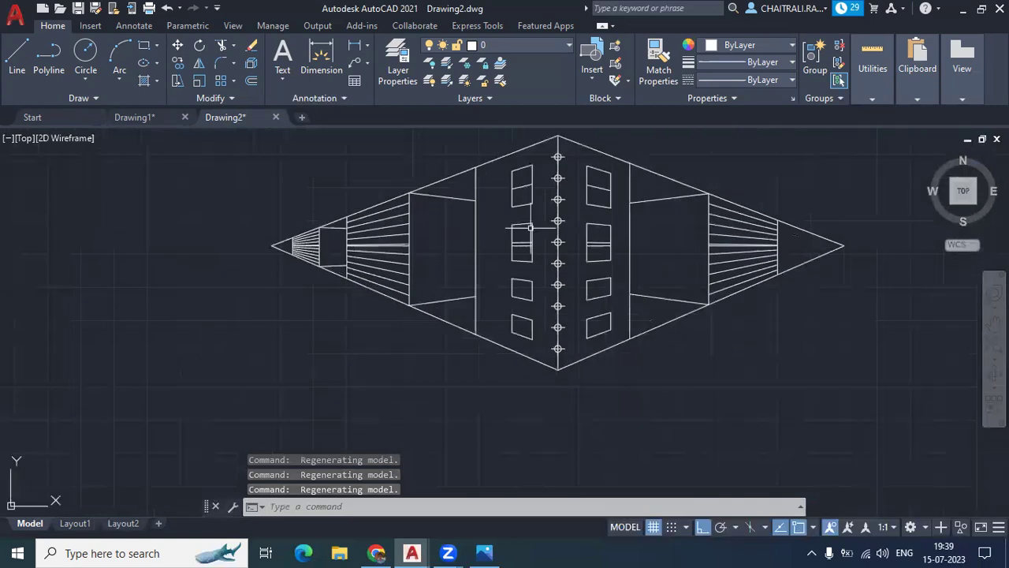
key("Return")
Step: Draw a line down from the building's bottom apex, then on to the right vanishing point
scroll(569, 369, "up", 2)
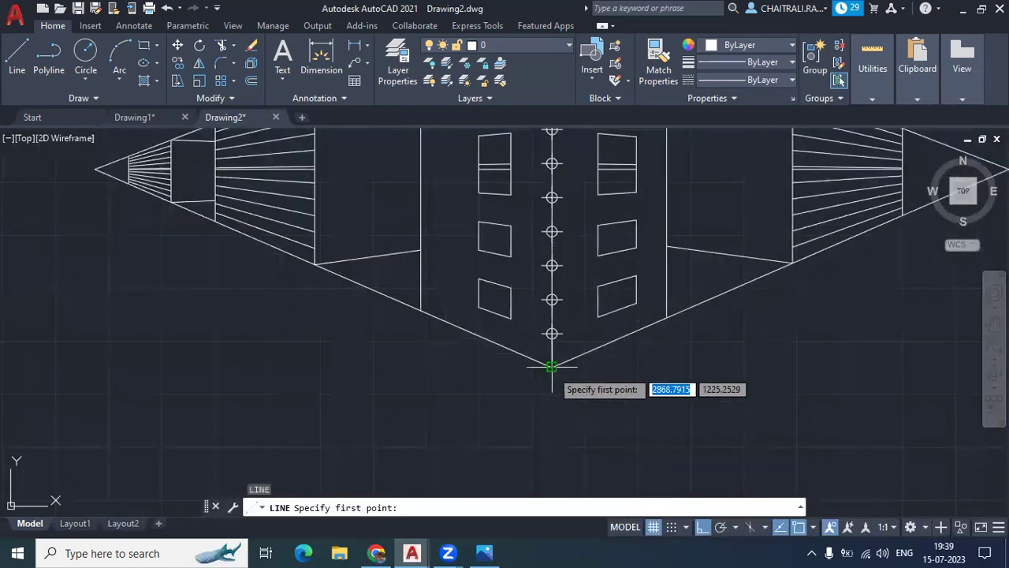
left_click(552, 366)
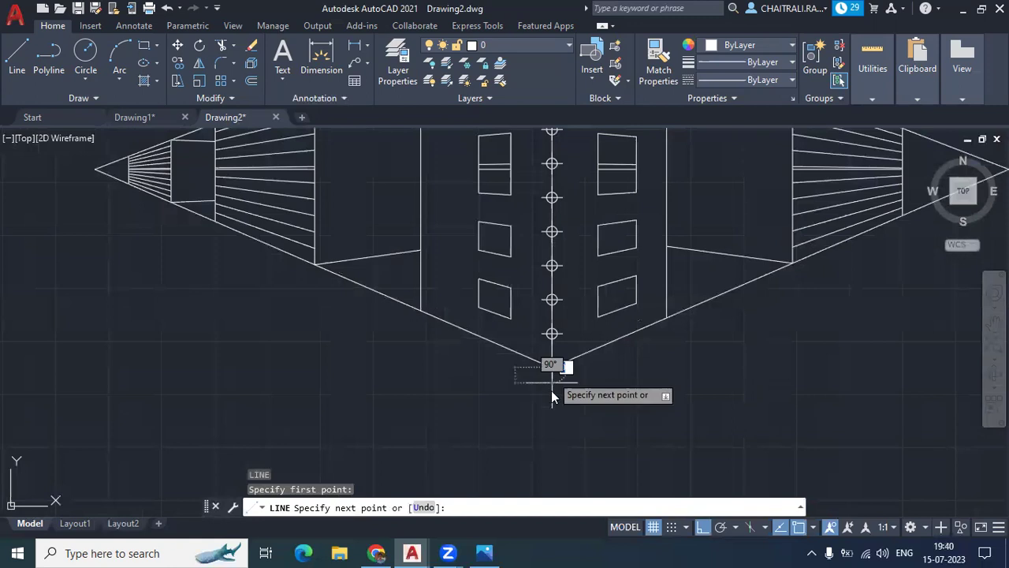
left_click(552, 455)
scroll(587, 418, "down", 4)
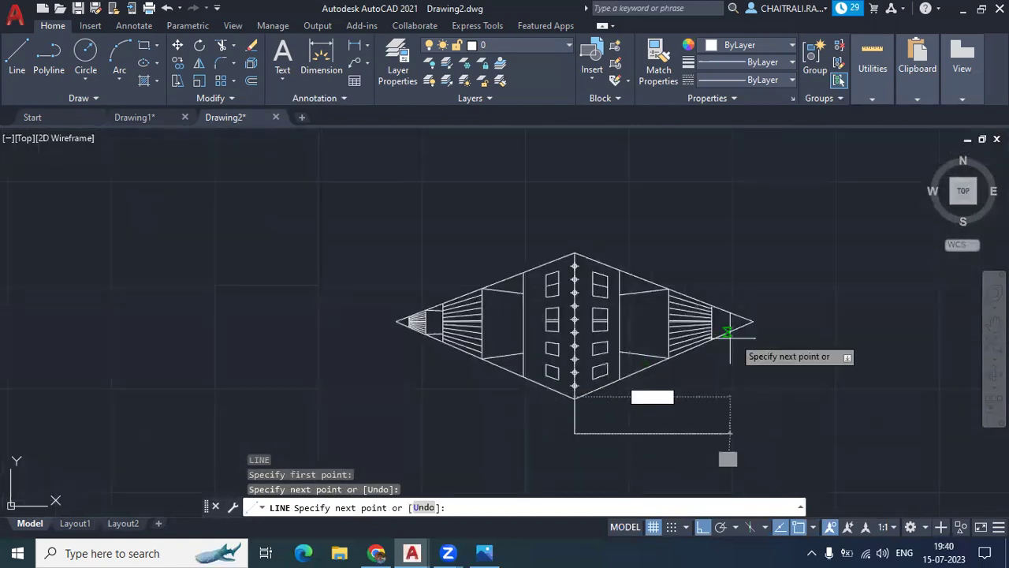
left_click(753, 323)
key("Return")
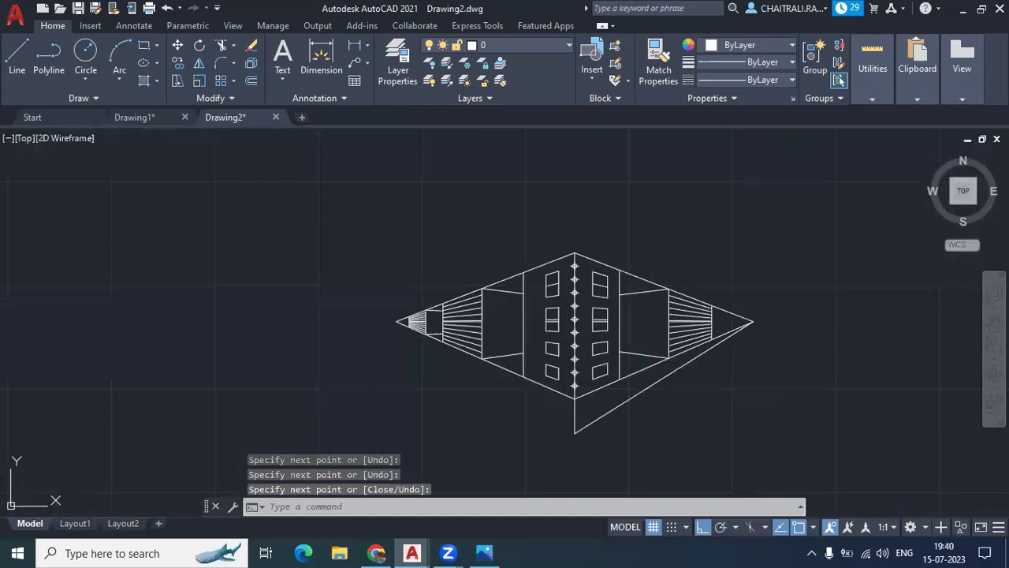
Step: Draw lines from the lower point to the left and right vanishing points
key("Return")
left_click(574, 433)
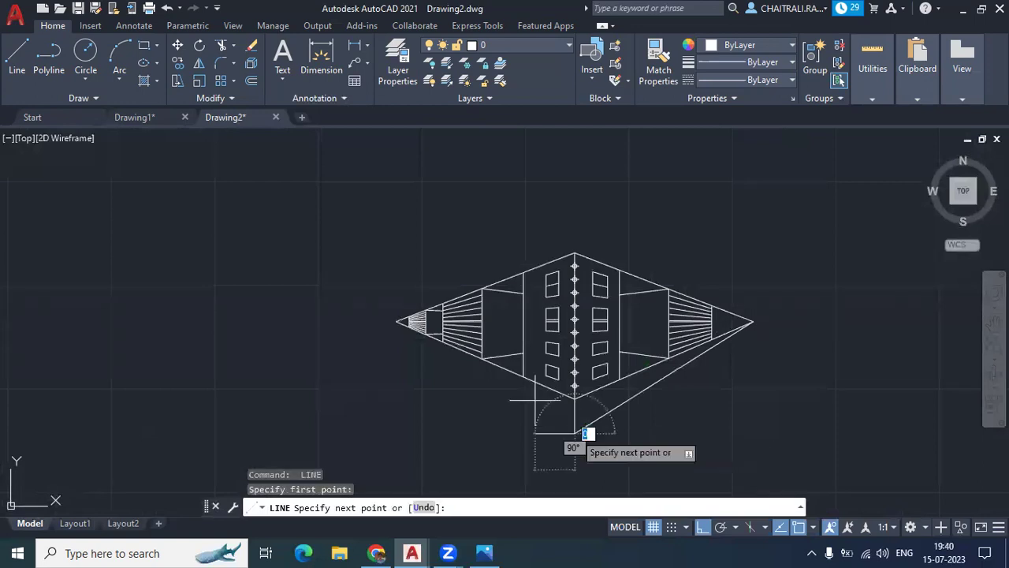
left_click(396, 321)
key("Return")
key("Return")
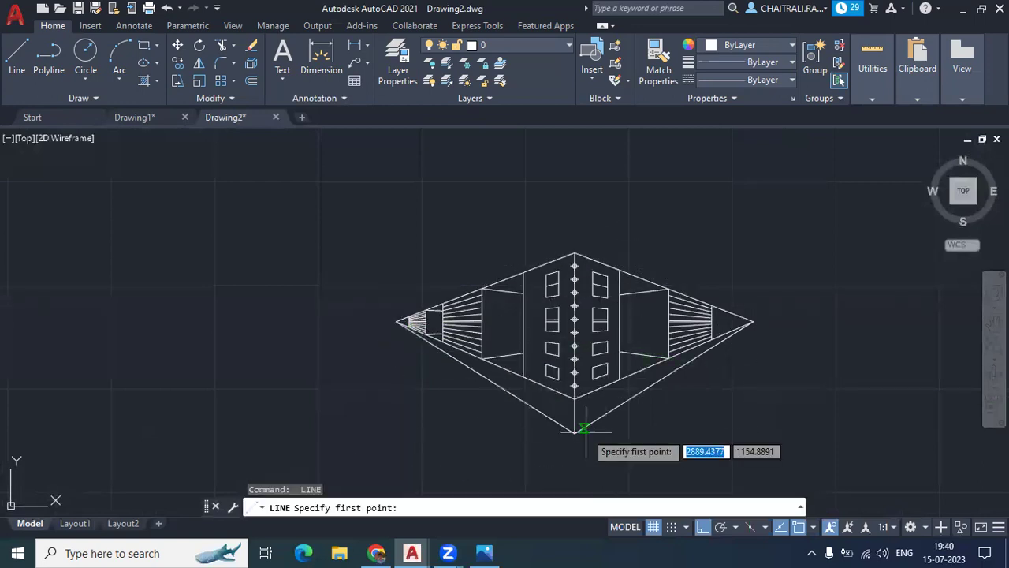
left_click(575, 433)
scroll(575, 430, "up", 2)
scroll(578, 411, "up", 2)
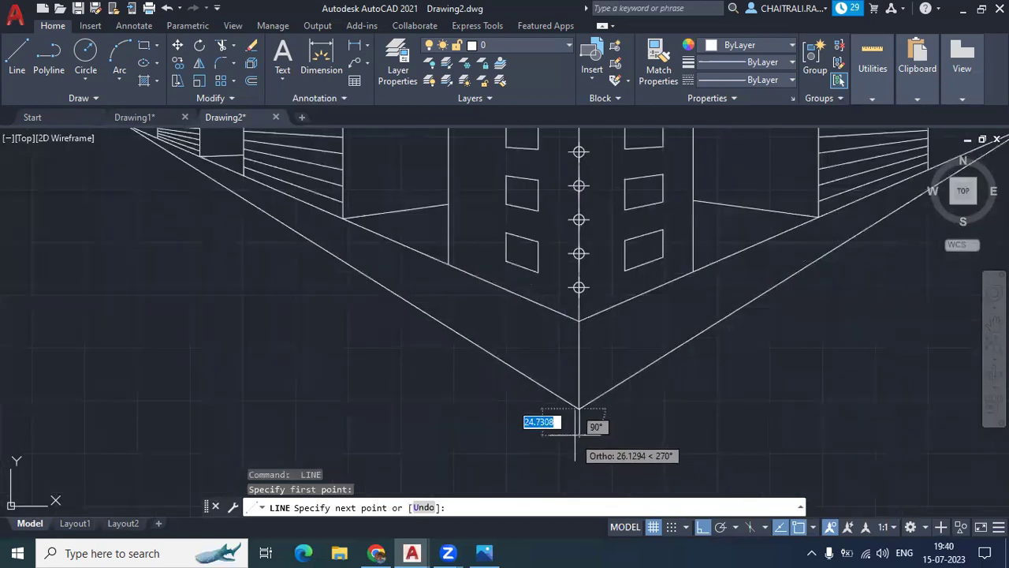
scroll(579, 410, "down", 4)
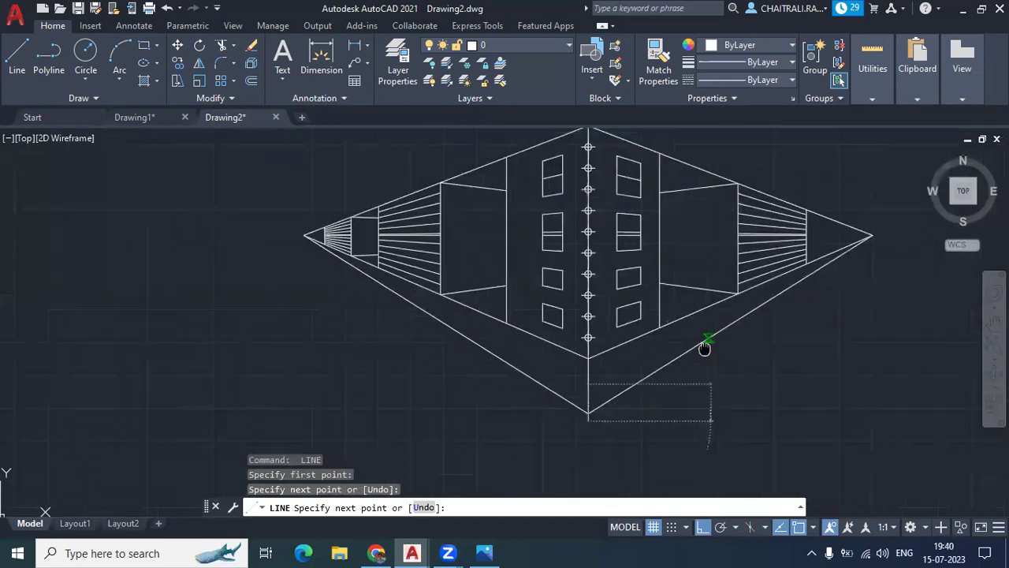
left_click(826, 285)
key("Return")
scroll(570, 442, "up", 2)
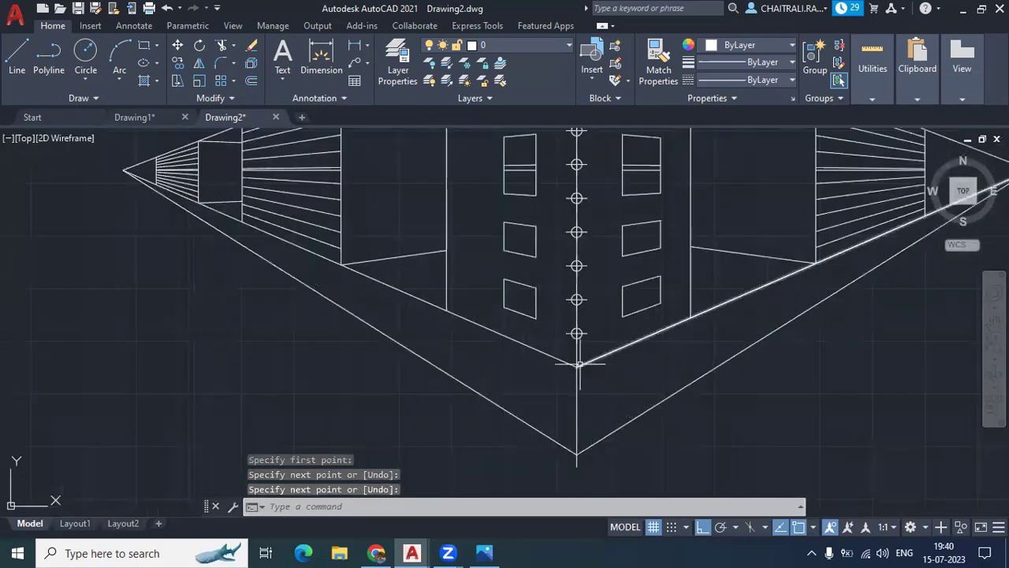
scroll(579, 456, "down", 4)
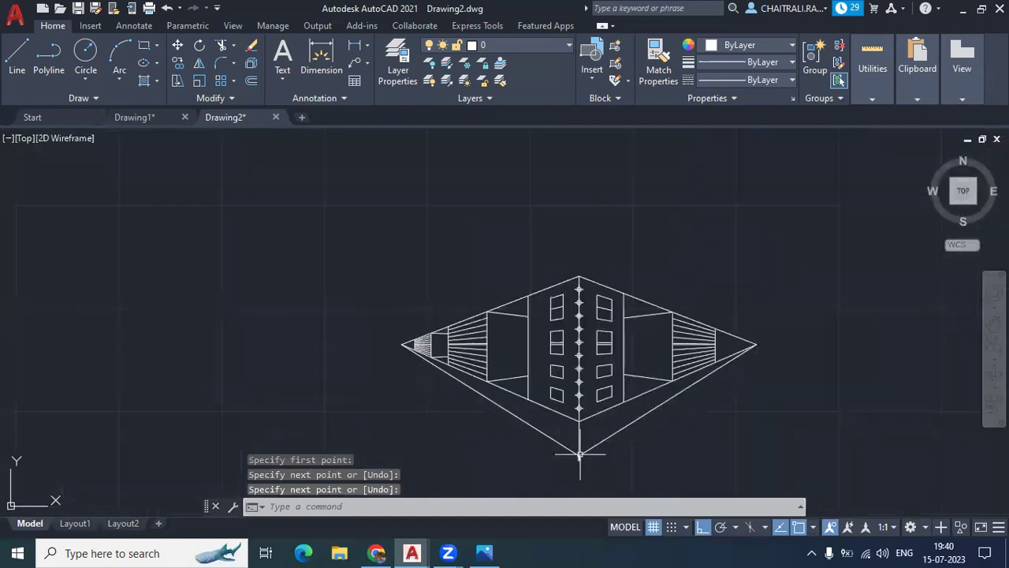
scroll(580, 454, "up", 2)
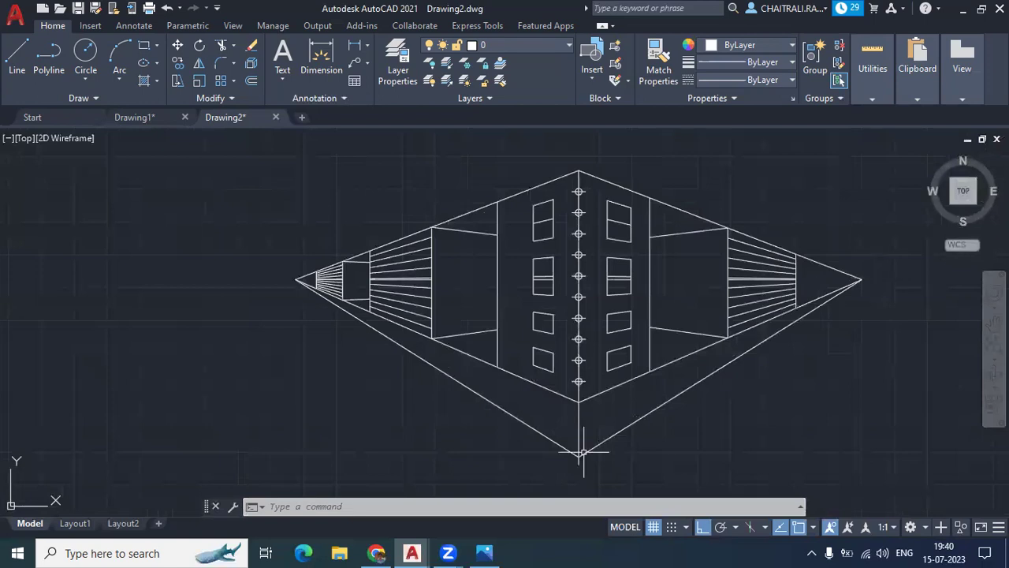
scroll(578, 380, "up", 1)
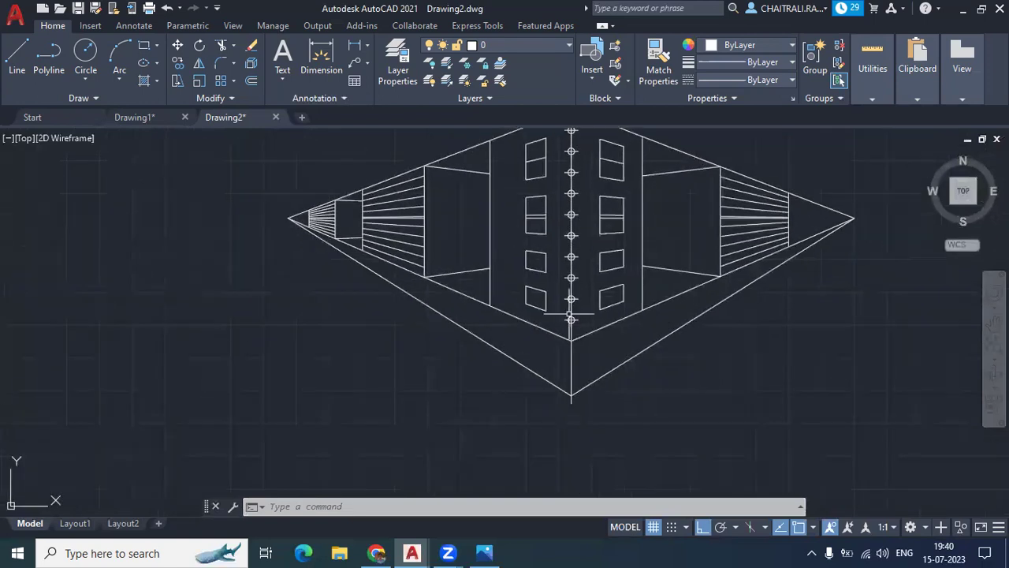
scroll(583, 410, "up", 1)
Step: Draw lines from the bottom point to the right tip and to the left tip
type("l")
key("Return")
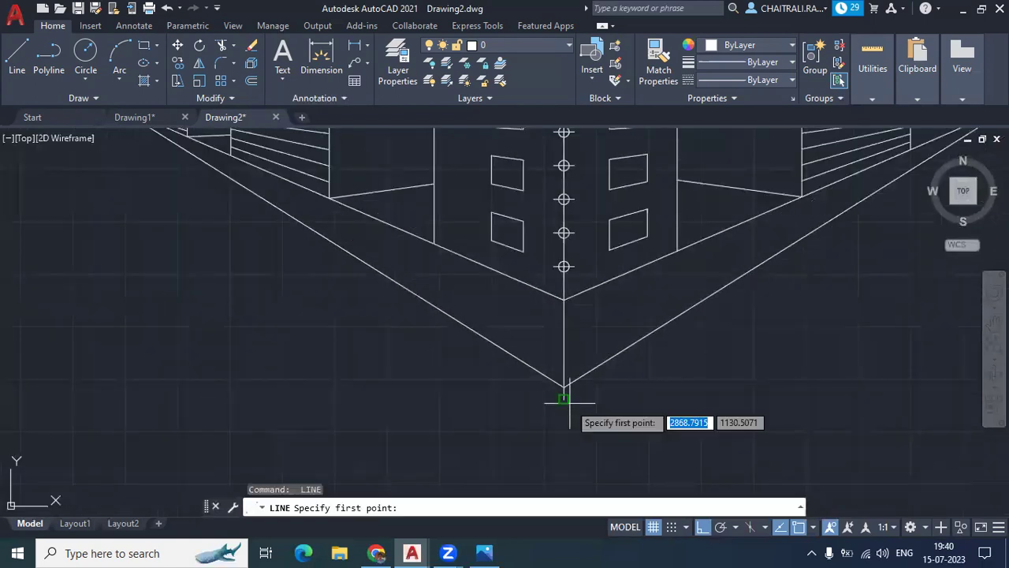
left_click(563, 398)
scroll(741, 331, "down", 2)
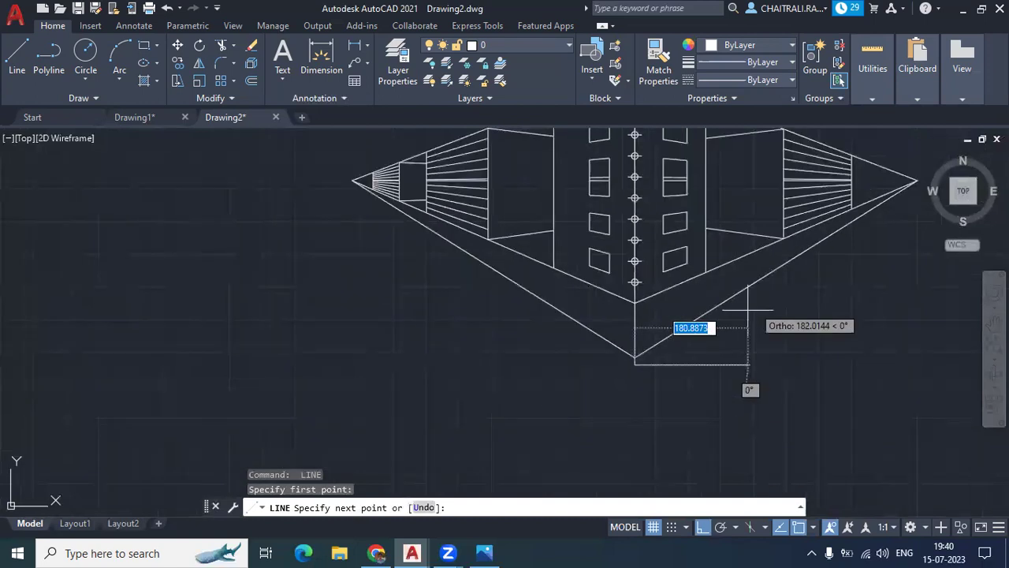
left_click(848, 221)
key("Return")
key("Return")
scroll(560, 411, "up", 1)
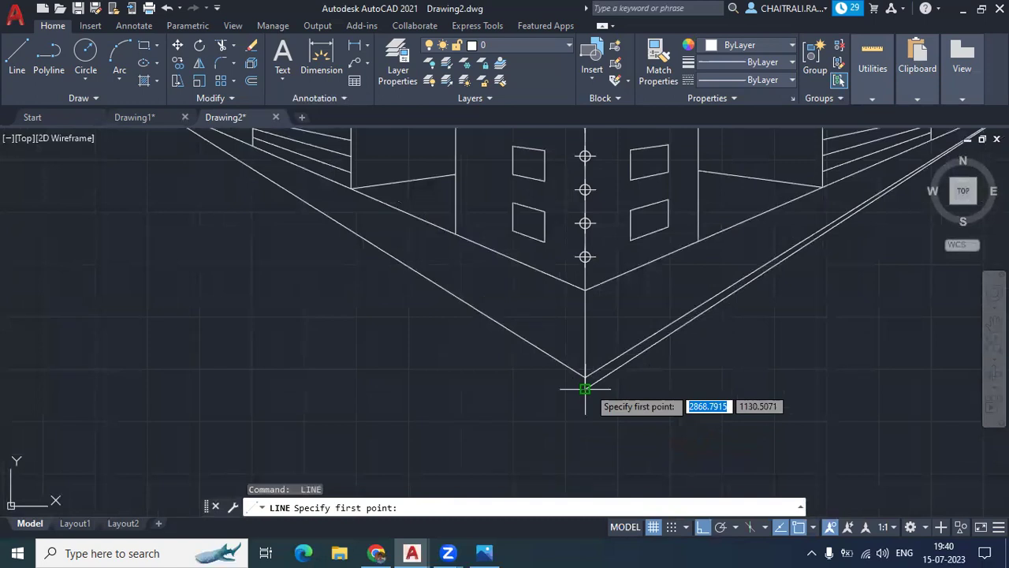
left_click(585, 387)
scroll(559, 393, "down", 2)
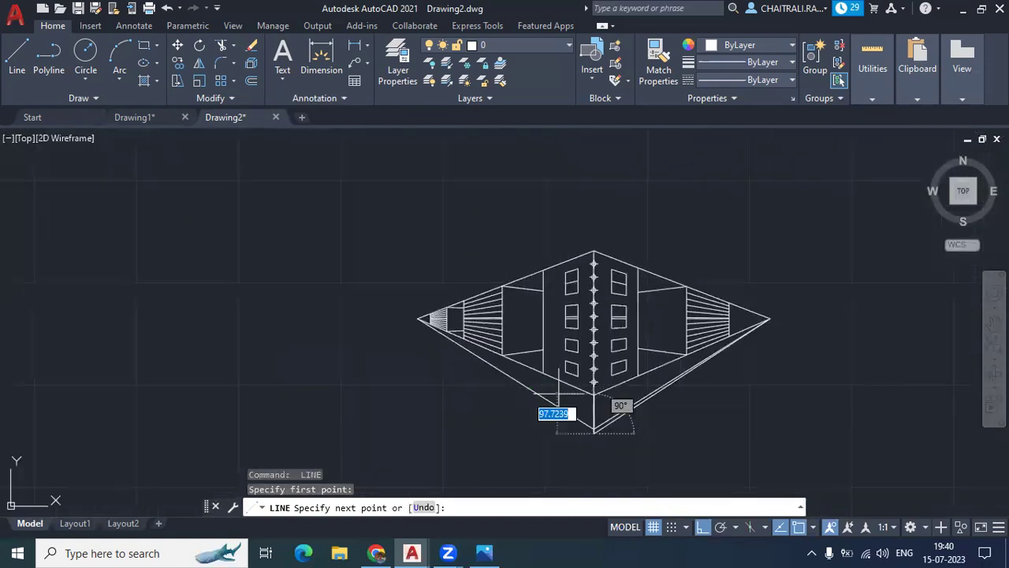
left_click(418, 319)
key("Return")
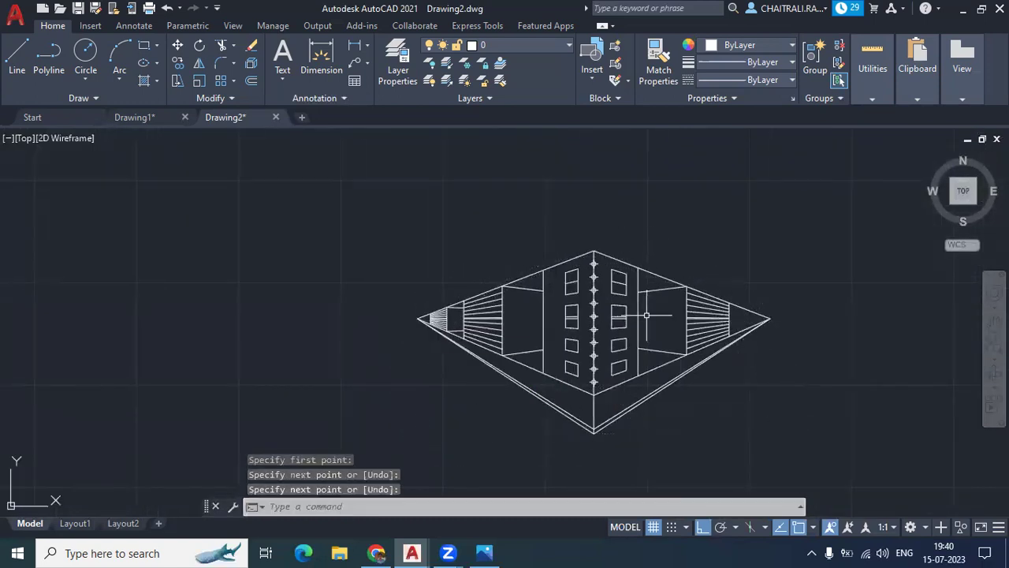
Step: Draw a horizontal edge across the right perspective lines and a short vertical line below it
key("Return")
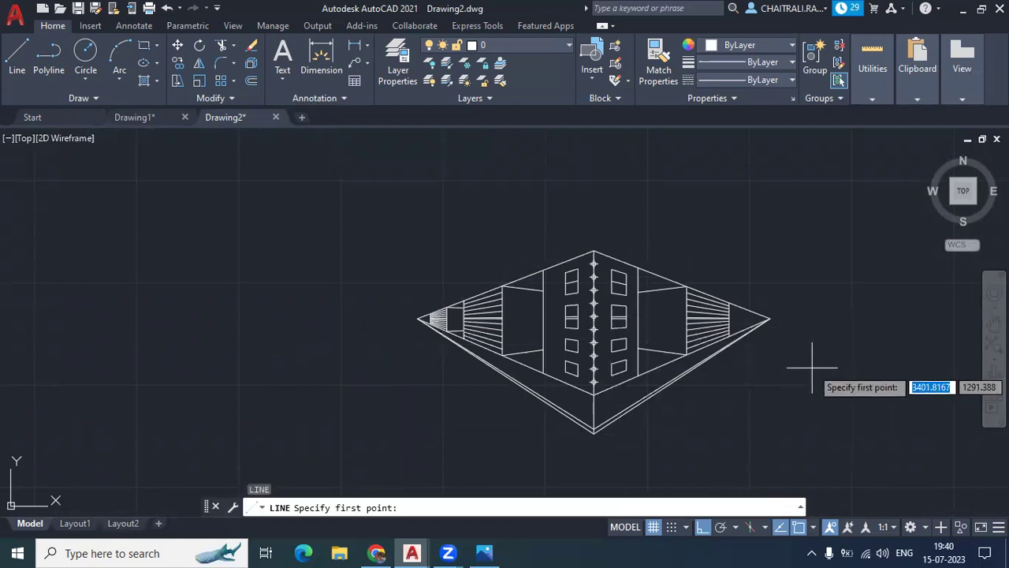
scroll(576, 395, "up", 2)
scroll(649, 410, "up", 2)
scroll(607, 409, "up", 2)
scroll(646, 387, "down", 2)
scroll(631, 379, "down", 2)
mouse_move(631, 379)
middle_mouse_down()
mouse_move(563, 362)
mouse_move(550, 374)
middle_mouse_up()
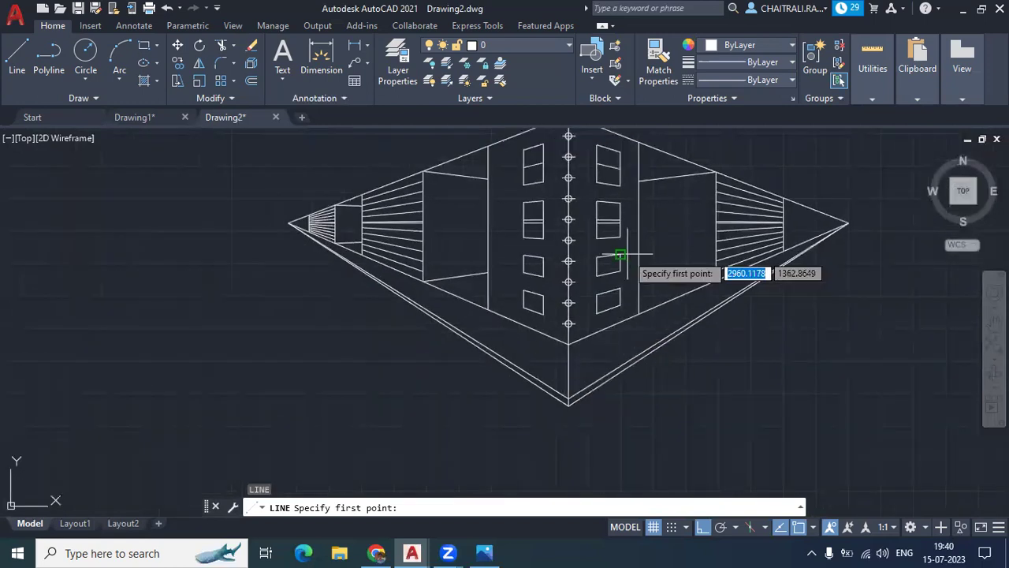
middle_click_drag(620, 259, 622, 302)
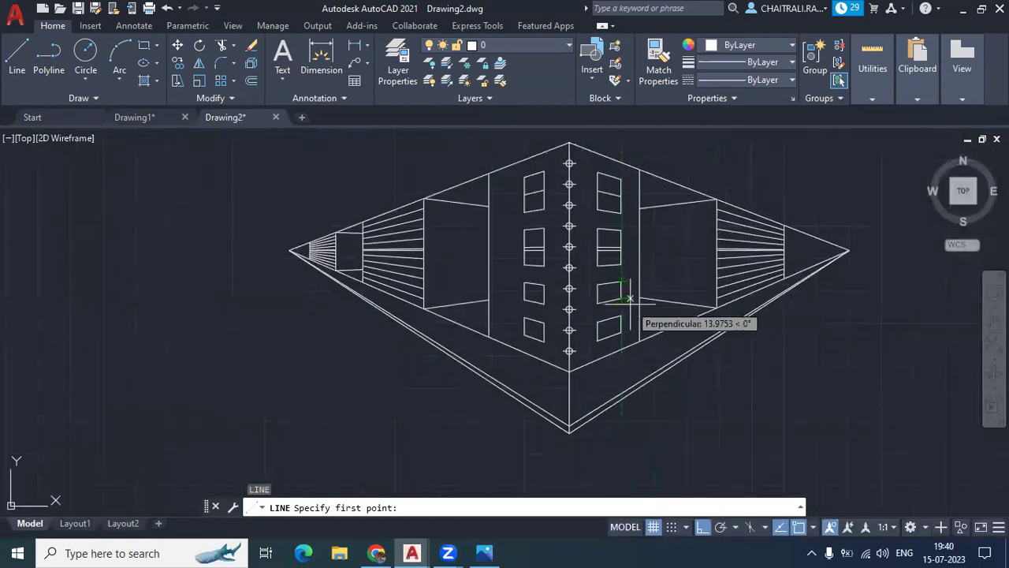
scroll(815, 292, "up", 2)
scroll(678, 237, "up", 2)
scroll(742, 245, "up", 2)
scroll(741, 246, "up", 2)
left_click(708, 287)
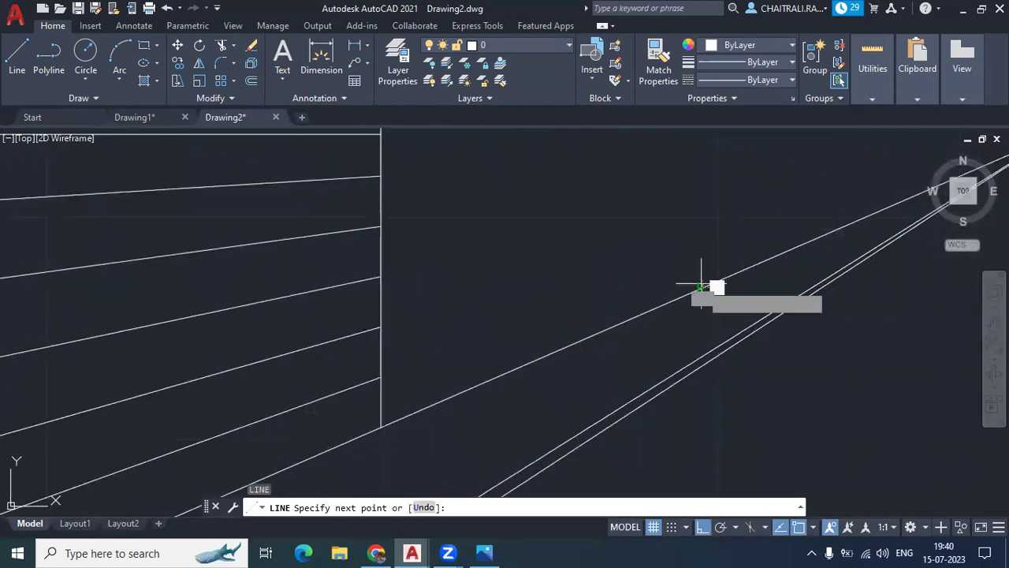
left_click(841, 289)
scroll(840, 289, "up", 2)
key("Return")
key("Return")
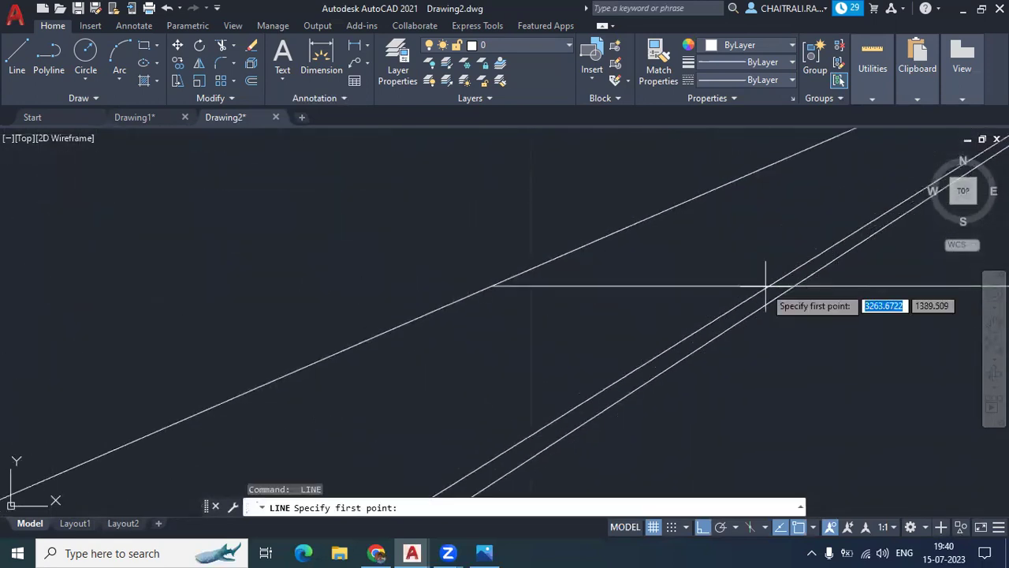
left_click(772, 355)
key("Return")
middle_click_drag(842, 359, 842, 369)
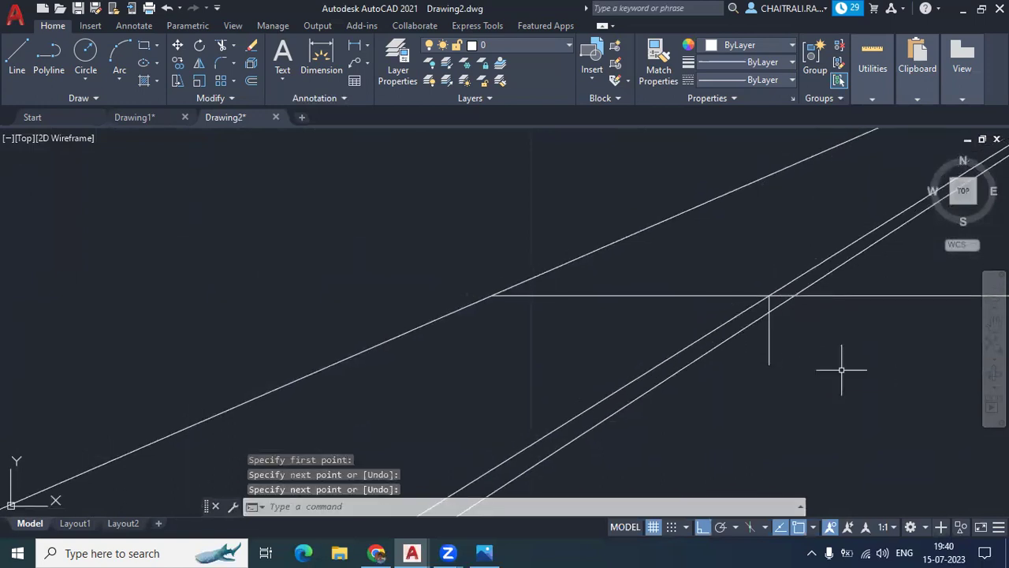
type("tr")
key("Return")
Step: Trim the diagonal ends past the right horizontal edge and the short vertical stub
left_click_drag(838, 360, 732, 163)
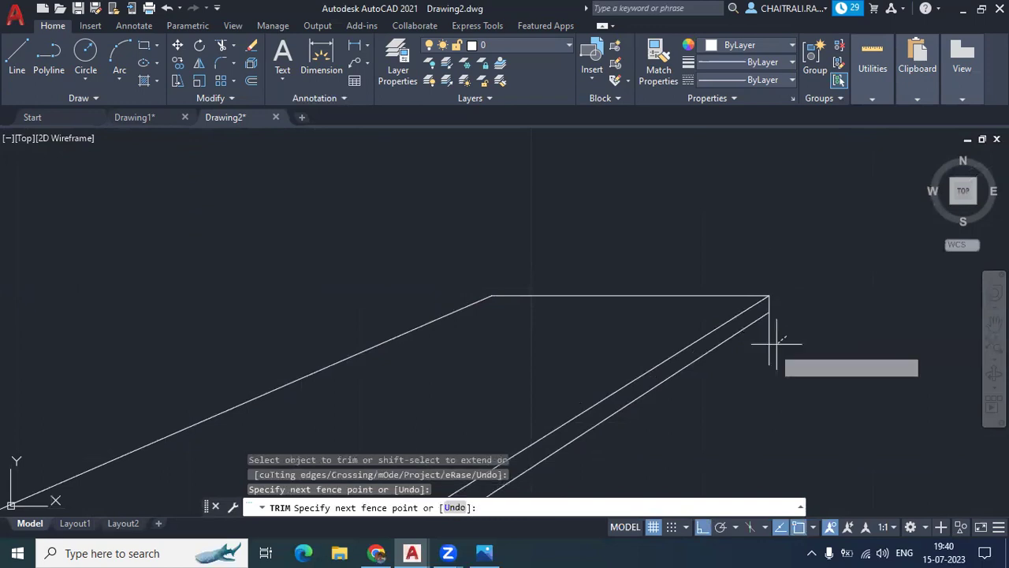
left_click_drag(763, 233, 765, 365)
scroll(763, 365, "down", 3)
scroll(763, 365, "down", 5)
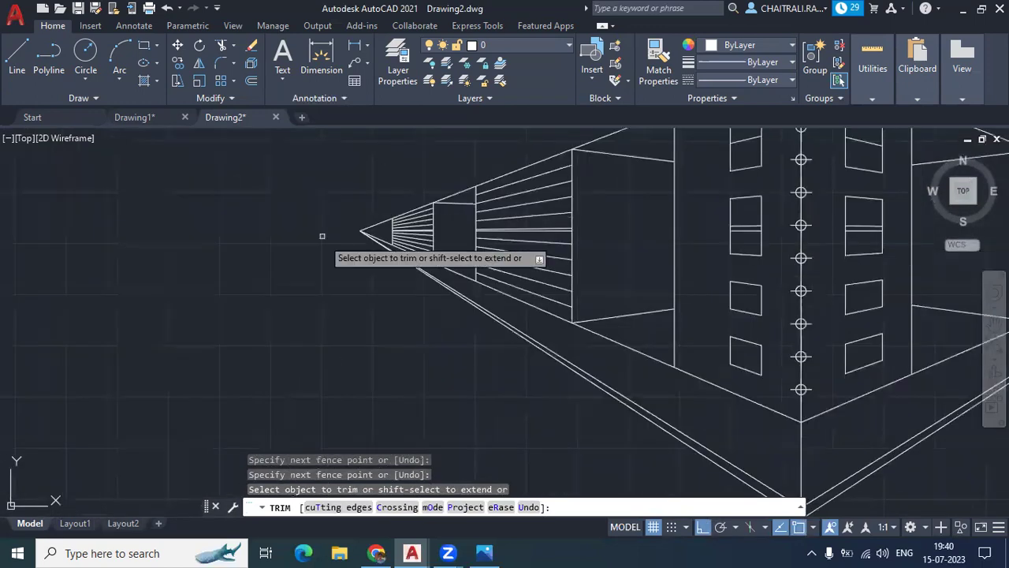
scroll(377, 217, "up", 2)
key("Escape")
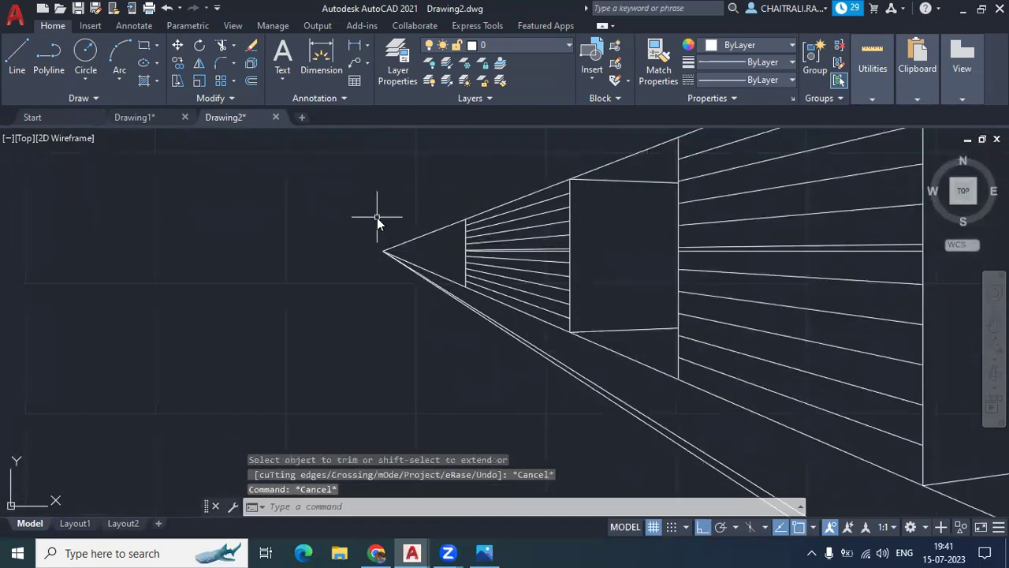
Step: Draw a horizontal edge across the left perspective lines and a vertical line at its intersection
scroll(377, 217, "up", 2)
type("l")
key("Return")
left_click(450, 268)
scroll(450, 268, "up", 2)
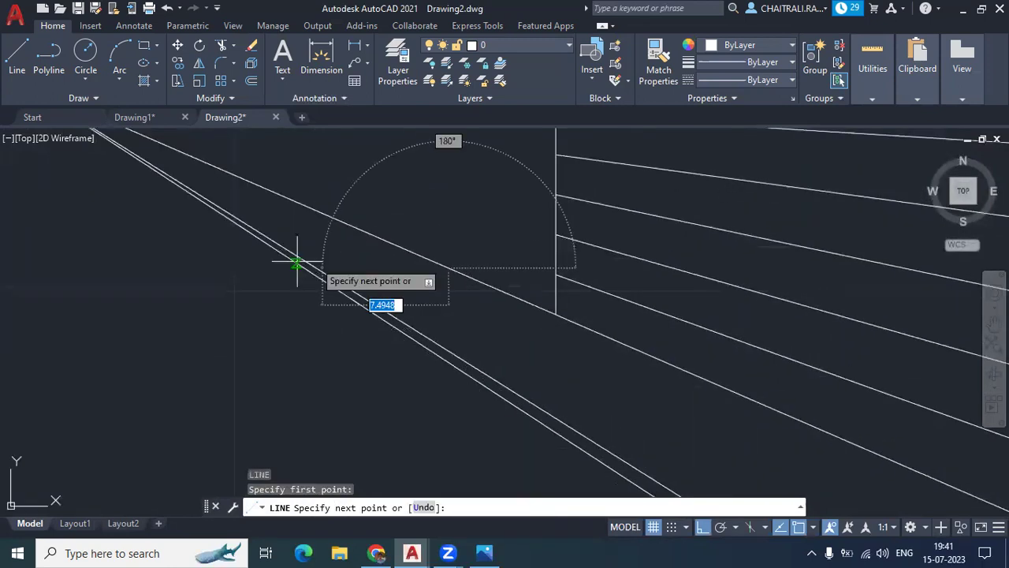
left_click(293, 267)
key("Return")
scroll(293, 267, "up", 3)
key("Return")
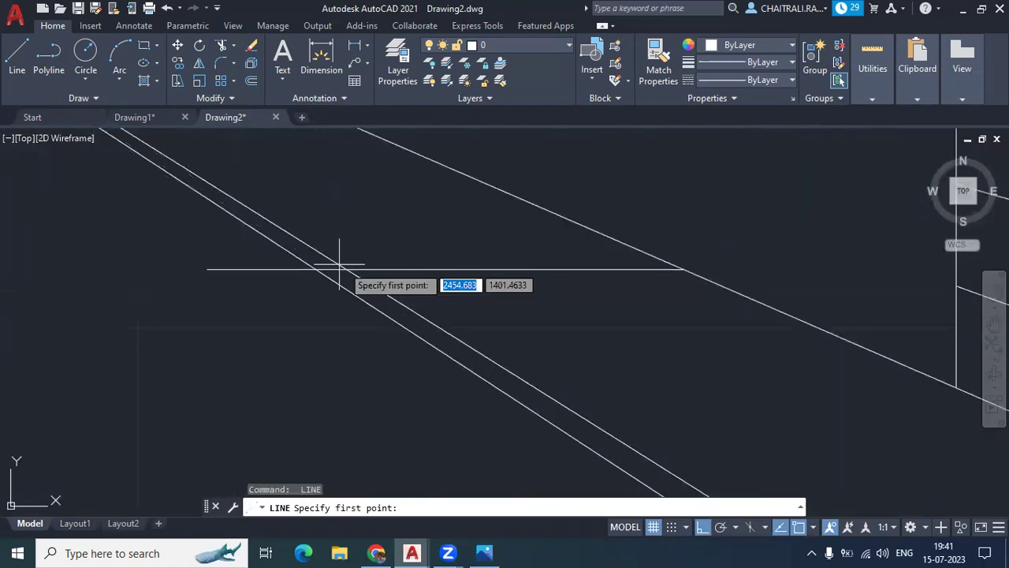
left_click(345, 269)
left_click(351, 341)
key("Return")
scroll(351, 343, "down", 3)
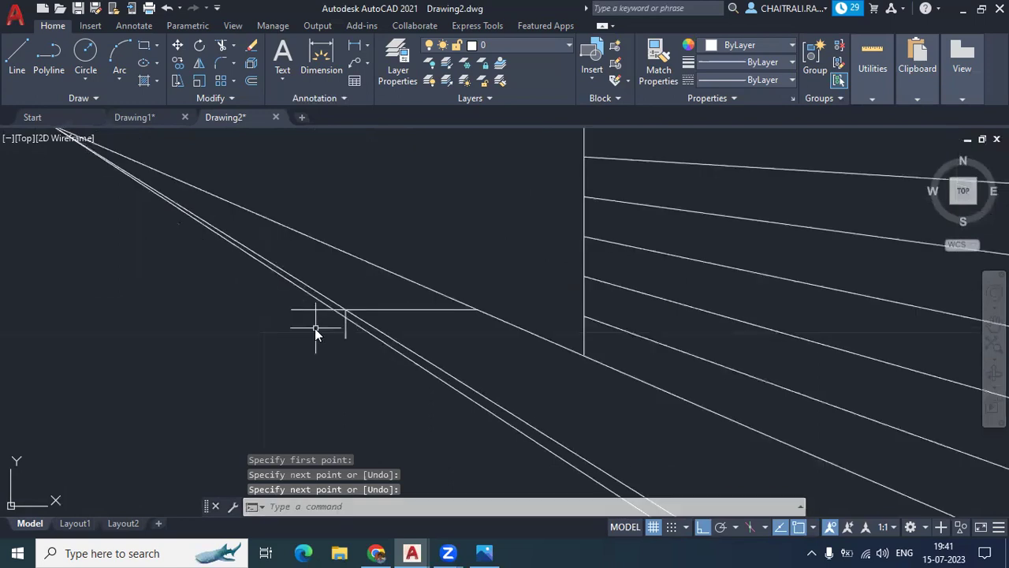
Step: Trim the left diagonals above the horizontal edge and the small corner stub
type("tr")
key("Return")
left_click_drag(314, 327, 332, 257)
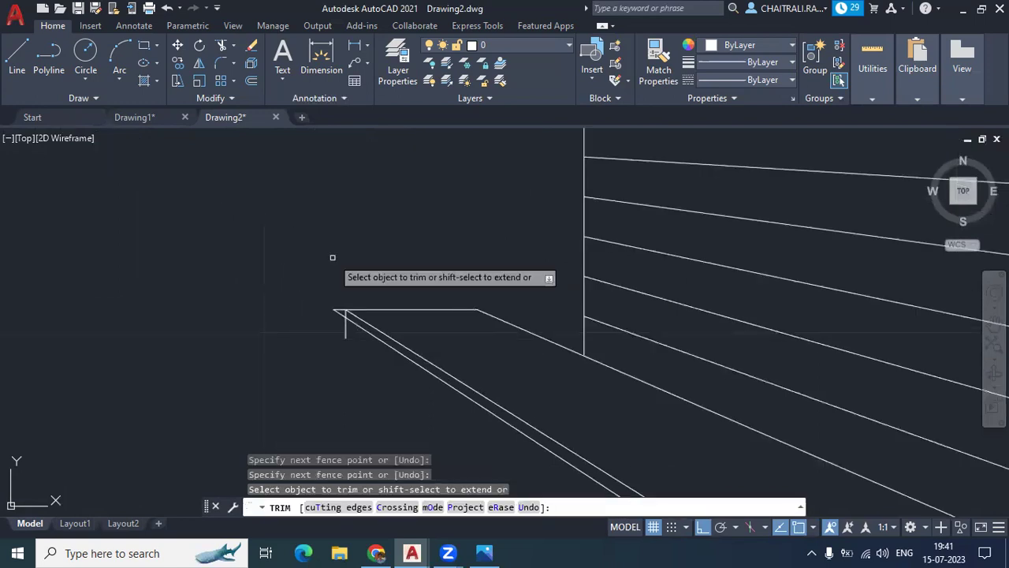
left_click(341, 309)
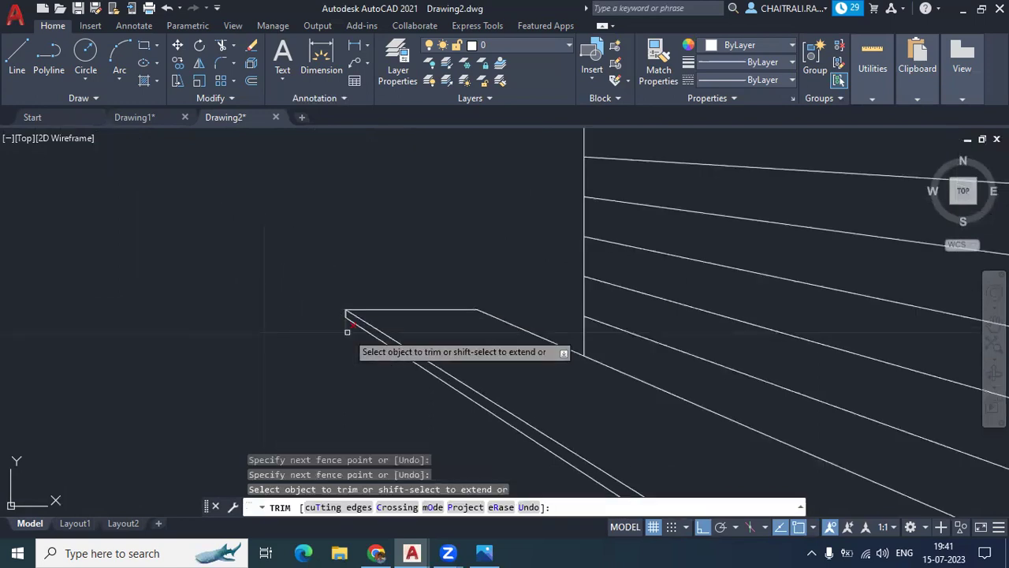
scroll(347, 331, "down", 5)
scroll(324, 207, "down", 4)
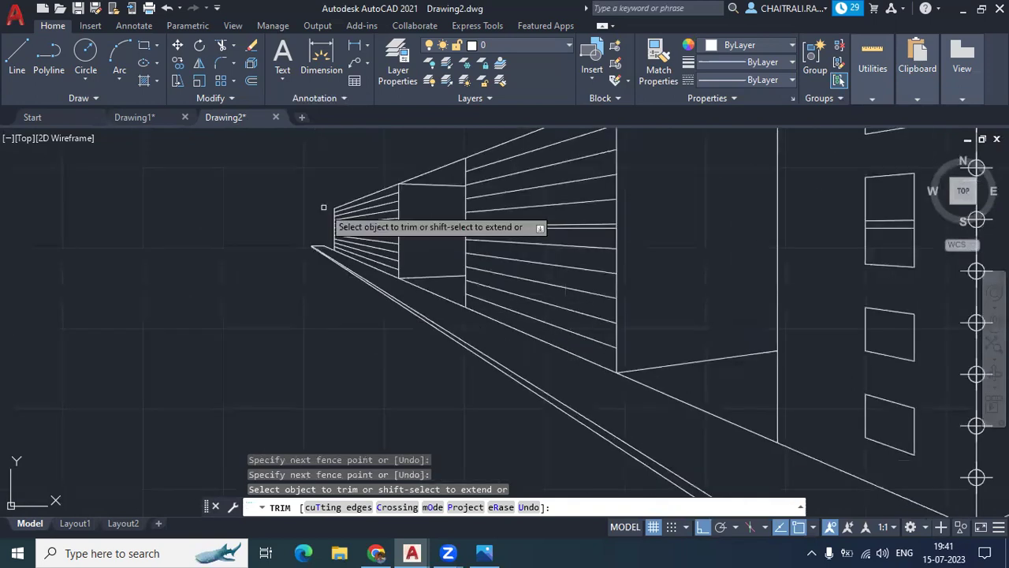
scroll(432, 189, "down", 3)
Step: Trim a roof segment and the short vertical line below the building's centre corner
middle_click_drag(432, 189, 381, 284)
left_click(557, 232)
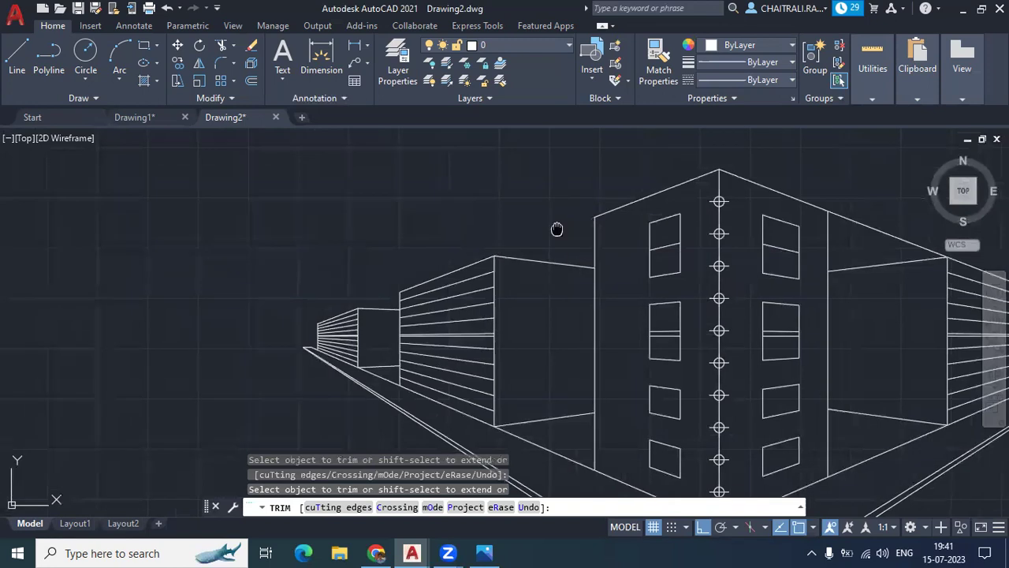
middle_click_drag(557, 228, 429, 197)
scroll(755, 202, "down", 4)
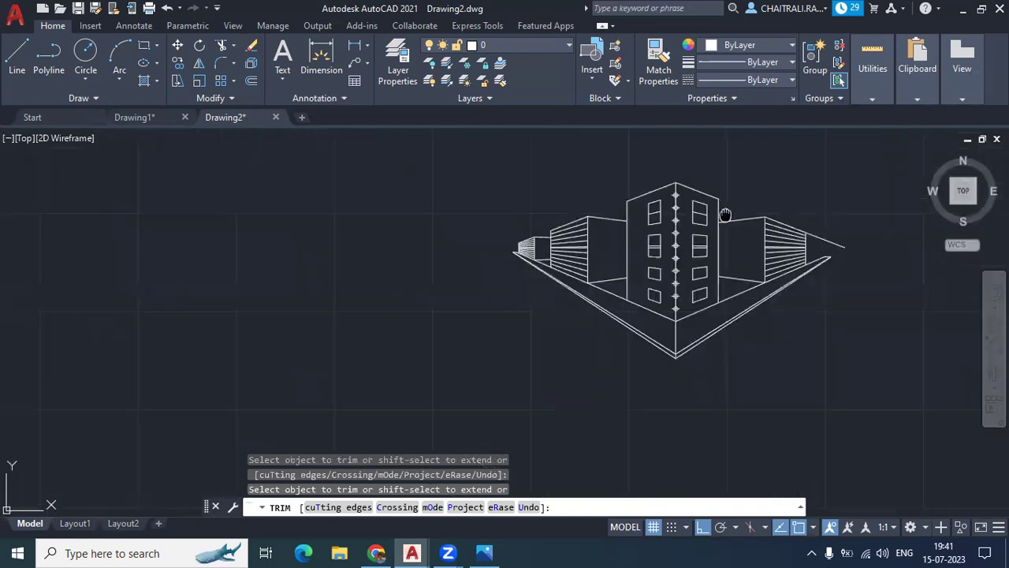
middle_click_drag(725, 214, 709, 225)
scroll(795, 272, "up", 2)
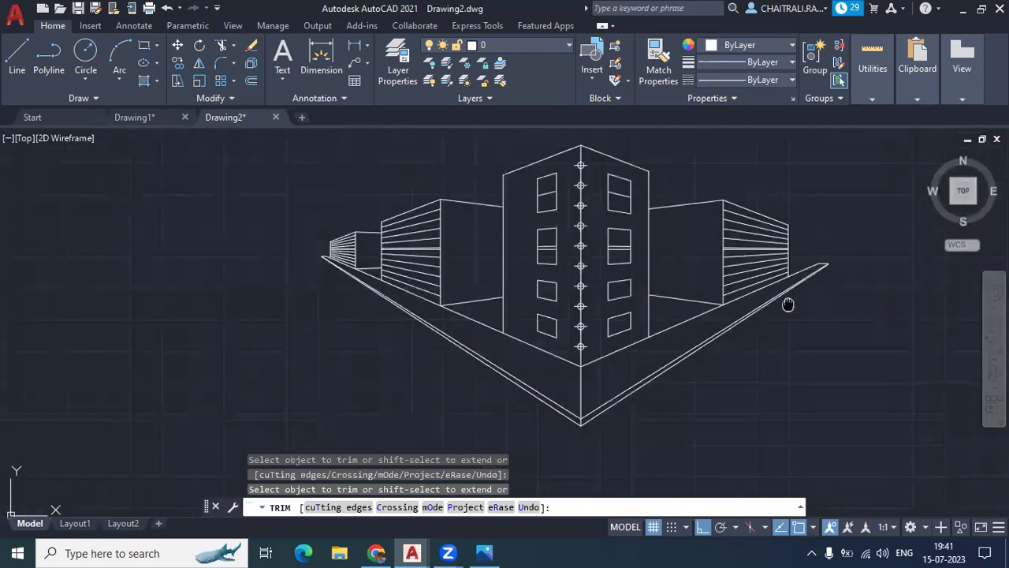
middle_click_drag(788, 304, 788, 326)
left_click(582, 414)
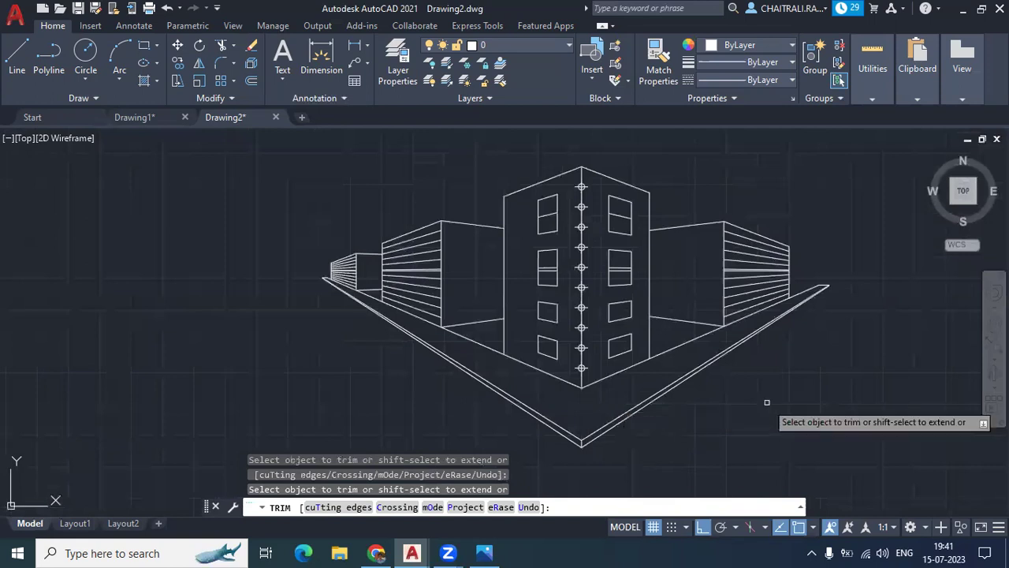
key("Escape")
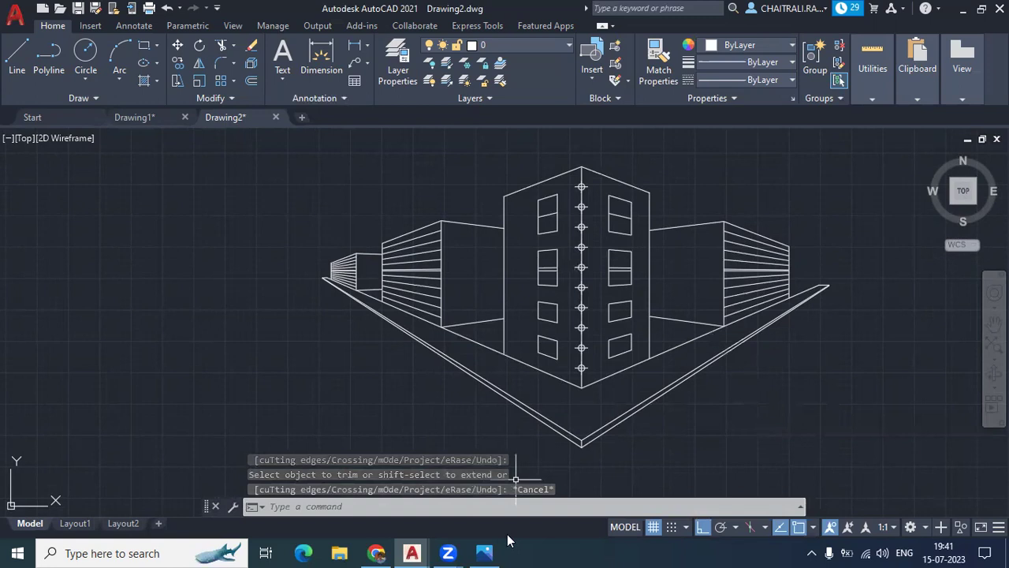
Step: In Chrome, scroll the 2 point perspective image results and preview the House Drawing in 2-Point Perspective
left_click(377, 553)
scroll(483, 354, "down", 1)
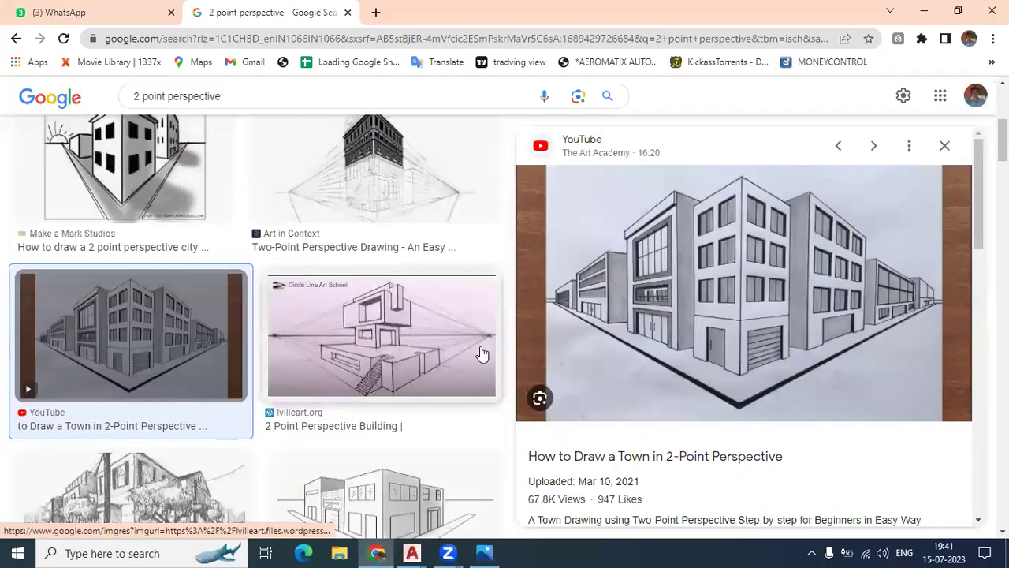
scroll(483, 354, "down", 1)
scroll(479, 361, "down", 2)
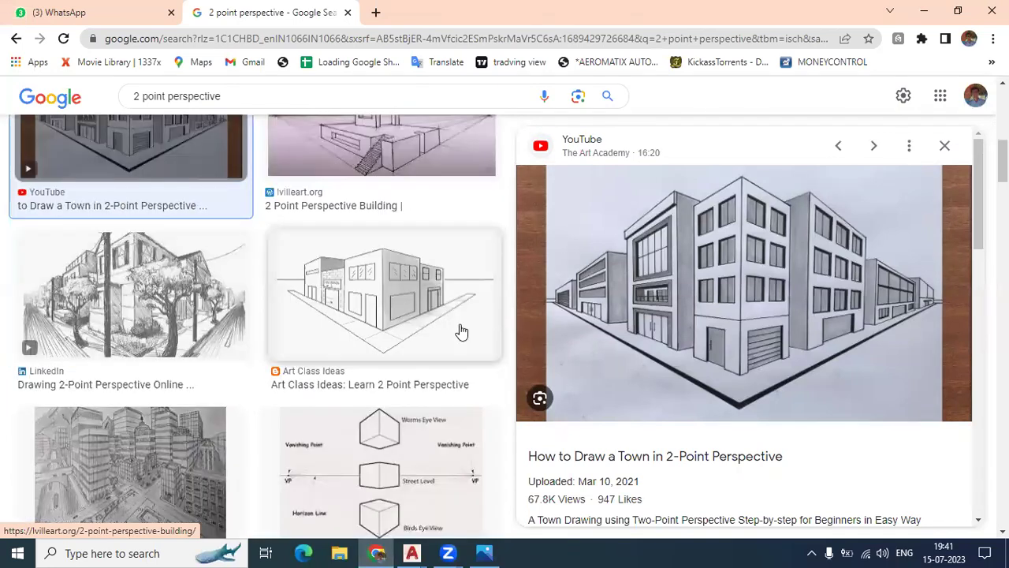
scroll(456, 325, "down", 2)
scroll(392, 309, "down", 3)
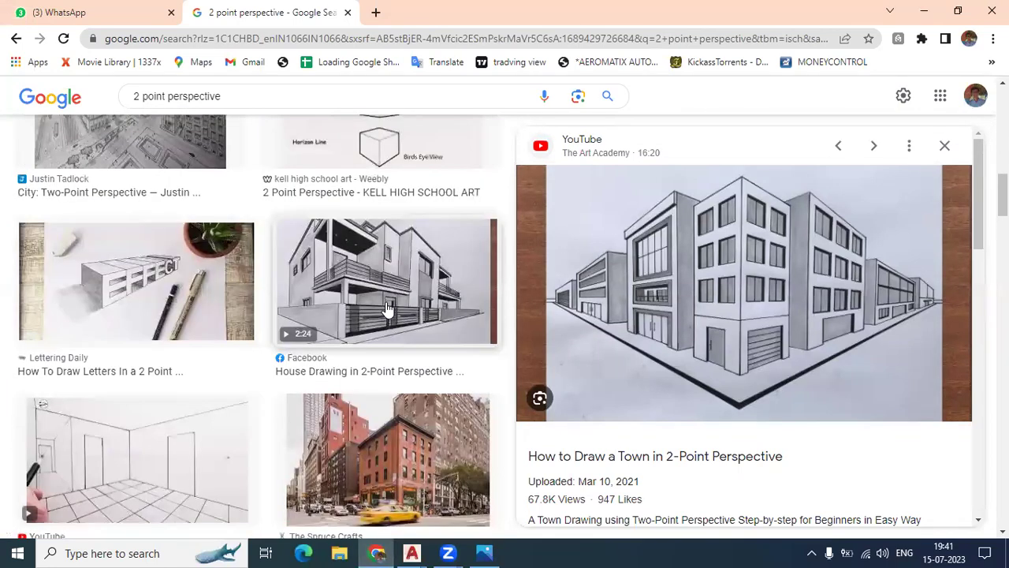
left_click(387, 311)
Step: Scroll further and preview the Pencil and Chai table drawing
scroll(155, 331, "down", 2)
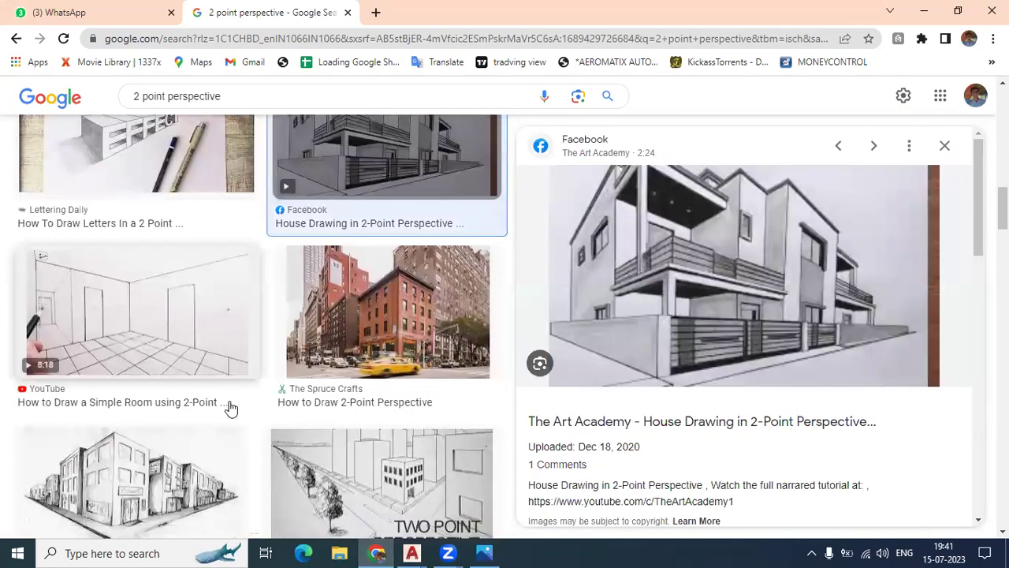
scroll(387, 421, "down", 3)
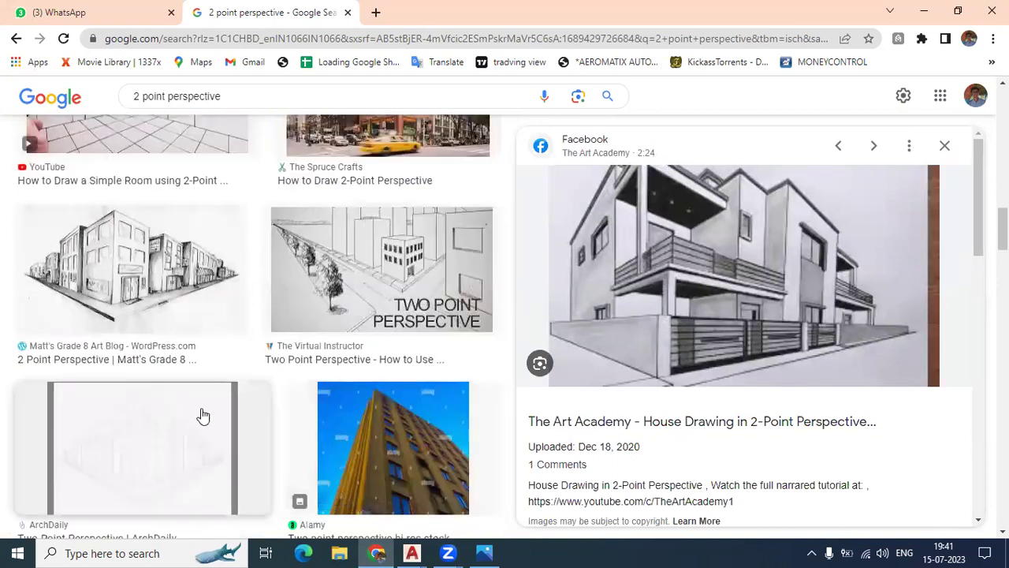
scroll(198, 412, "down", 2)
scroll(423, 338, "down", 3)
scroll(381, 318, "down", 2)
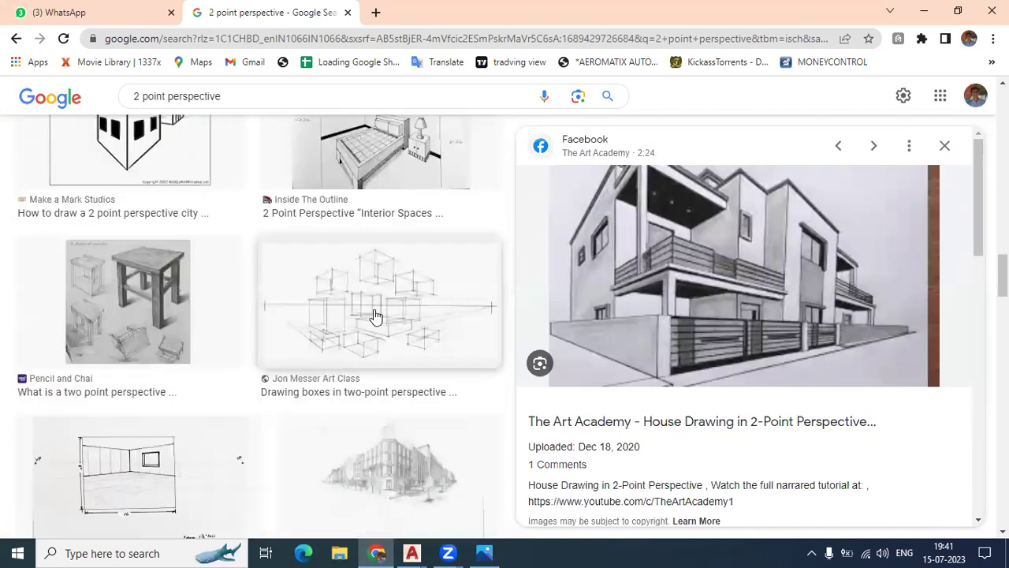
left_click(205, 298)
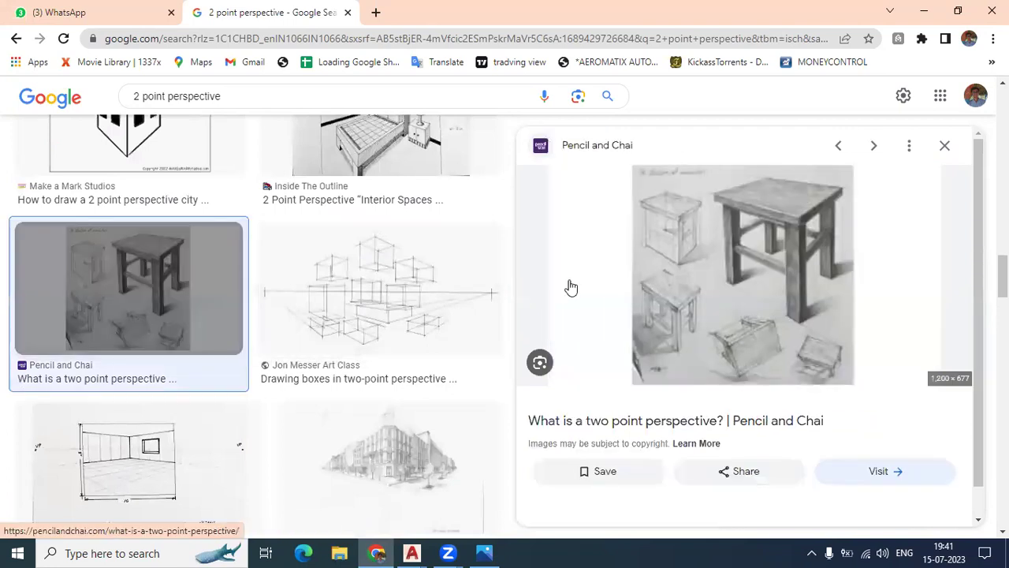
scroll(261, 371, "down", 2)
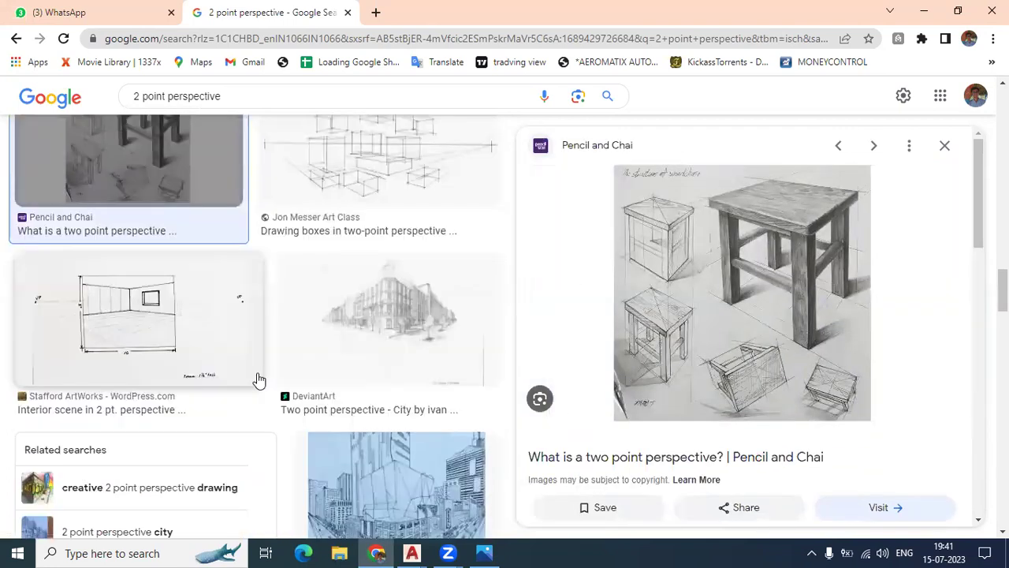
scroll(263, 396, "down", 2)
scroll(408, 360, "down", 1)
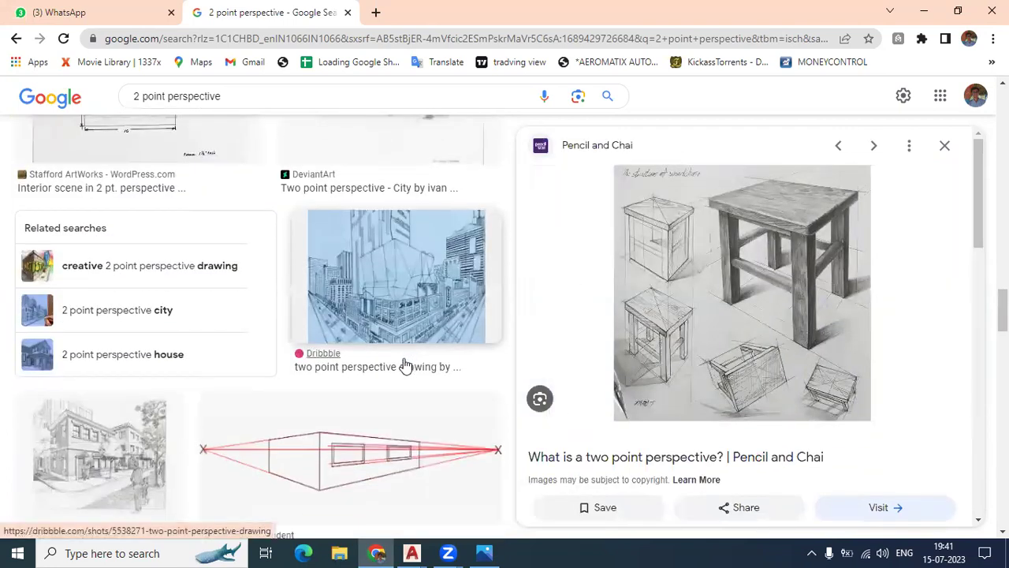
scroll(418, 424, "down", 2)
mouse_move(411, 553)
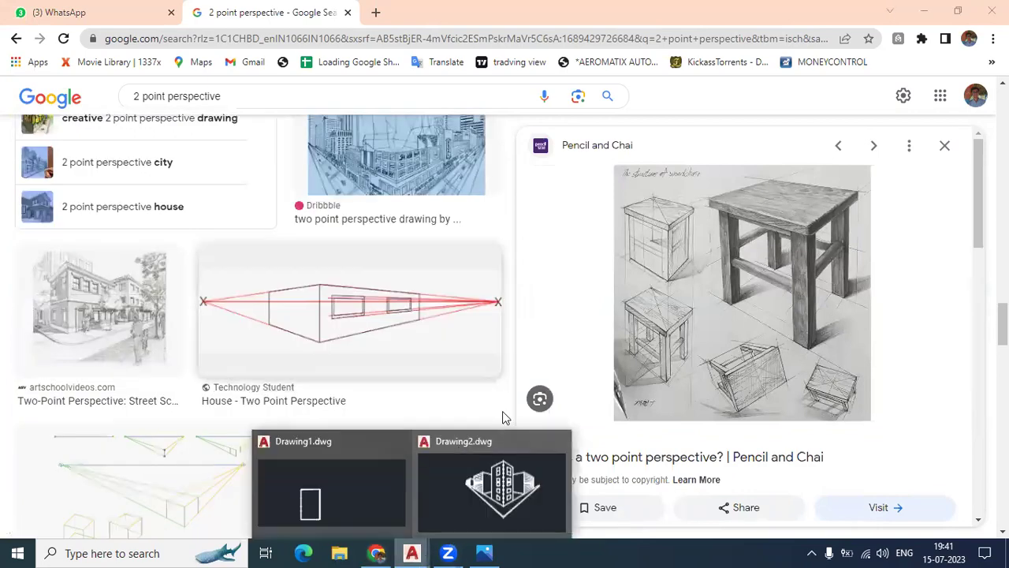
Step: Back in AutoCAD, hatch the tower's left and right faces with a SOLID fill in colour 254,204,102
left_click(508, 463)
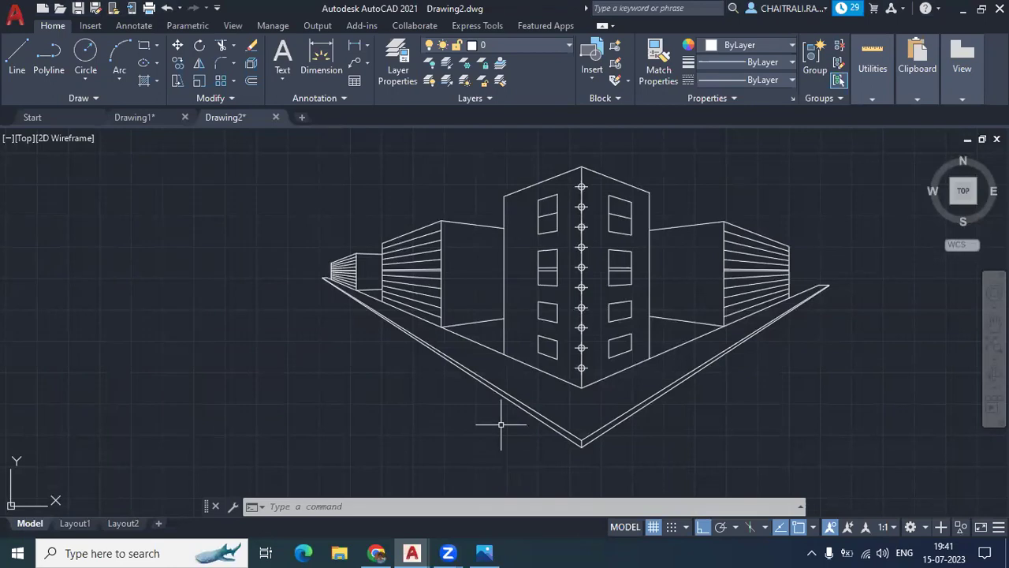
type("h")
key("Return")
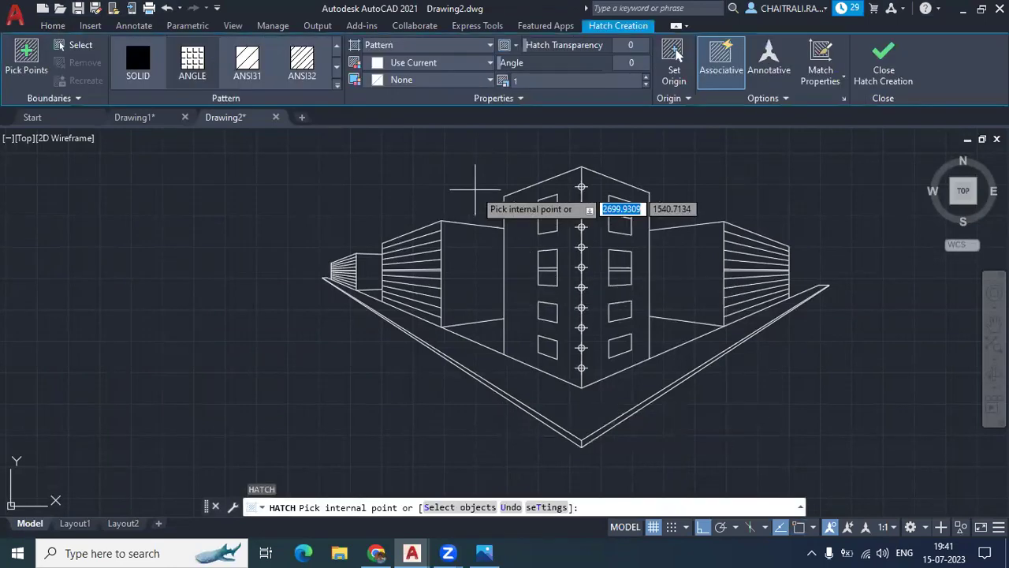
left_click(430, 63)
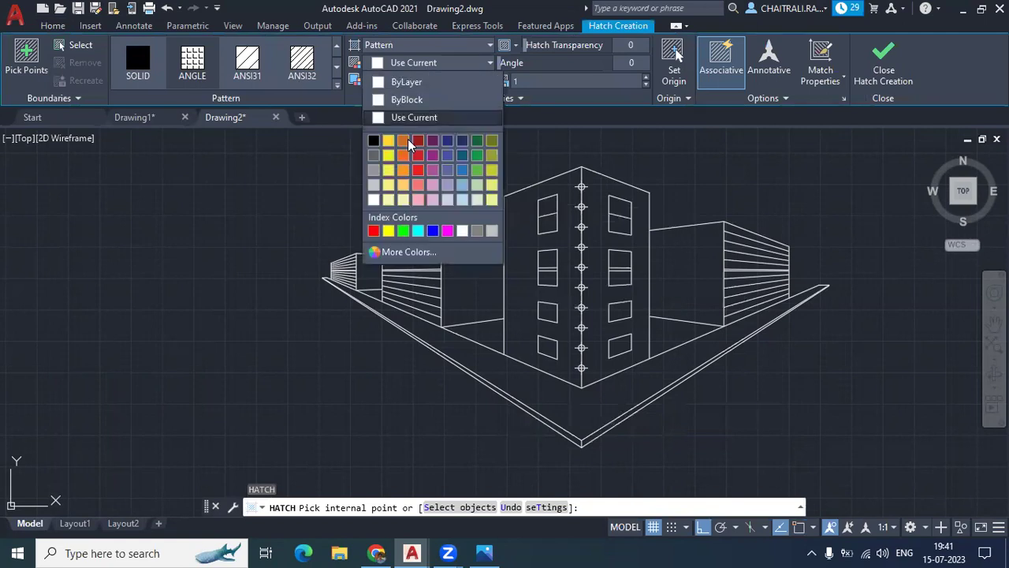
left_click(404, 185)
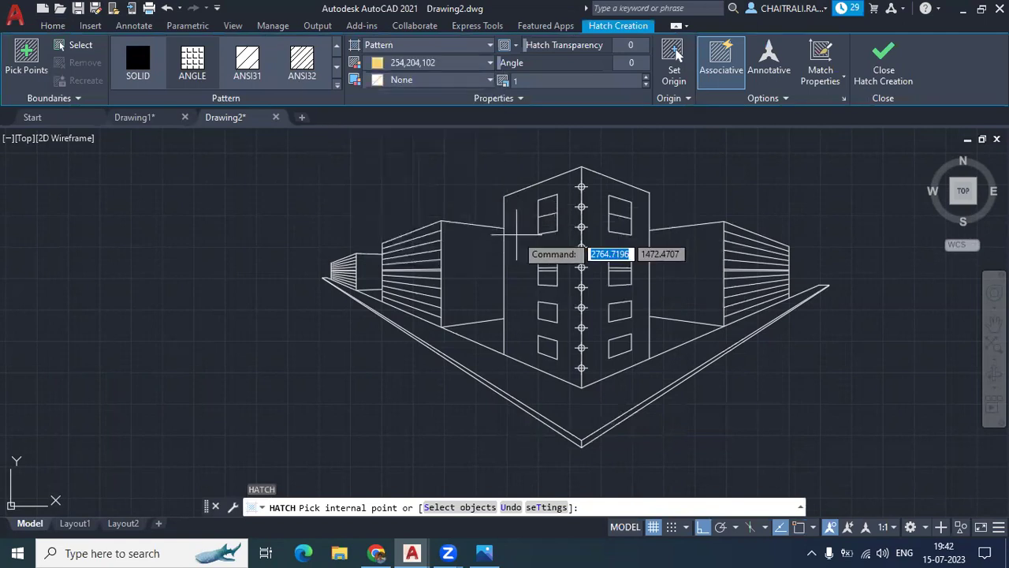
left_click(517, 234)
left_click(601, 229)
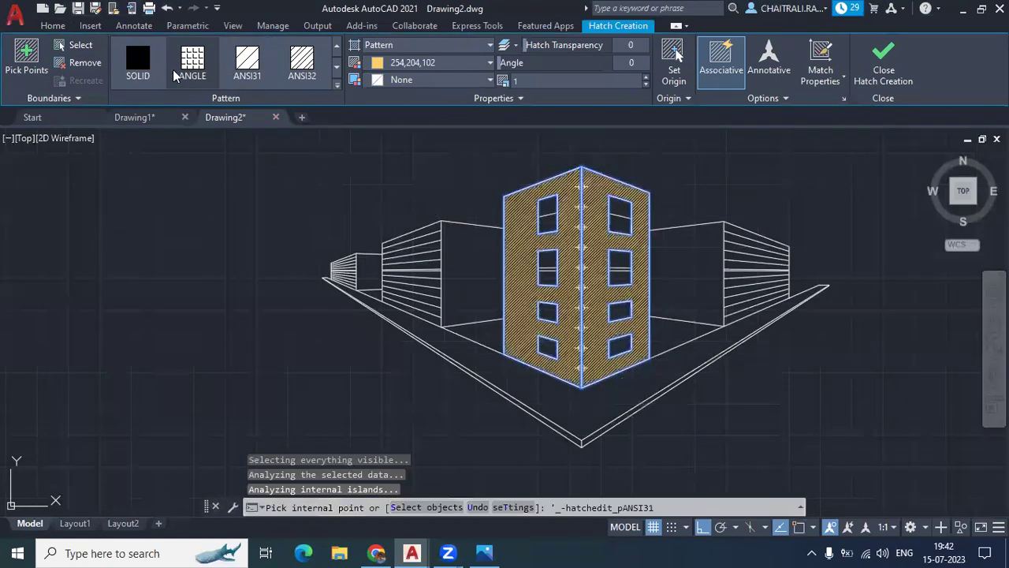
left_click(138, 63)
middle_click_drag(451, 300, 416, 308)
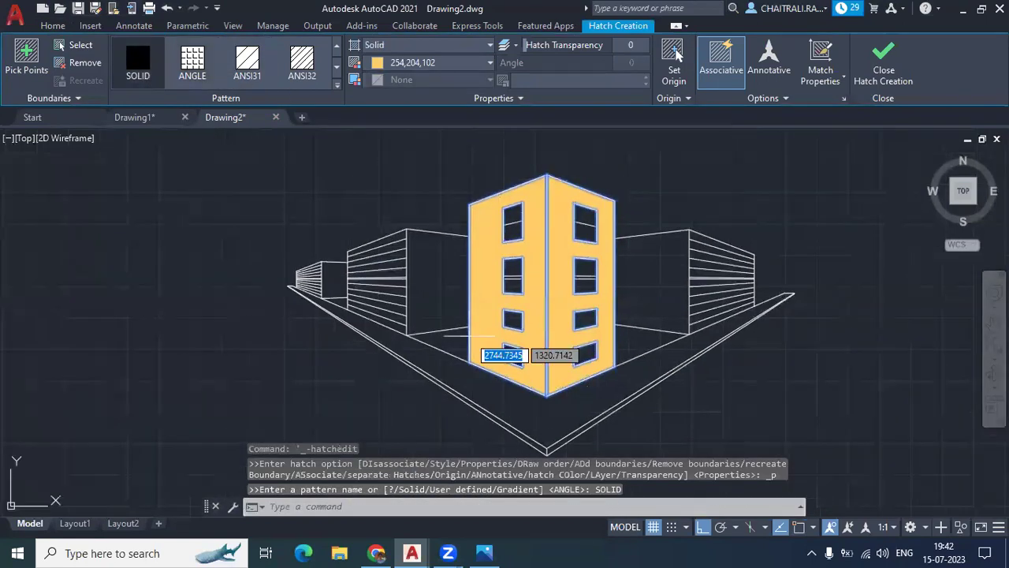
left_click(883, 62)
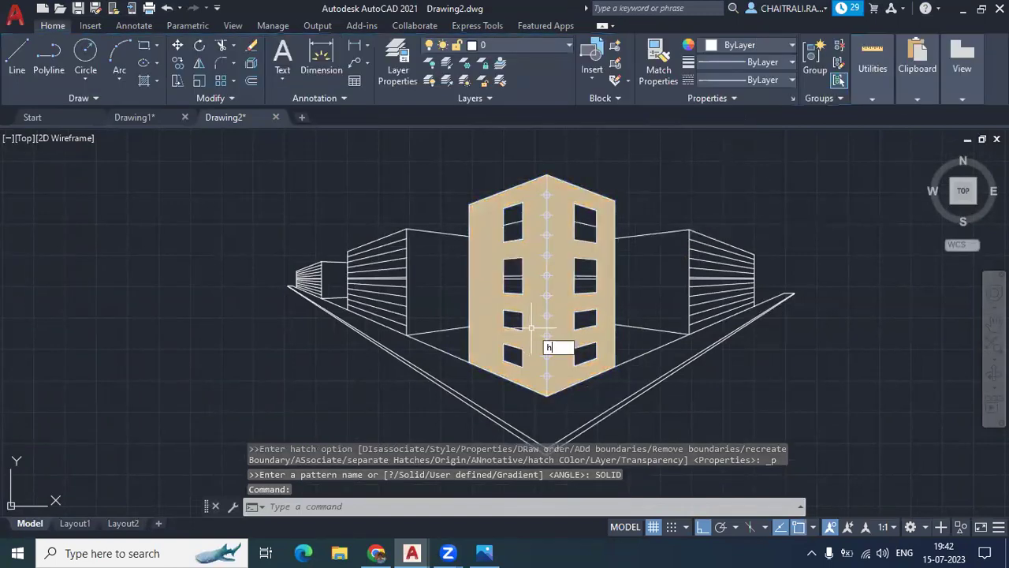
key("Return")
scroll(429, 252, "up", 4)
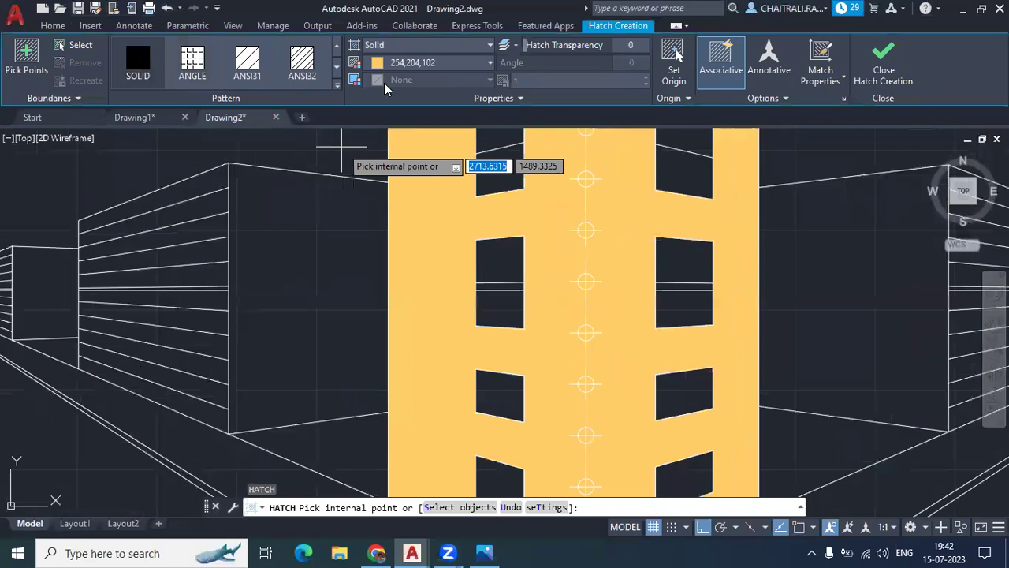
Step: Set the hatch type to Gradient with White as the second colour
left_click(403, 45)
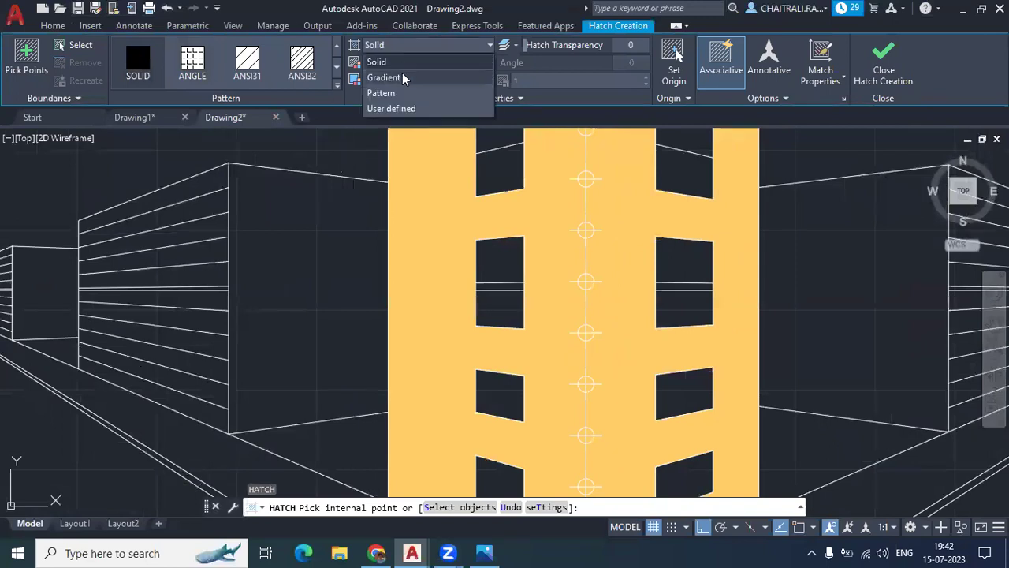
left_click(398, 76)
left_click(409, 81)
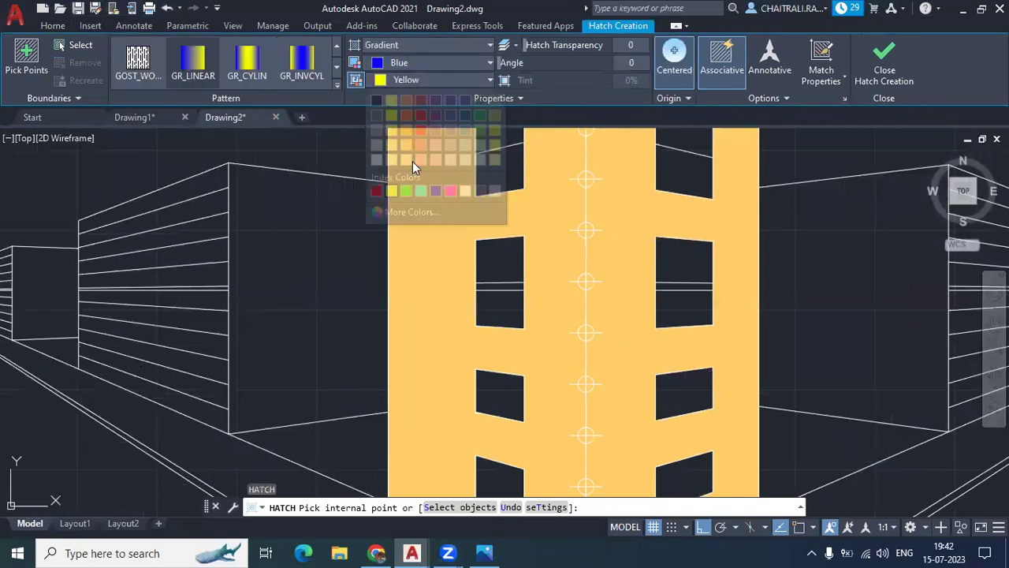
left_click(465, 190)
Step: Fill the upper window panes on both tower faces with the gradient, dismissing the boundary error
left_click(505, 162)
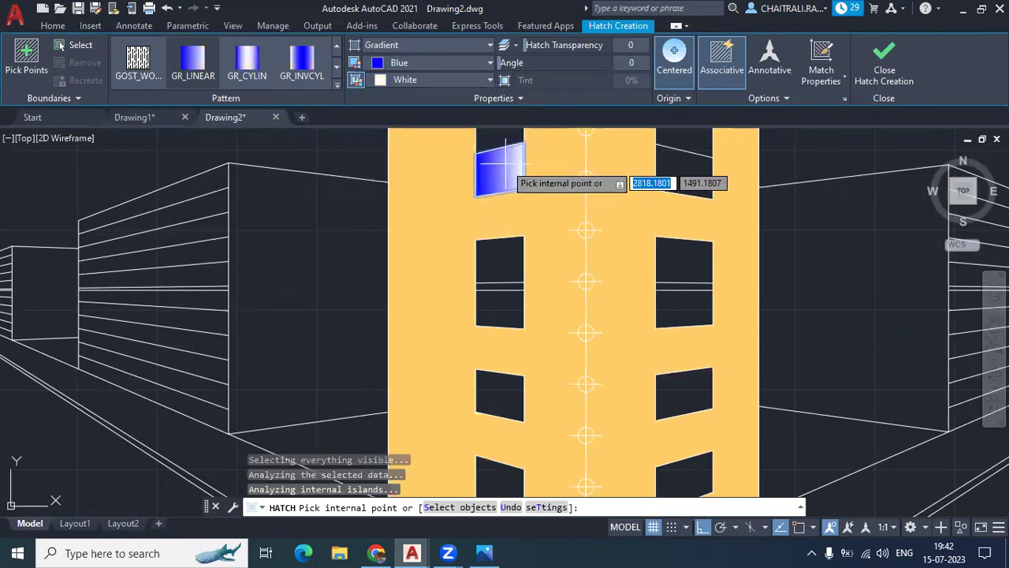
middle_click_drag(506, 161, 507, 235)
left_click(500, 204)
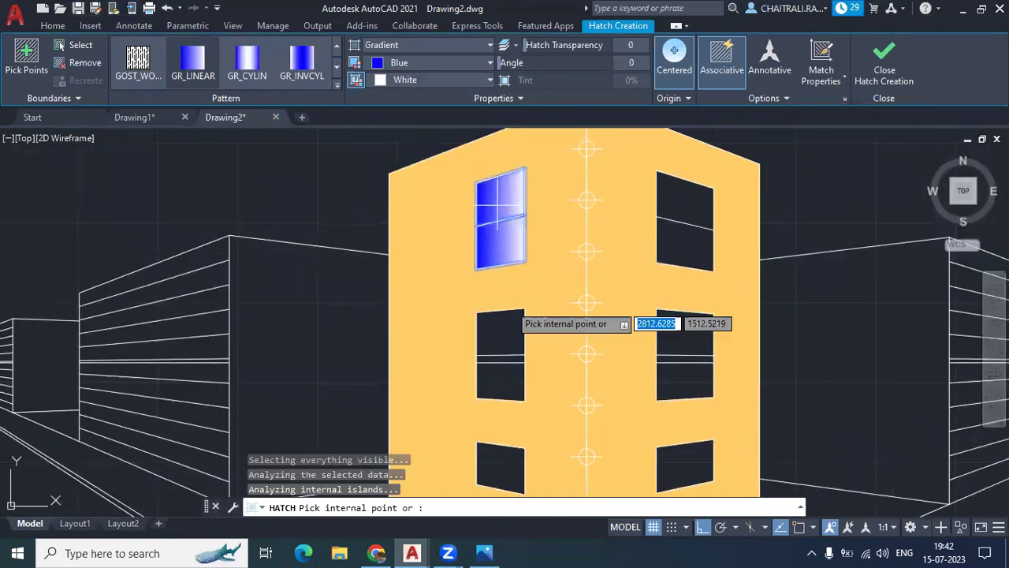
scroll(507, 339, "up", 2)
left_click(501, 331)
left_click(508, 383)
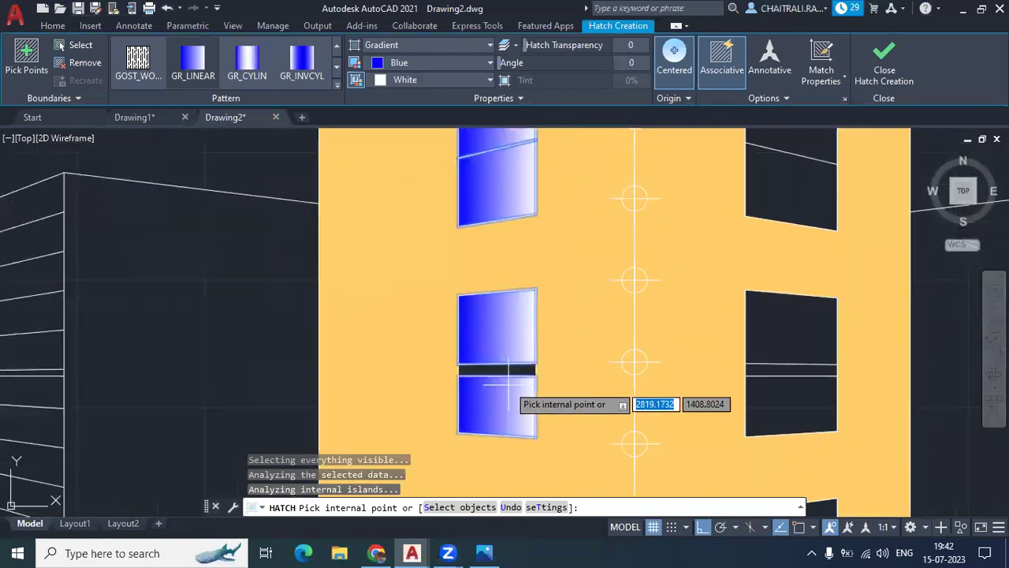
left_click(773, 345)
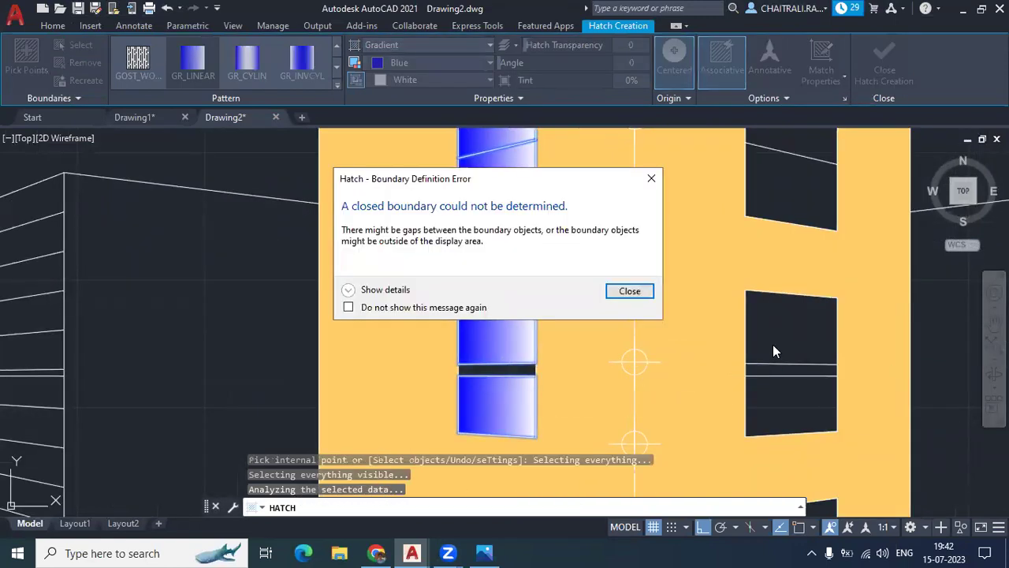
left_click(630, 292)
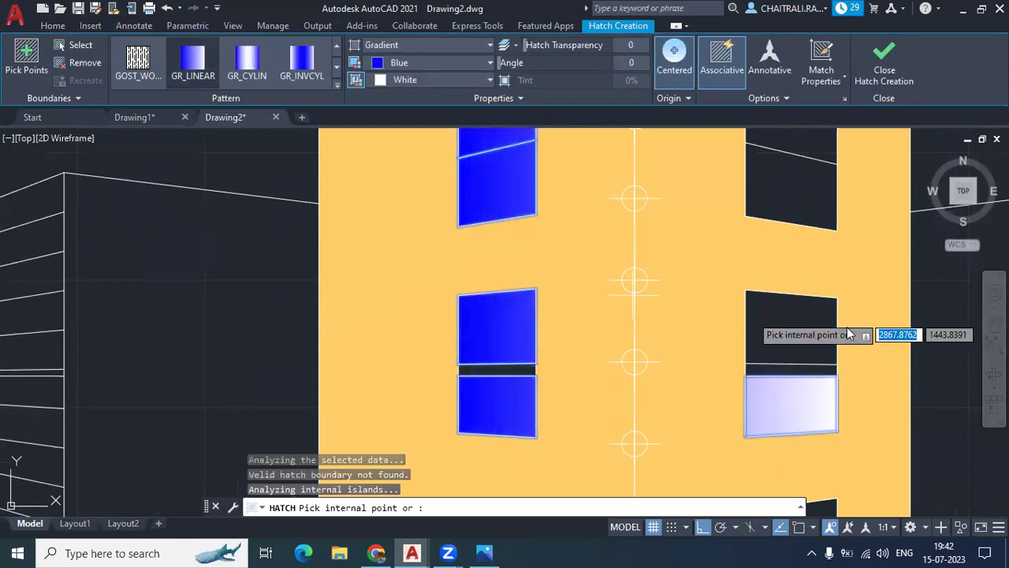
left_click(820, 201)
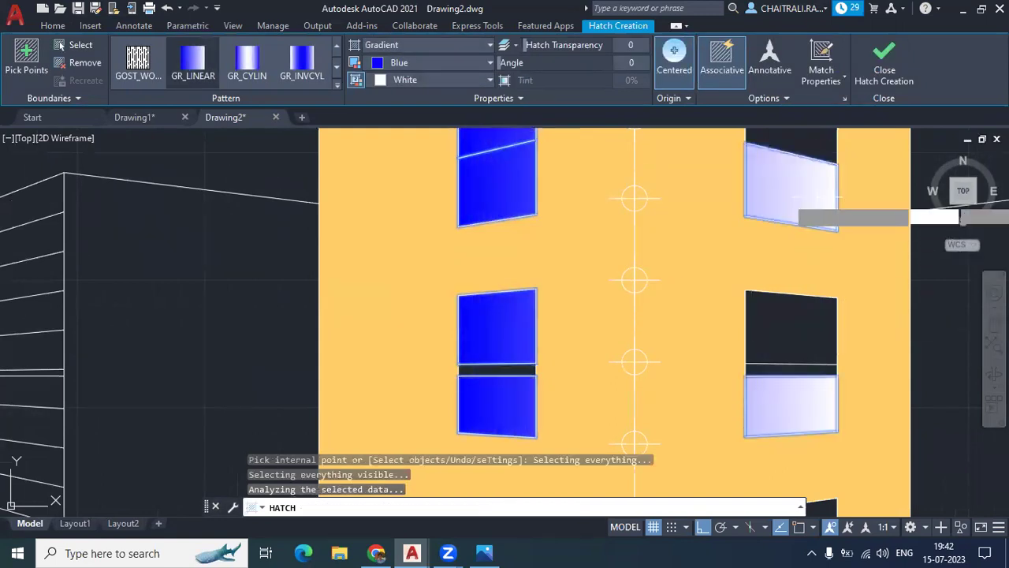
left_click(901, 75)
scroll(672, 264, "down", 5)
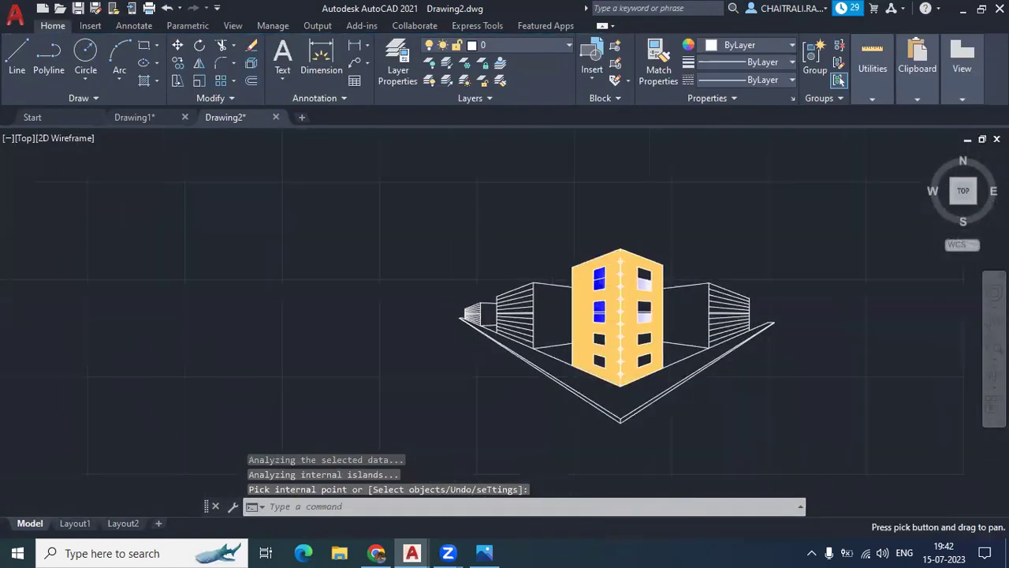
scroll(672, 264, "up", 2)
middle_click_drag(672, 264, 530, 213)
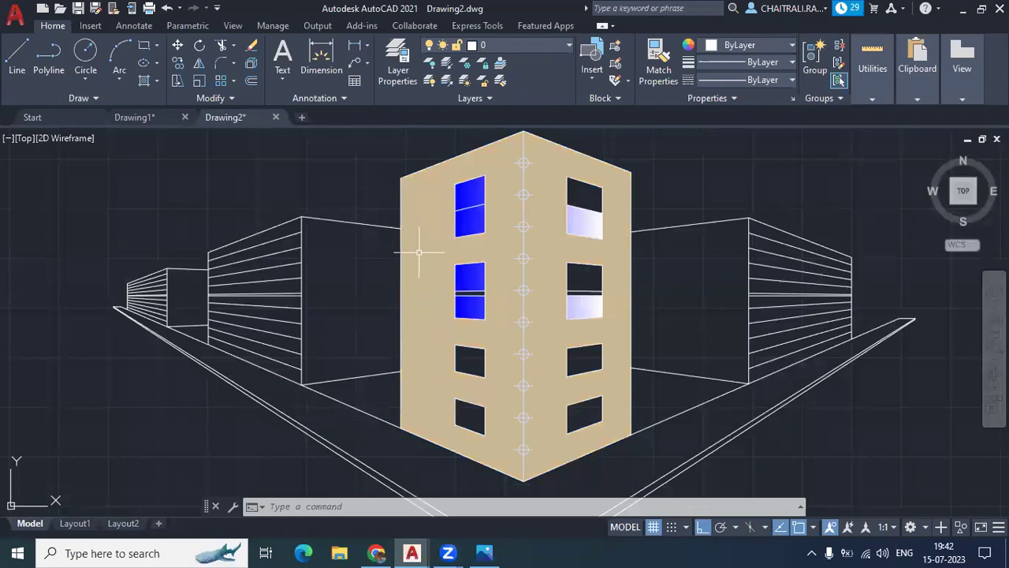
middle_click_drag(419, 252, 403, 312)
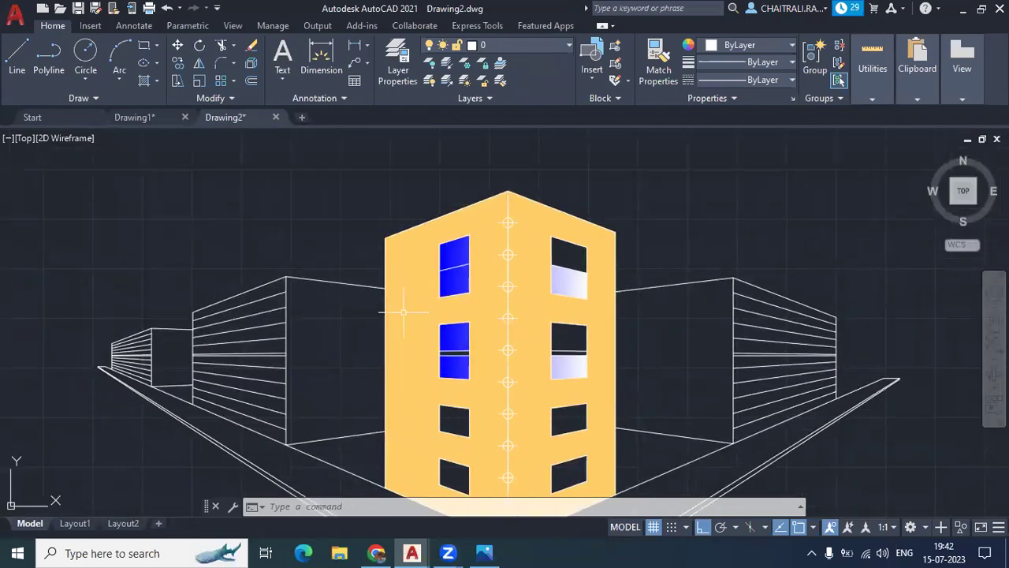
scroll(382, 261, "down", 5)
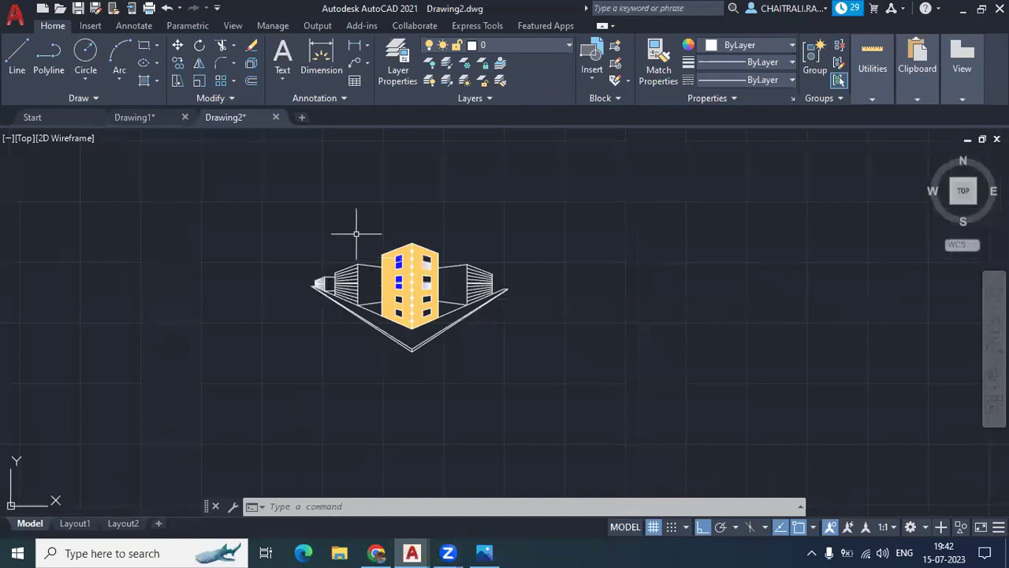
scroll(356, 233, "up", 2)
scroll(362, 231, "up", 1)
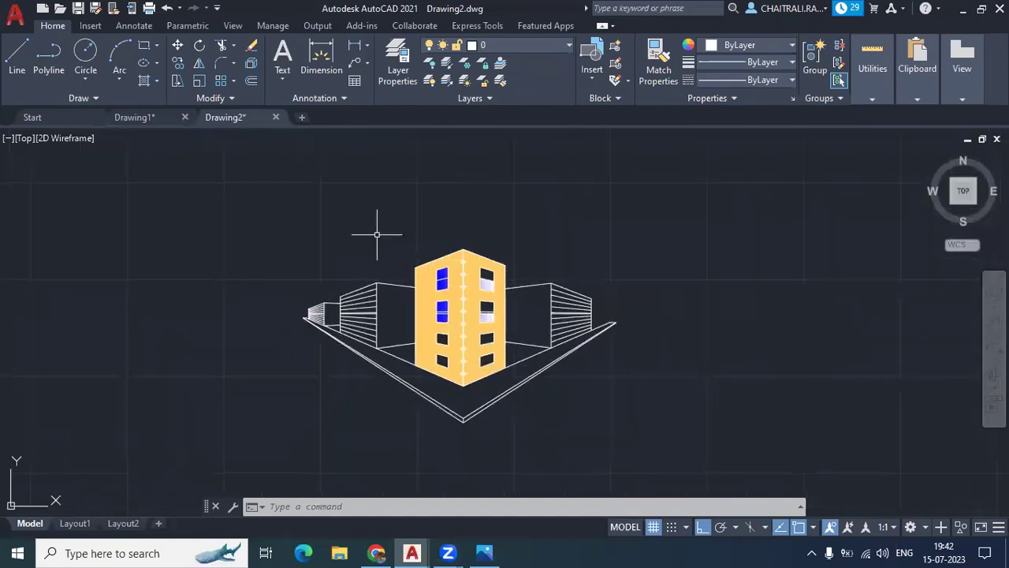
scroll(375, 229, "up", 1)
scroll(364, 224, "up", 1)
scroll(359, 221, "up", 1)
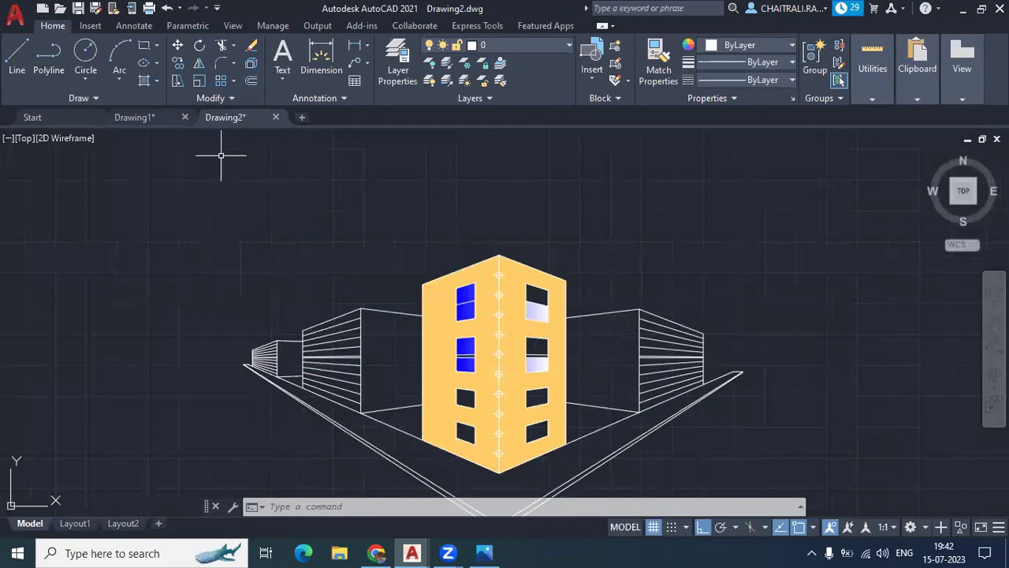
scroll(221, 153, "down", 2)
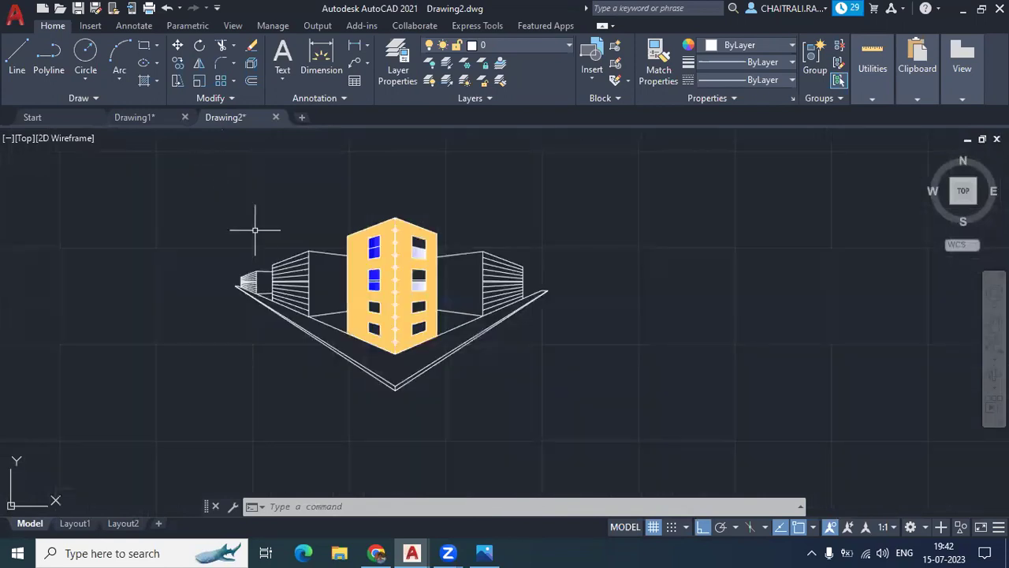
scroll(269, 269, "up", 1)
scroll(301, 278, "up", 3)
scroll(300, 278, "up", 2)
middle_click_drag(302, 298, 309, 362)
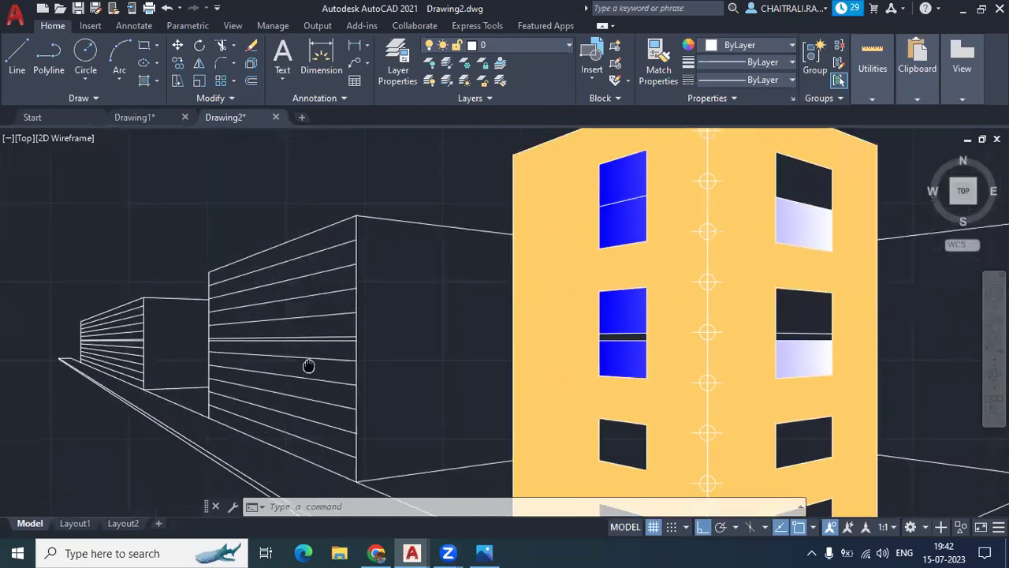
scroll(311, 344, "up", 2)
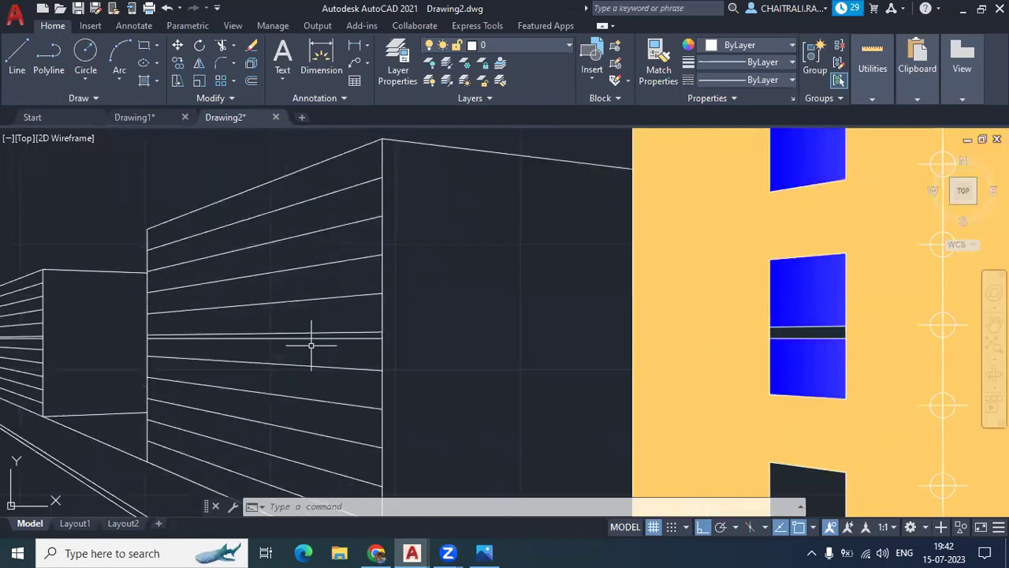
scroll(311, 344, "down", 2)
scroll(311, 345, "down", 2)
middle_click_drag(312, 345, 245, 310)
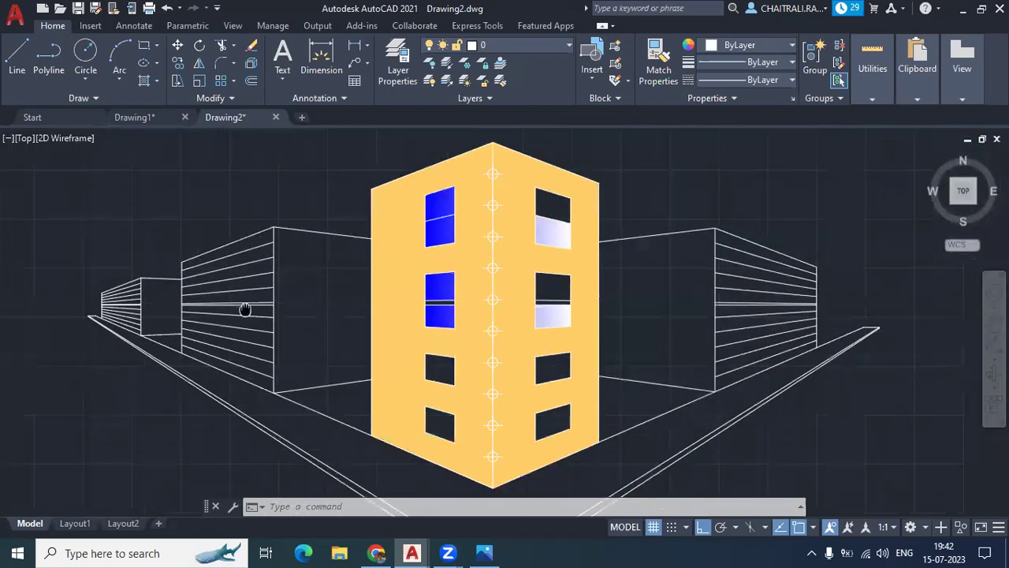
middle_click_drag(318, 265, 293, 253)
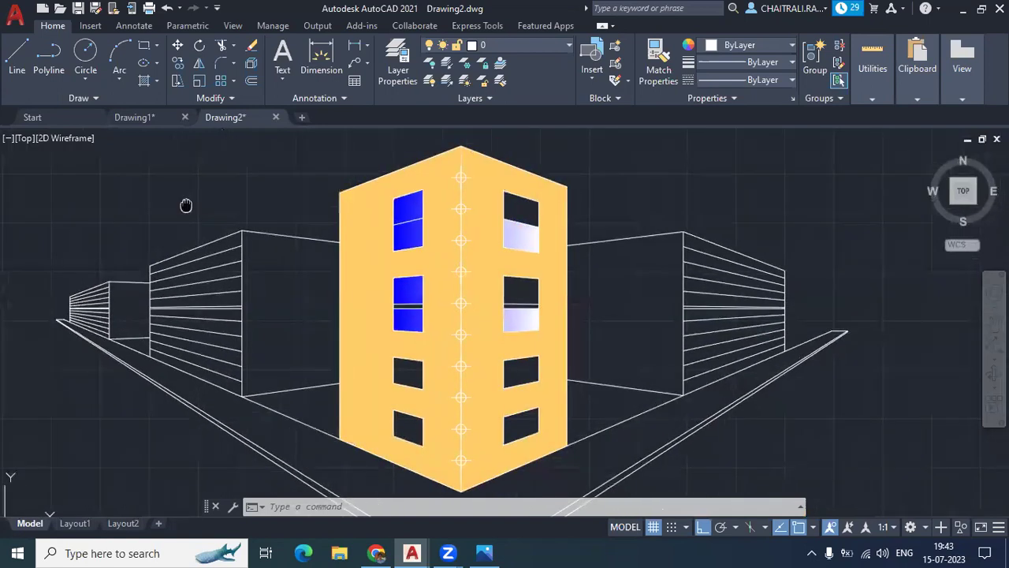
middle_click_drag(186, 205, 187, 216)
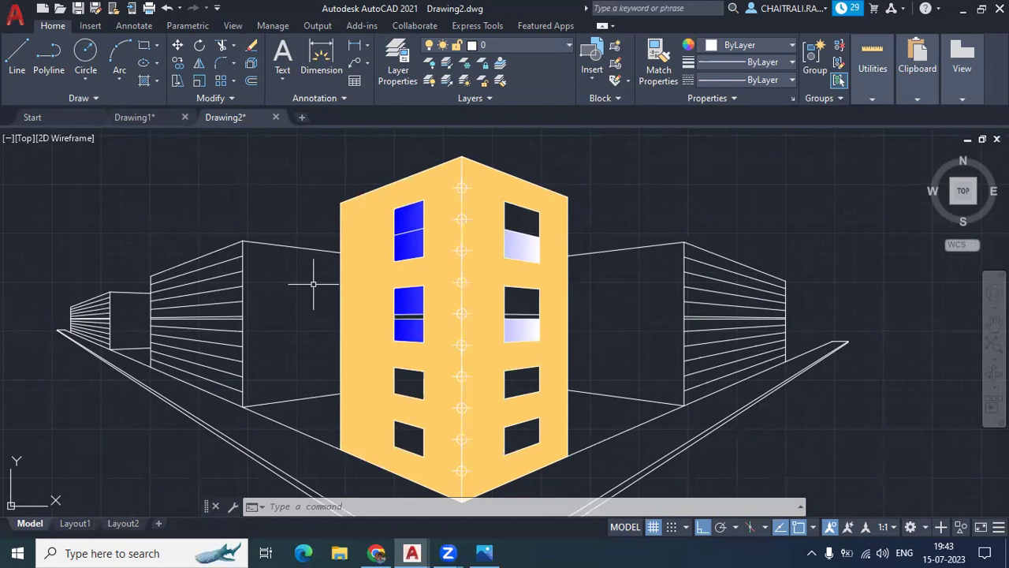
scroll(313, 284, "up", 2)
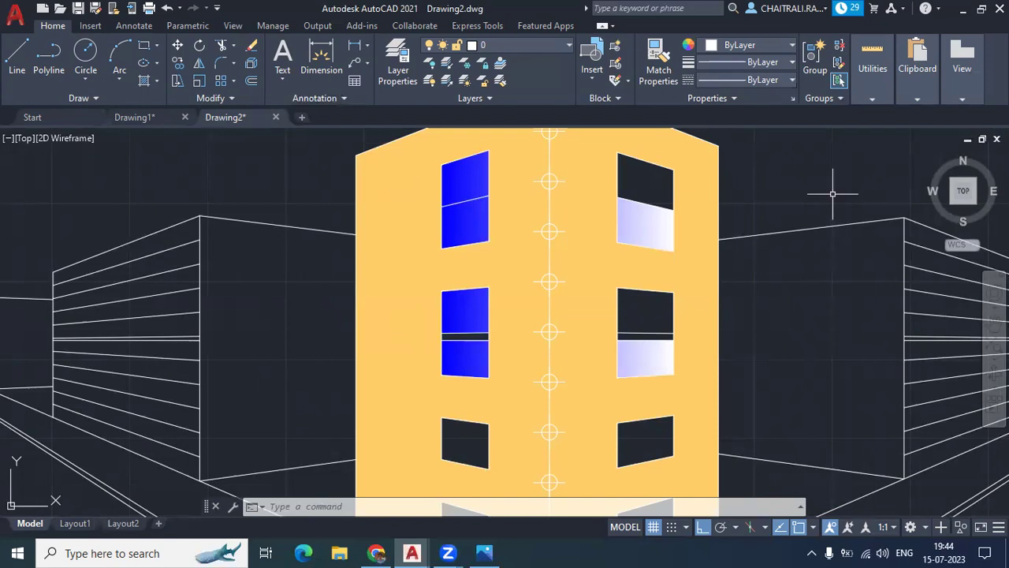
scroll(814, 213, "down", 2)
scroll(664, 287, "down", 2)
scroll(491, 349, "up", 4)
middle_click_drag(507, 349, 443, 338)
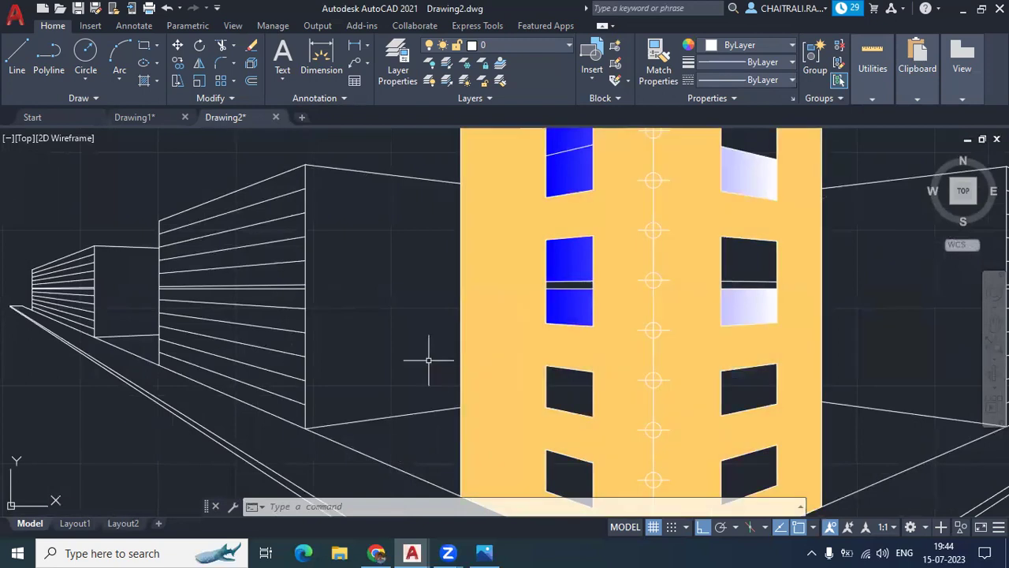
scroll(434, 356, "down", 4)
scroll(434, 357, "up", 2)
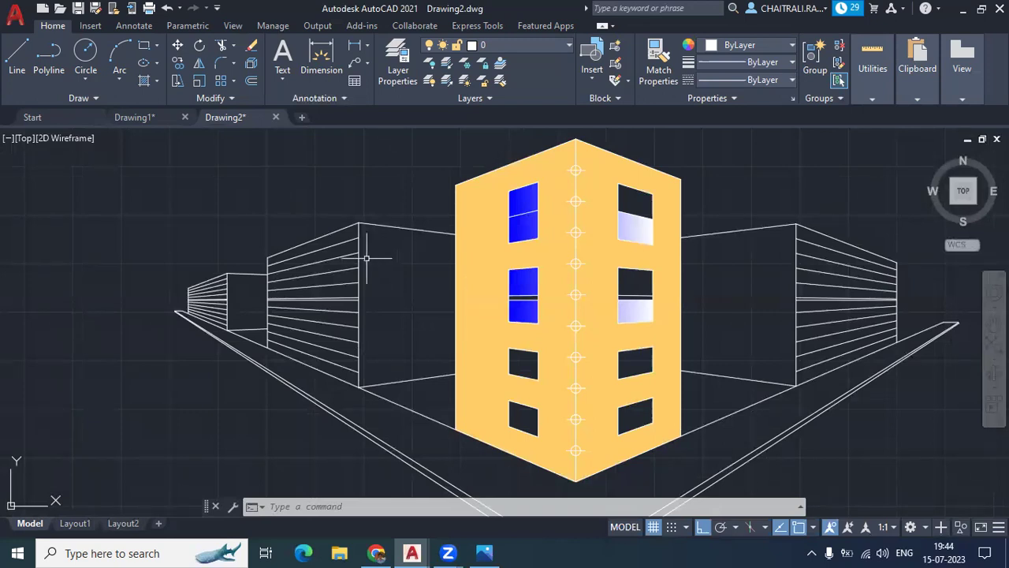
middle_click_drag(362, 262, 240, 274)
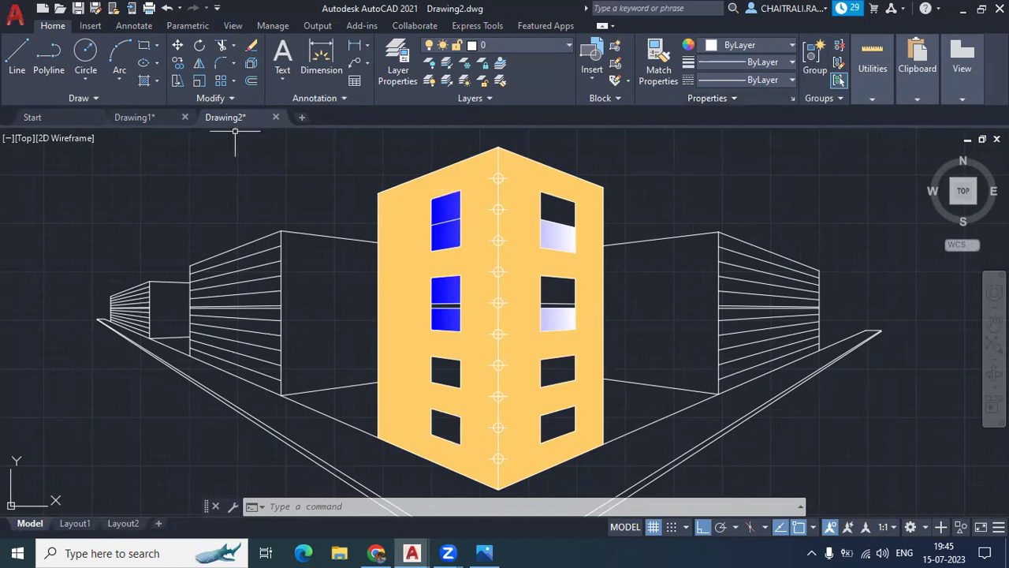
middle_click_drag(217, 216, 296, 205)
scroll(306, 199, "down", 3)
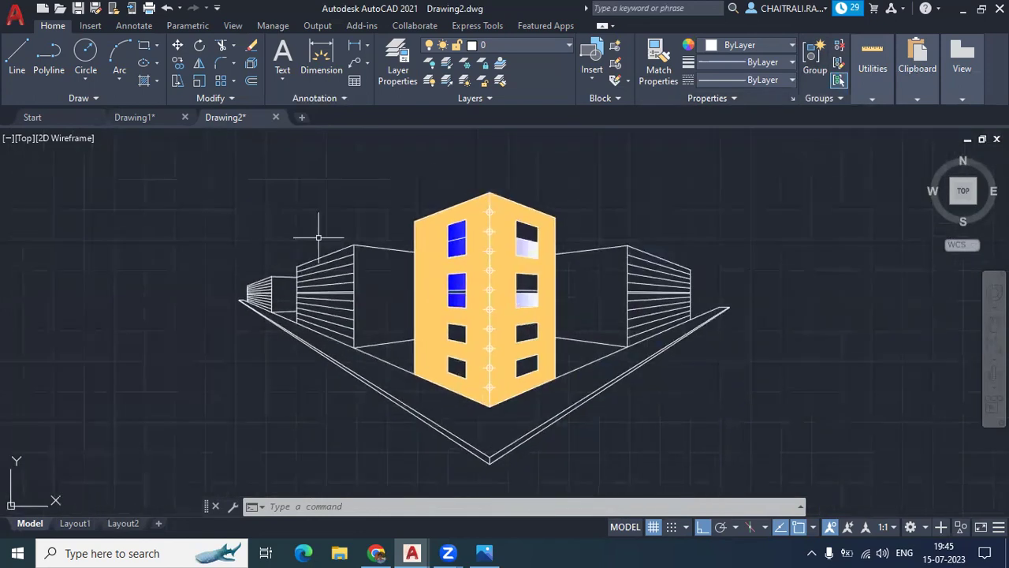
scroll(319, 237, "up", 3)
scroll(319, 237, "up", 3)
scroll(319, 236, "down", 2)
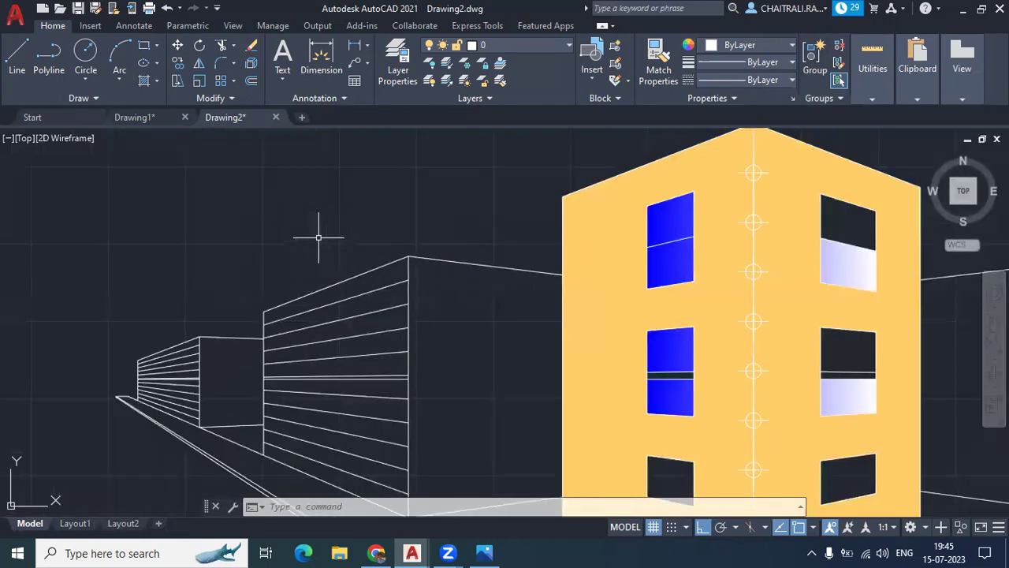
scroll(319, 236, "down", 3)
middle_click_drag(187, 268, 105, 285)
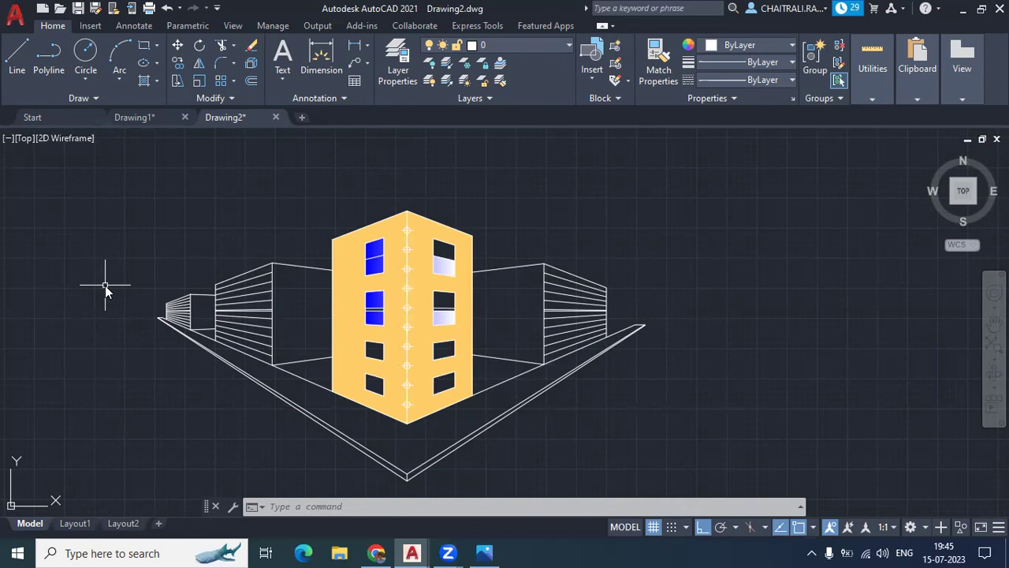
type("tp")
key("Return")
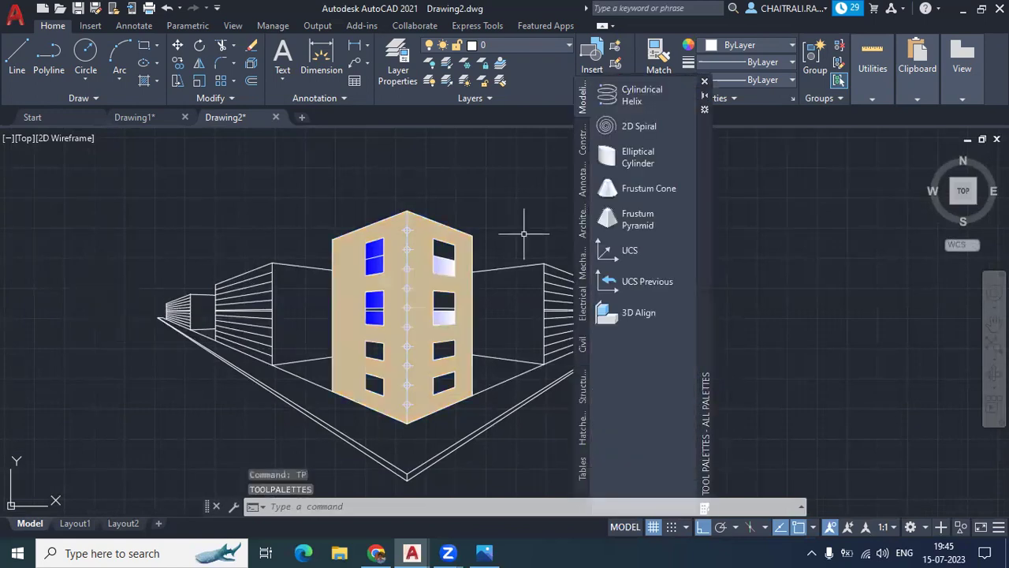
left_click(582, 227)
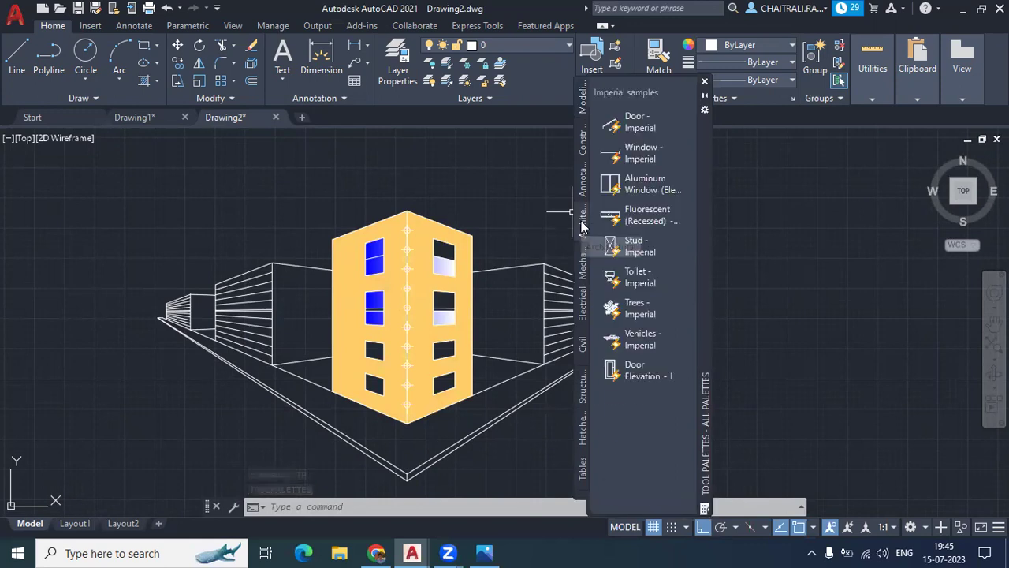
left_click(631, 122)
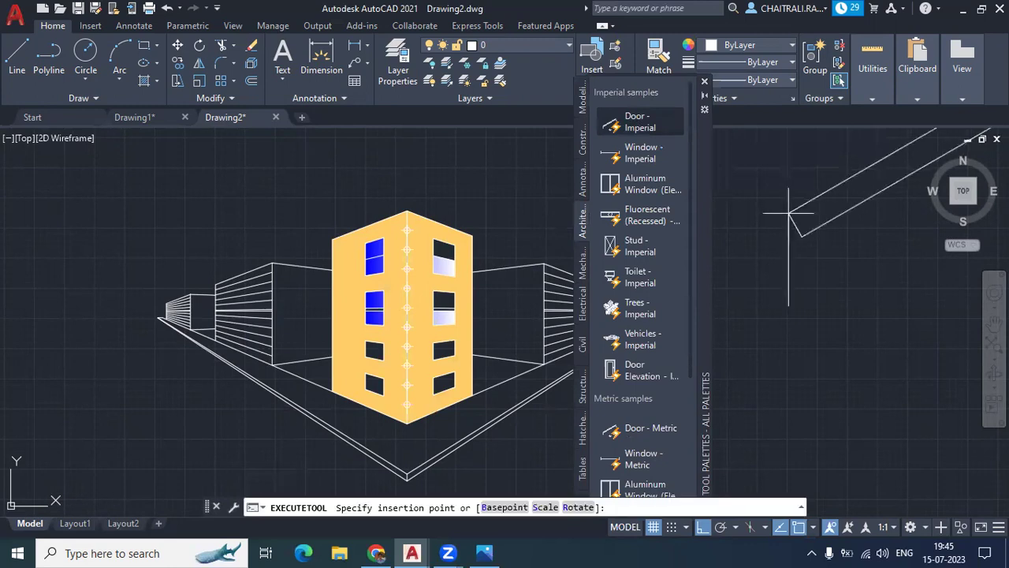
scroll(792, 300, "up", 3)
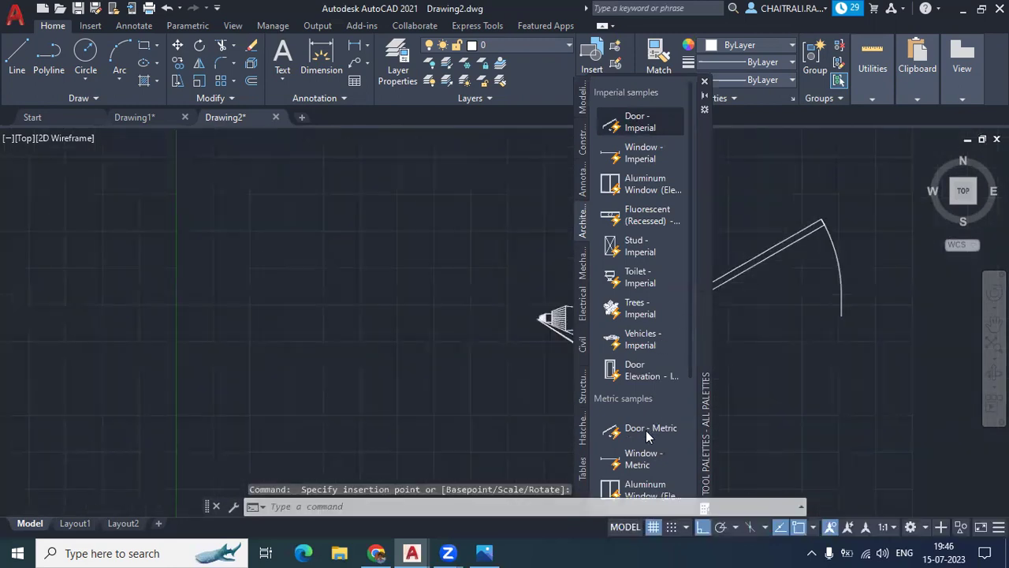
left_click(897, 392)
left_click(904, 404)
left_click(821, 251)
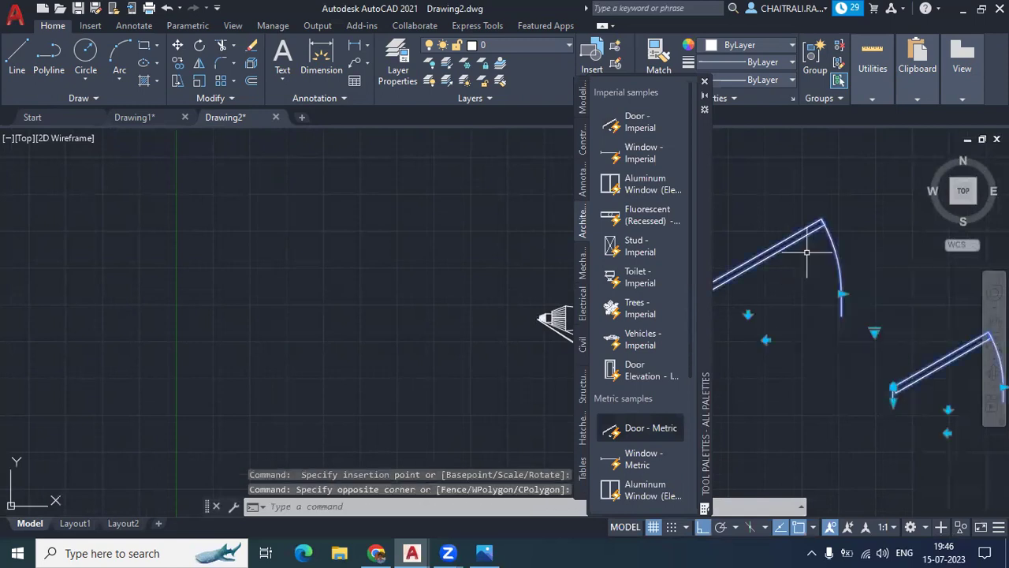
key("Delete")
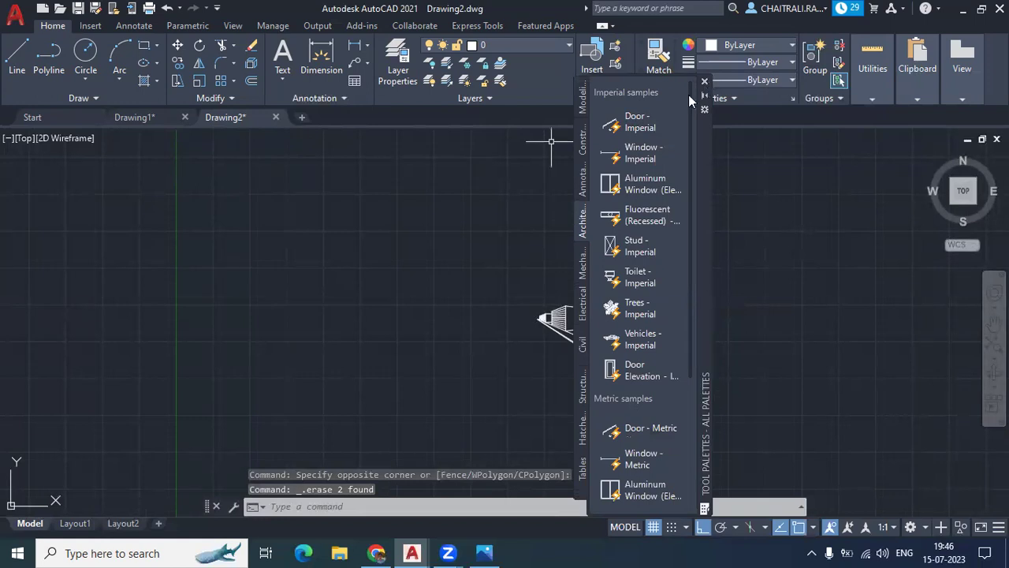
left_click(704, 81)
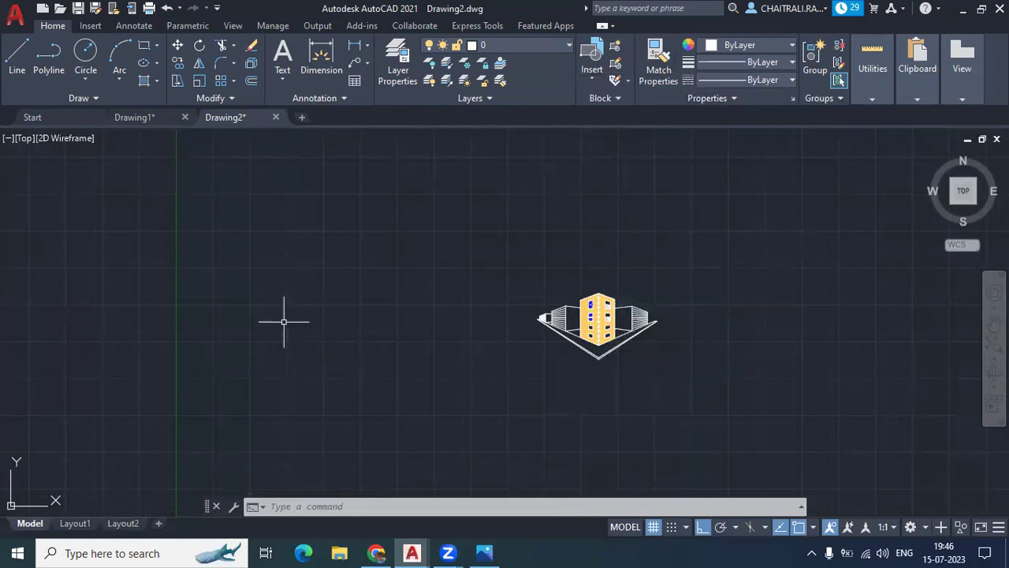
scroll(129, 282, "up", 1)
scroll(435, 247, "up", 1)
scroll(596, 274, "up", 3)
scroll(595, 275, "up", 1)
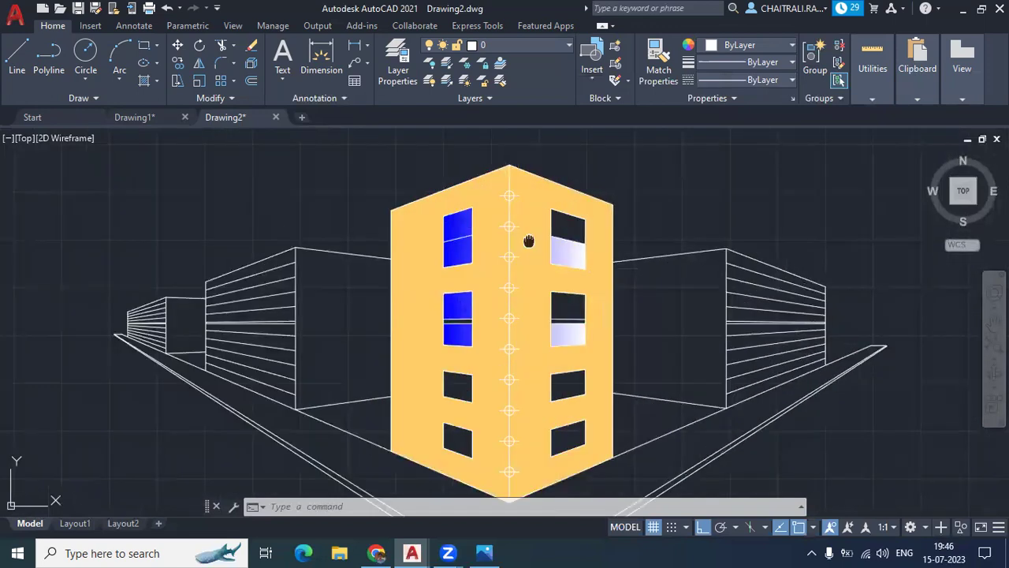
scroll(310, 259, "up", 1)
scroll(229, 161, "up", 1)
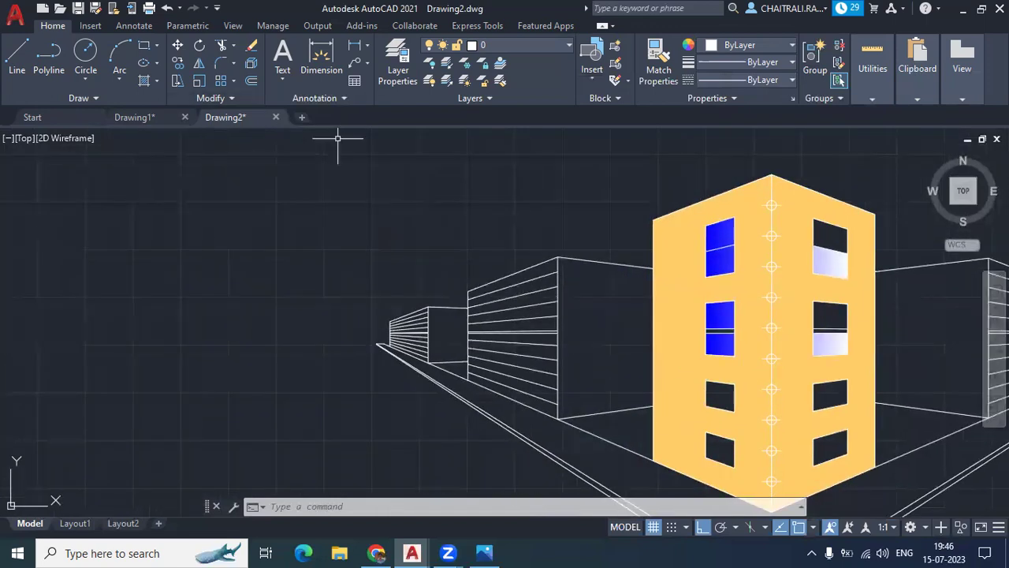
scroll(204, 166, "down", 1)
scroll(193, 169, "up", 1)
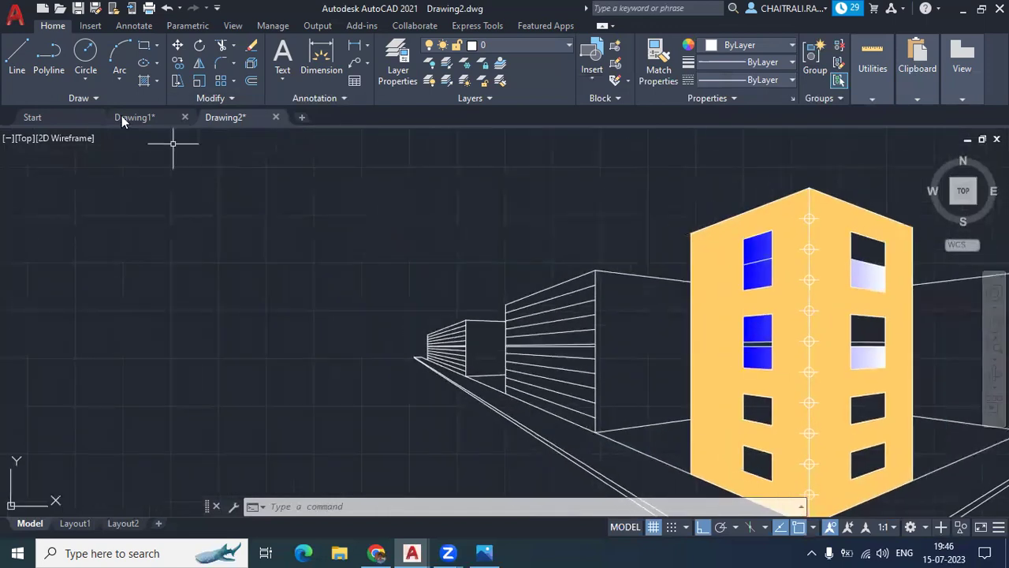
left_click(143, 49)
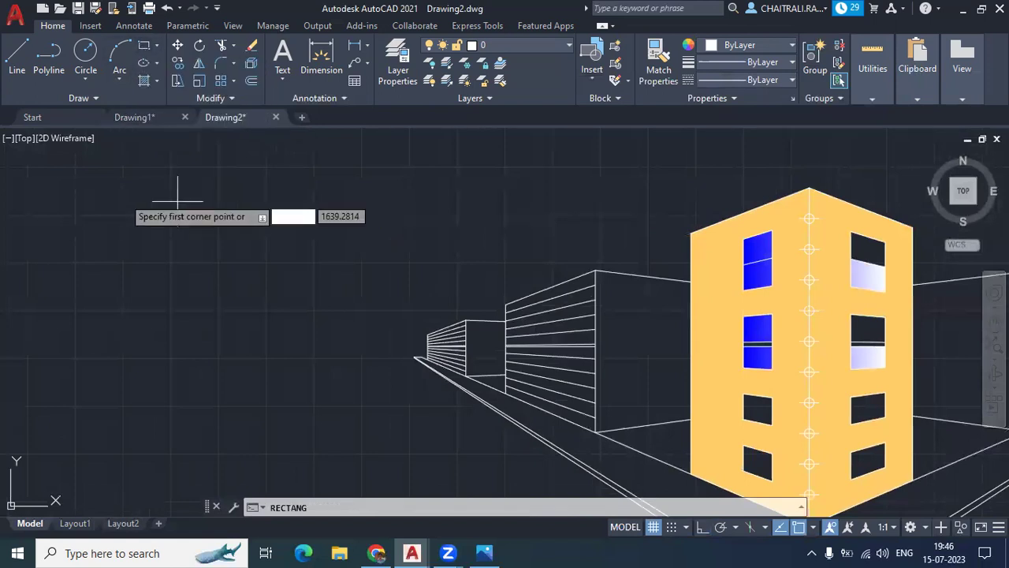
left_click(112, 195)
left_click(241, 280)
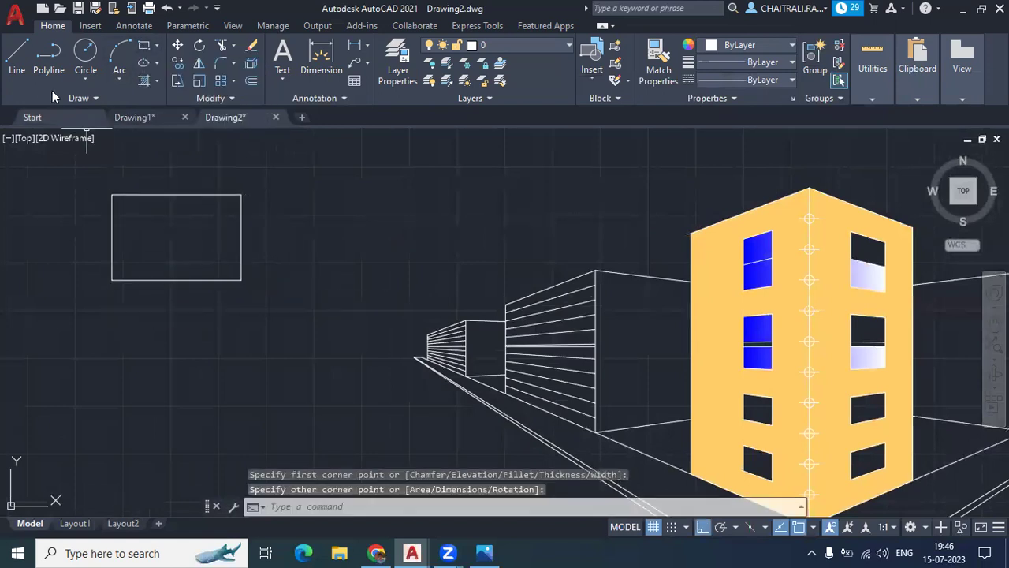
left_click(32, 71)
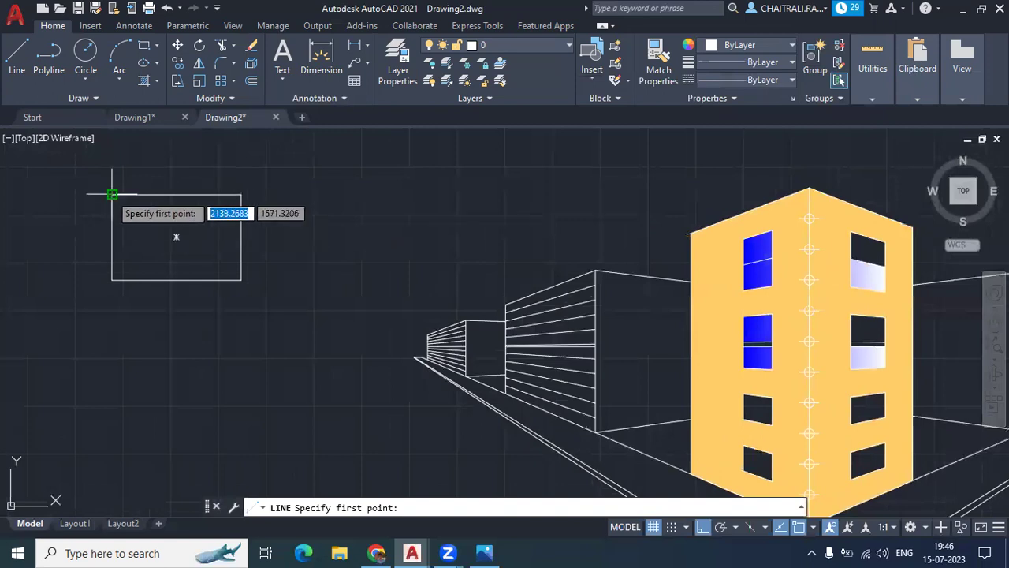
left_click(112, 195)
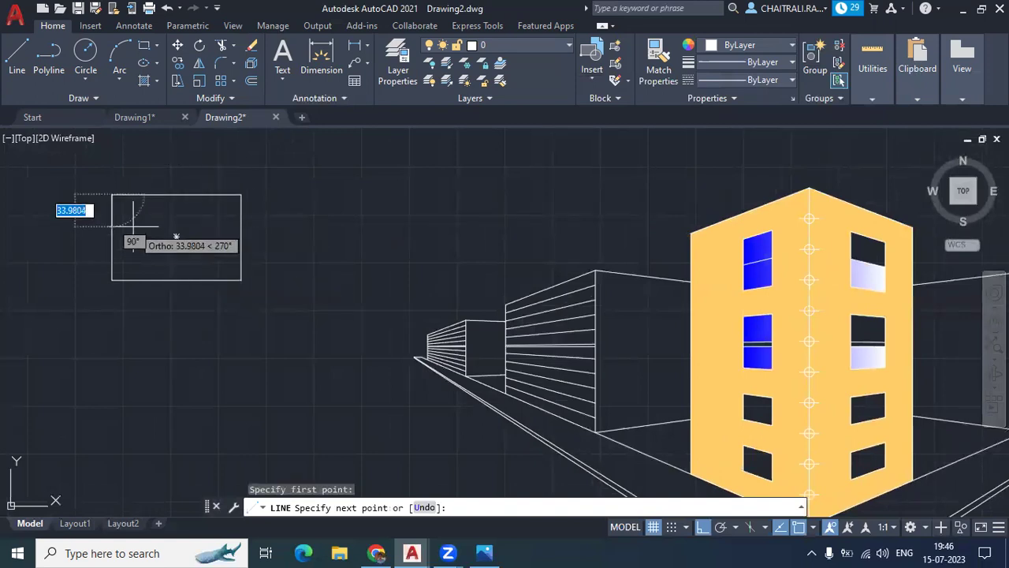
key("Escape")
scroll(176, 226, "up", 2)
middle_click_drag(213, 219, 303, 251)
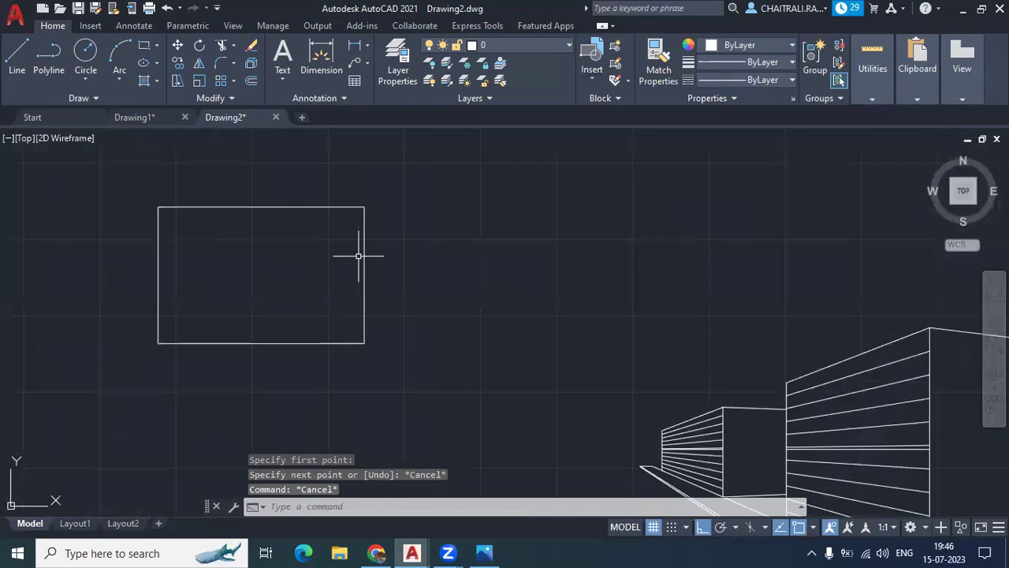
left_click(376, 553)
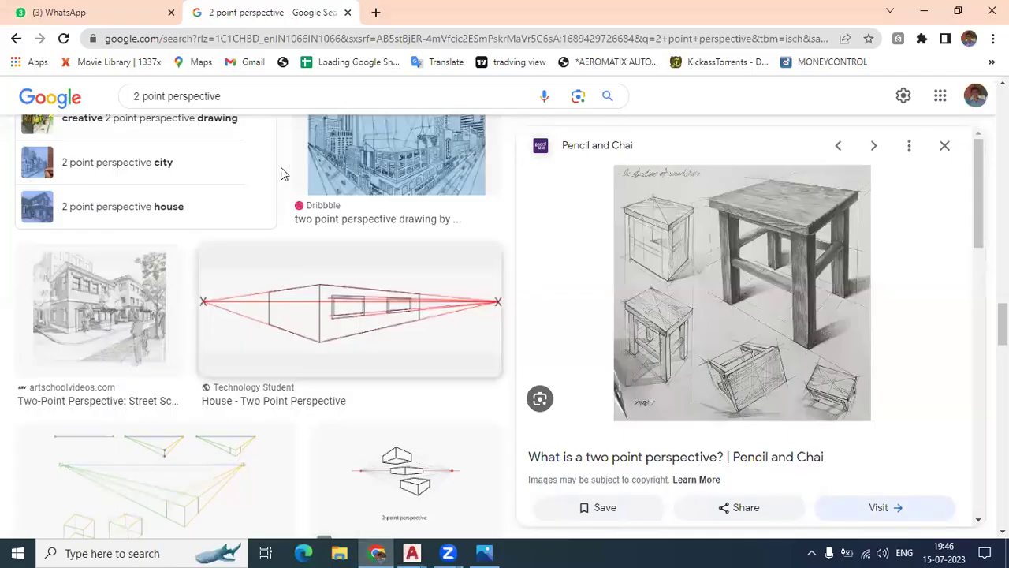
left_click(377, 24)
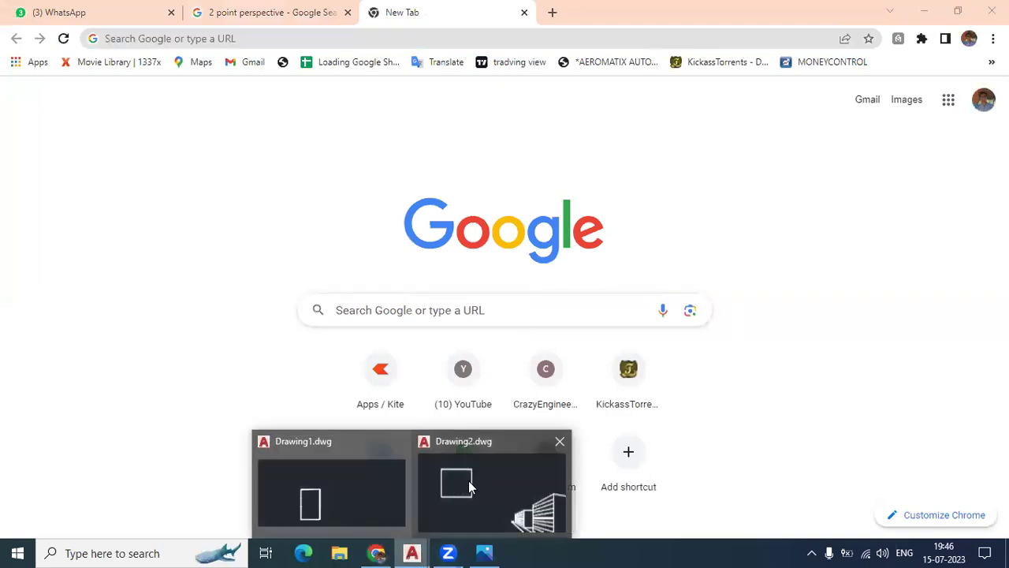
mouse_move(412, 553)
left_click(489, 485)
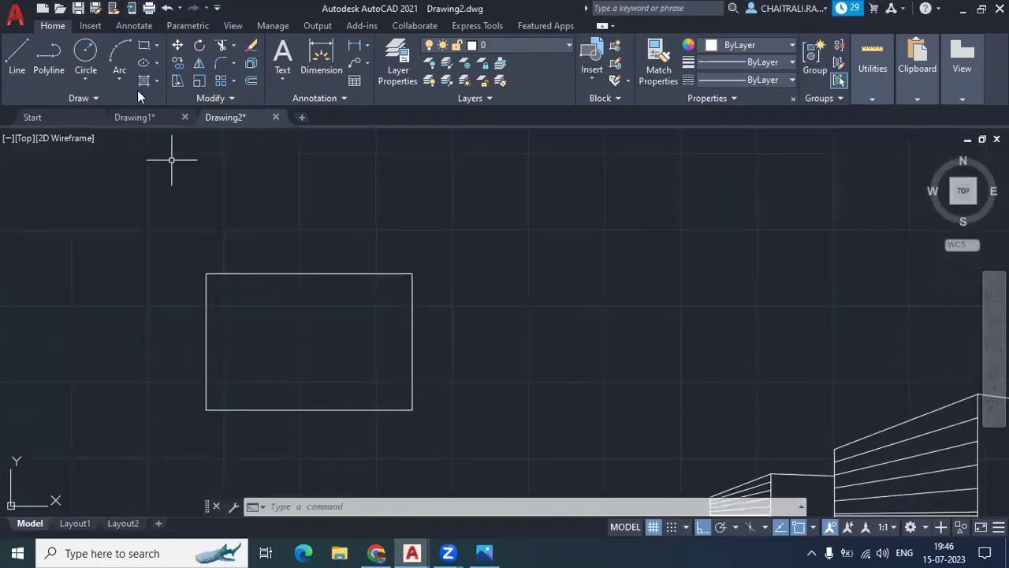
Step: Grip-stretch the rectangle's right edge left to narrow it into a bed outline
left_click(396, 368)
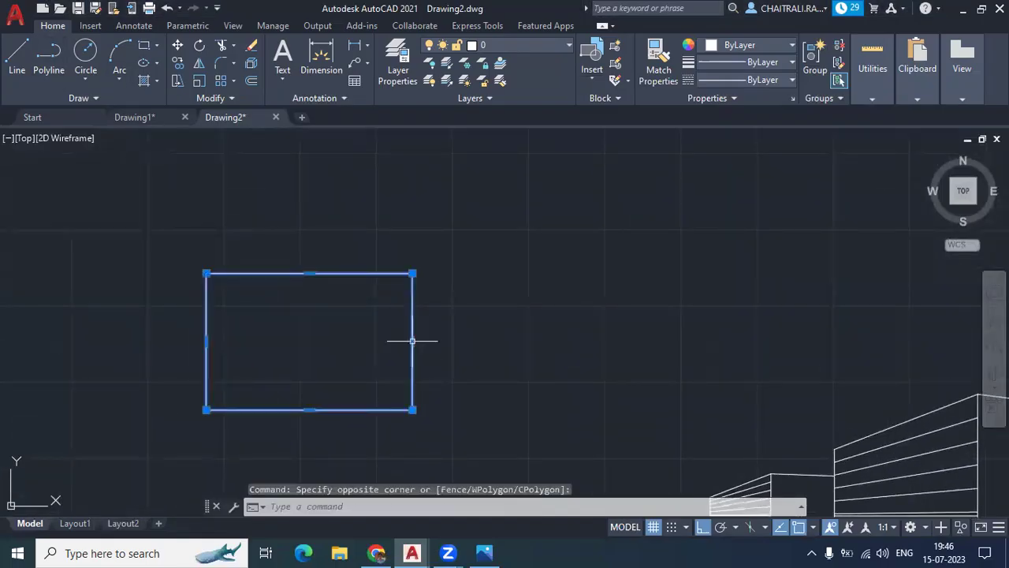
left_click(412, 341)
left_click(309, 342)
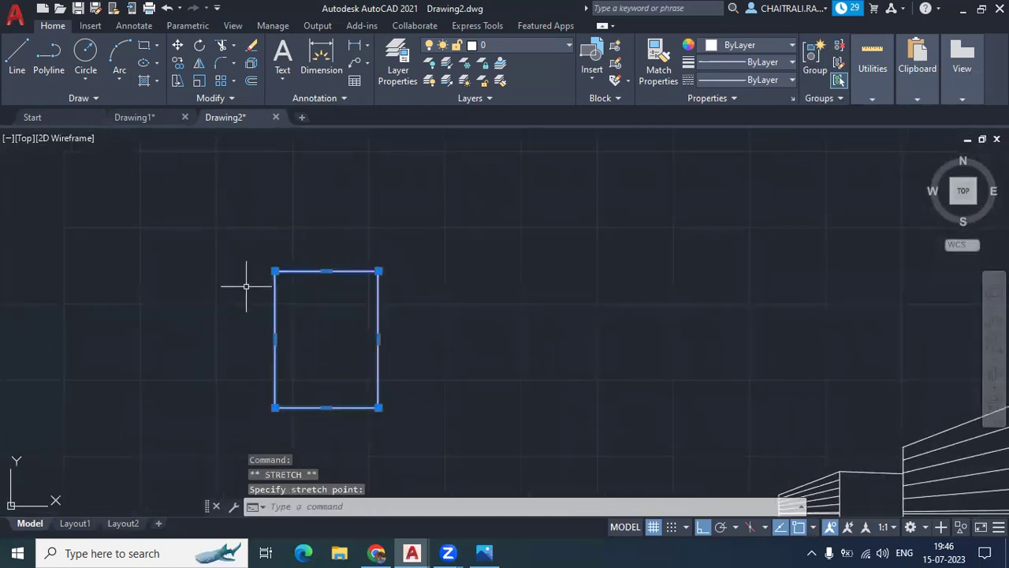
key("Escape")
key("Escape")
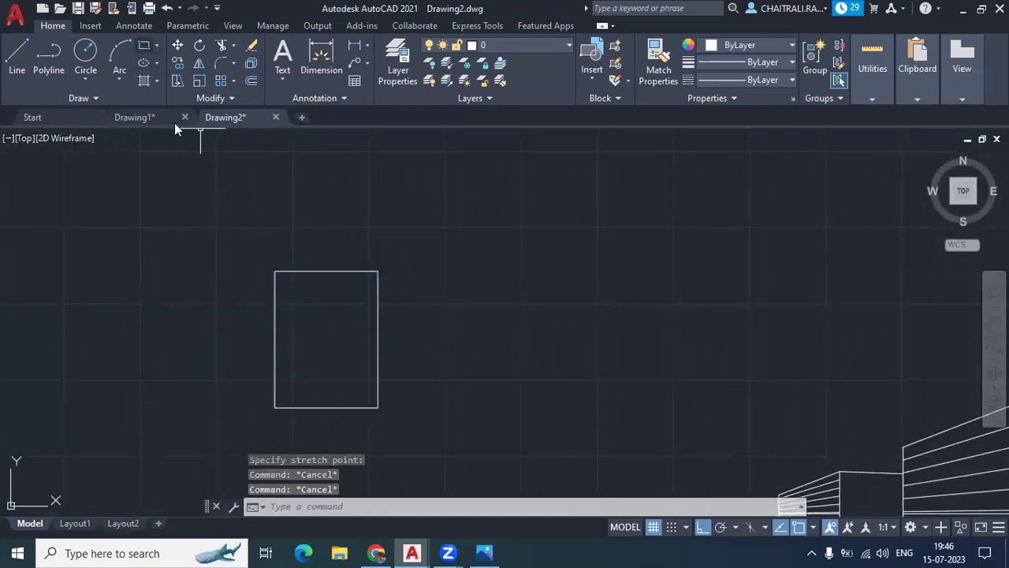
Step: Draw left and right pillow rectangles near the top of the bed
left_click(144, 45)
scroll(292, 254, "up", 2)
scroll(283, 301, "up", 3)
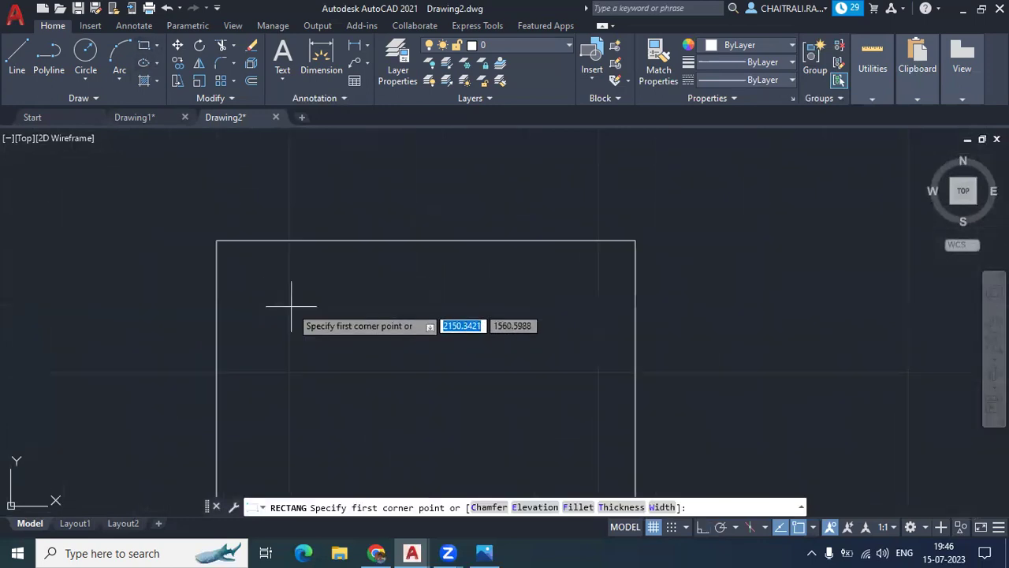
left_click(254, 279)
left_click(372, 363)
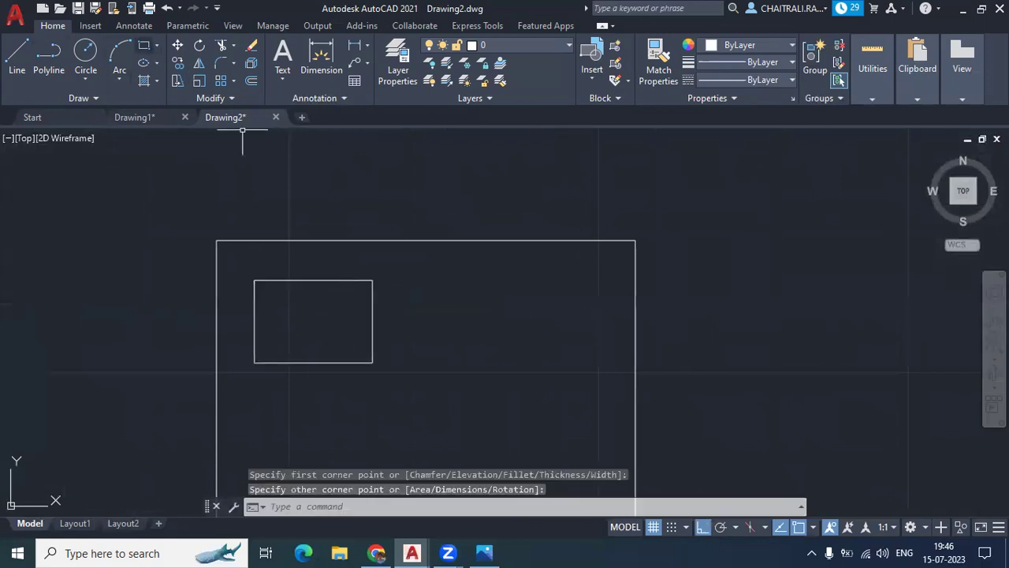
key("Return")
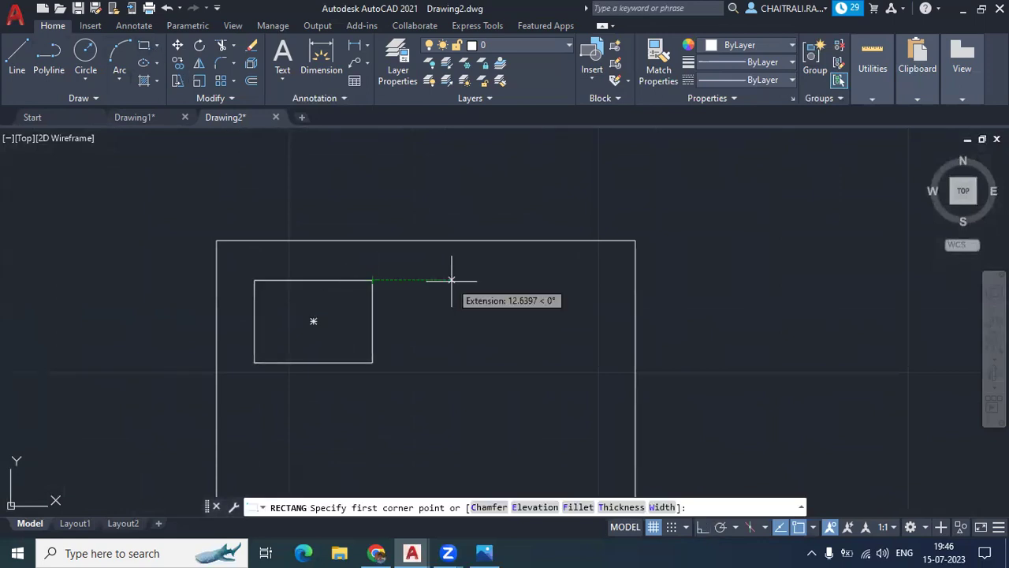
left_click(451, 280)
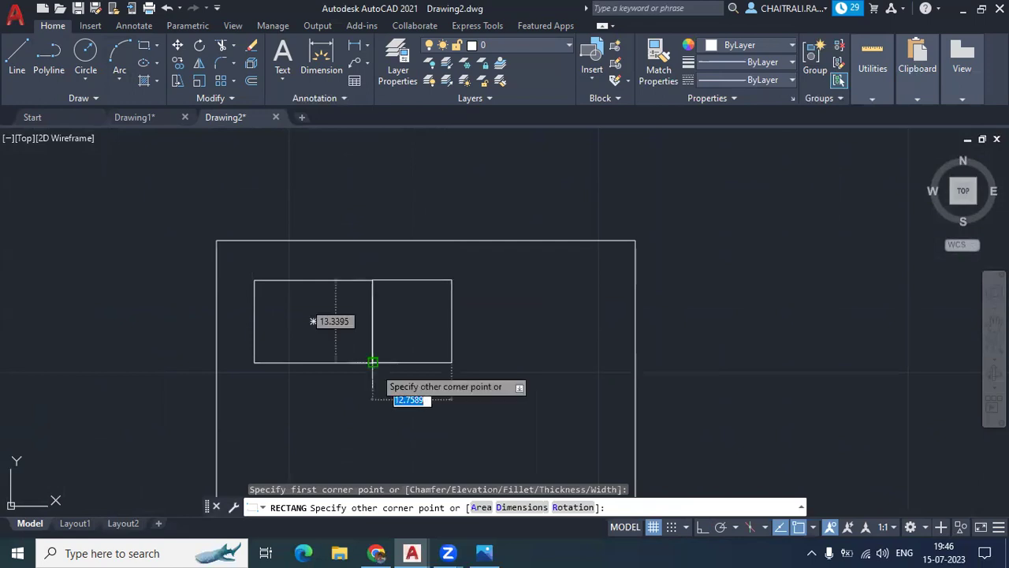
left_click(565, 364)
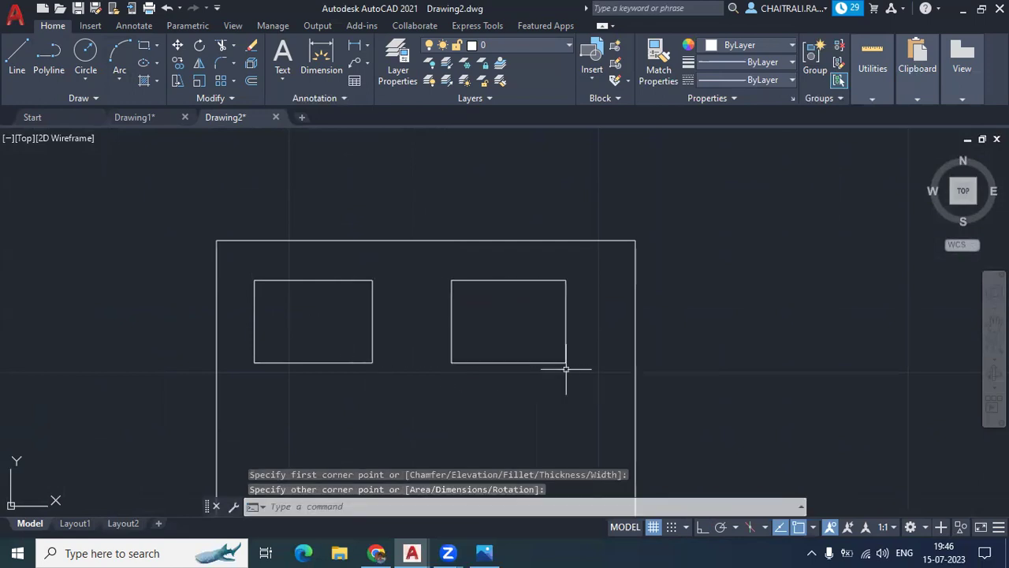
scroll(351, 193, "down", 4)
Step: Turn on Ortho mode and open DesignCenter with DC
key("F8")
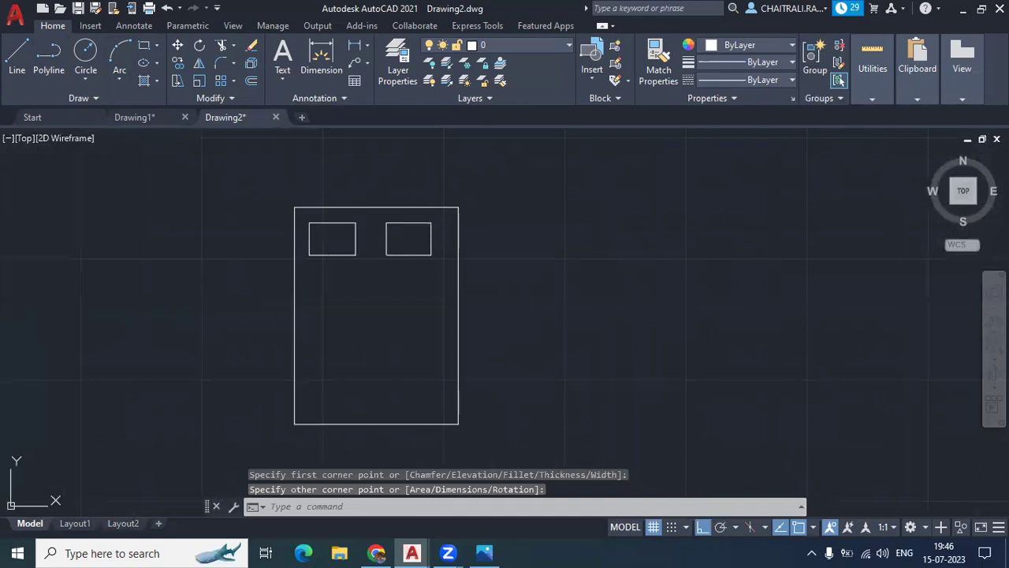
type("dc")
key("Return")
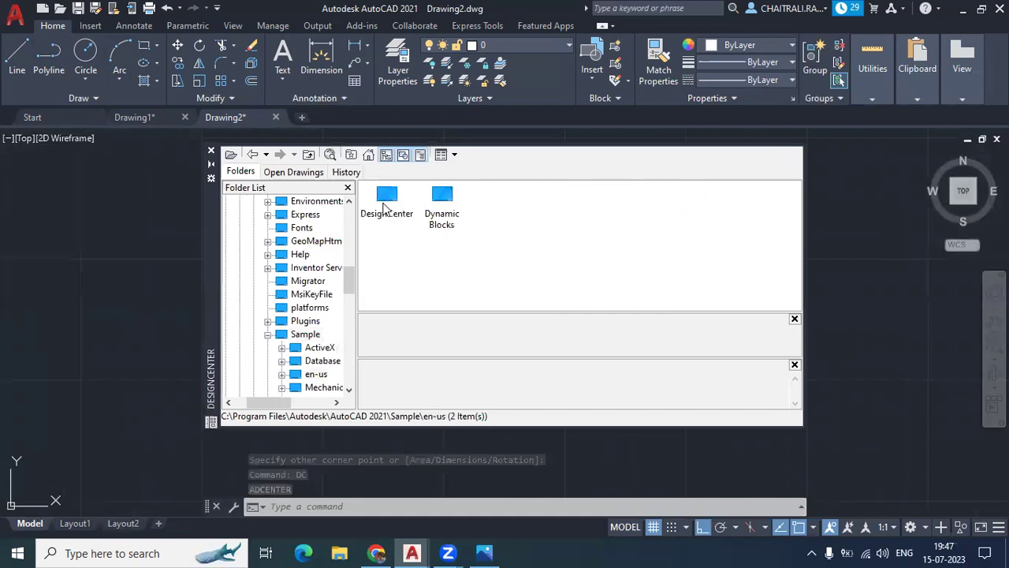
Step: Insert the Bed - Queen block from Home - Space Planner.dwg into the drawing
double_click(384, 204)
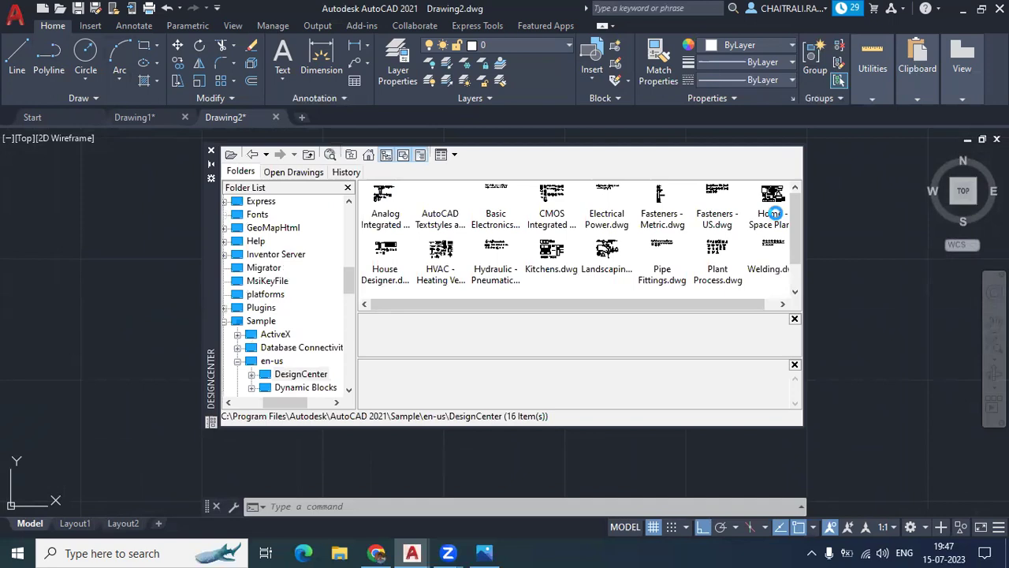
double_click(384, 202)
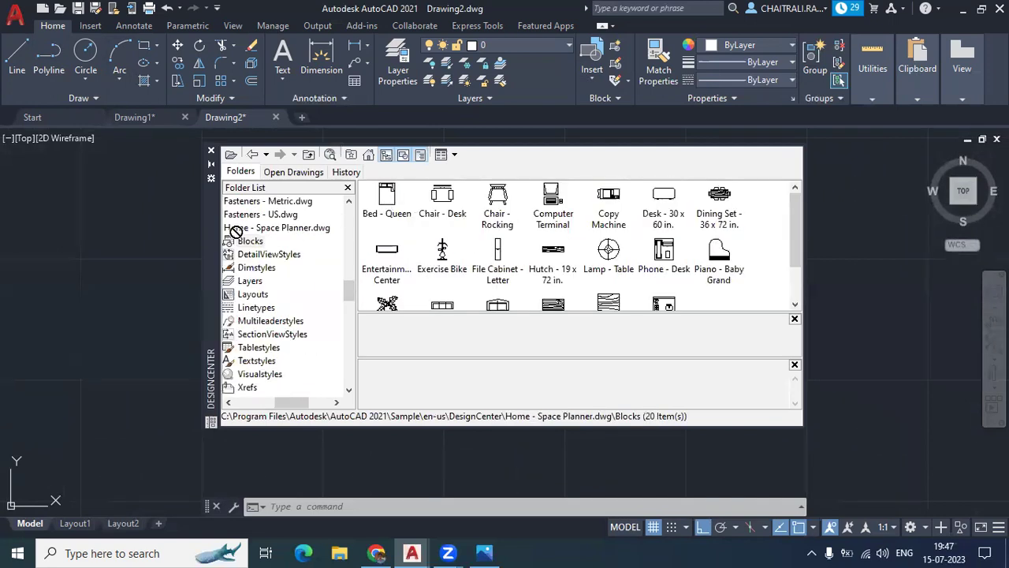
left_click_drag(387, 198, 117, 294)
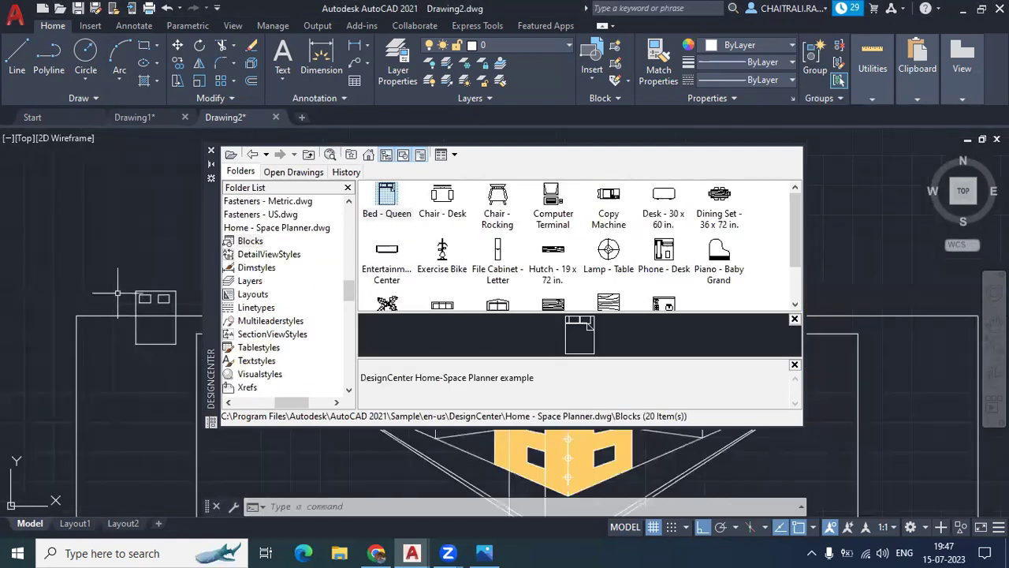
left_click(211, 150)
Step: Move the inserted Queen bed block to the left, clear of the building
scroll(252, 300, "up", 1)
left_click(615, 216)
left_click(586, 343)
type("m")
key("Return")
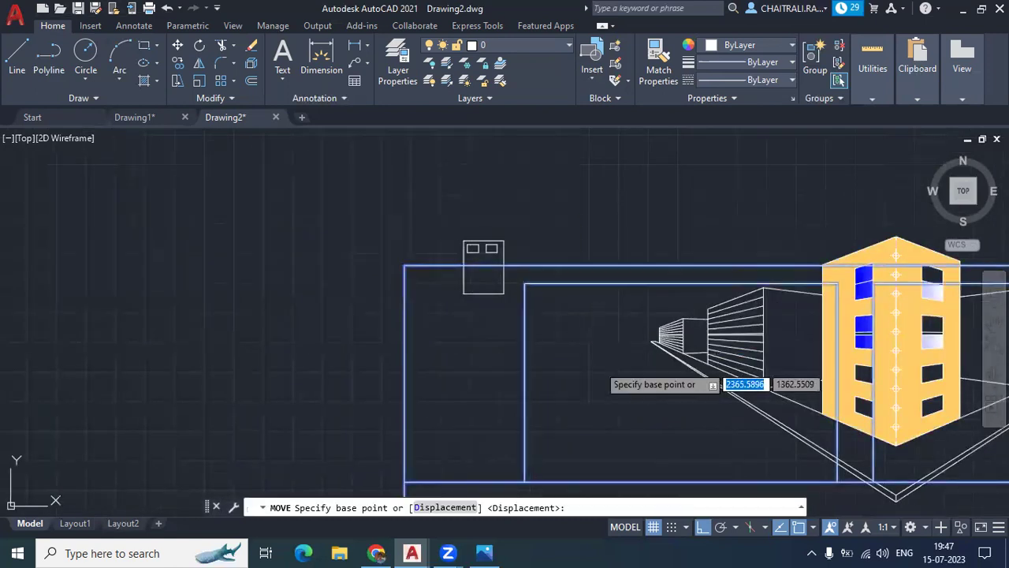
left_click(603, 361)
scroll(473, 387, "down", 3)
left_click(123, 268)
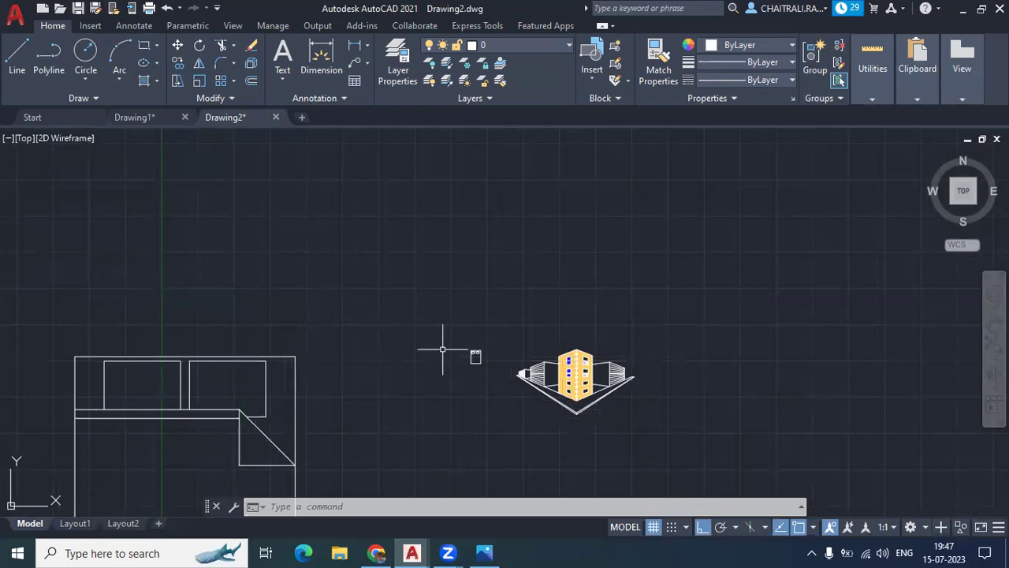
scroll(501, 362, "up", 3)
scroll(501, 363, "up", 3)
middle_click_drag(299, 301, 426, 360)
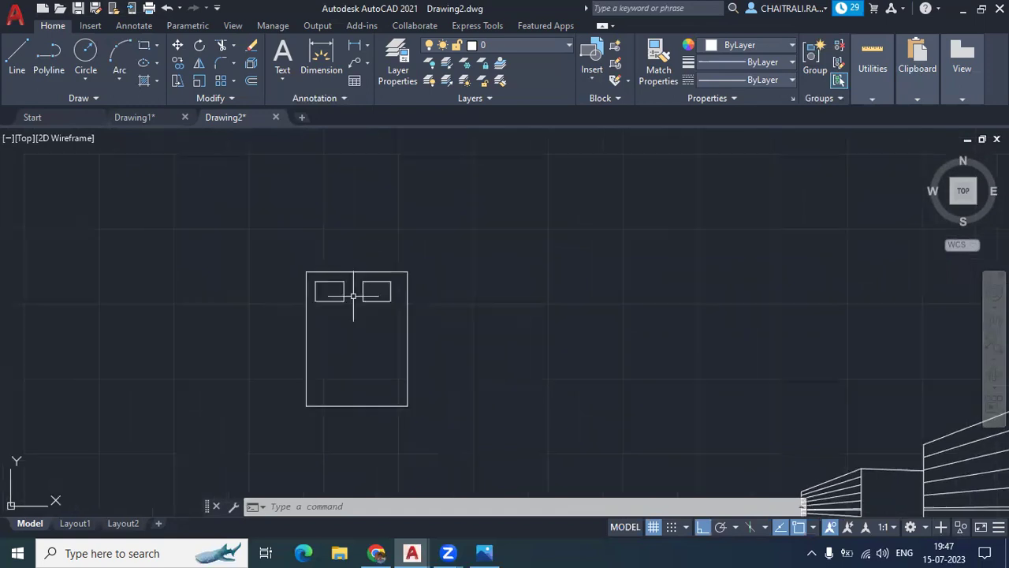
Step: Draw a horizontal line across the bed under the pillows and a diagonal fold to its right edge
scroll(349, 289, "up", 2)
left_click(7, 66)
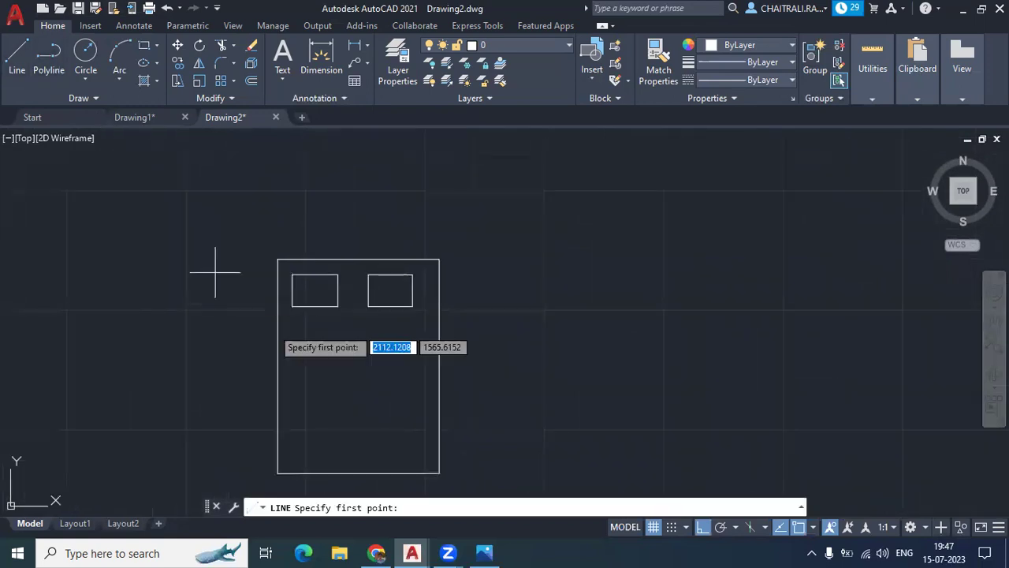
left_click(277, 329)
left_click(439, 329)
left_click(396, 329)
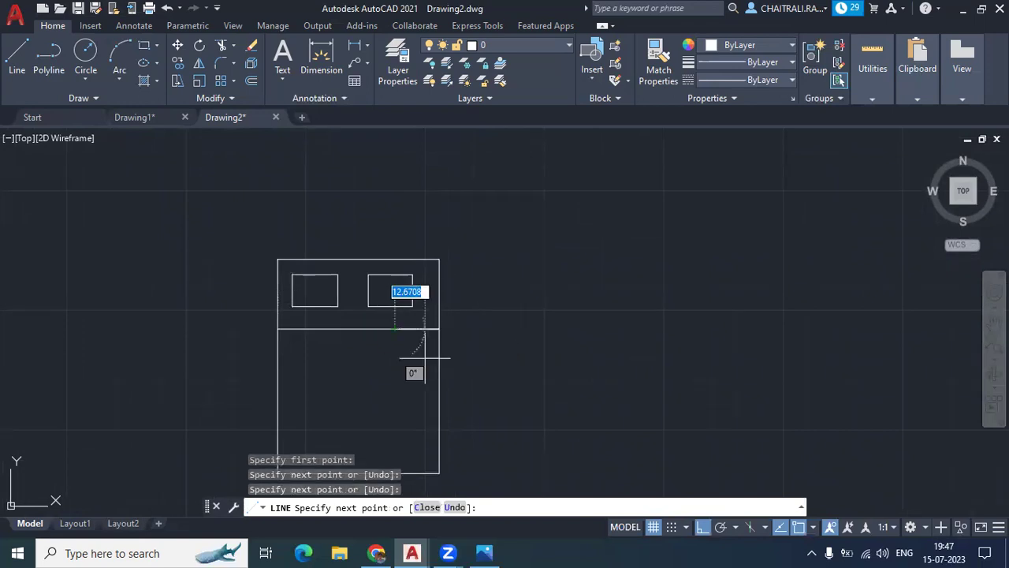
left_click(439, 366)
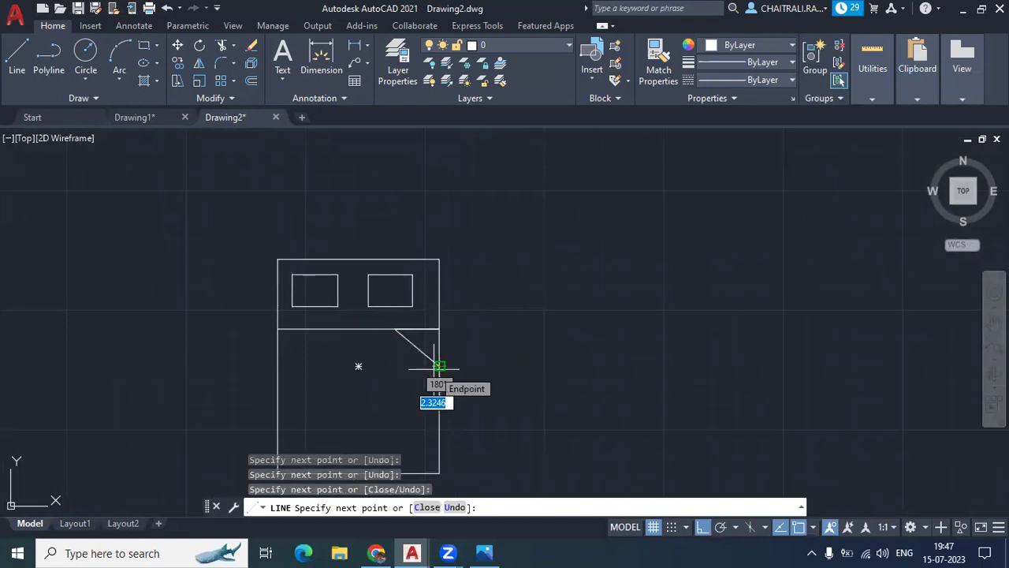
key("Escape")
Step: Compare the drawn bed with the sample block, then select and deselect the bed outline
scroll(434, 368, "down", 2)
scroll(415, 355, "up", 2)
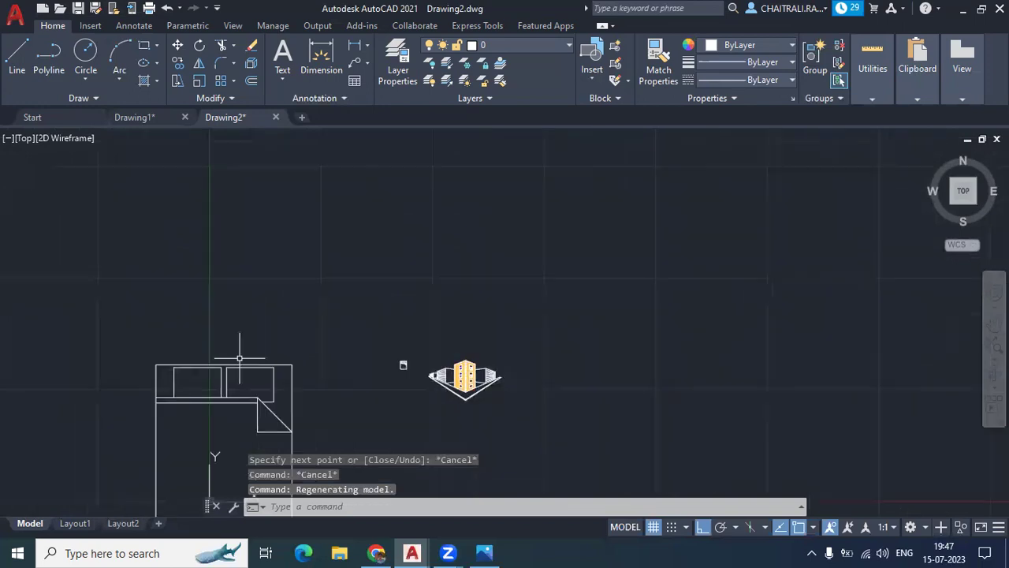
middle_click_drag(241, 350, 287, 310)
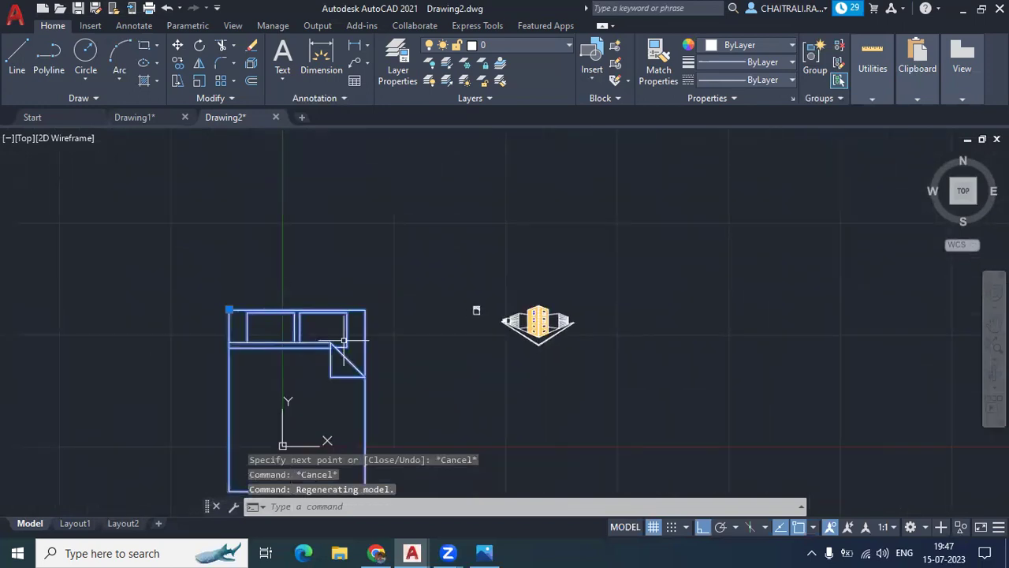
scroll(342, 337, "up", 3)
scroll(701, 270, "down", 3)
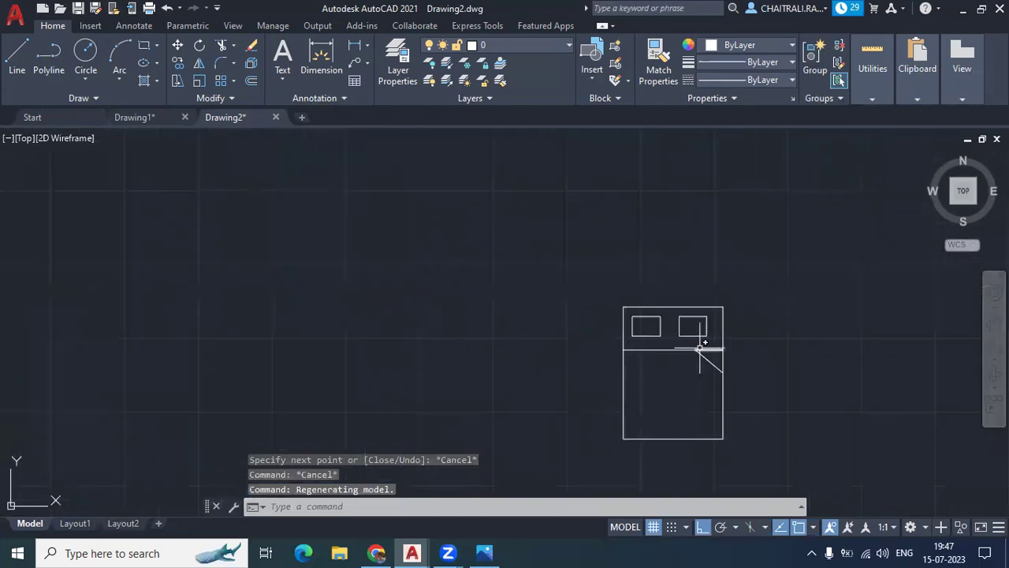
middle_click_drag(699, 334, 579, 271)
key("Escape")
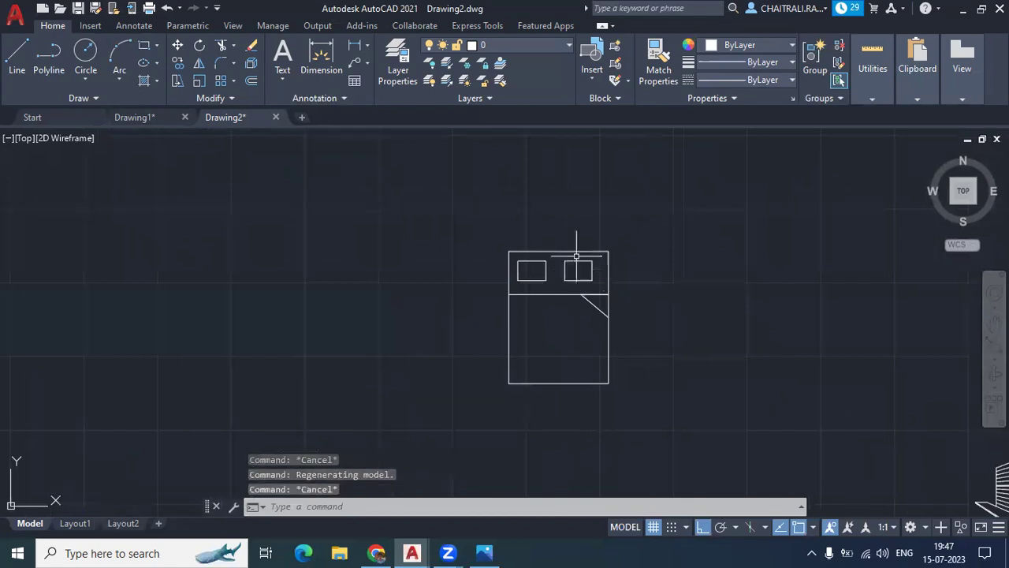
left_click(577, 253)
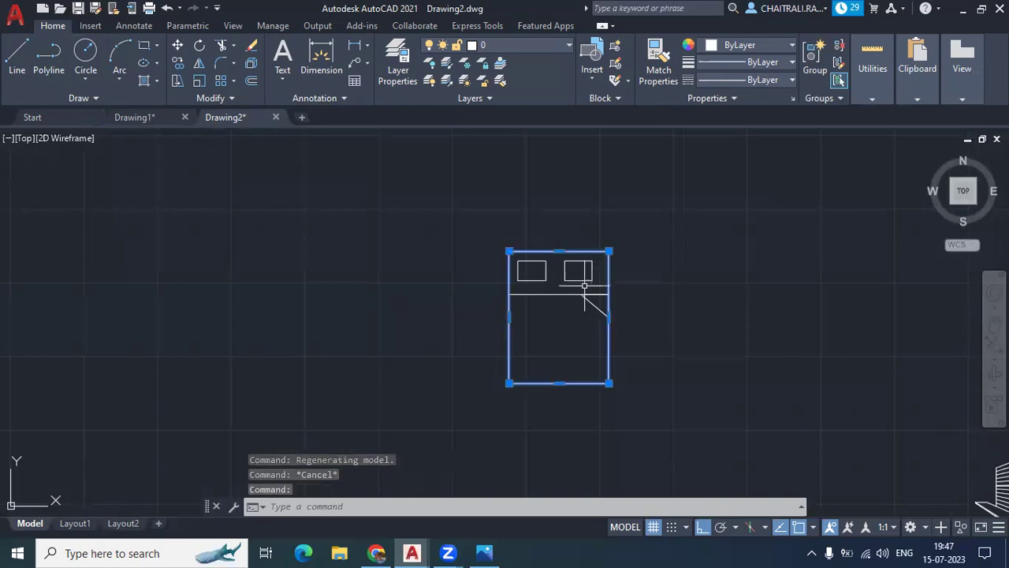
key("Escape")
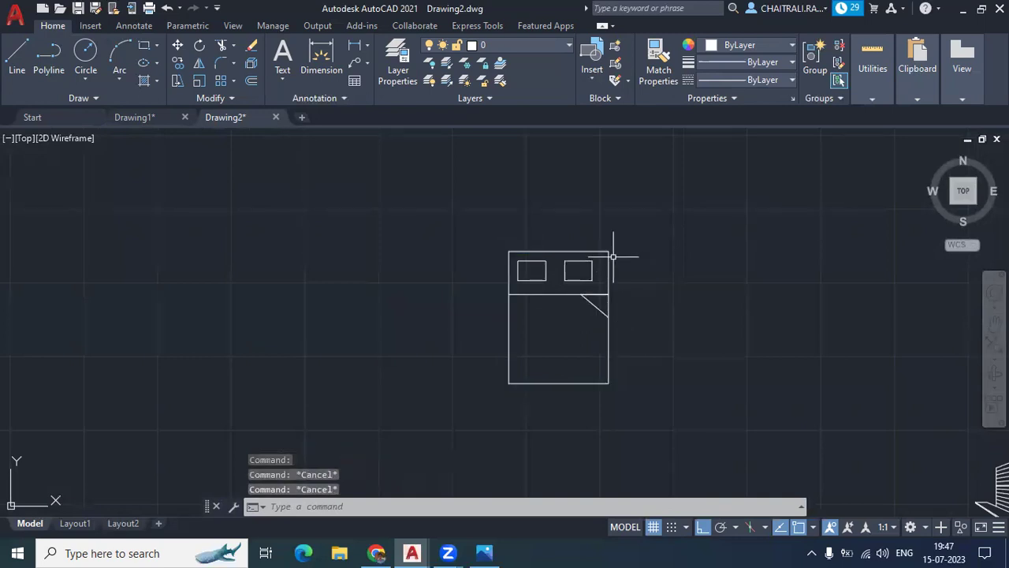
Step: Create block bed123 from the six bed objects, based at the bed's lower-left corner
type("B")
key("Return")
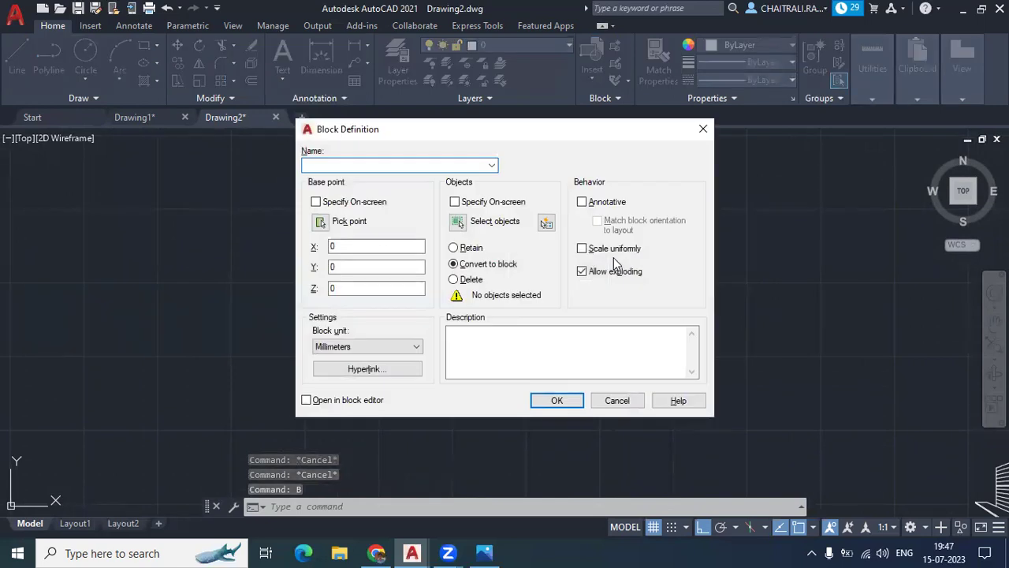
type("bed123")
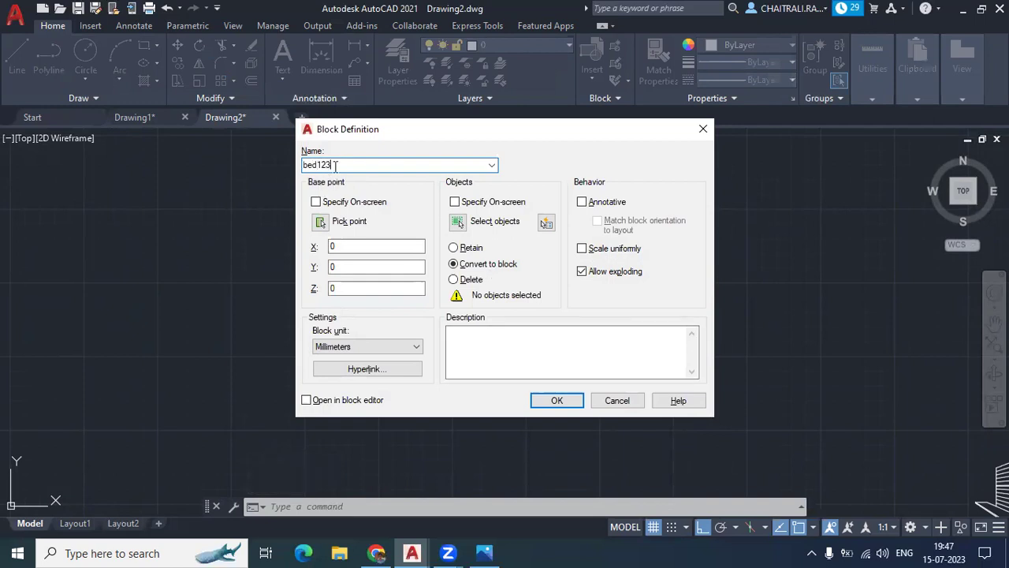
left_click(322, 222)
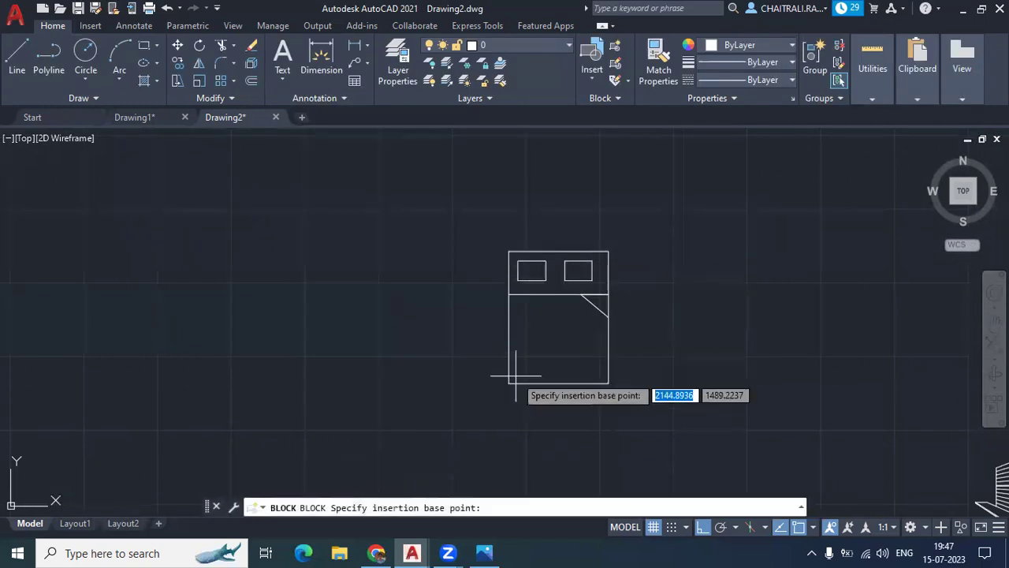
left_click(514, 378)
left_click(459, 224)
left_click(658, 213)
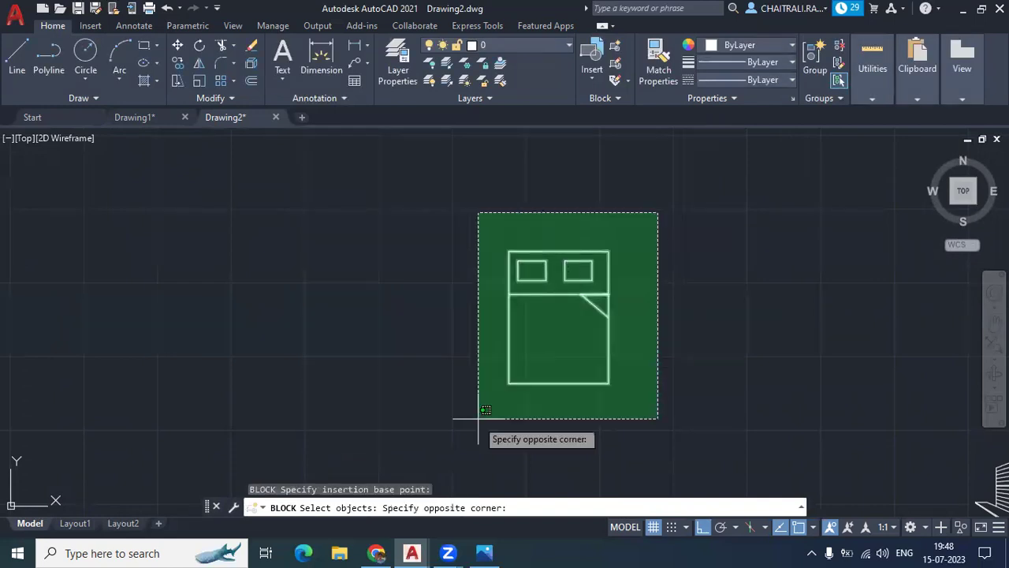
left_click(473, 420)
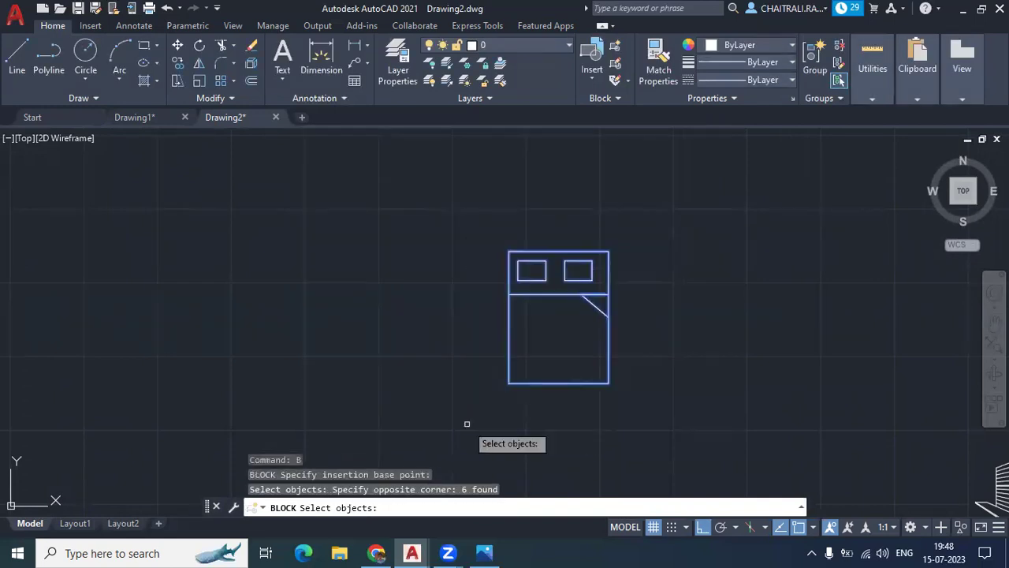
key("Return")
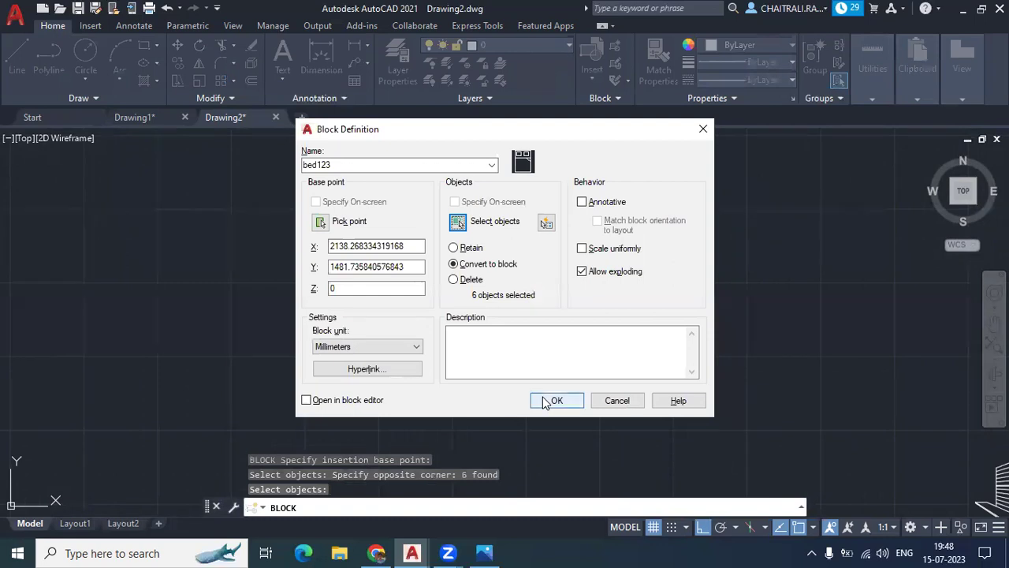
left_click(544, 402)
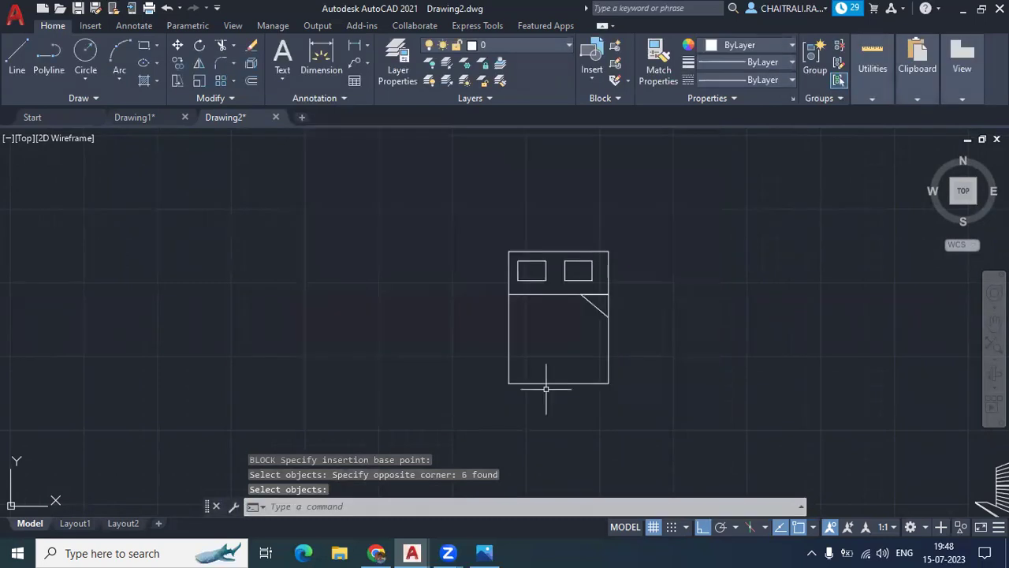
Step: Grip-move the bed123 block further left
left_click(554, 384)
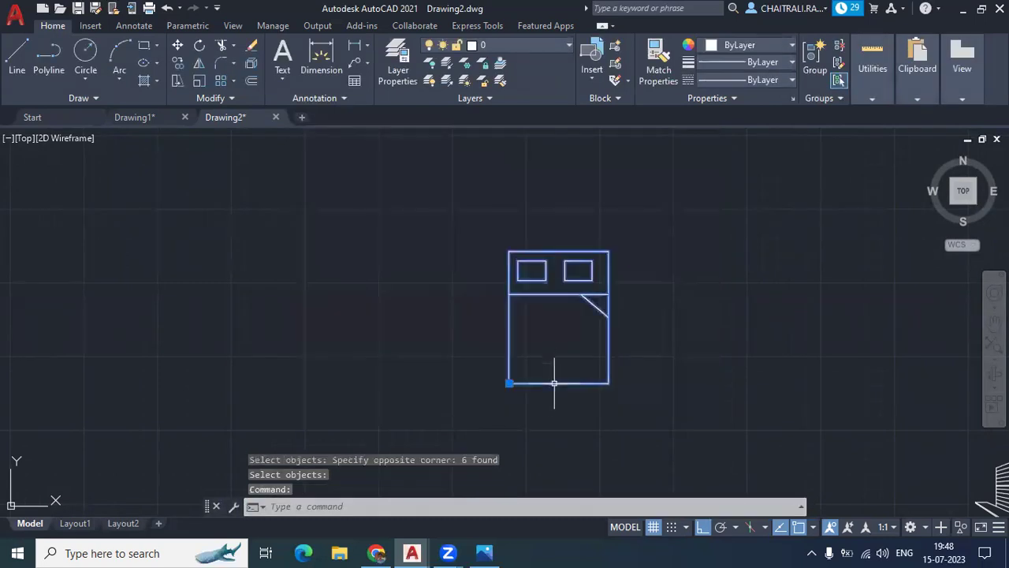
left_click(511, 384)
left_click(326, 361)
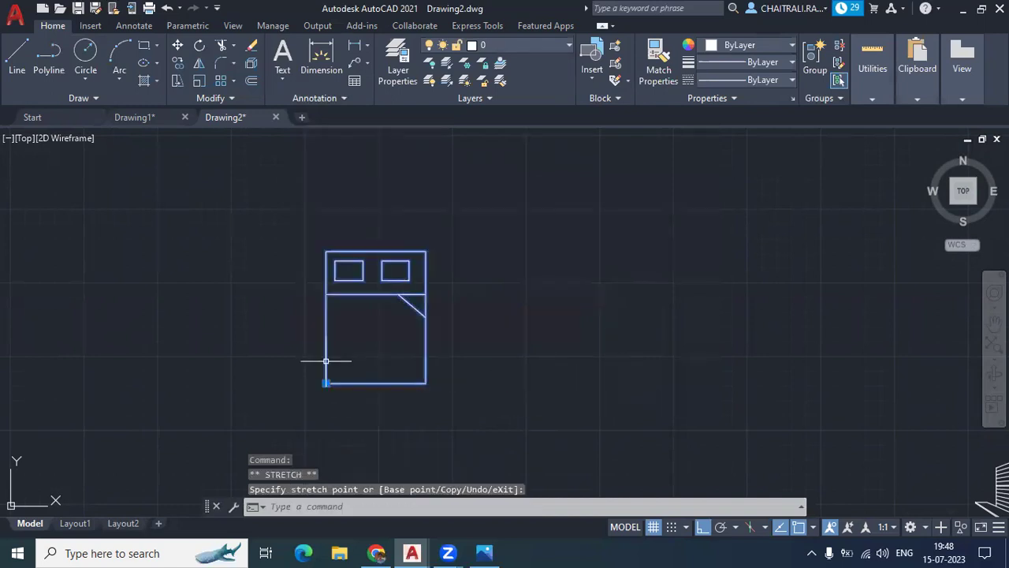
key("Escape")
key("Escape")
key("Escape")
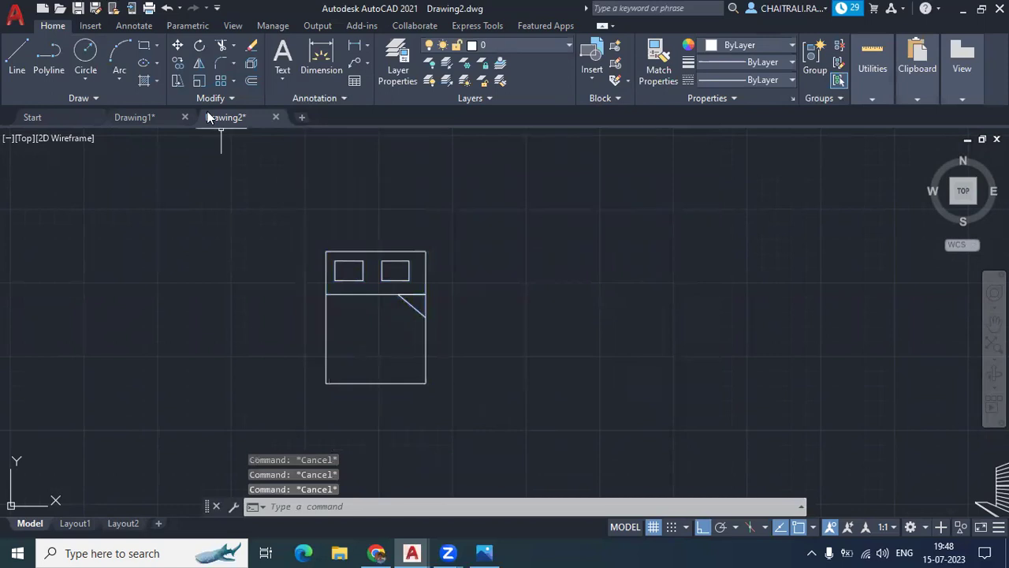
Step: Draw a rectangle beside the bed and grip-stretch it into a long thin strip
left_click(144, 49)
left_click(555, 261)
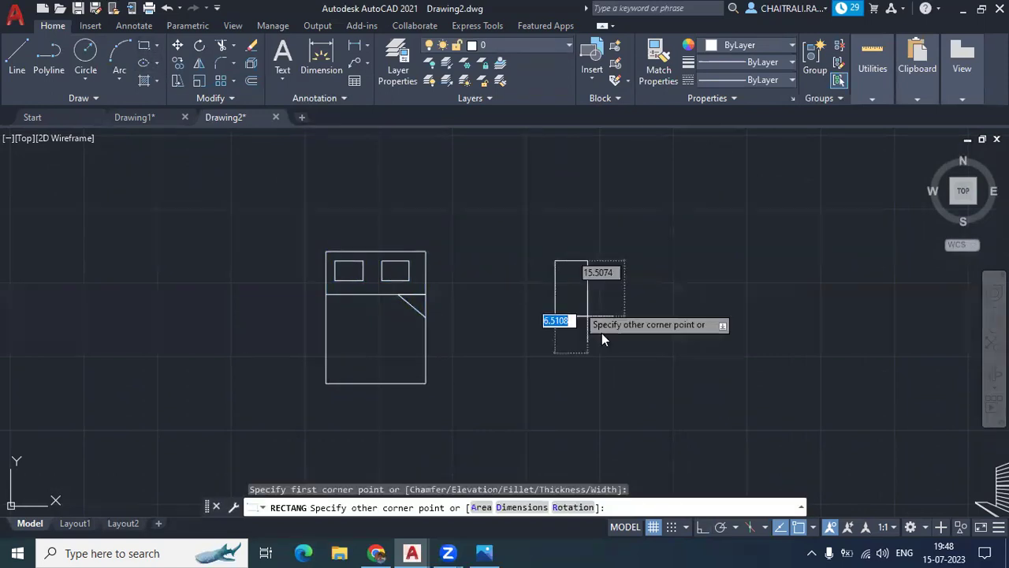
left_click(669, 408)
left_click(593, 420)
left_click(604, 421)
left_click(619, 394)
left_click(609, 418)
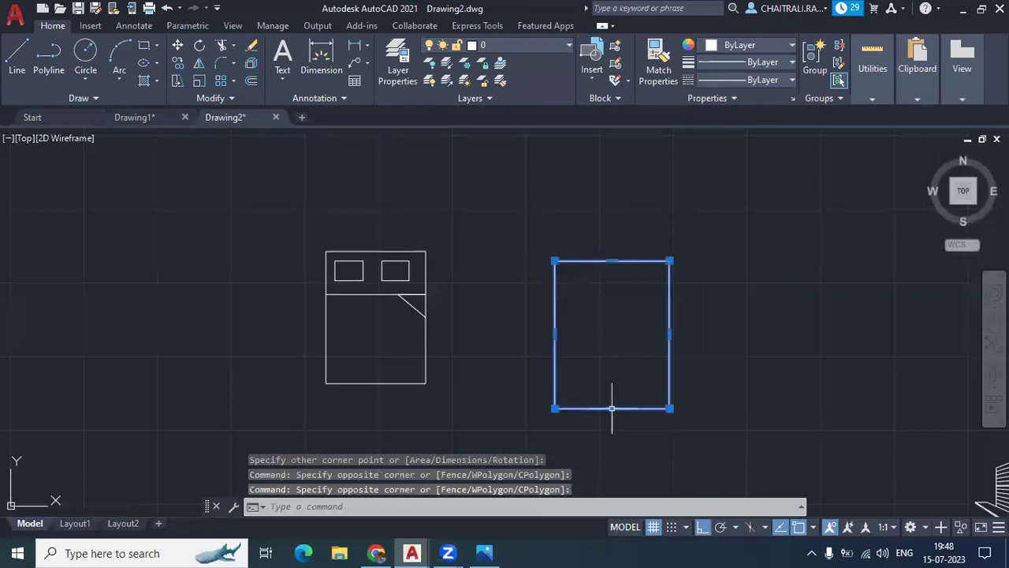
left_click(612, 409)
left_click(613, 273)
Step: Draw small box rectangles at the strip's left and right ends
scroll(625, 237, "up", 4)
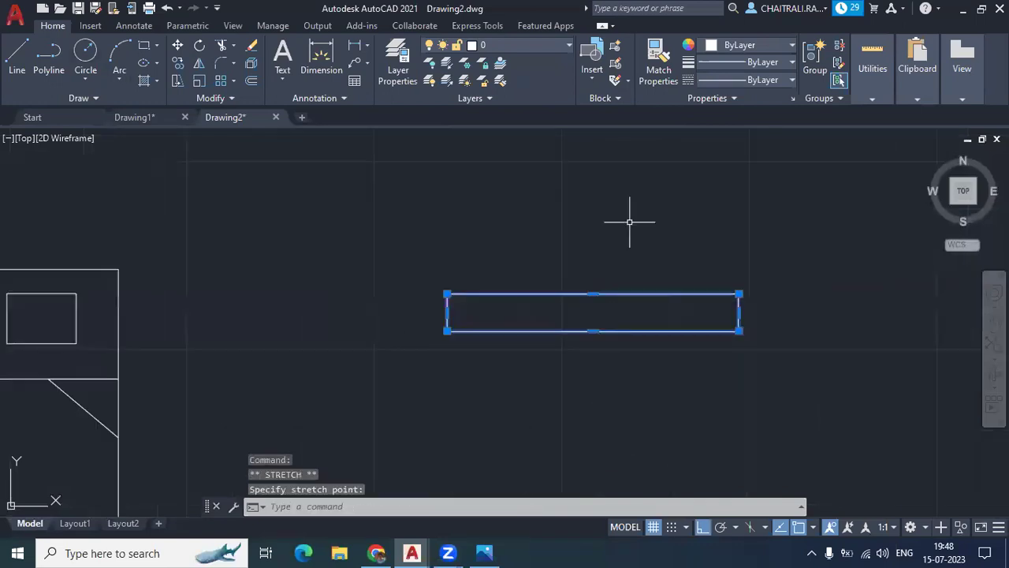
left_click(144, 45)
scroll(455, 313, "up", 3)
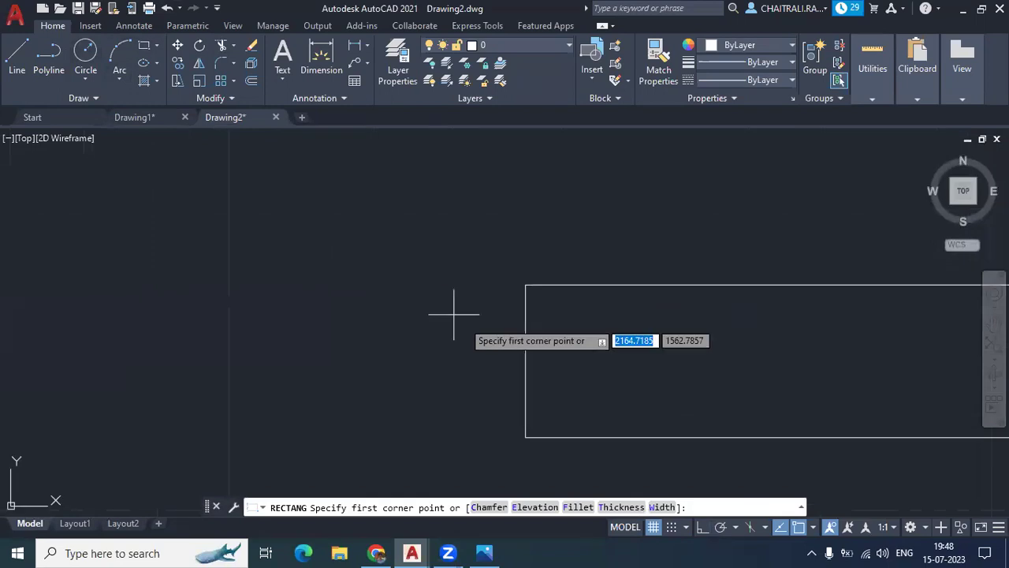
left_click(526, 312)
left_click(669, 390)
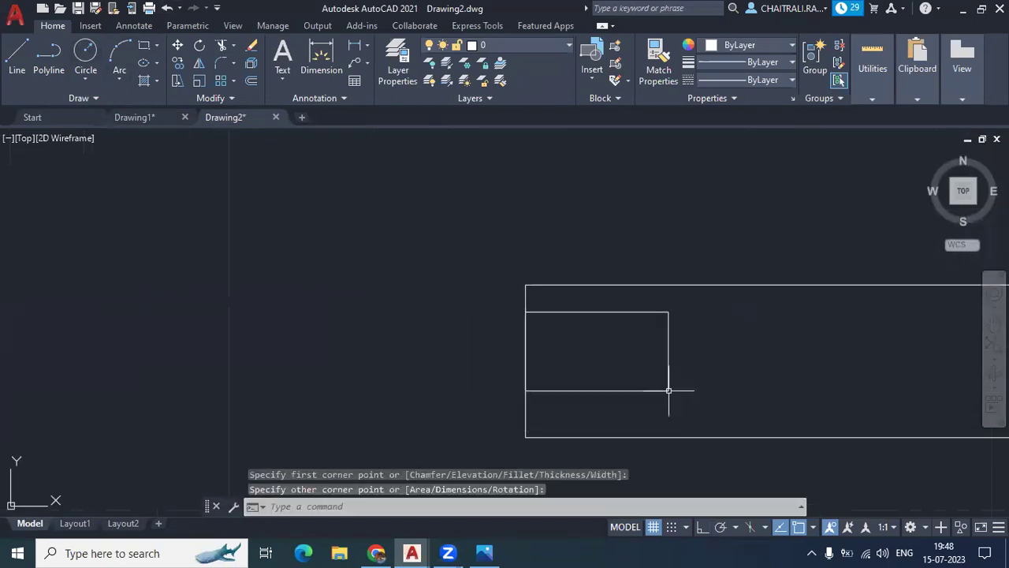
middle_click_drag(625, 342, 405, 295)
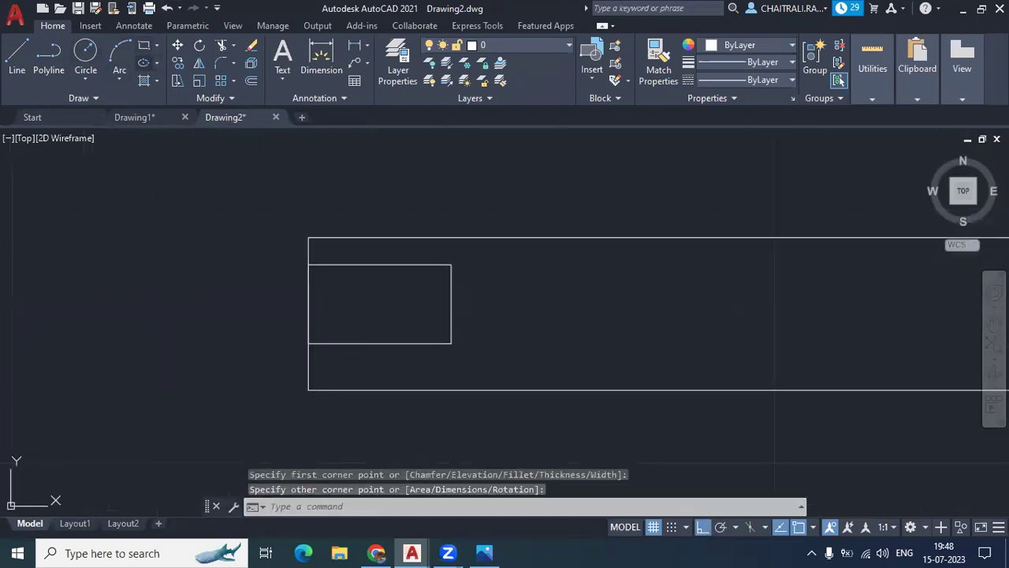
scroll(589, 256, "down", 4)
key("Return")
middle_click_drag(590, 256, 391, 294)
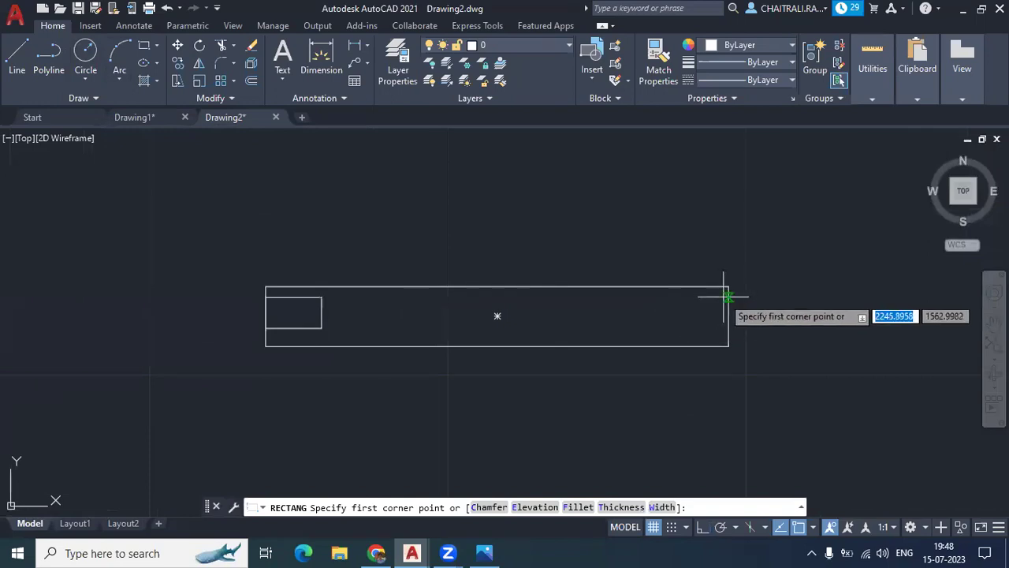
left_click(729, 297)
left_click(676, 333)
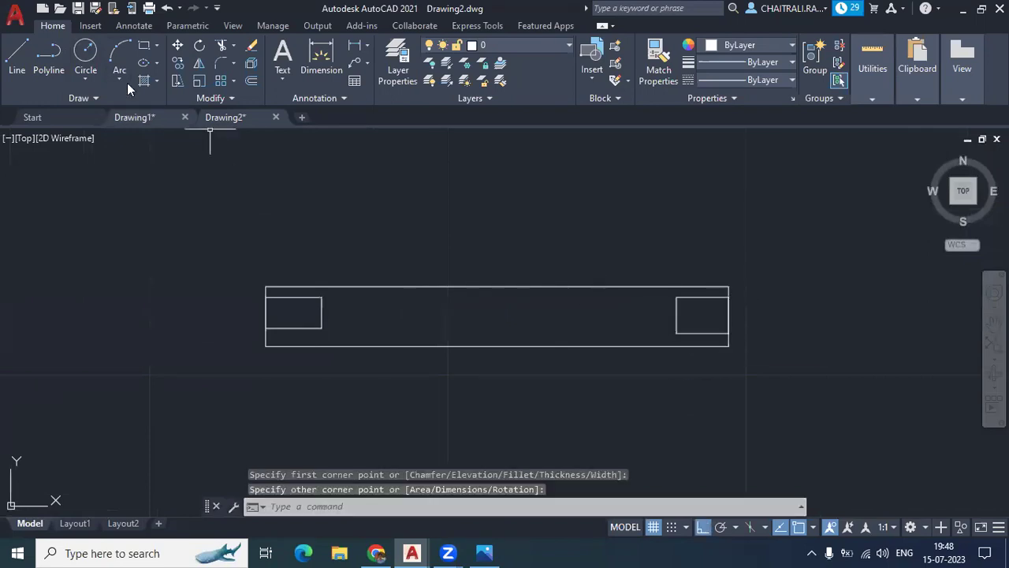
Step: Draw a narrow inner strip rectangle joining the two end boxes
key("Return")
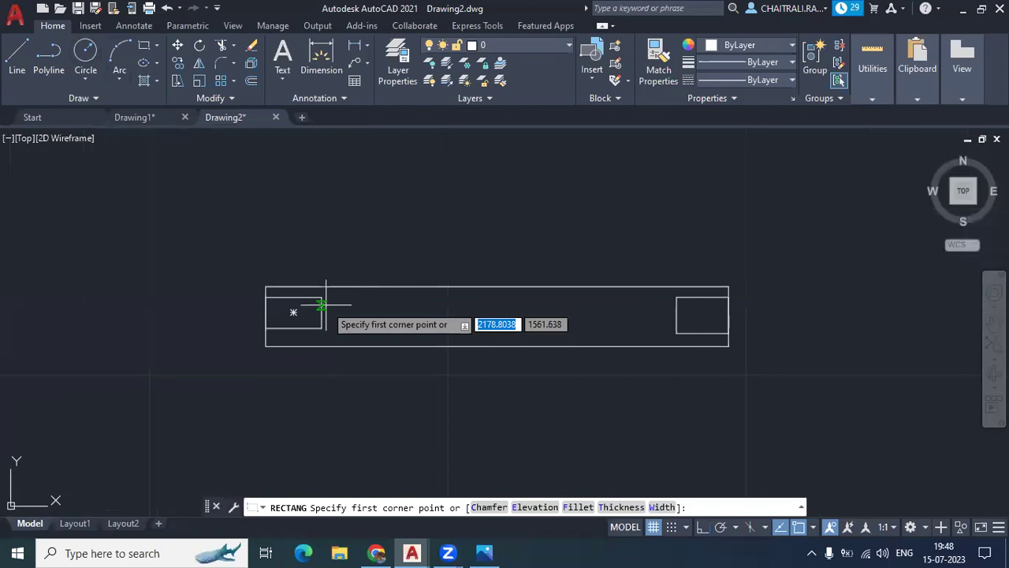
left_click(322, 297)
scroll(321, 297, "up", 3)
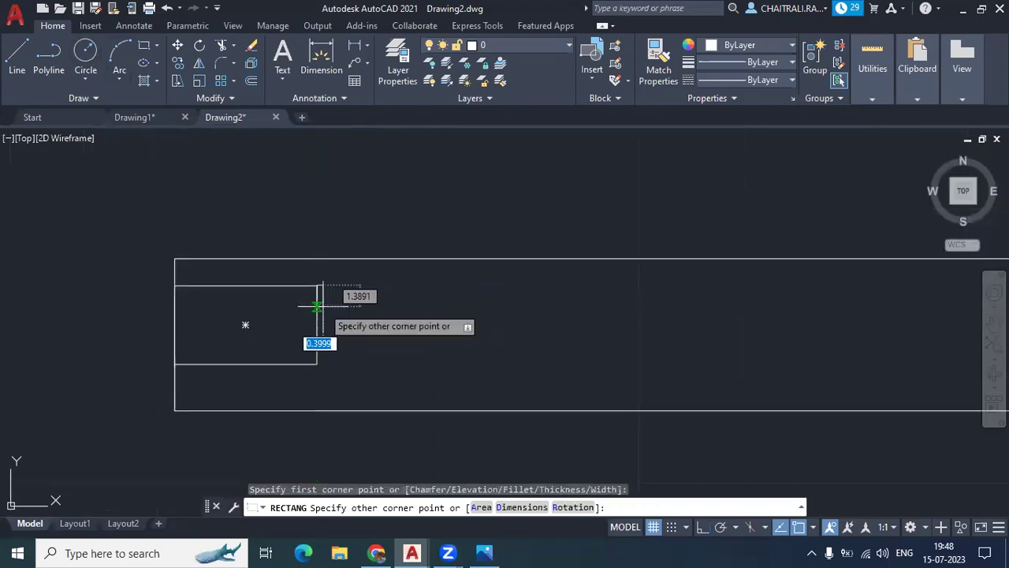
key("Escape")
key("Return")
left_click(316, 296)
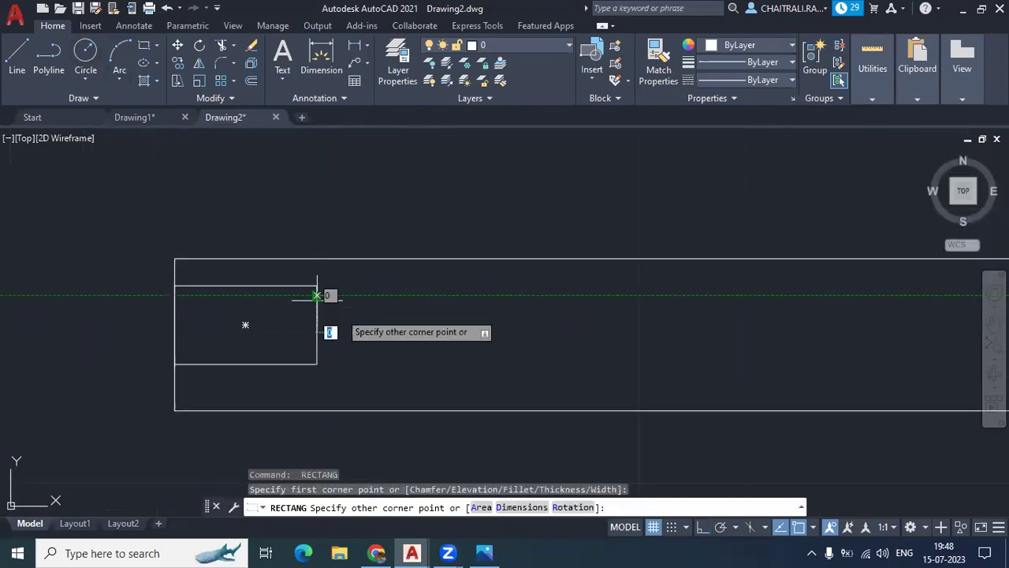
scroll(316, 296, "down", 4)
left_click(672, 340)
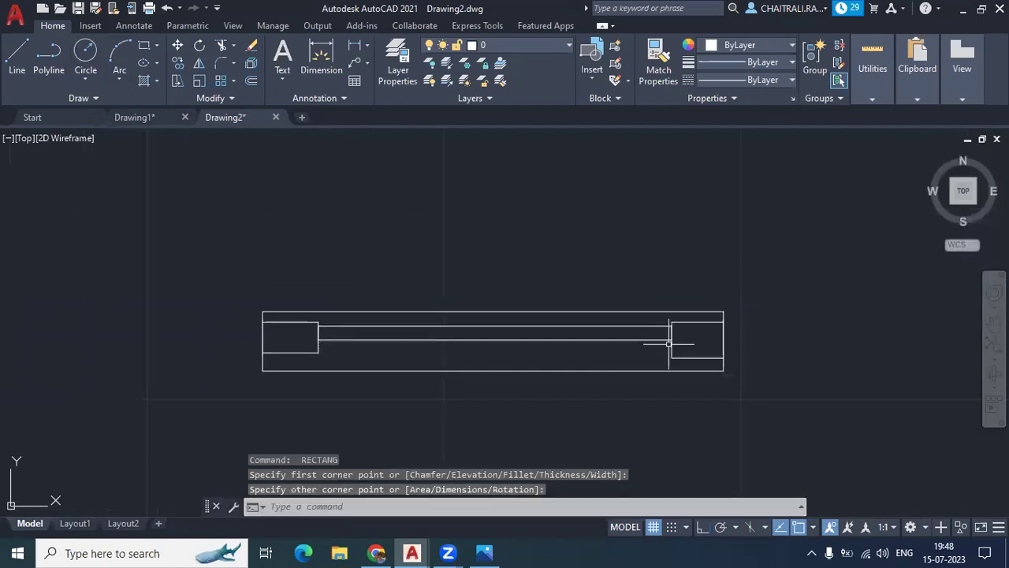
middle_click_drag(416, 335, 366, 334)
scroll(365, 334, "down", 3)
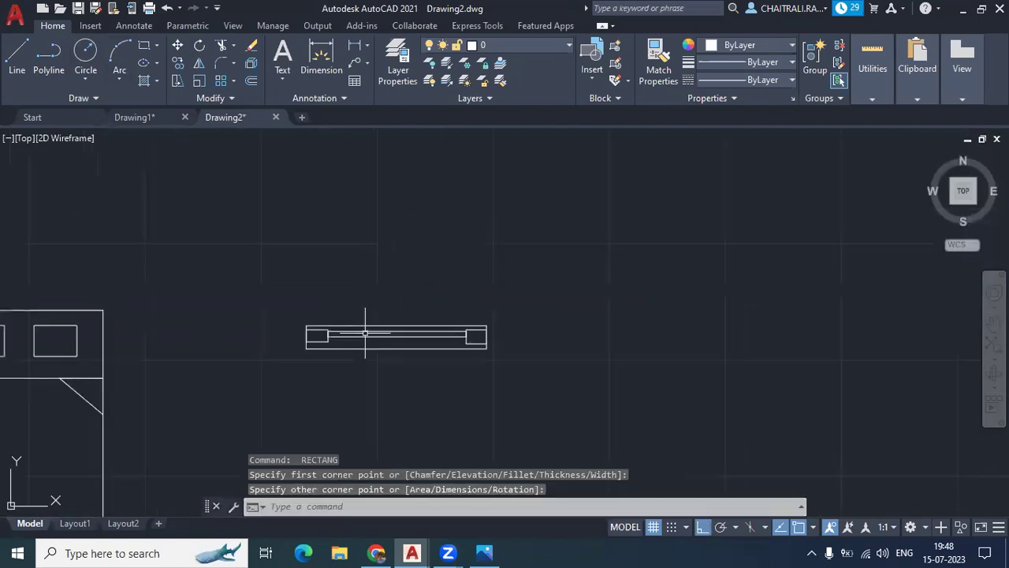
Step: Define block 'window' from the four window pieces, with its base point at the left end
type("B")
key("Return")
type("w")
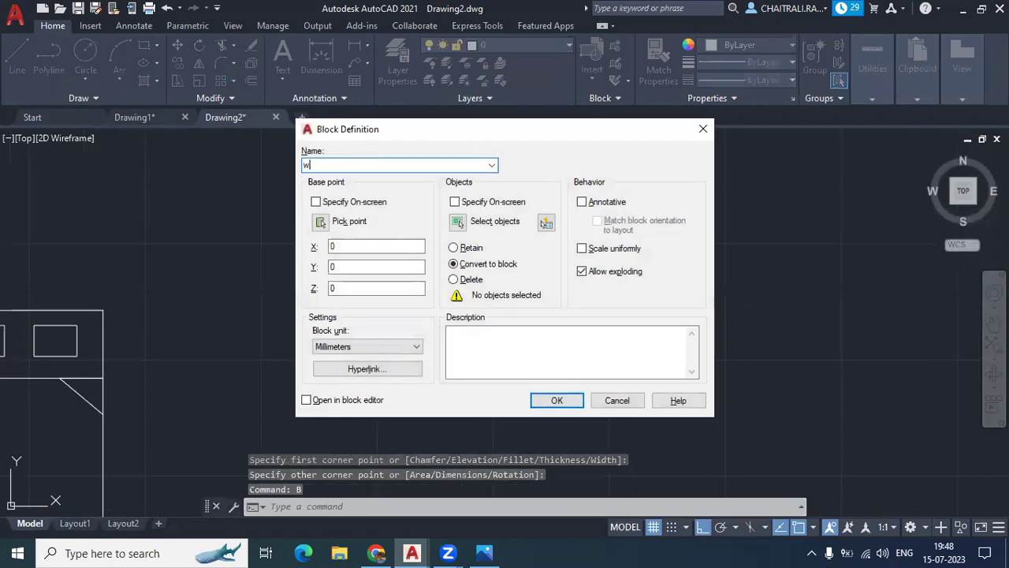
type("indow")
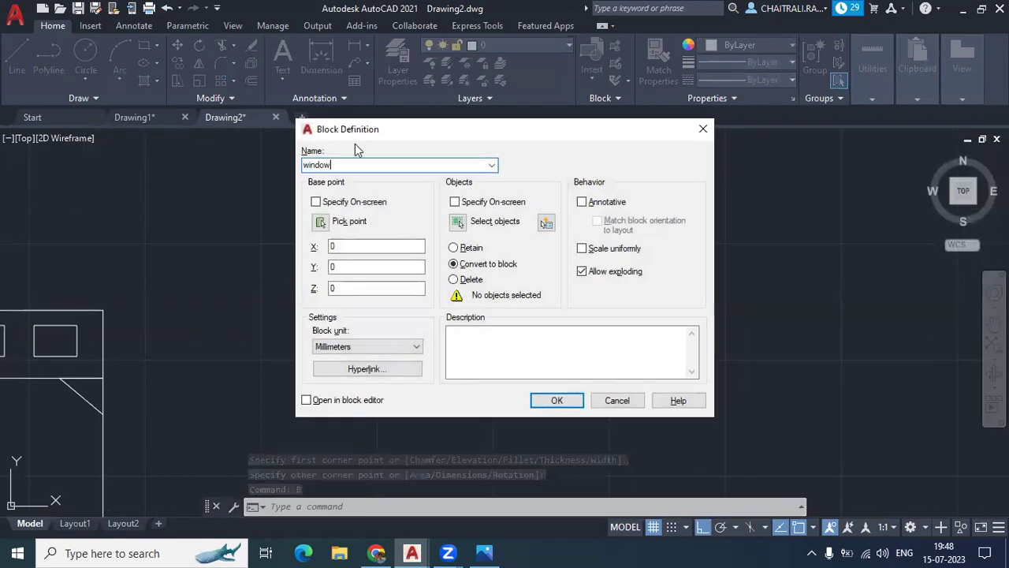
key("Escape")
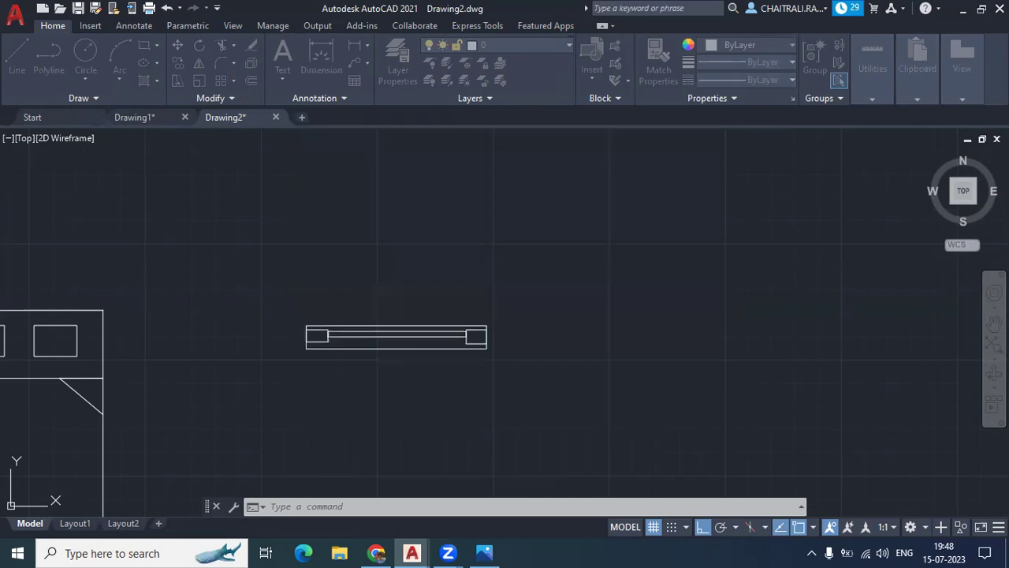
left_click(306, 337)
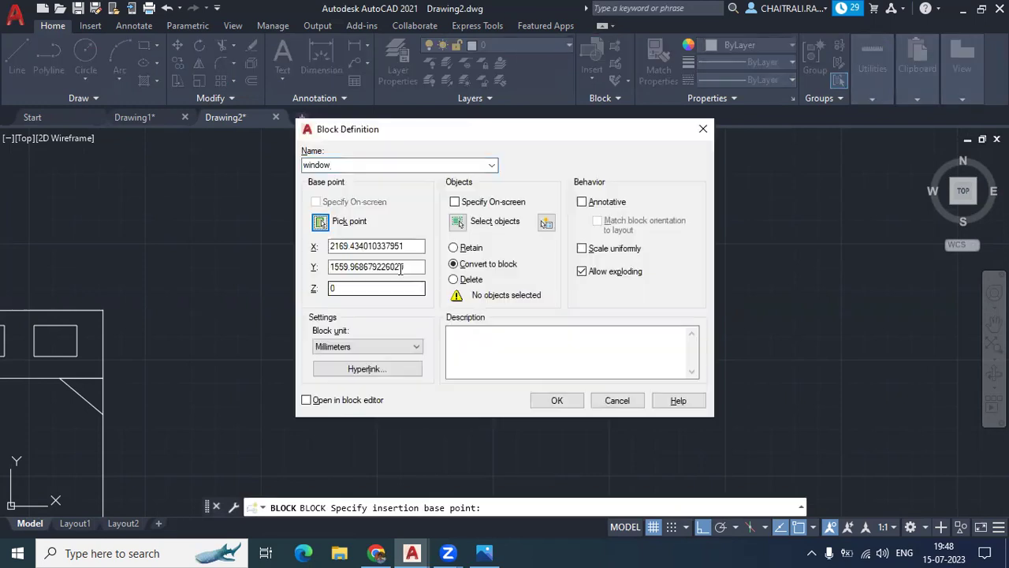
left_click(457, 222)
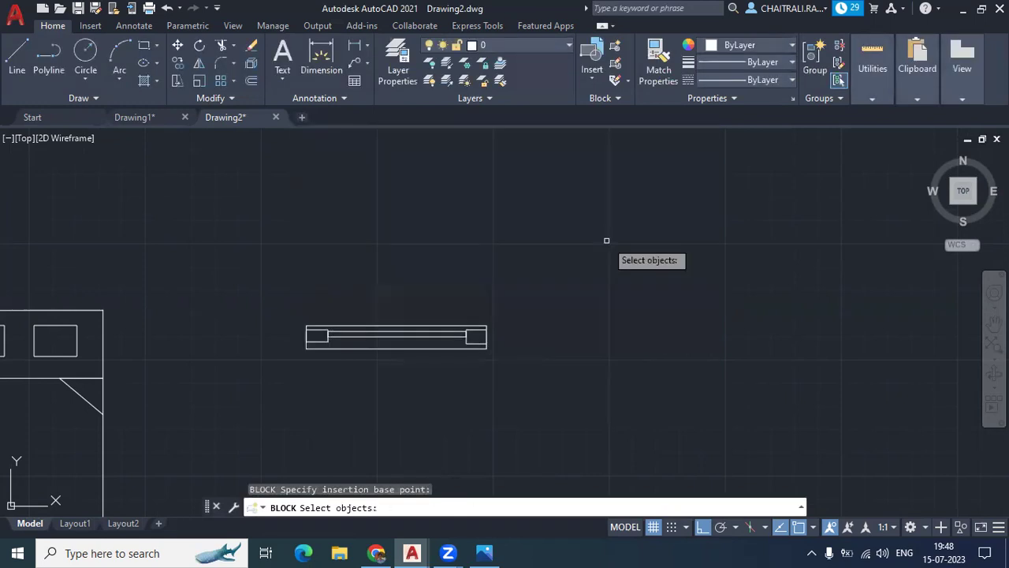
left_click(607, 240)
left_click(263, 390)
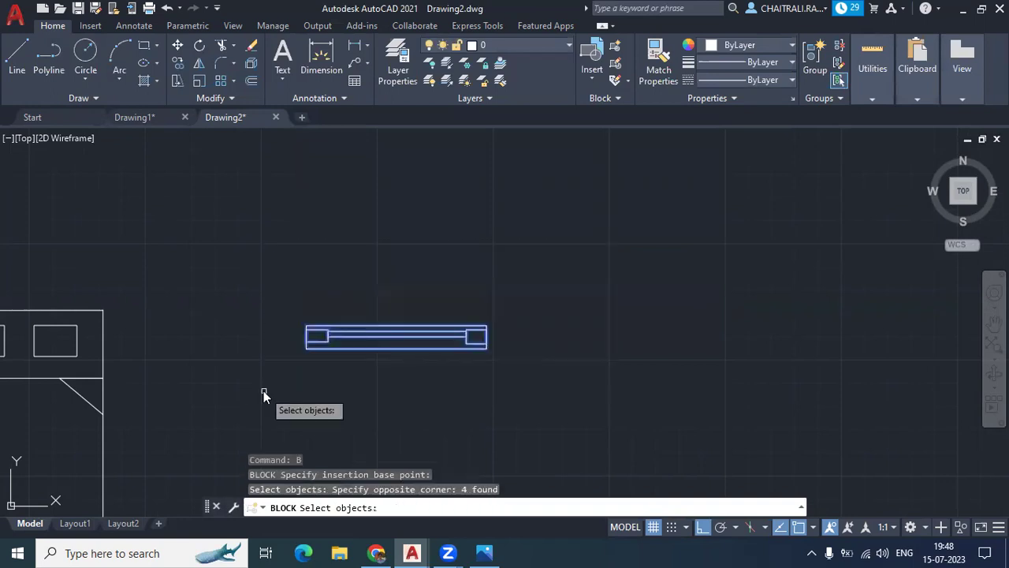
key("Return")
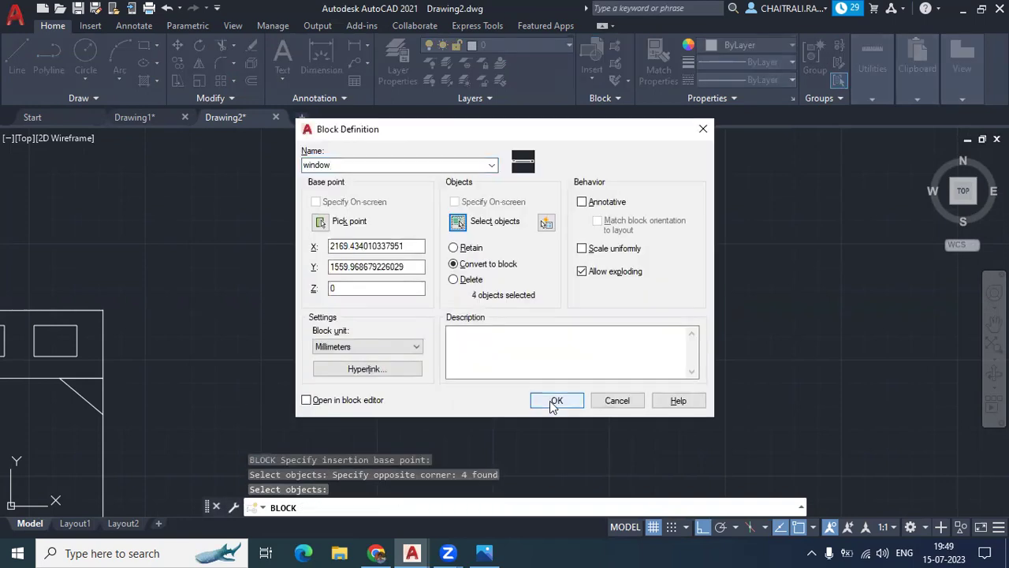
left_click(556, 402)
left_click(462, 349)
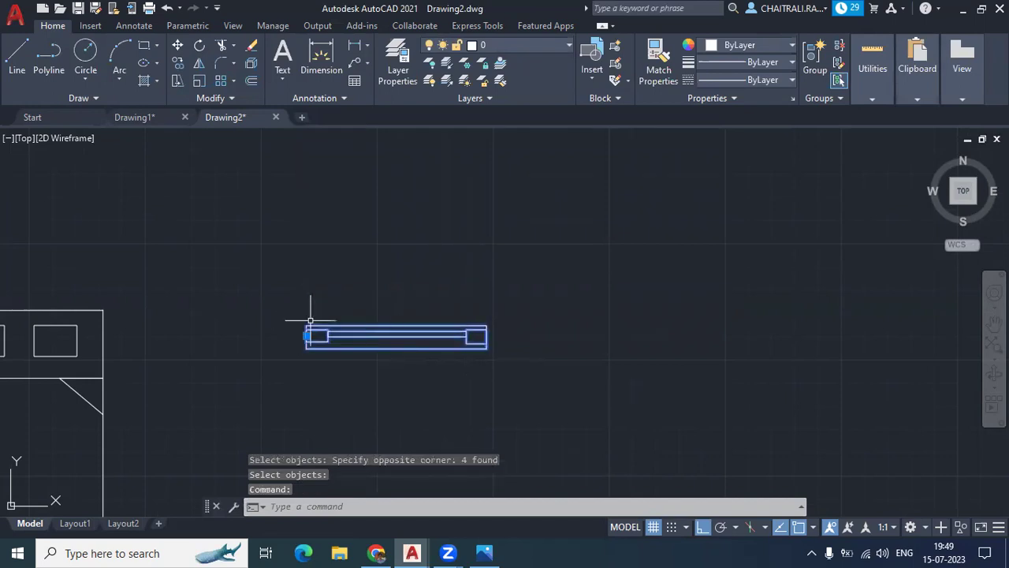
Step: Draw a tall rectangle above the window block
middle_click_drag(310, 315, 276, 296)
left_click(143, 48)
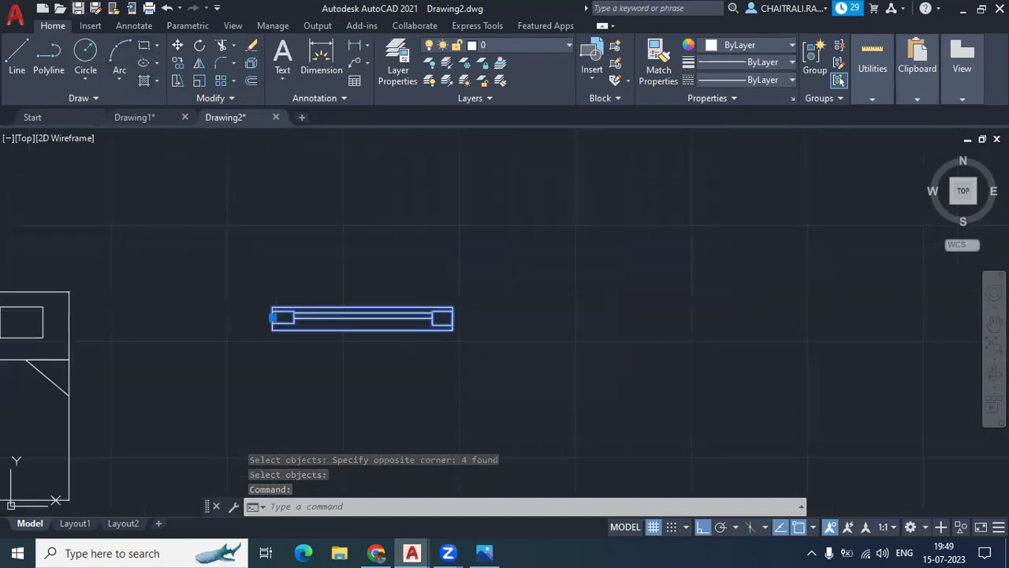
left_click(553, 179)
middle_click_drag(758, 440, 594, 353)
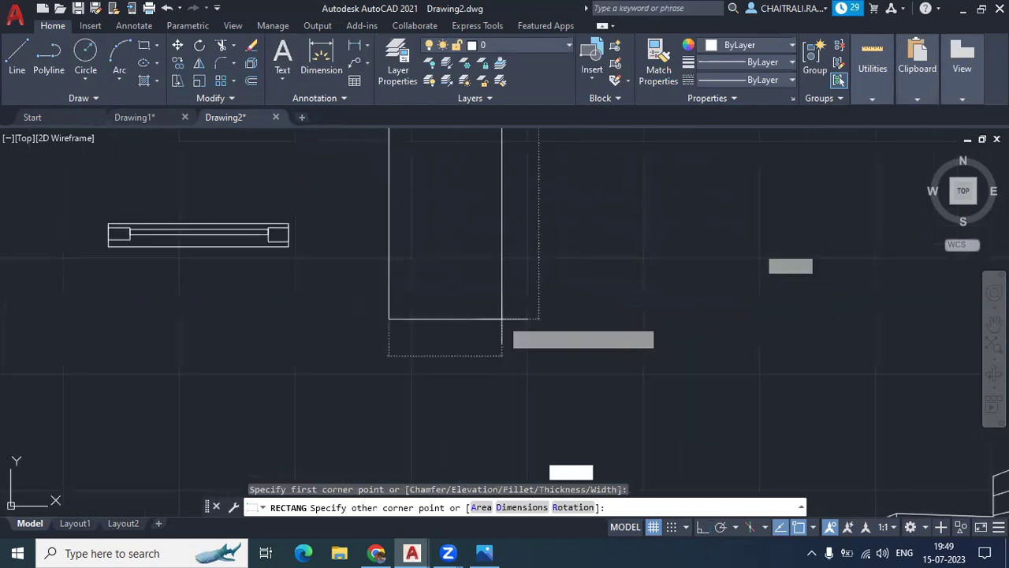
scroll(497, 319, "down", 6)
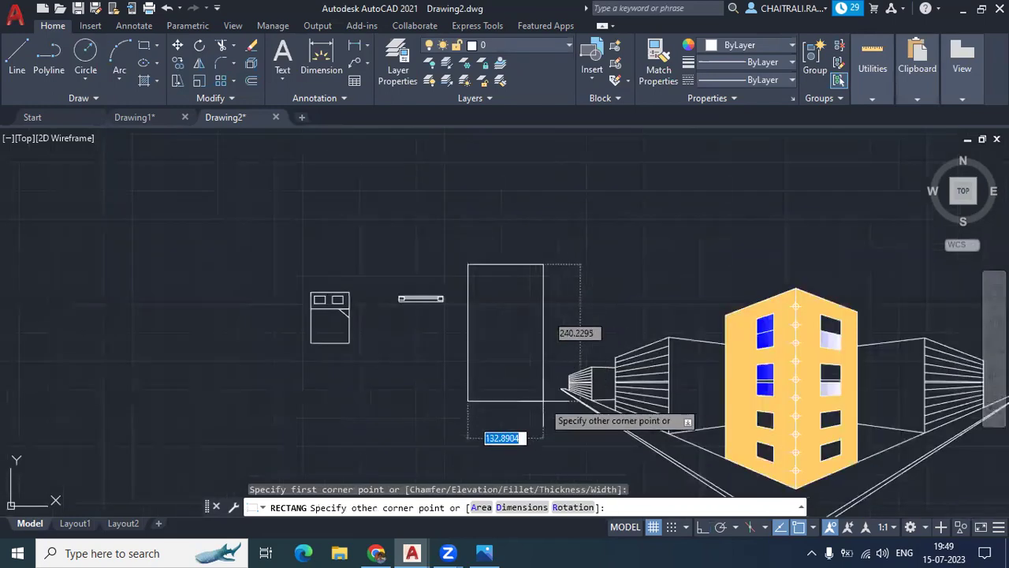
left_click(538, 384)
scroll(509, 308, "up", 2)
scroll(473, 276, "up", 3)
middle_click_drag(450, 248, 381, 224)
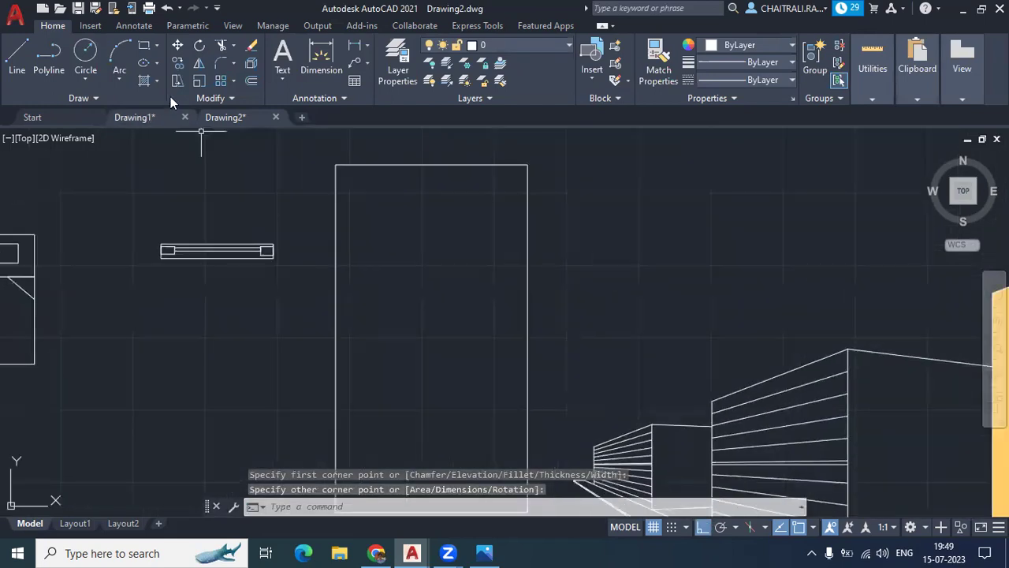
left_click(143, 48)
scroll(329, 170, "up", 2)
scroll(403, 194, "up", 2)
scroll(372, 198, "down", 6)
scroll(384, 198, "up", 2)
left_click(359, 178)
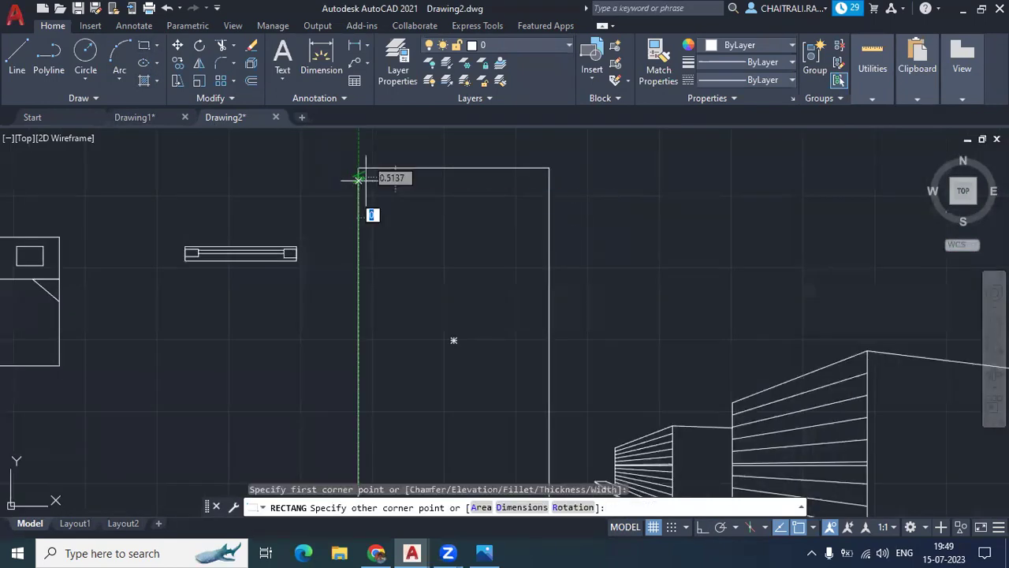
key("Escape")
scroll(522, 235, "down", 4)
Step: Move the tall rectangle far left and grip-stretch its right and bottom edges into a square
left_click(537, 236)
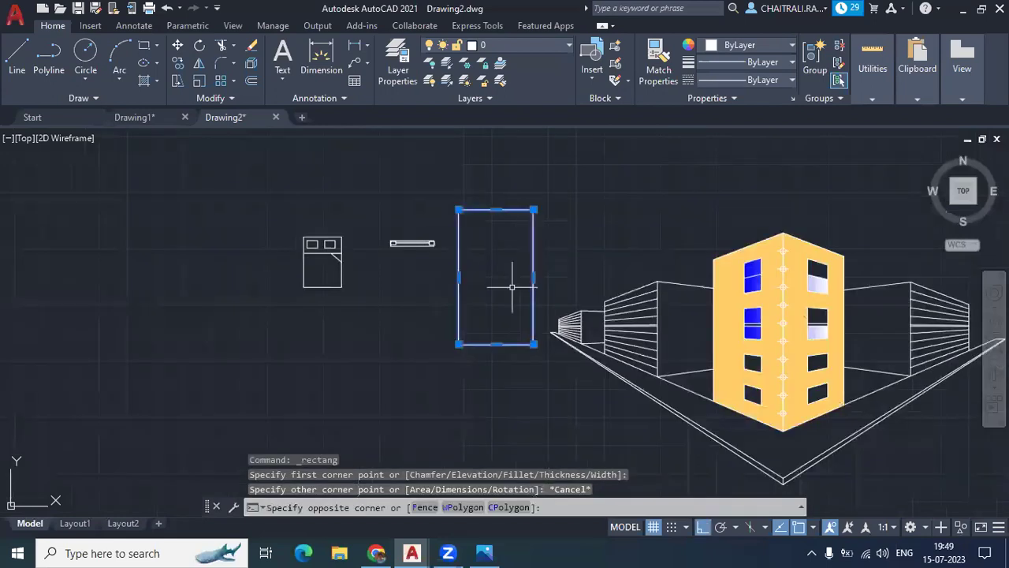
left_click(512, 298)
left_click(512, 307)
type("m")
key("Return")
left_click(515, 278)
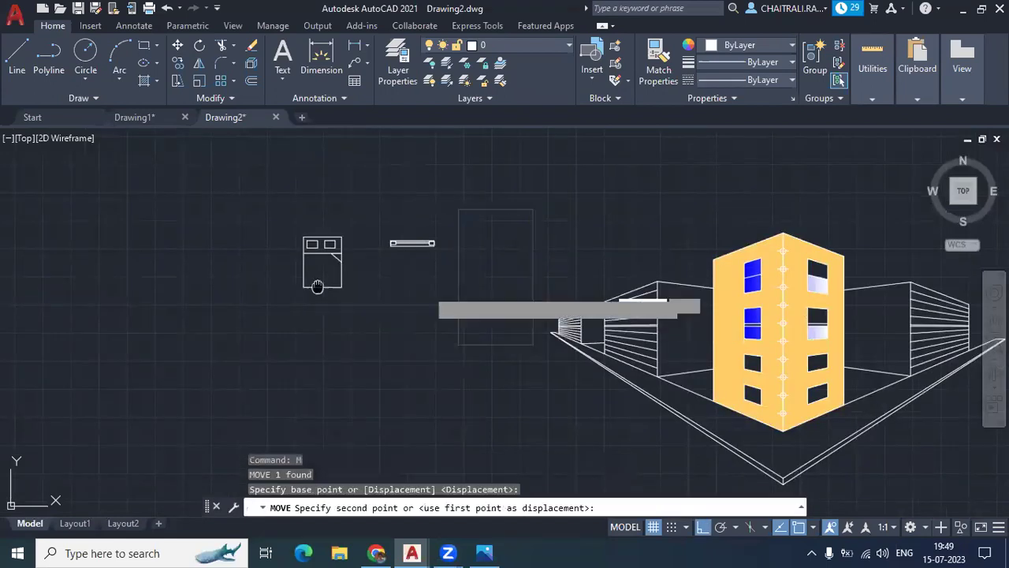
middle_click_drag(297, 277, 591, 300)
left_click(171, 300)
left_click(319, 339)
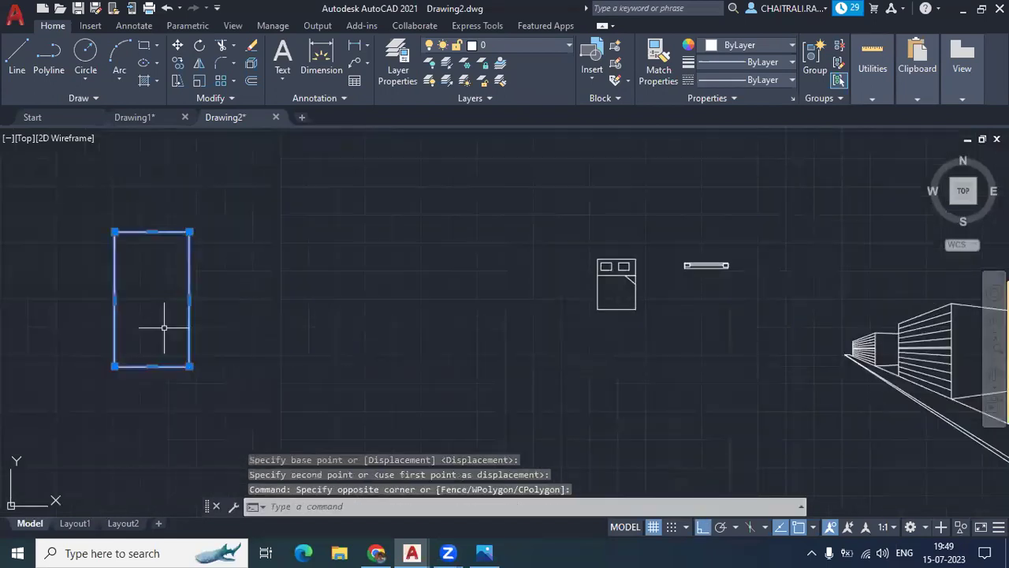
left_click(189, 300)
left_click(478, 320)
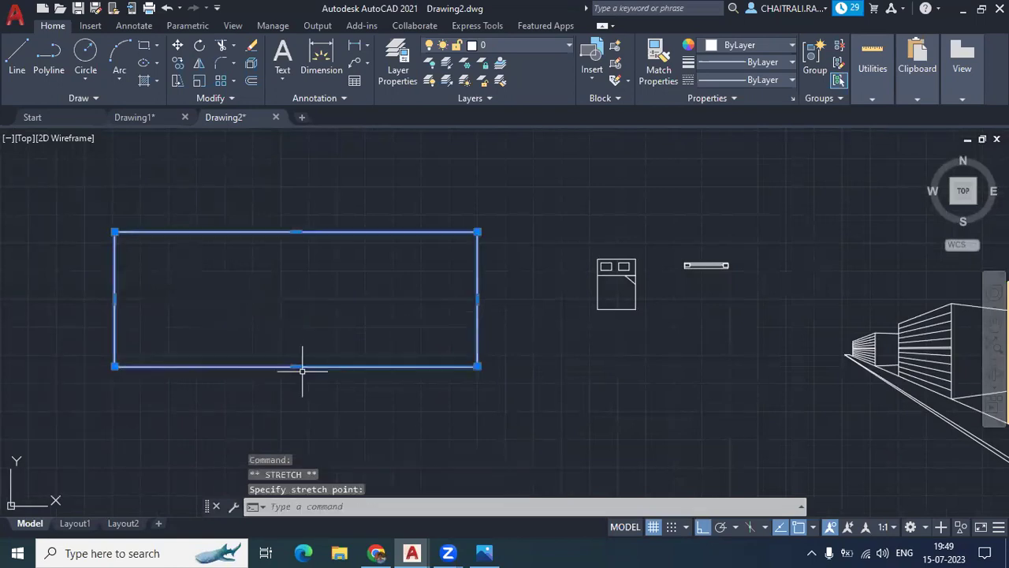
left_click(298, 366)
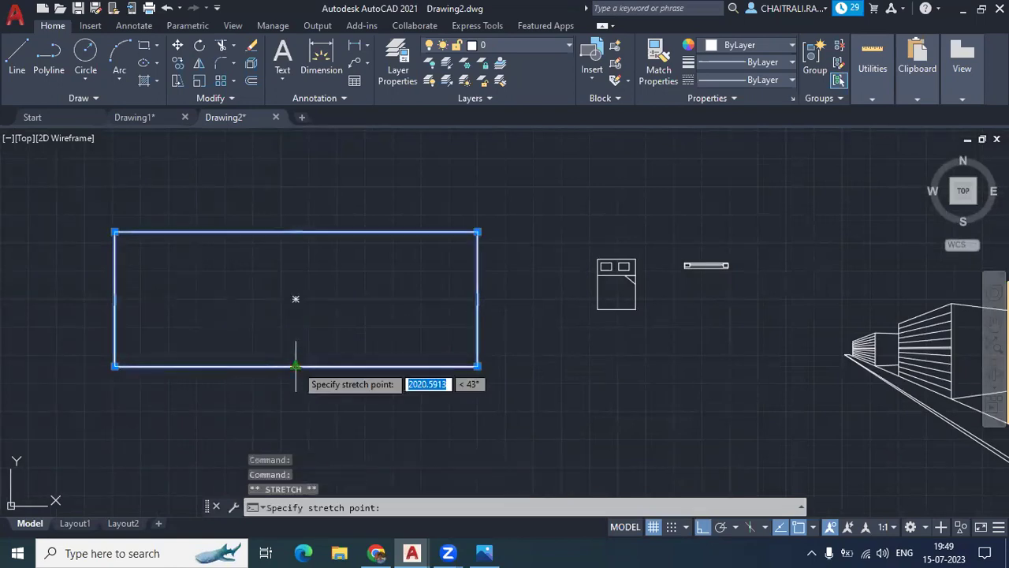
middle_click_drag(311, 394, 379, 230)
key("Escape")
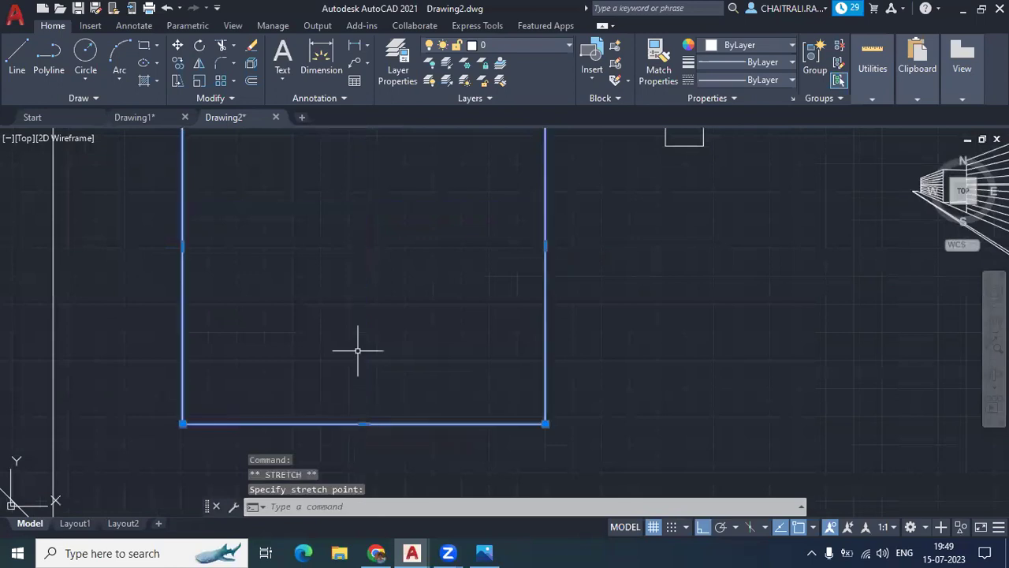
scroll(356, 344, "down", 2)
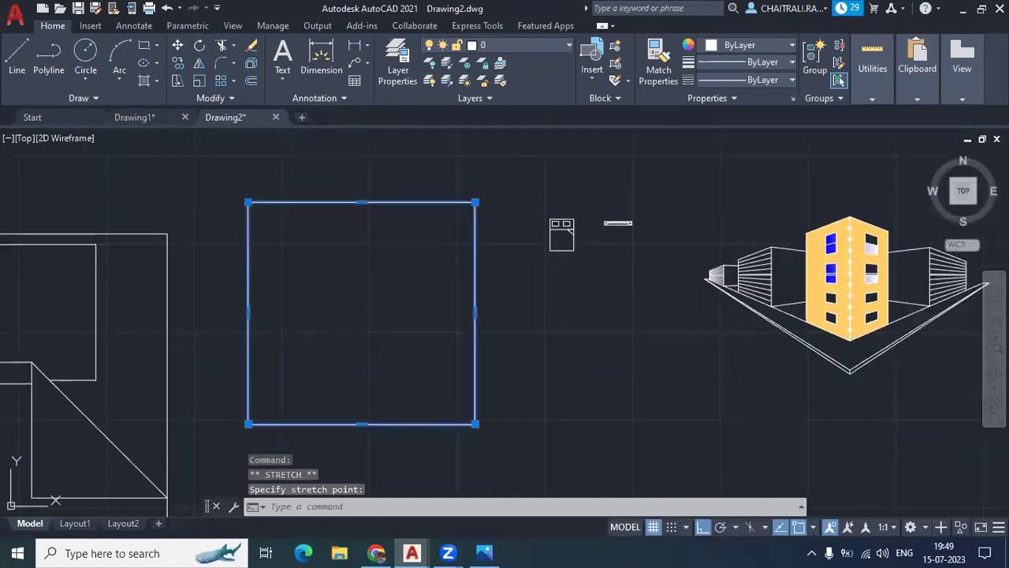
Step: Offset the square inward by a picked wall thickness to form the inner wall line
type("o")
key("Return")
scroll(334, 197, "up", 3)
left_click(357, 163)
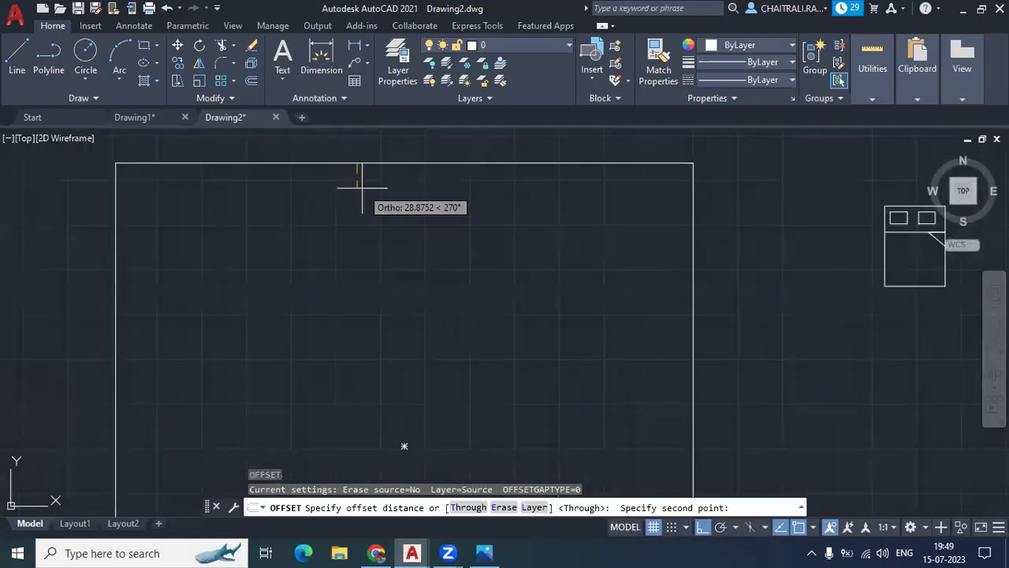
left_click(351, 177)
left_click(363, 164)
left_click(360, 180)
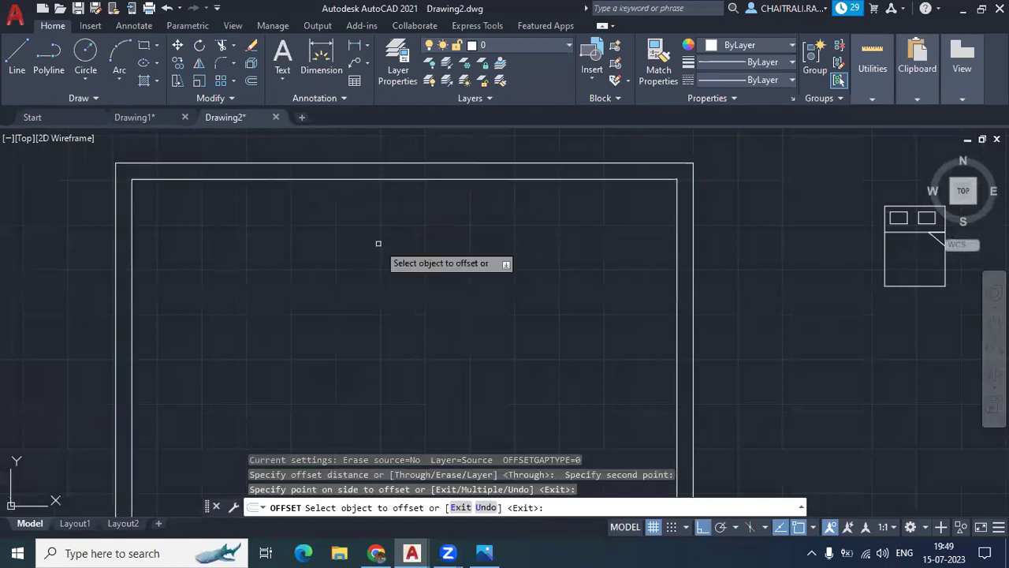
scroll(379, 242, "down", 2)
key("Escape")
scroll(570, 176, "up", 2)
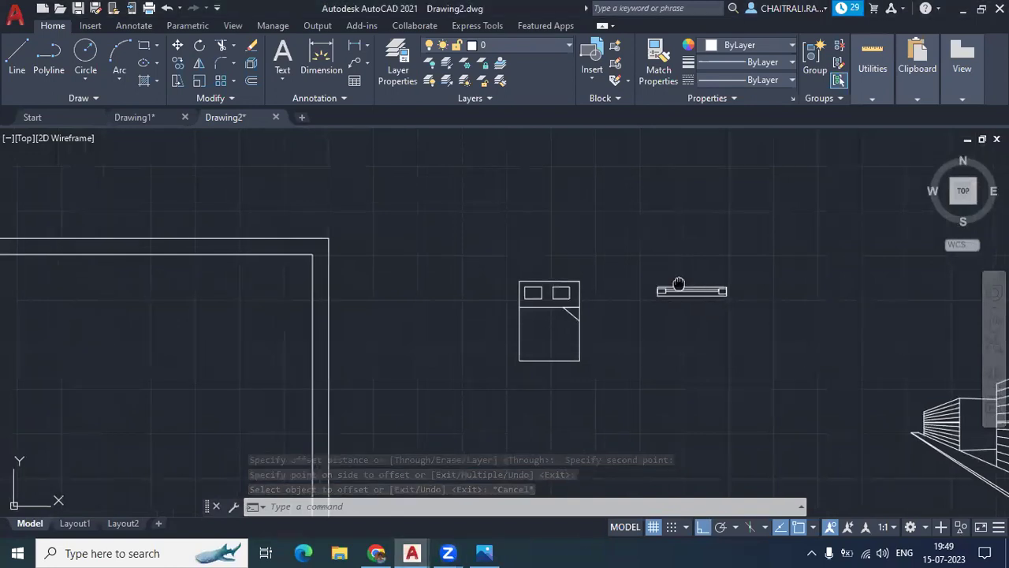
Step: Begin a new rectangle near the window block
middle_click_drag(682, 282, 703, 278)
left_click(746, 261)
key("Escape")
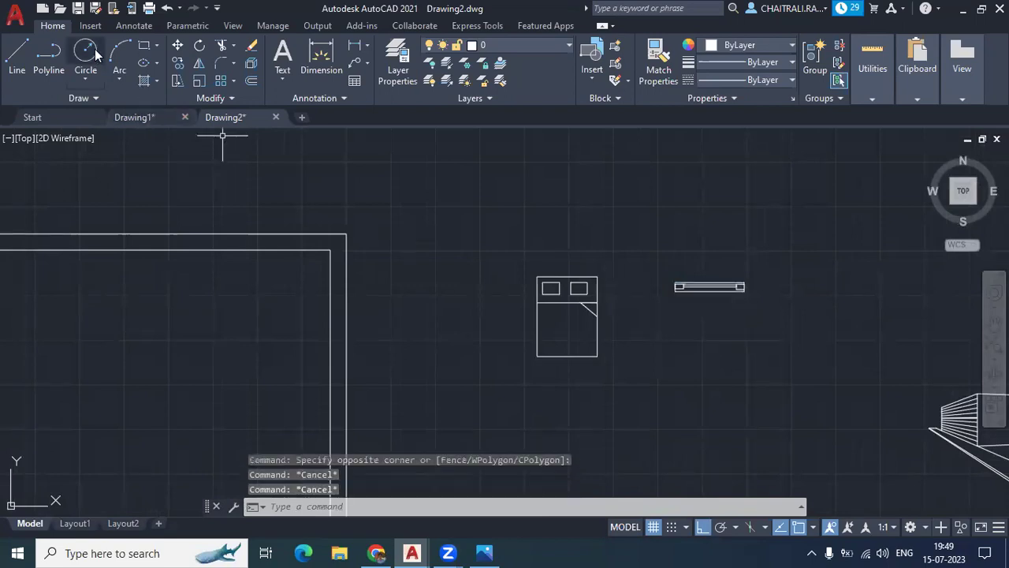
left_click(145, 45)
middle_click_drag(605, 319, 509, 564)
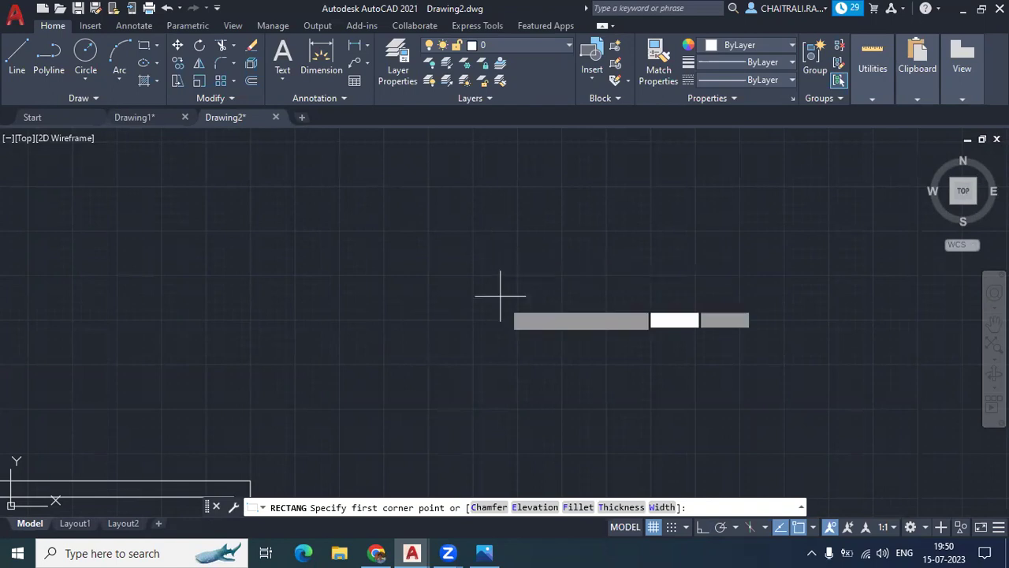
scroll(394, 327, "down", 3)
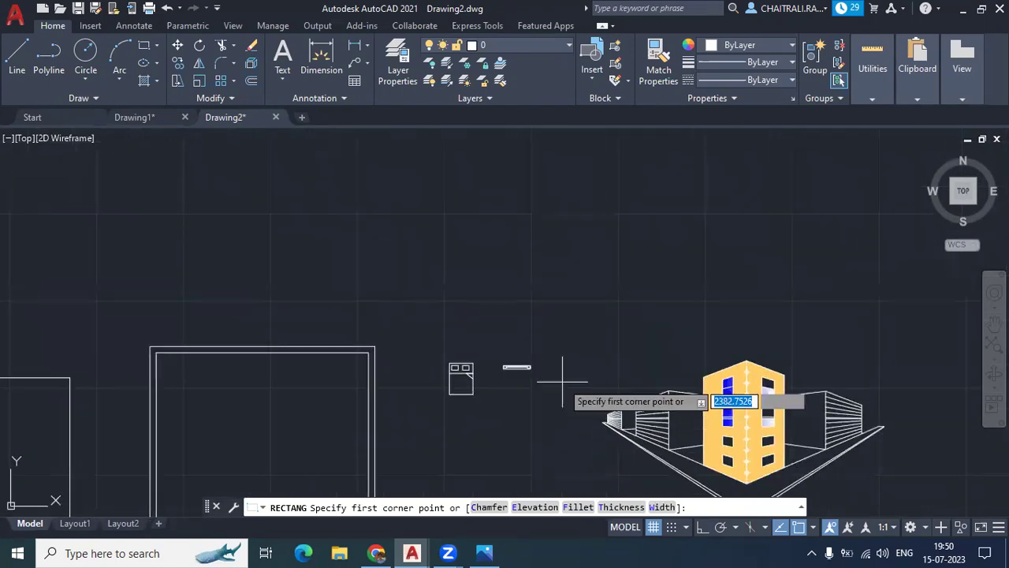
scroll(544, 371, "up", 3)
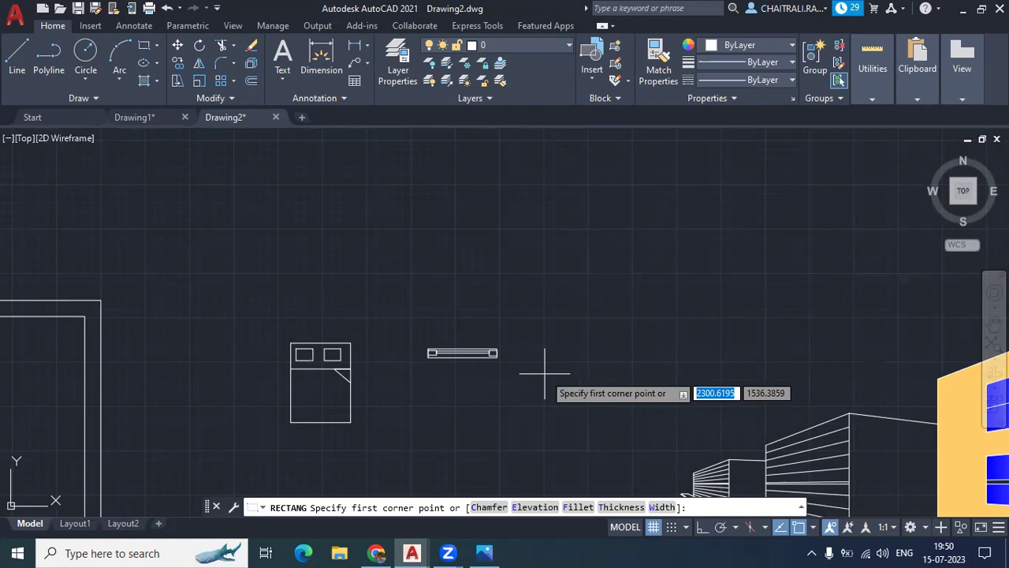
key("Escape")
type("A")
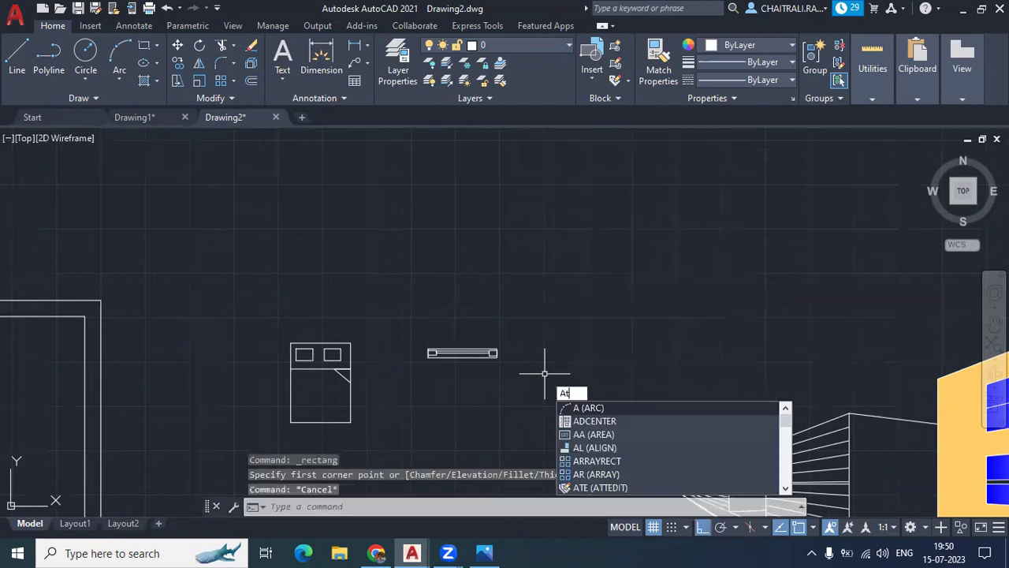
type("TT")
key("Return")
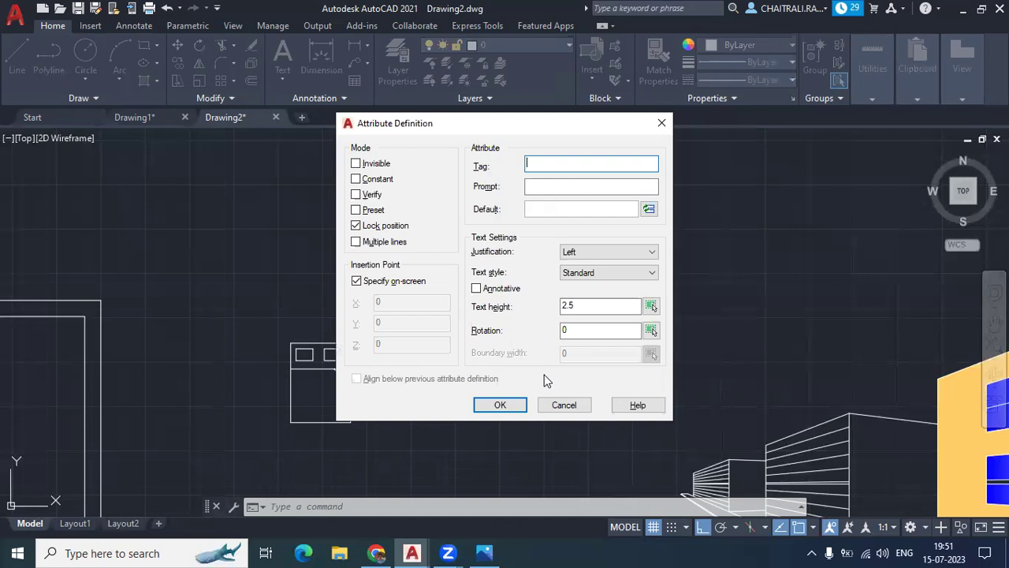
left_click(662, 123)
scroll(516, 350, "up", 2)
scroll(473, 349, "up", 2)
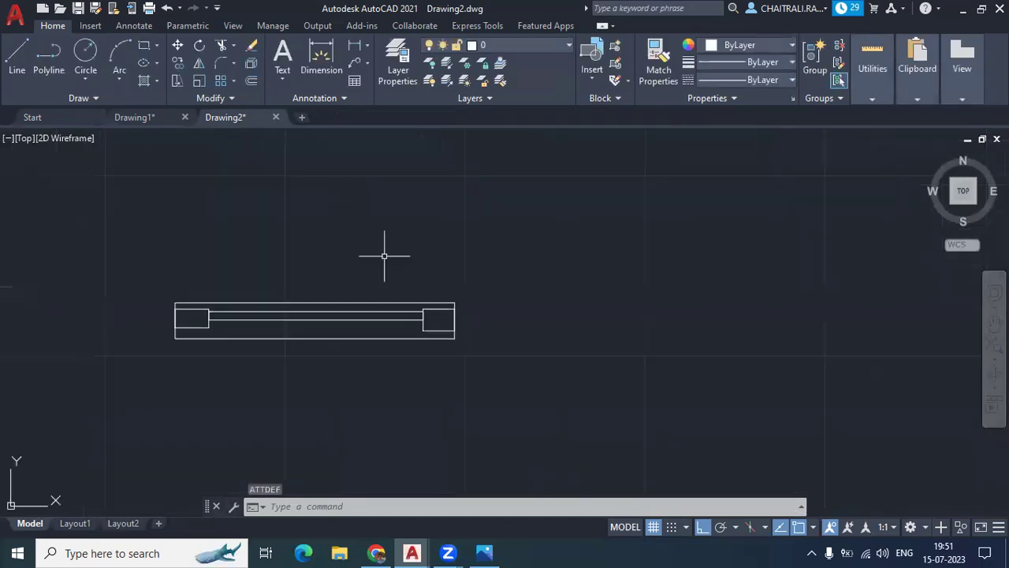
Step: Draw an outer window rectangle, two small end boxes inside it, and a thin bar joining them
left_click(145, 45)
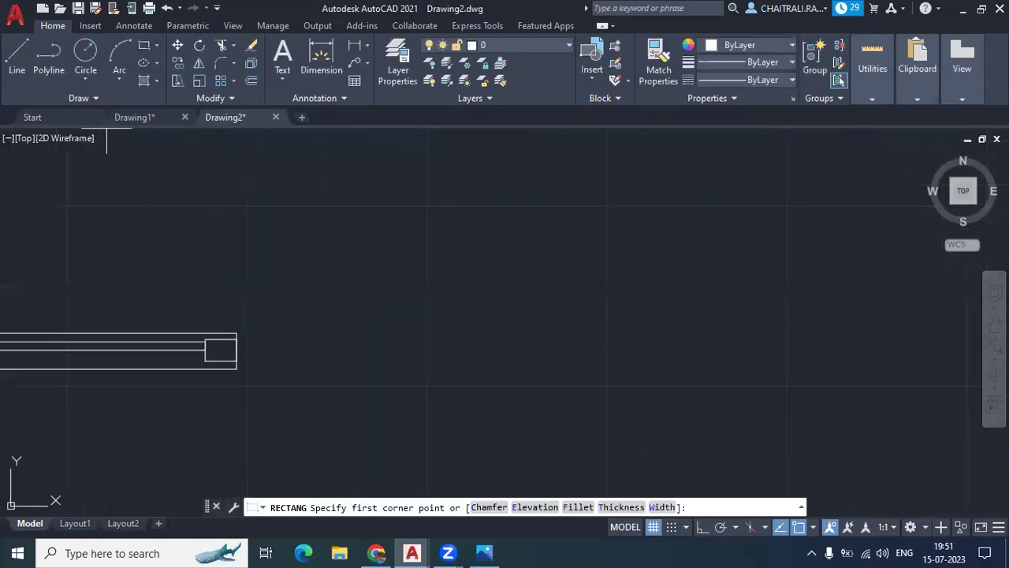
left_click(457, 274)
left_click(716, 362)
key("Return")
left_click(457, 289)
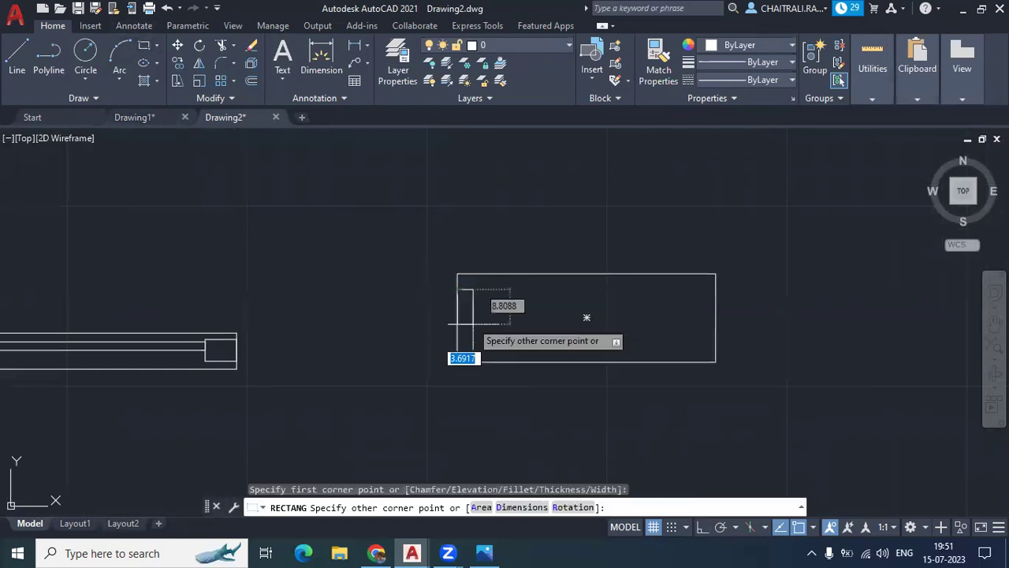
left_click(491, 340)
key("Return")
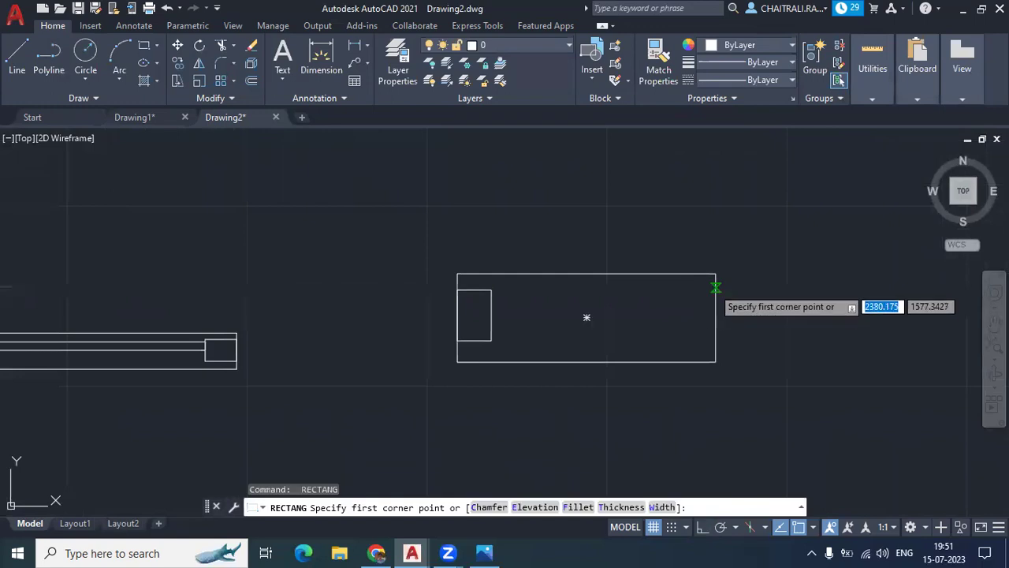
left_click(716, 287)
left_click(685, 341)
key("Return")
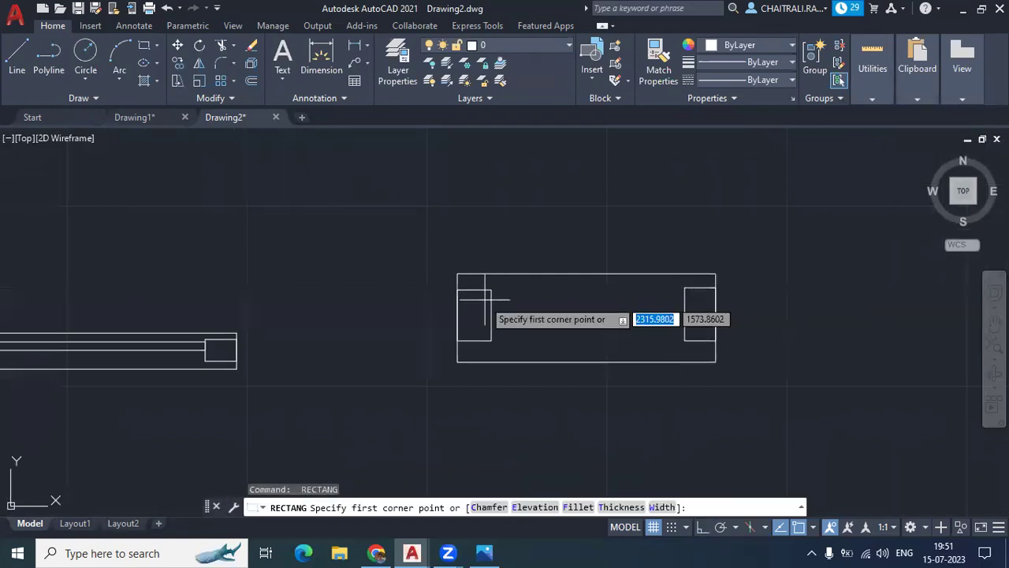
left_click(491, 302)
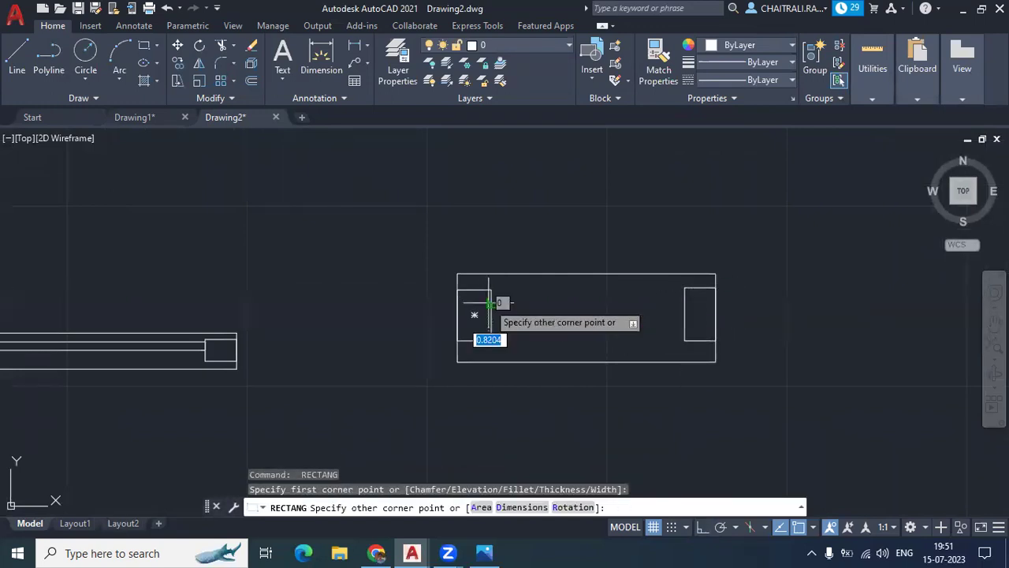
left_click(685, 320)
middle_click_drag(471, 264, 399, 233)
key("Escape")
key("Escape")
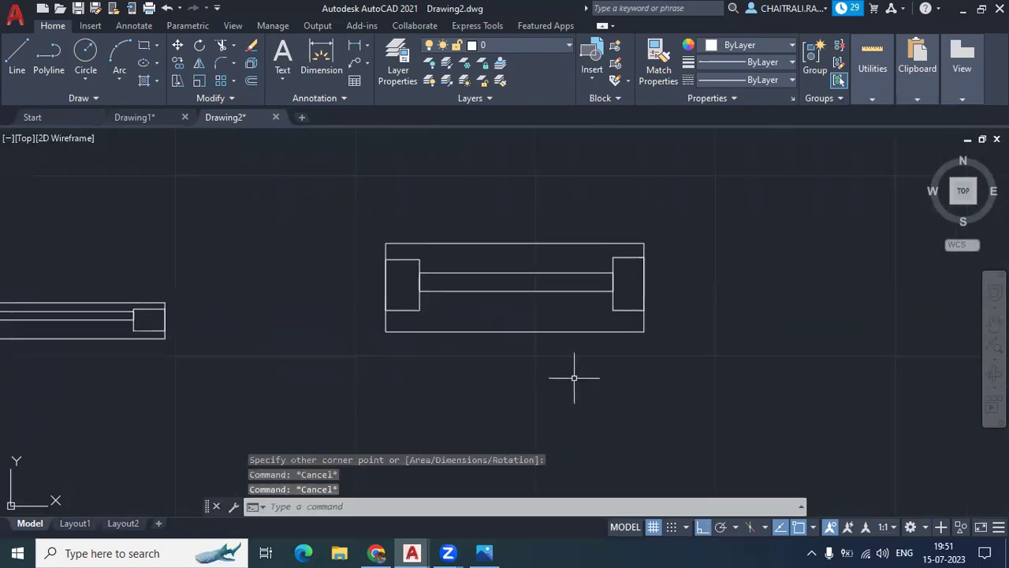
Step: Define attribute companyname, prompt 'What is Window No?', default 'Window 1', placed below the window
type("att")
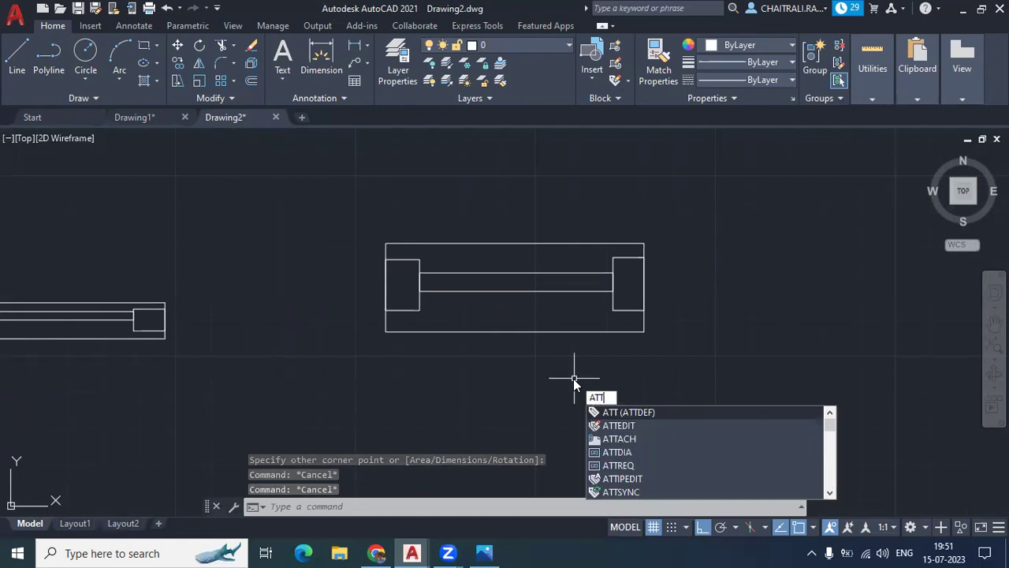
key("Return")
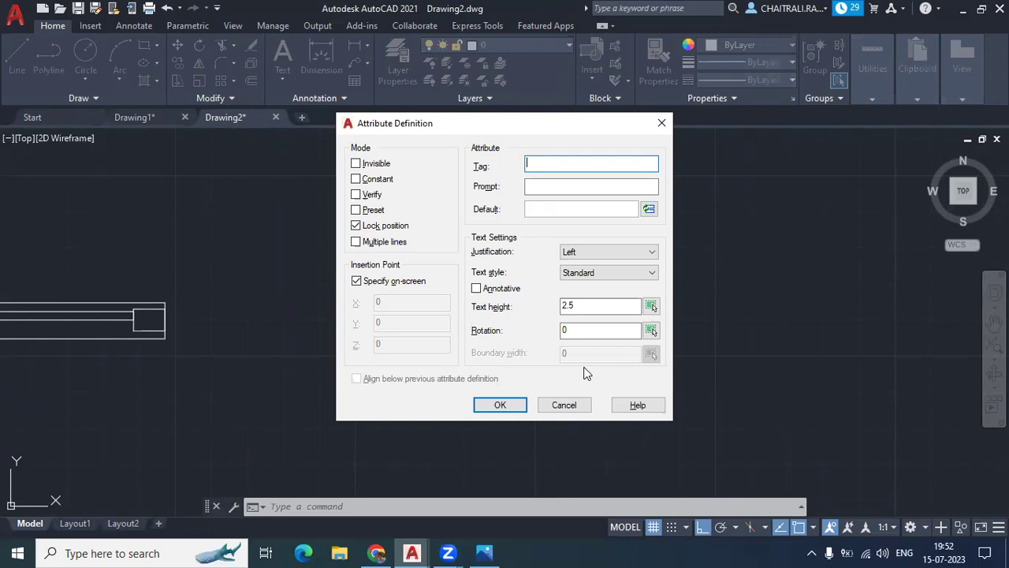
type("companyname")
left_click(545, 186)
type("What is Window No?")
left_click(581, 208)
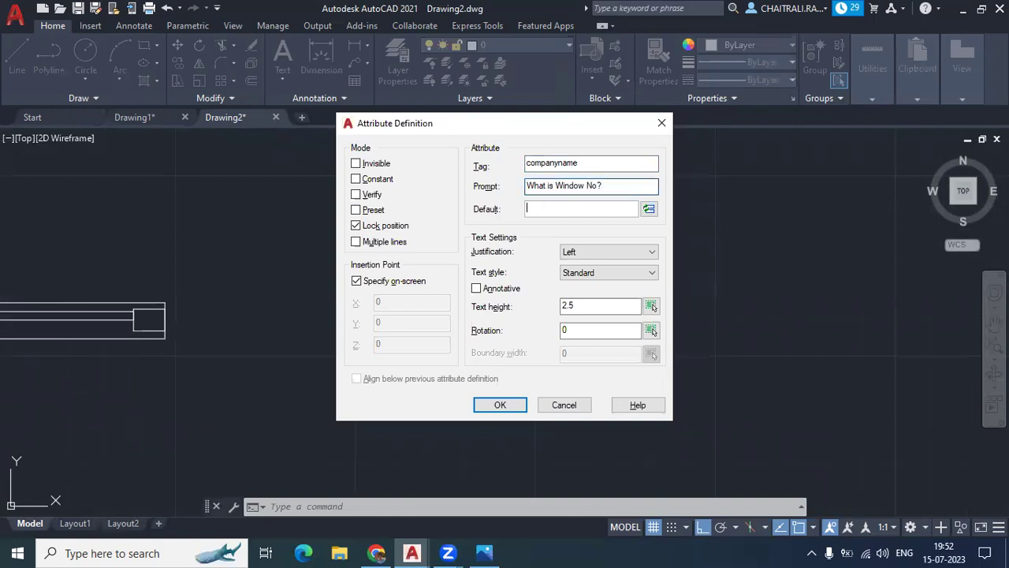
type("Windo")
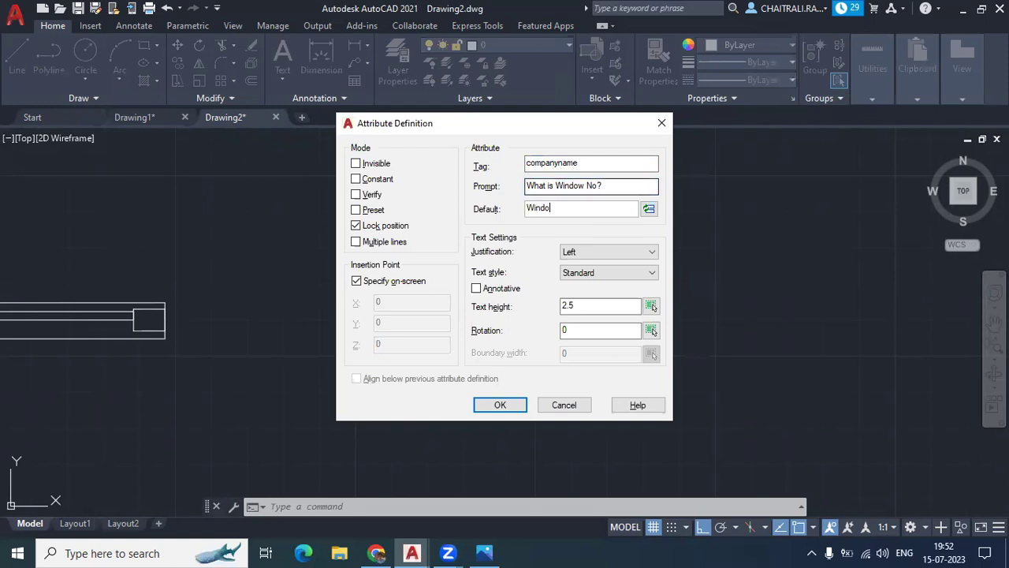
type("w 1")
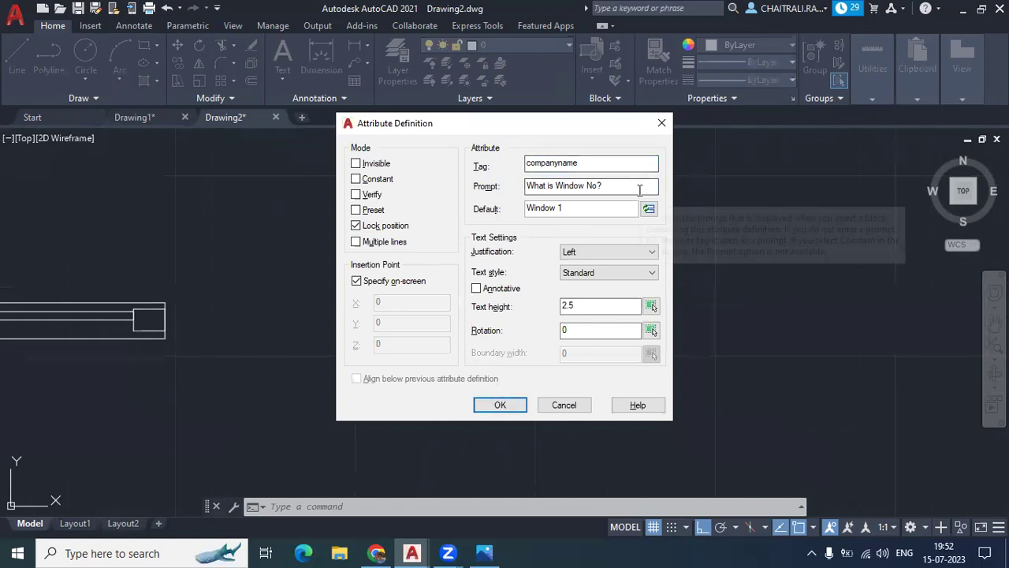
left_click_drag(525, 187, 604, 188)
left_click_drag(523, 210, 563, 210)
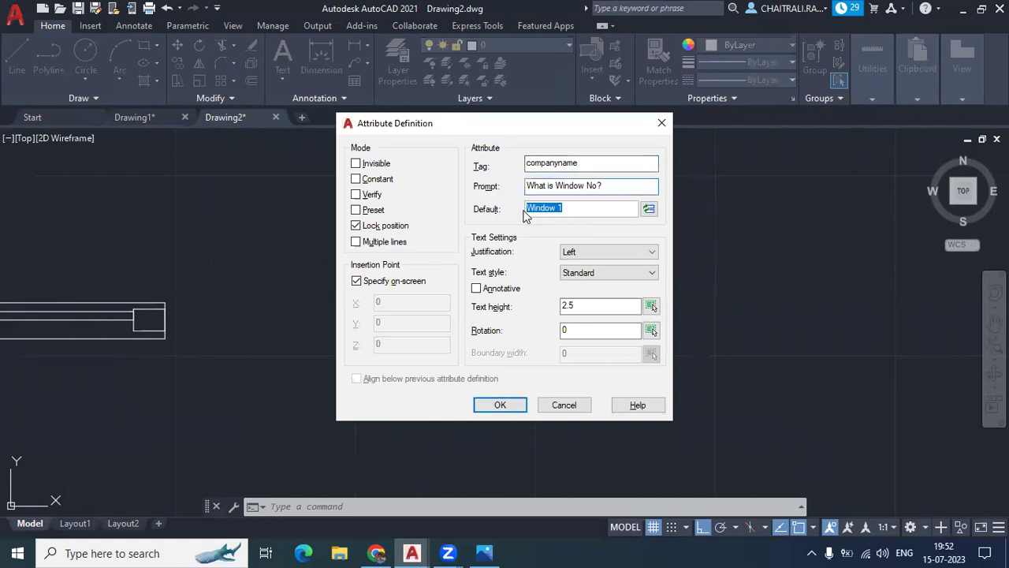
left_click(499, 406)
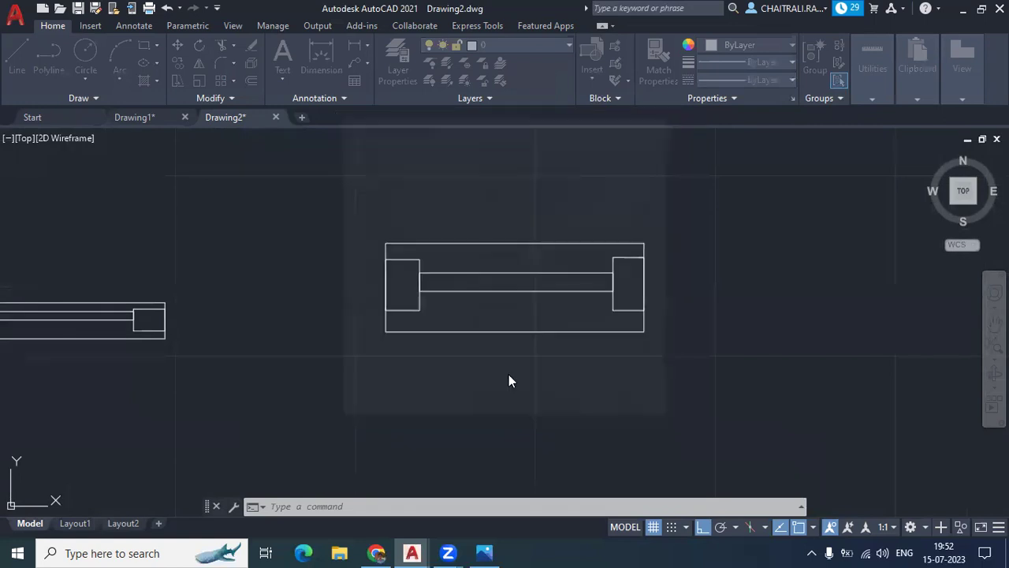
left_click(468, 358)
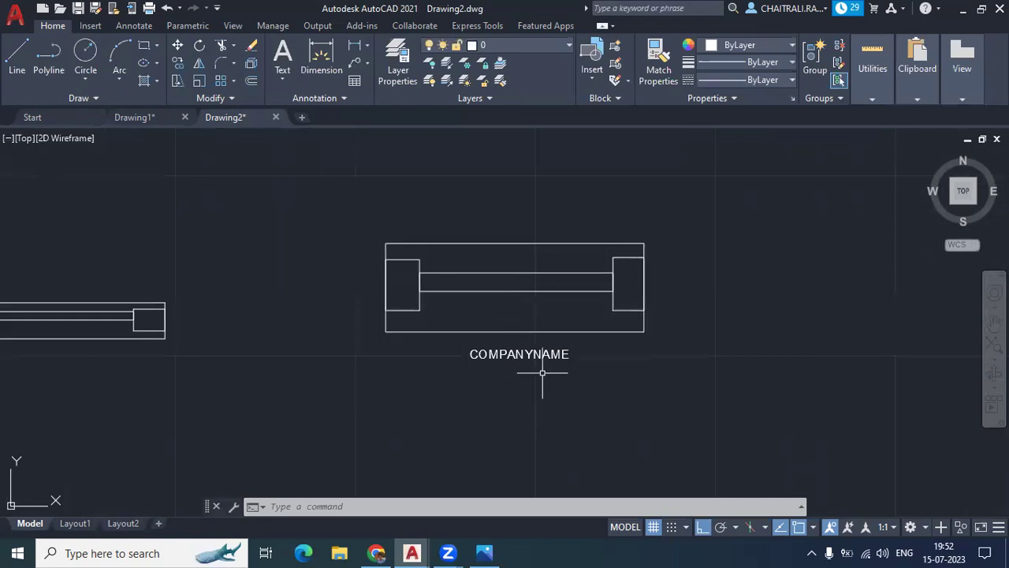
Step: Adjust the view and launch the Block command with B
scroll(543, 372, "down", 2)
mouse_move(514, 361)
middle_mouse_down()
mouse_move(486, 336)
mouse_move(509, 326)
middle_mouse_up()
scroll(508, 309, "up", 2)
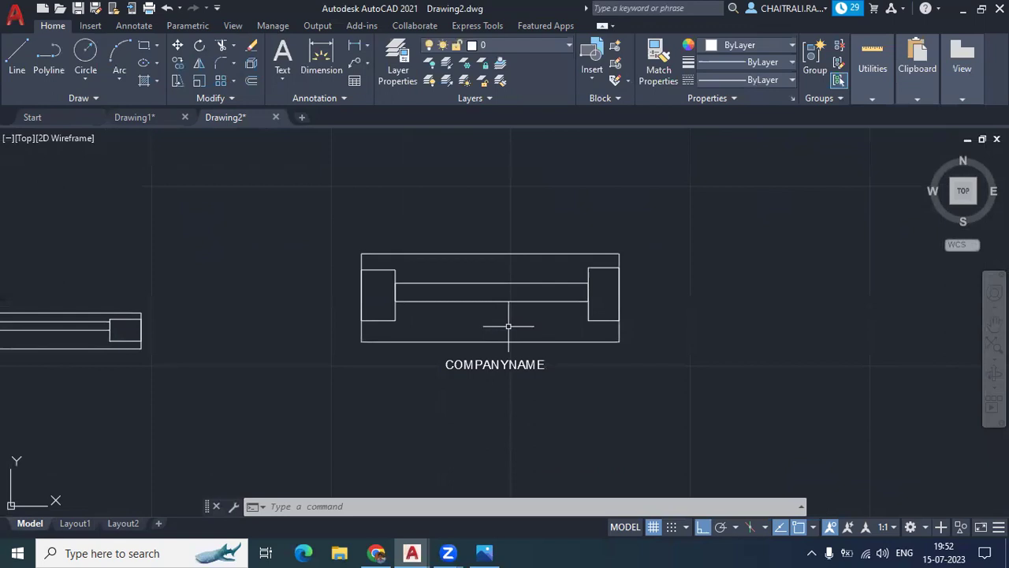
type("b")
key("Escape")
Step: Create block window1234 from the window's five objects, based at its top-left corner, labelled Window 1
type("window1234")
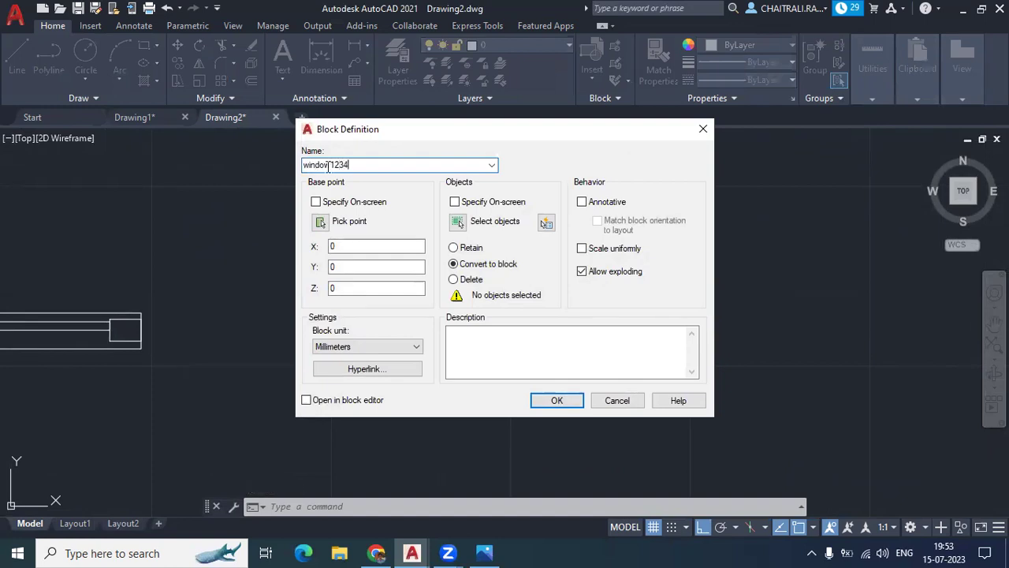
left_click(320, 222)
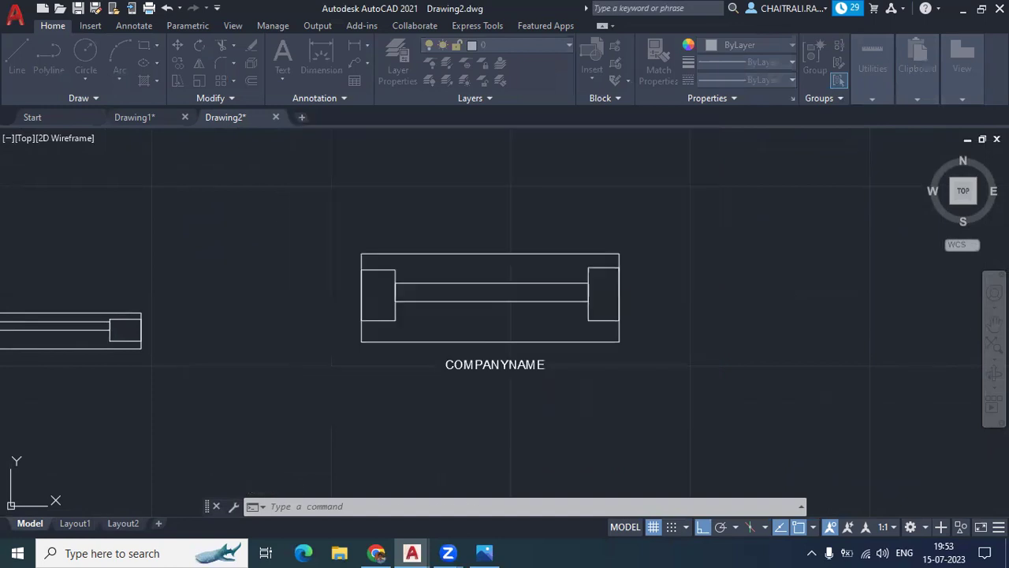
left_click(362, 254)
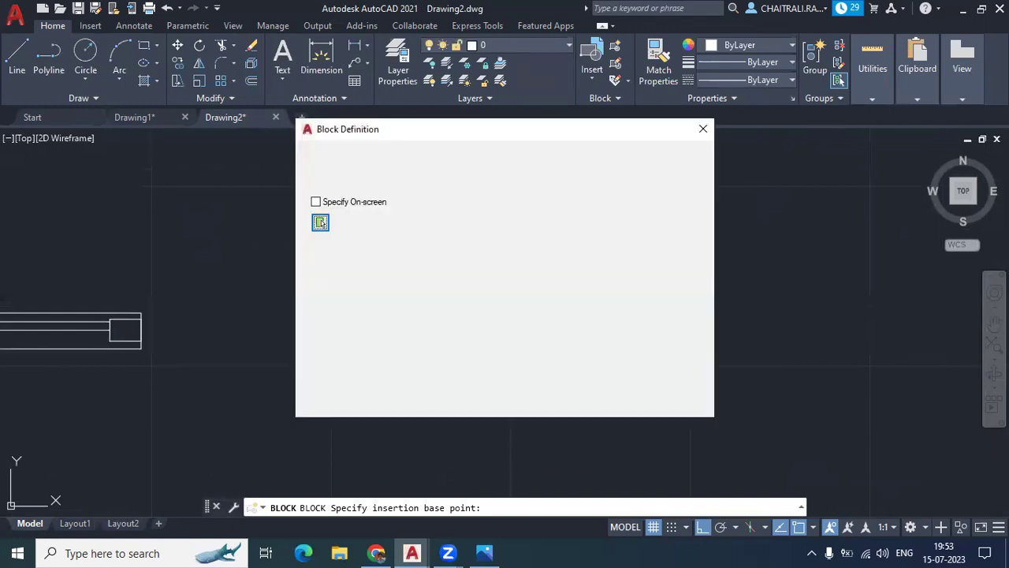
left_click(457, 222)
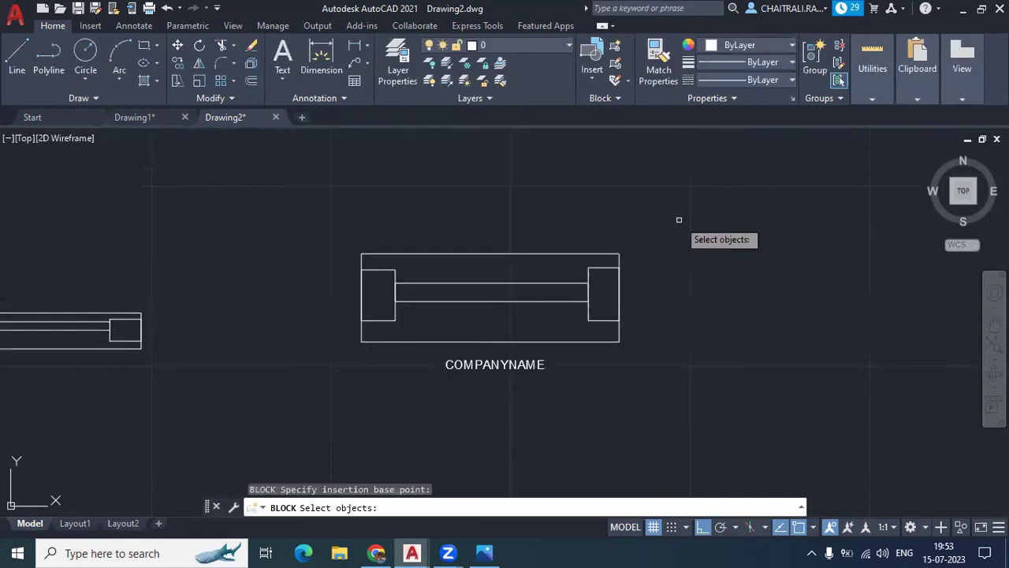
left_click(679, 220)
left_click(327, 429)
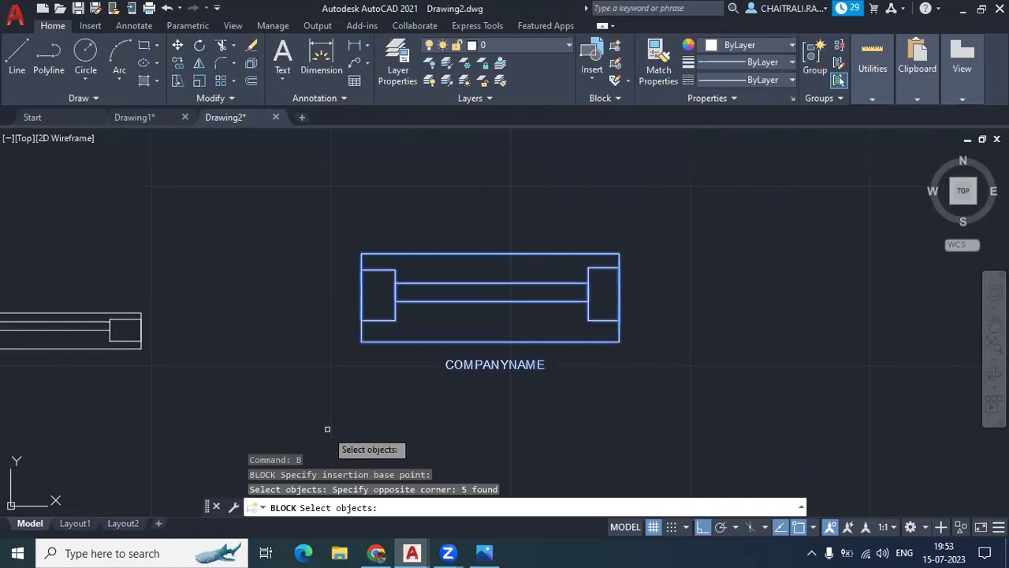
key("Return")
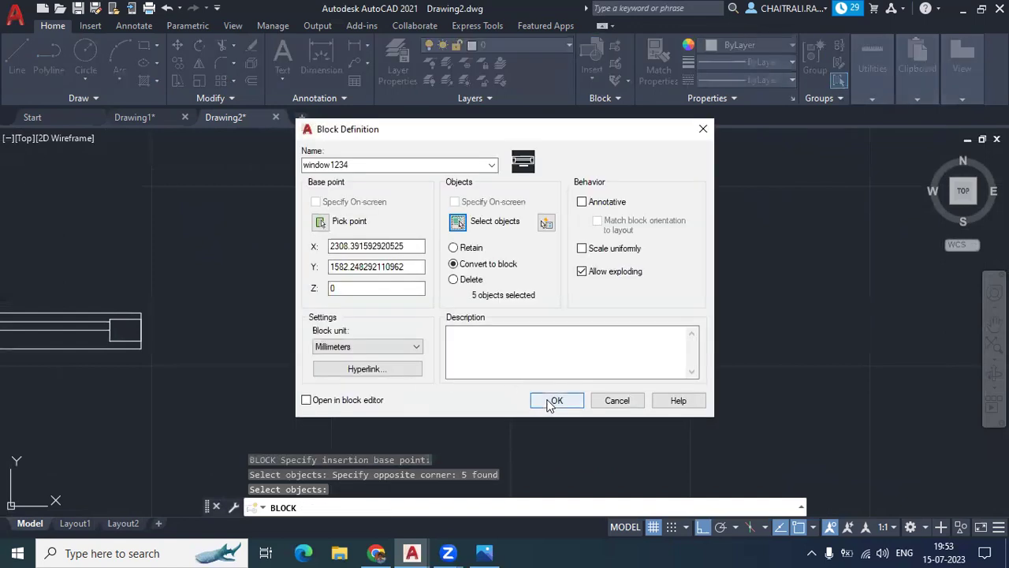
left_click(556, 401)
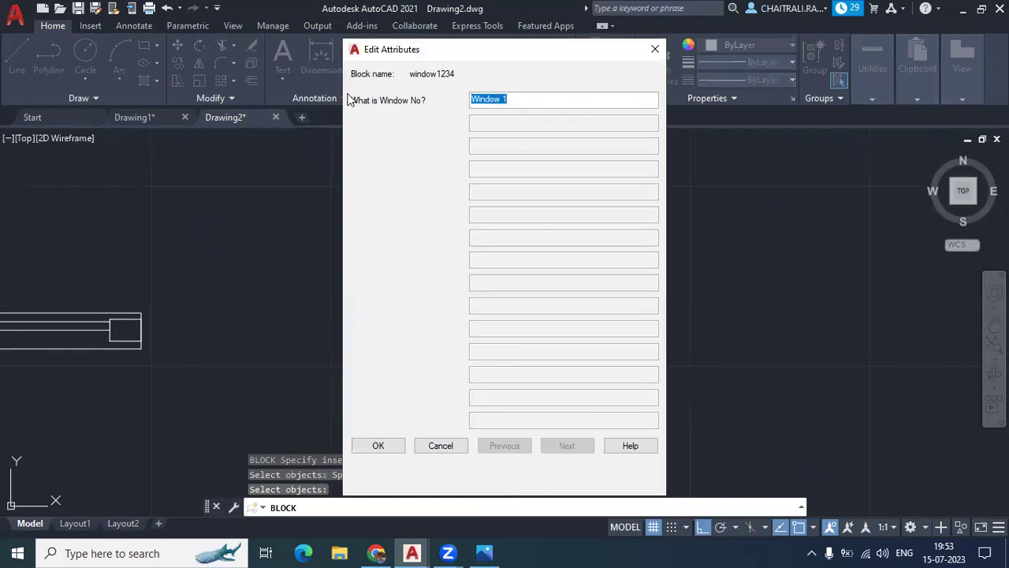
left_click(379, 445)
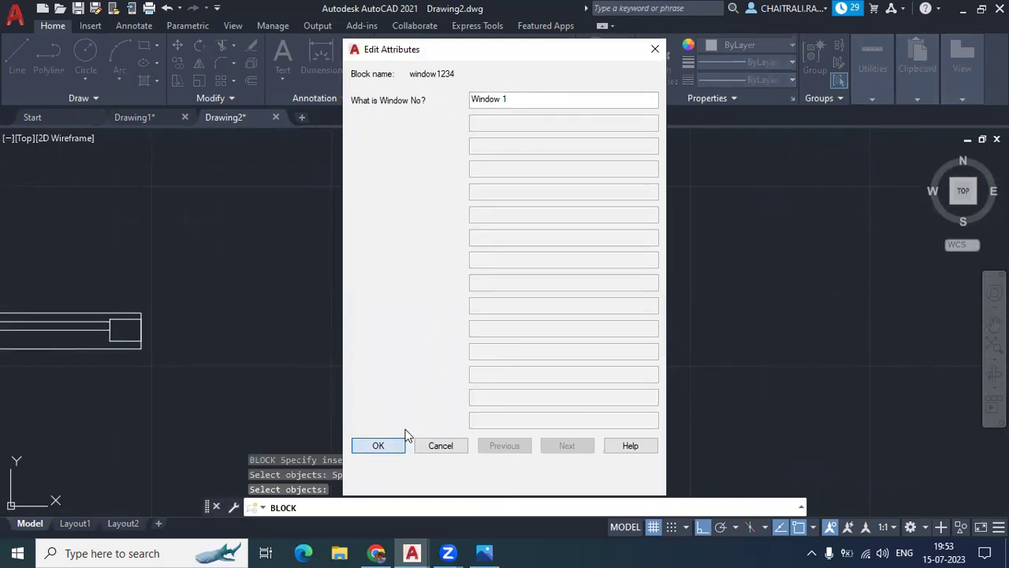
scroll(399, 379, "up", 2)
middle_click_drag(398, 378, 327, 338)
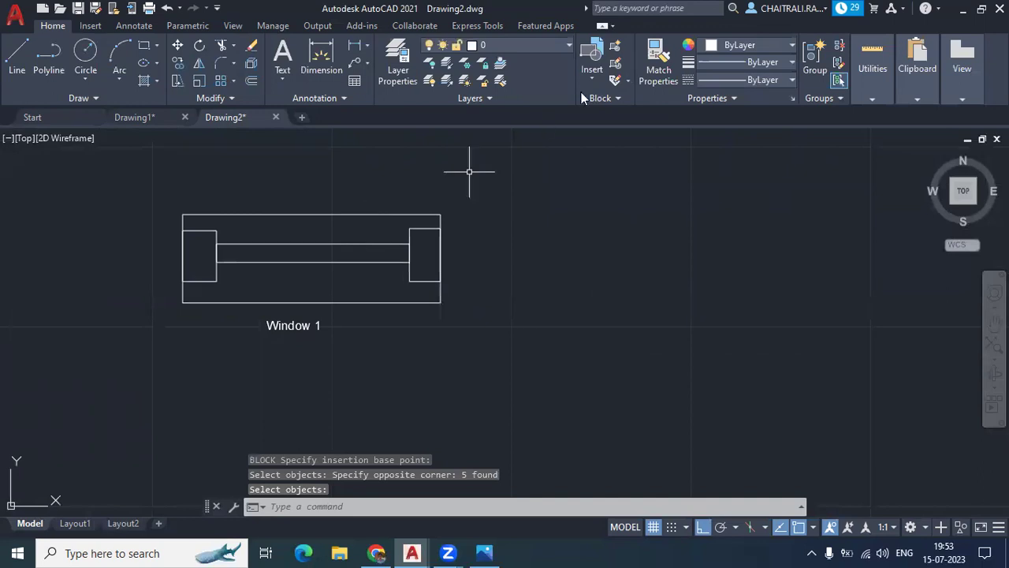
Step: Insert a window1234 block right of Window 1, labelled Window 2
left_click(592, 57)
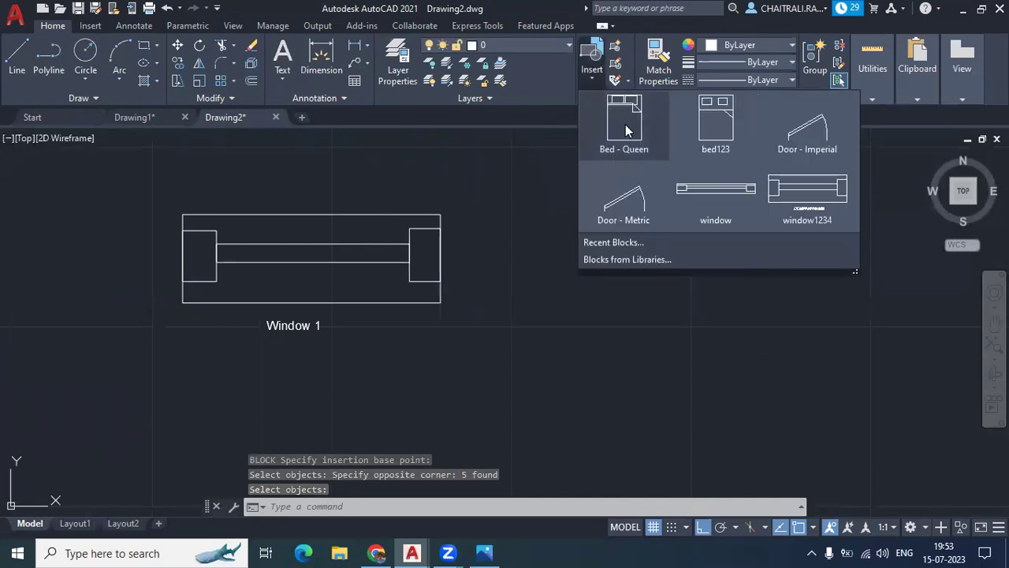
left_click(807, 193)
left_click(586, 233)
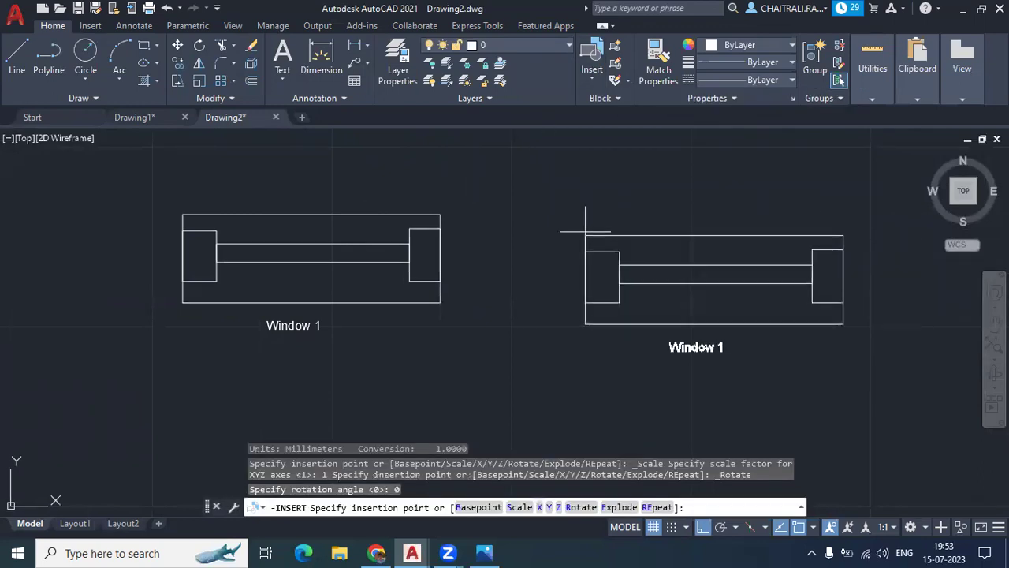
type("Window 1")
key("BackSpace")
type("2")
left_click(379, 446)
scroll(714, 279, "up", 2)
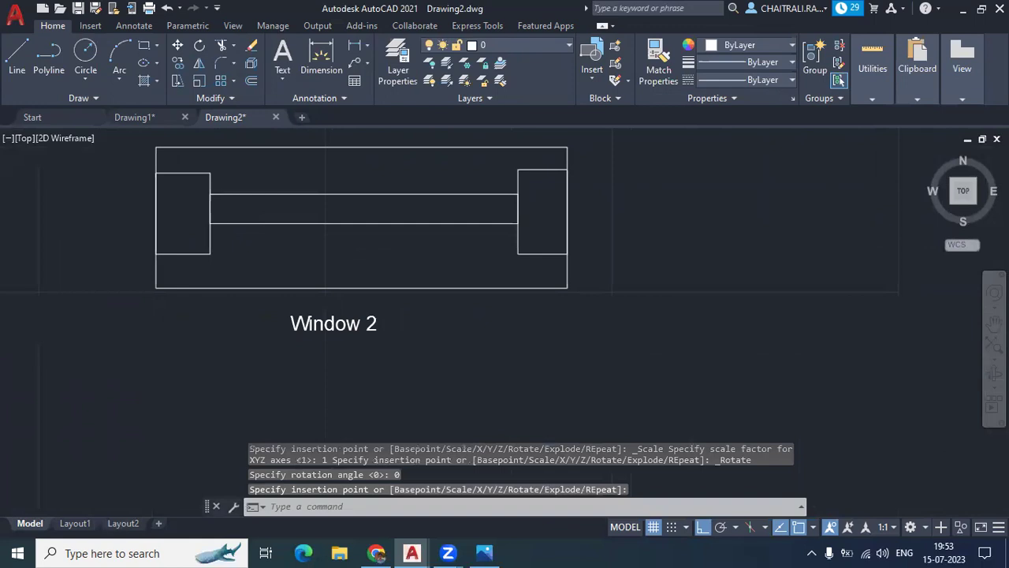
Step: Insert a third window1234 block labelled Window 3, then zoom out to view all three
left_click(592, 59)
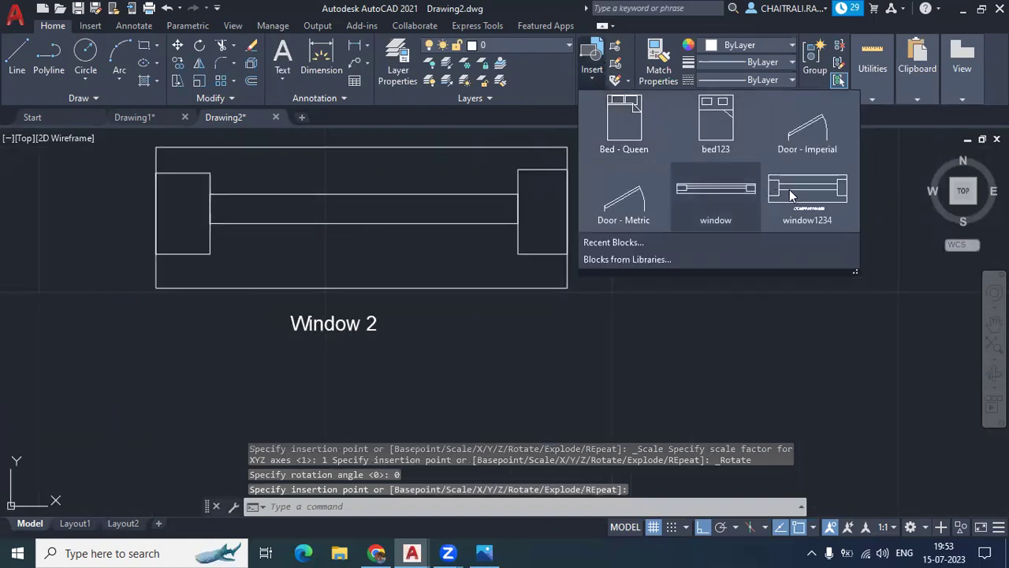
left_click(789, 190)
left_click(755, 235)
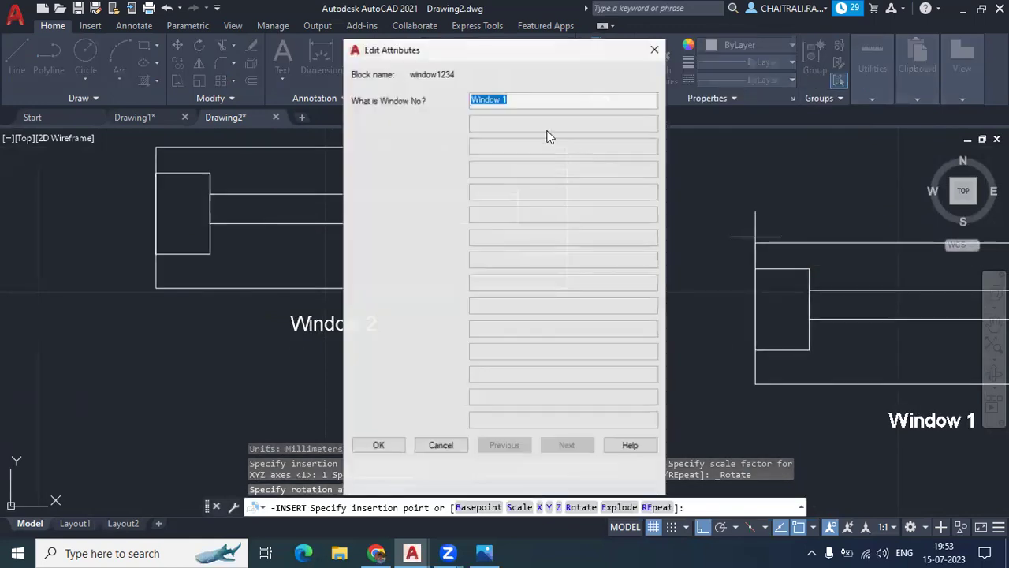
left_click(506, 99)
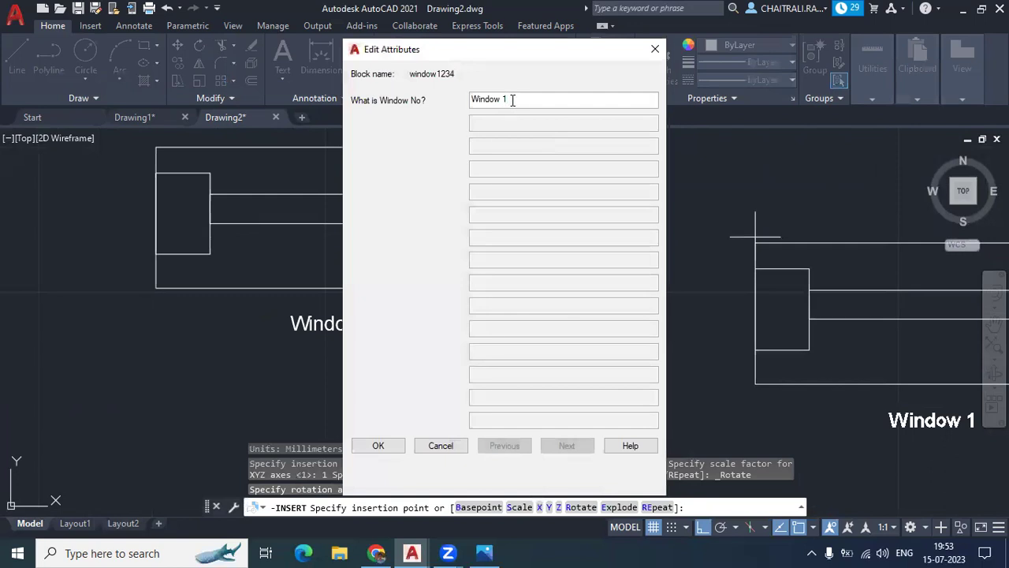
type("3")
left_click(372, 447)
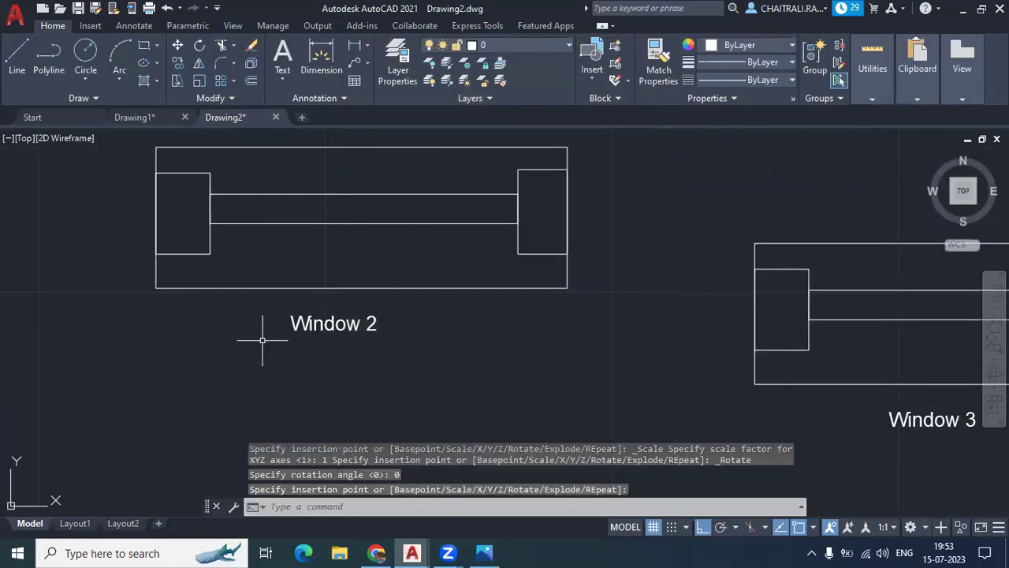
scroll(441, 271, "down", 2)
scroll(343, 243, "down", 3)
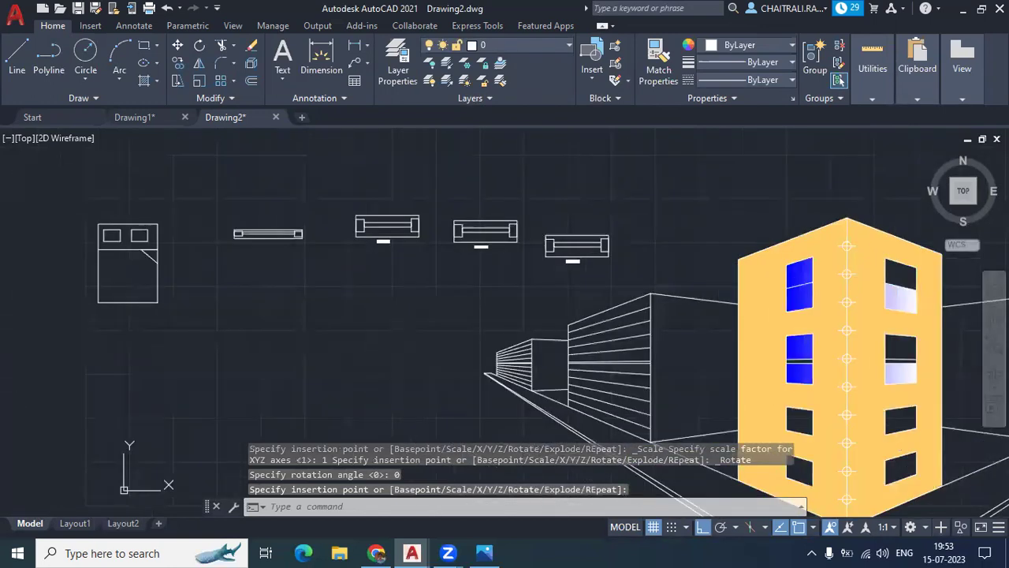
scroll(309, 170, "up", 2)
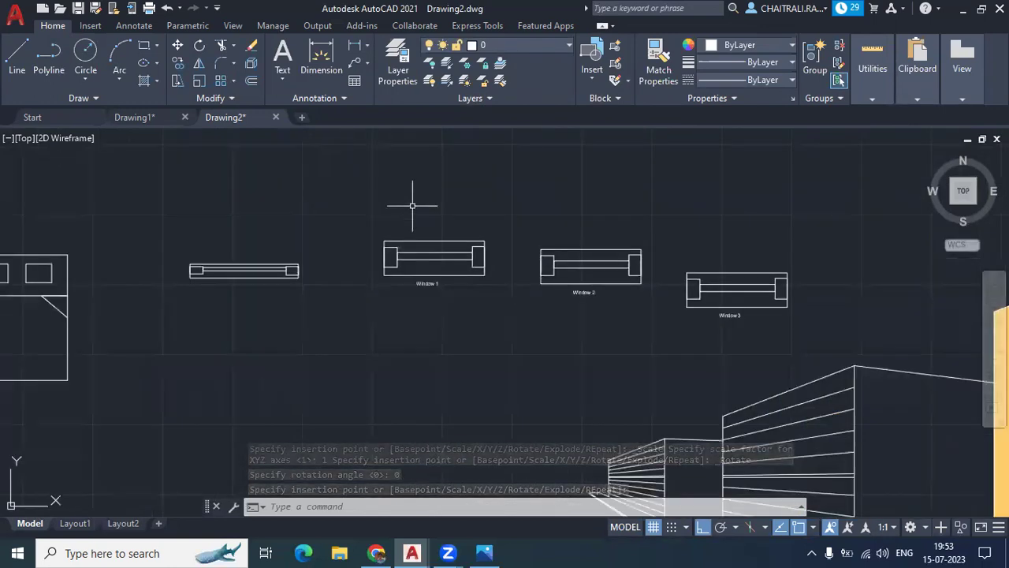
middle_click_drag(412, 206, 418, 219)
scroll(418, 233, "down", 3)
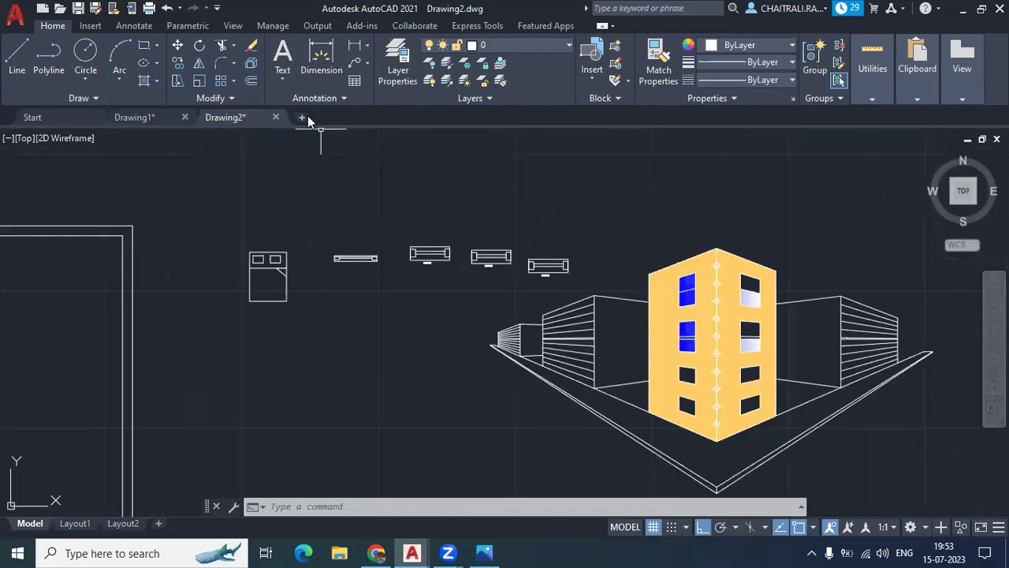
Step: In a new blank drawing, draw a large rectangle and a smaller one inside its lower-right corner
left_click(306, 117)
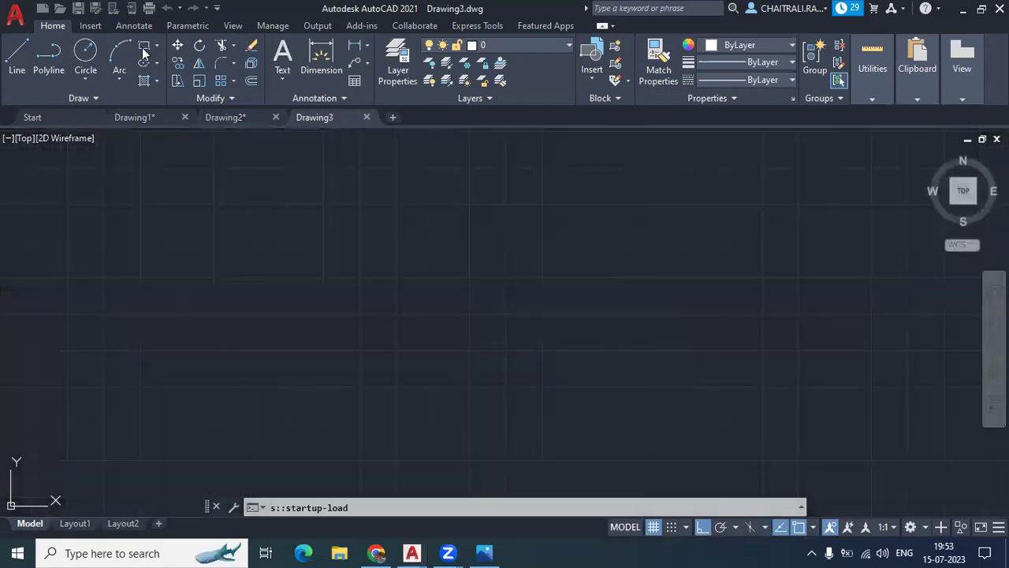
left_click(145, 47)
left_click(690, 456)
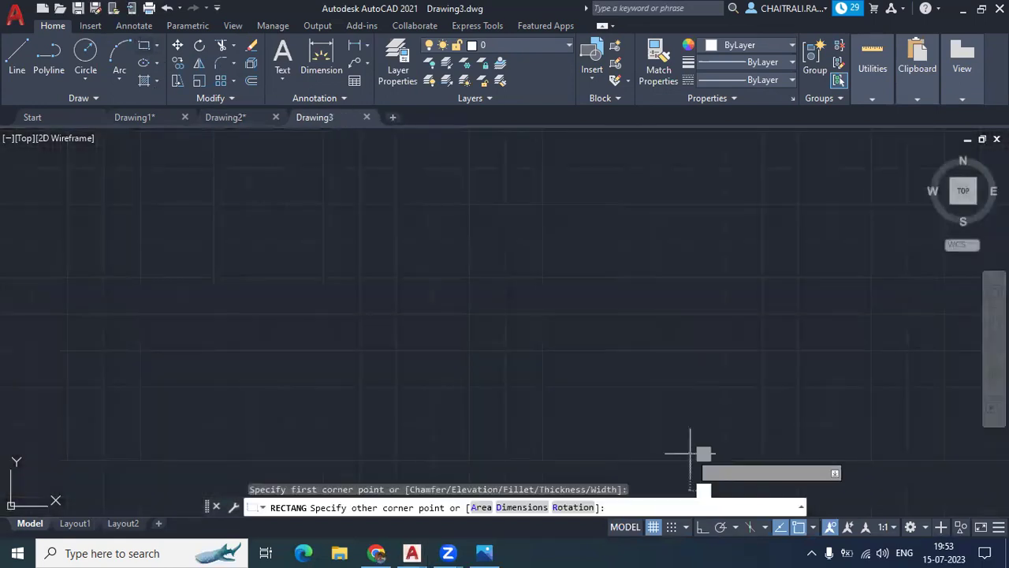
left_click(218, 195)
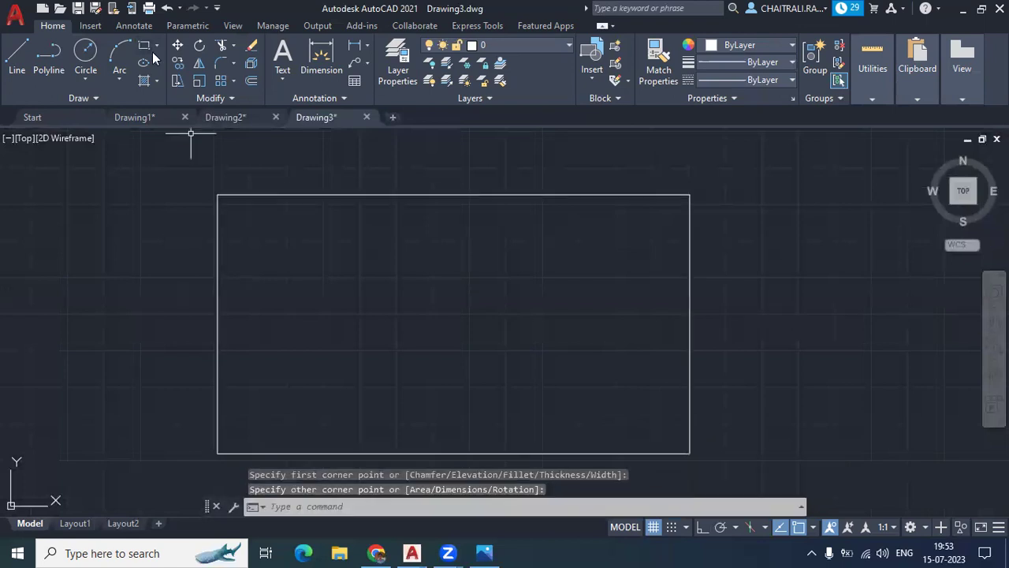
left_click(681, 443)
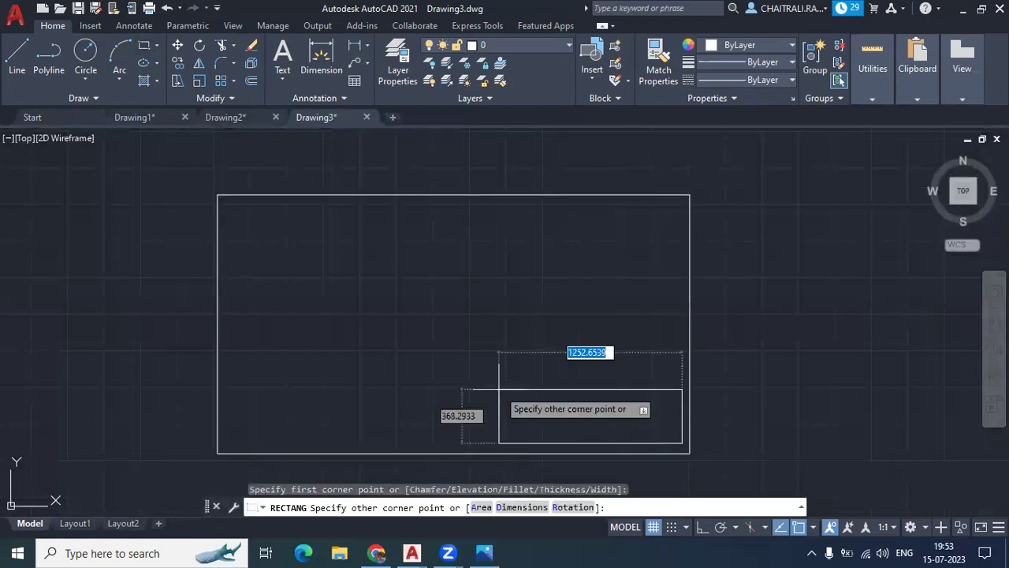
left_click(495, 383)
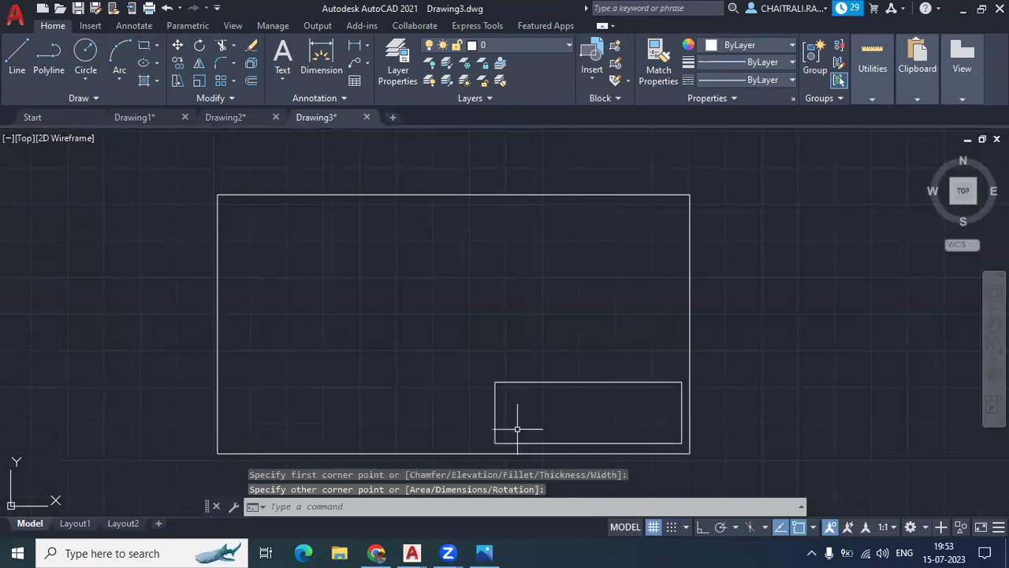
mouse_move(414, 209)
middle_mouse_down()
mouse_move(520, 359)
mouse_move(514, 354)
middle_mouse_up()
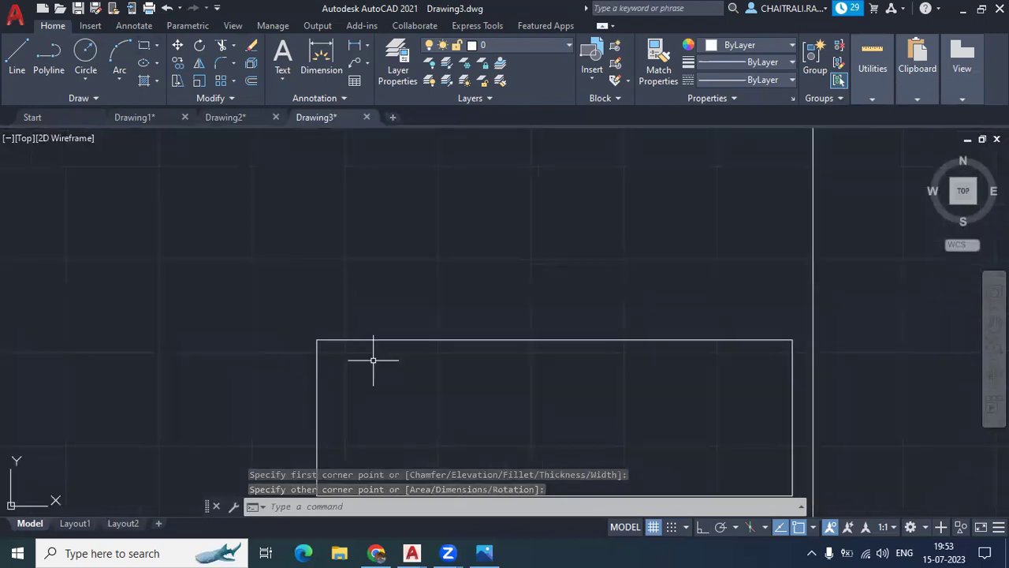
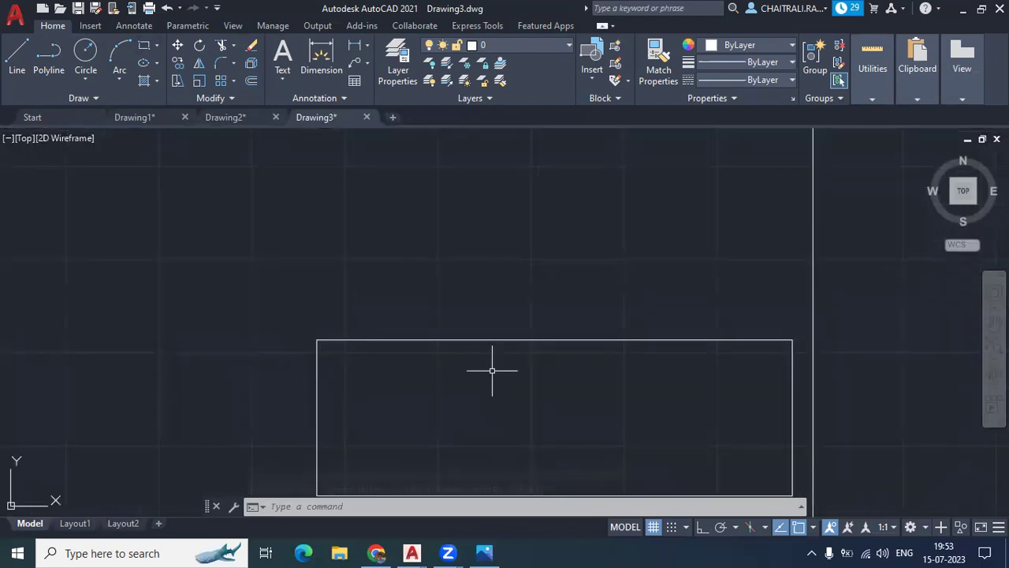
Step: Write 'Name-' as multiline text in the rectangle's upper-left area
left_click(284, 75)
scroll(374, 357, "up", 2)
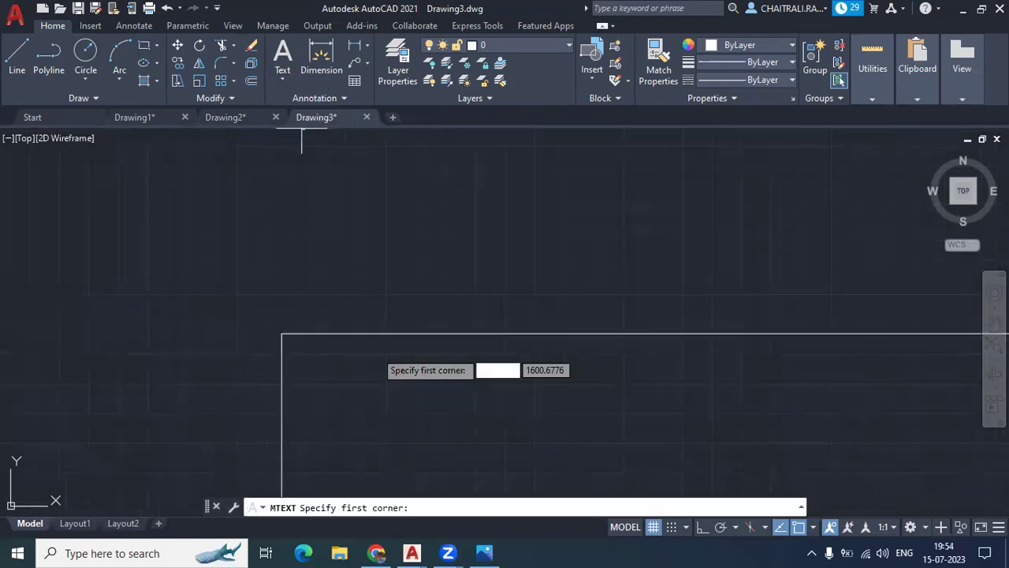
left_click(344, 351)
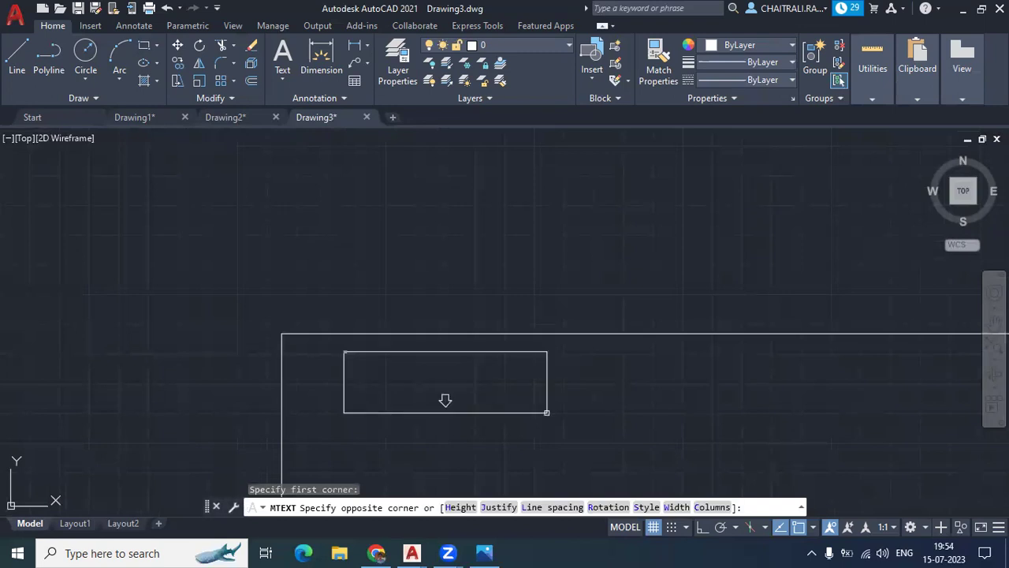
left_click(546, 413)
type("Na")
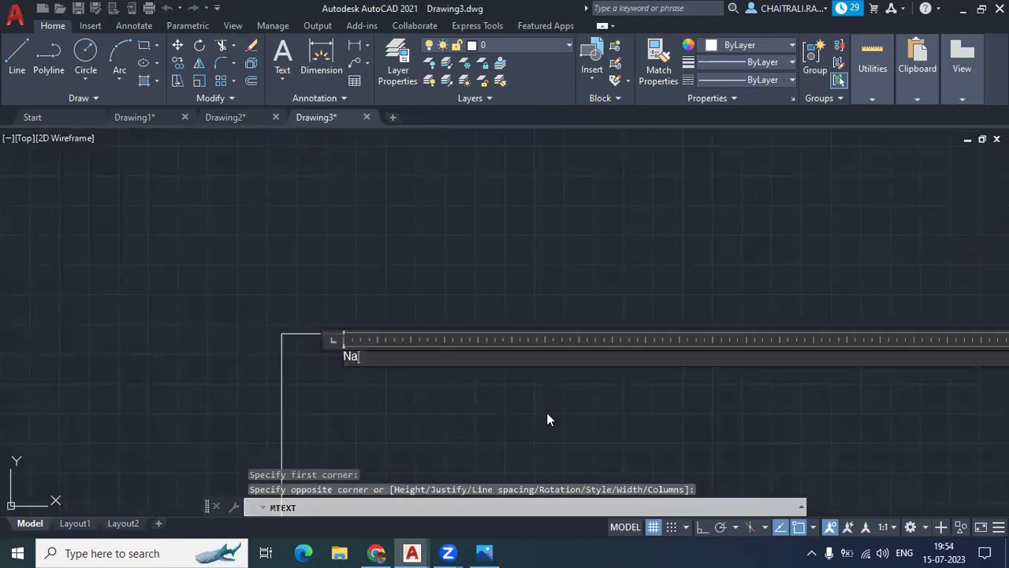
type("me")
left_click(273, 294)
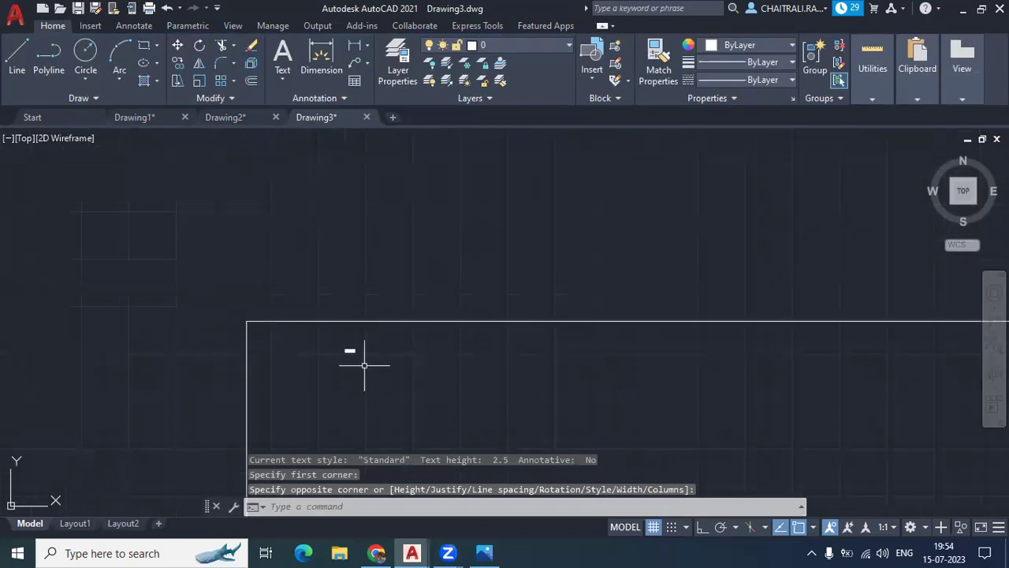
Step: Change the Name- text height to 50
left_click(346, 349)
double_click(361, 355)
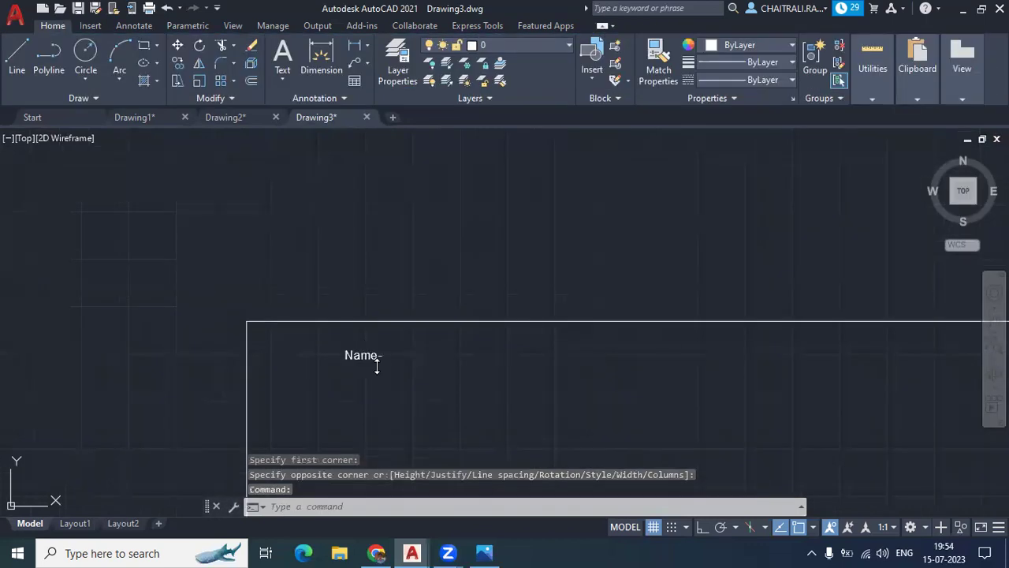
left_click(156, 61)
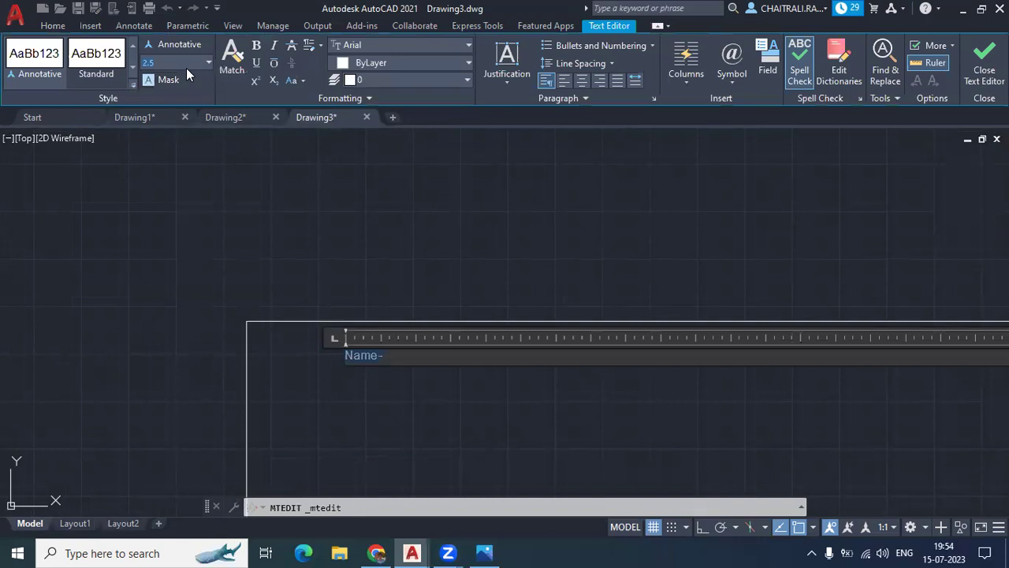
type("50")
key("Return")
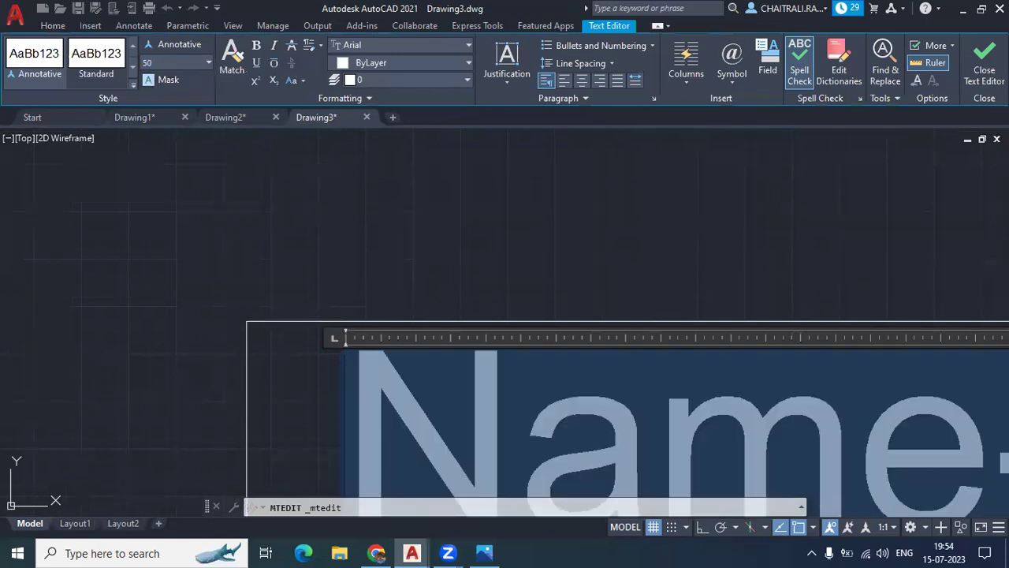
key("Escape")
scroll(340, 324, "down", 3)
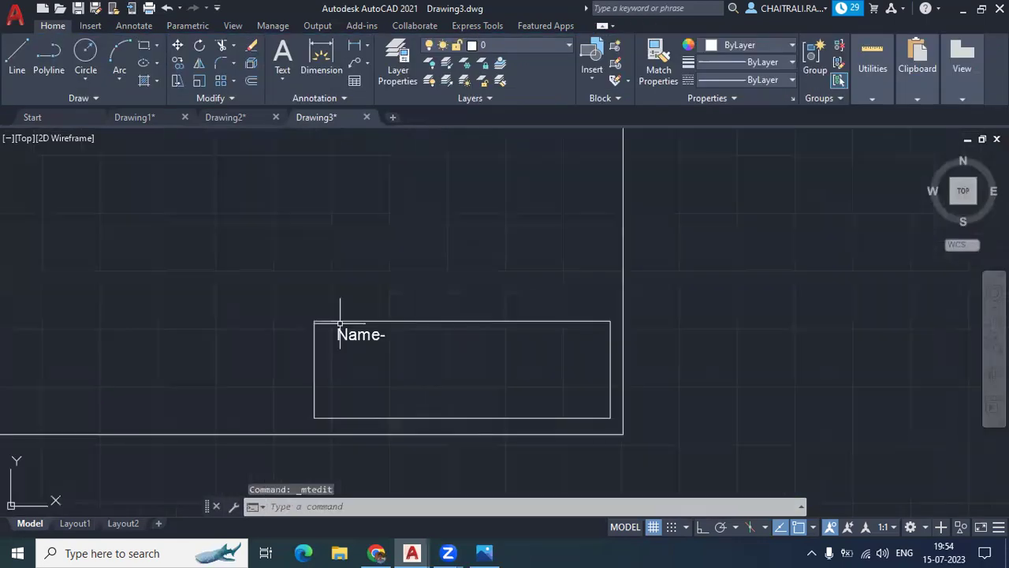
scroll(340, 323, "up", 2)
left_click(407, 343)
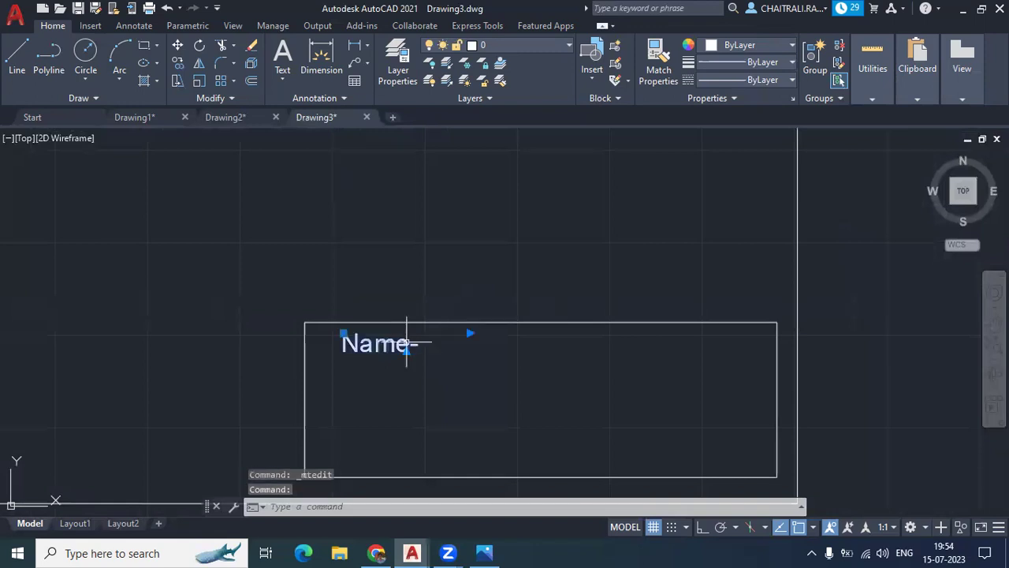
key("Escape")
key("Escape")
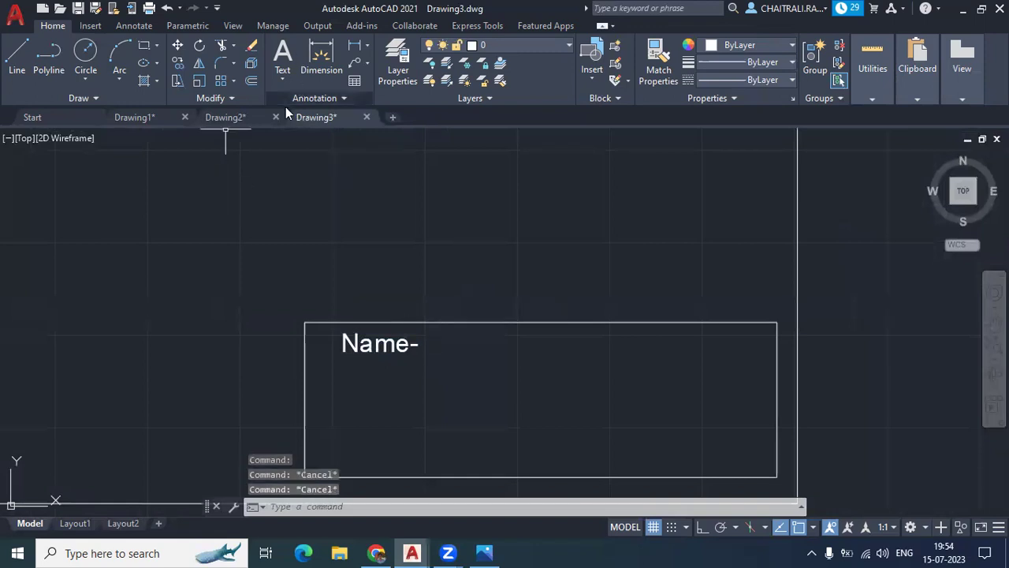
Step: Add a 'Date' label below Name- at text height 50
left_click(352, 378)
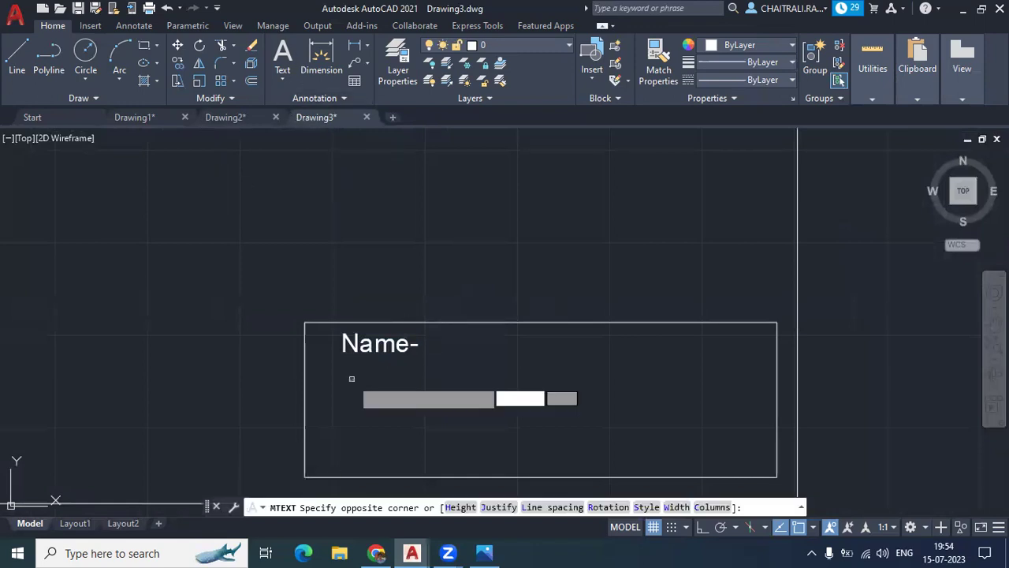
left_click(492, 426)
type("Da")
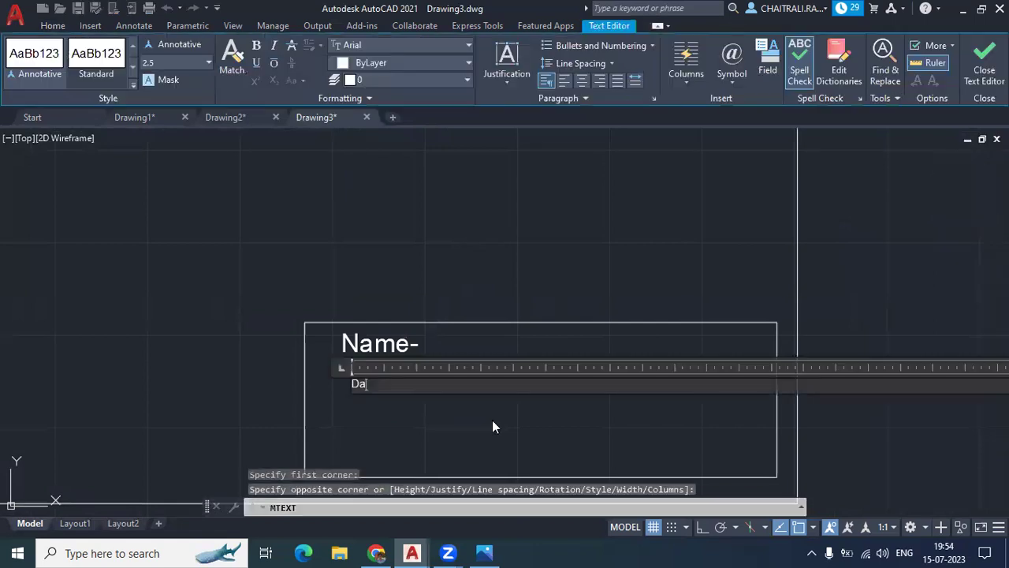
type("te")
key("shift+Home")
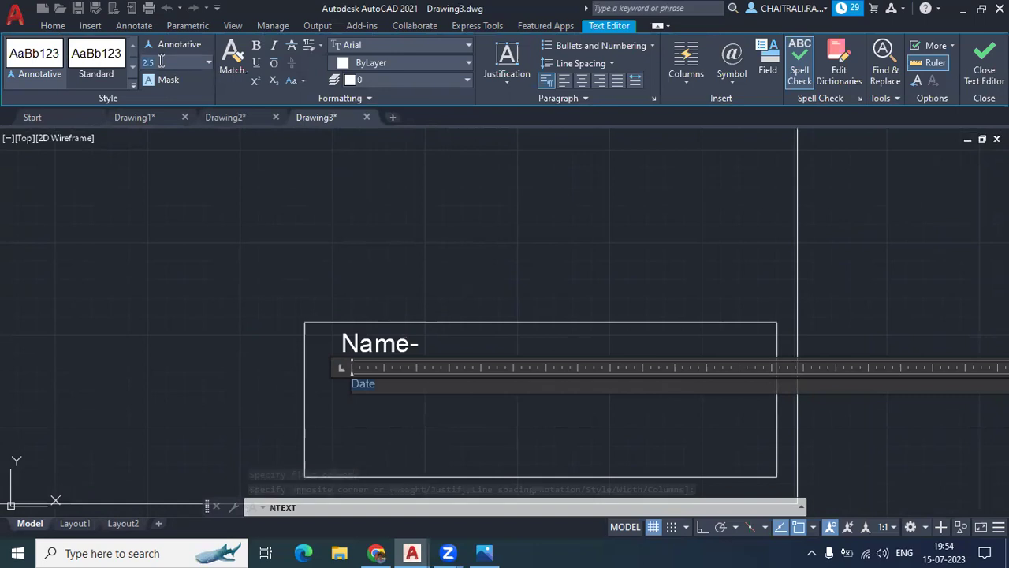
type("50")
key("Return")
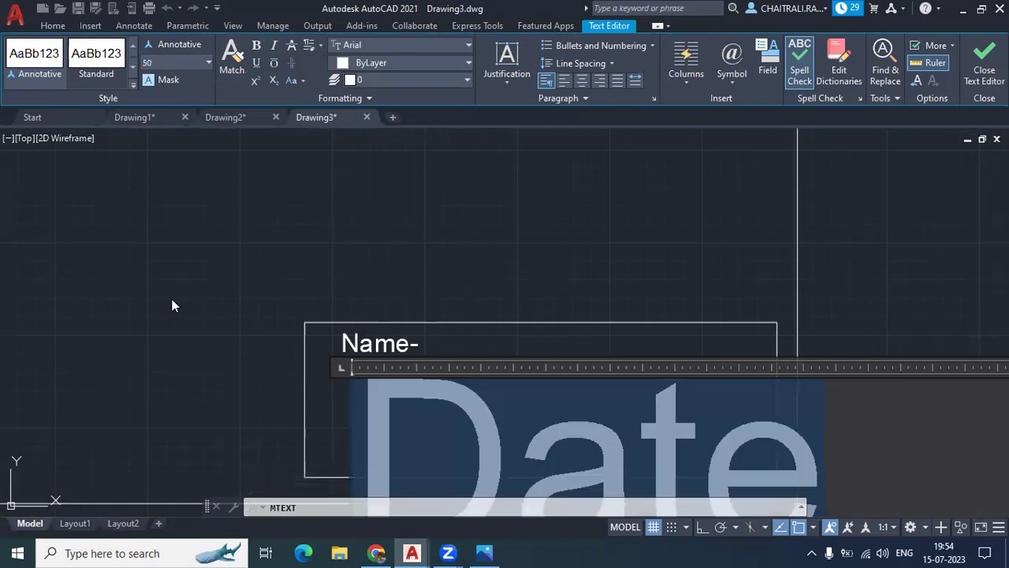
left_click(286, 324)
middle_click_drag(286, 324, 244, 321)
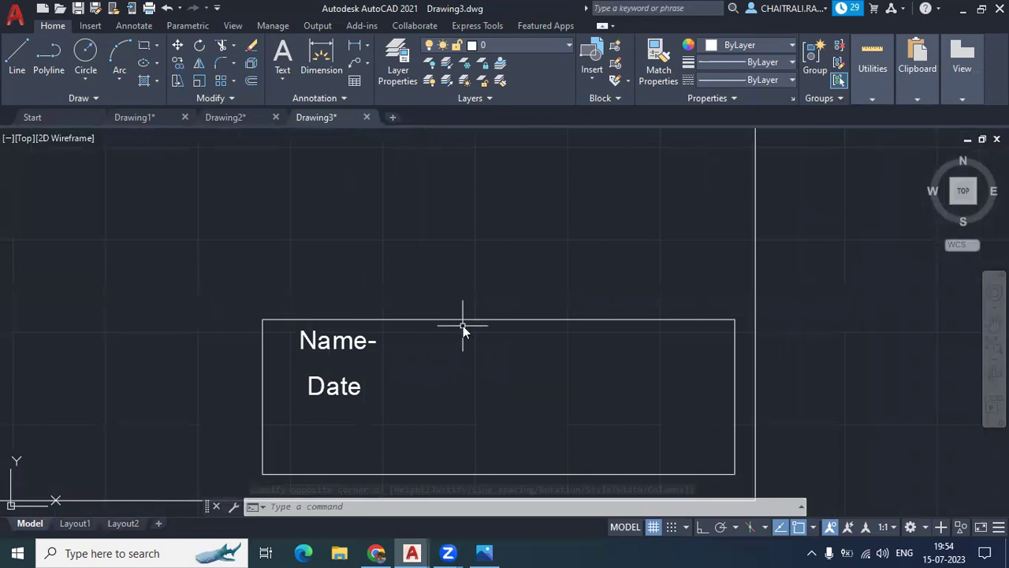
Step: Open the Attribute Definition dialog with the ATT command
type("ATT")
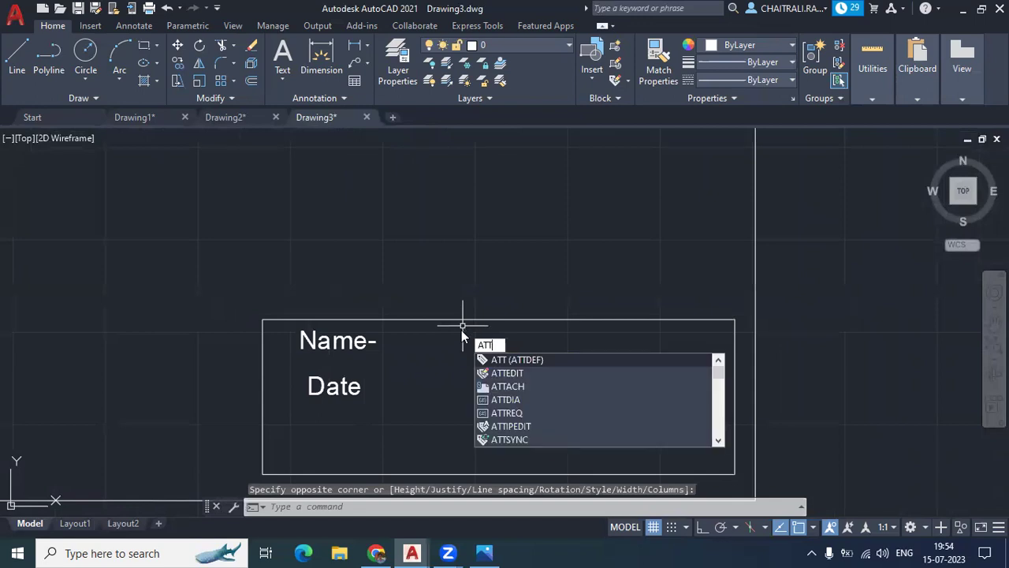
key("Escape")
key("Return")
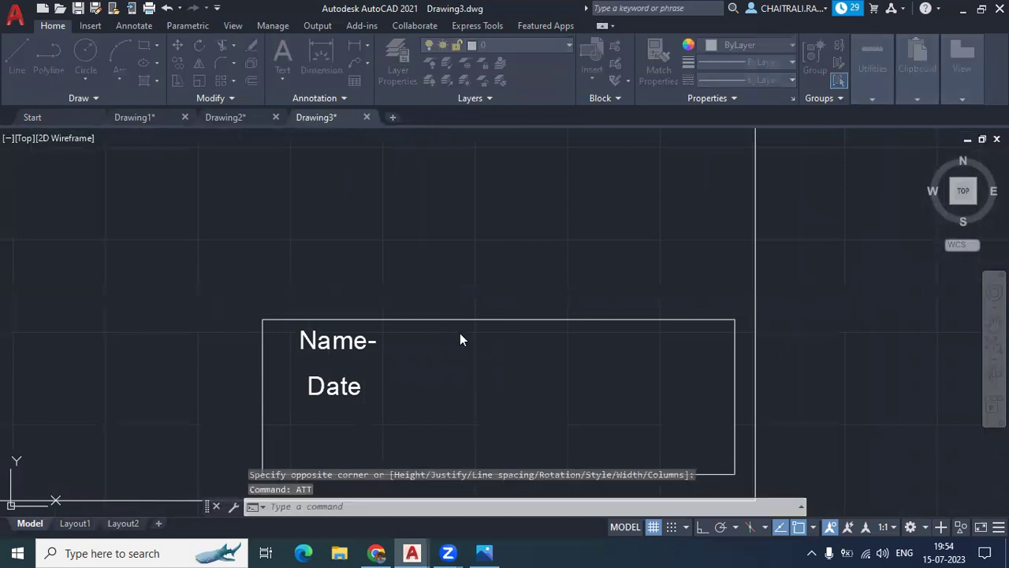
key("Escape")
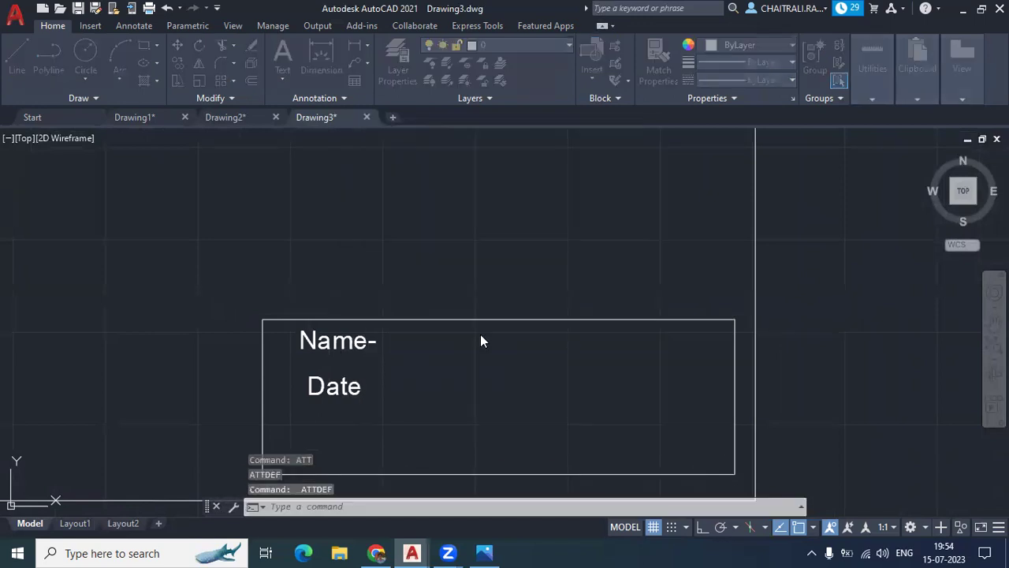
type("at")
key("Escape")
key("Return")
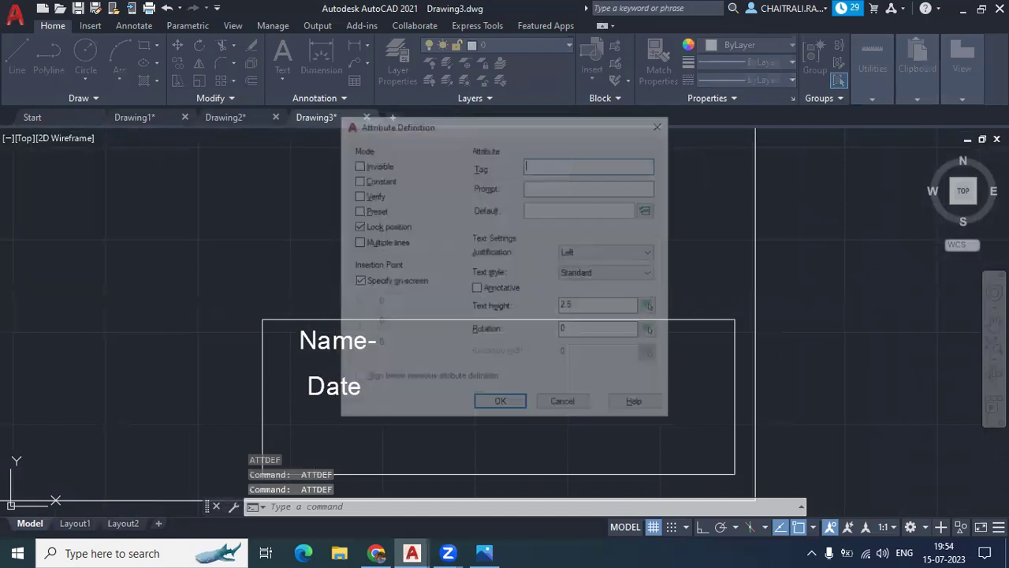
key("Escape")
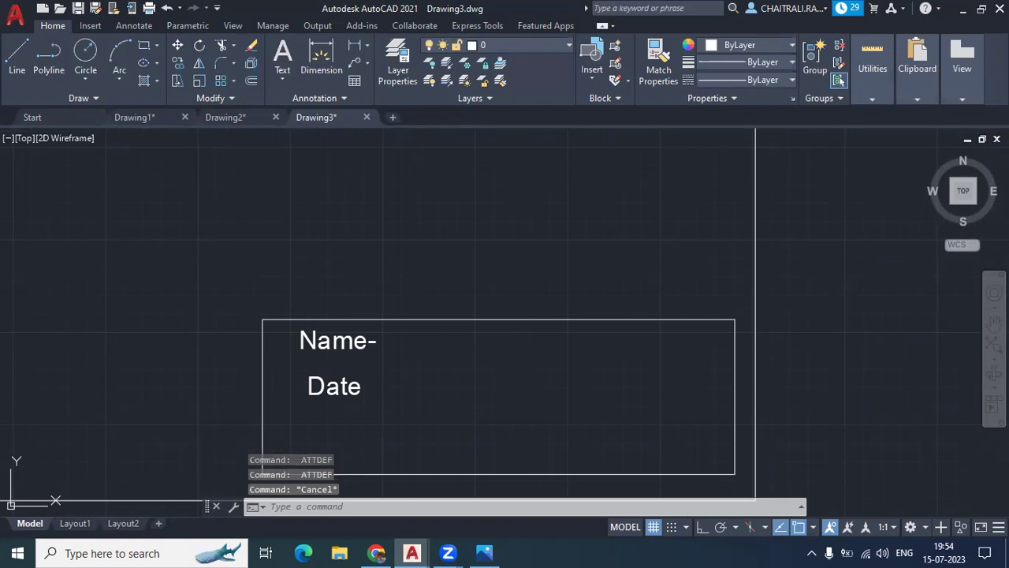
type("att")
key("Return")
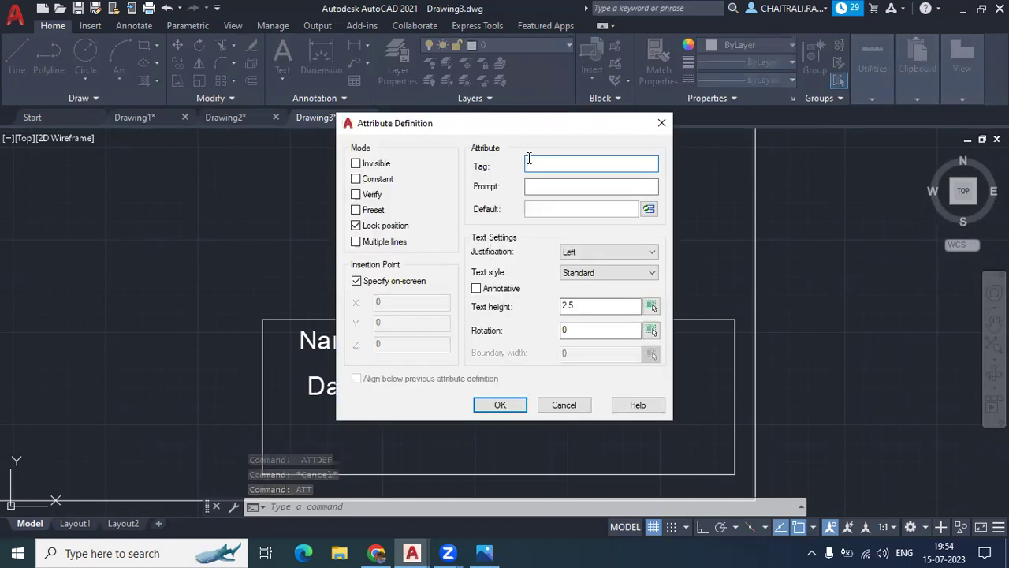
Step: Define attribute tag 'name' with prompt 'What is project name?' and default 3BHK
type("name")
key("Tab")
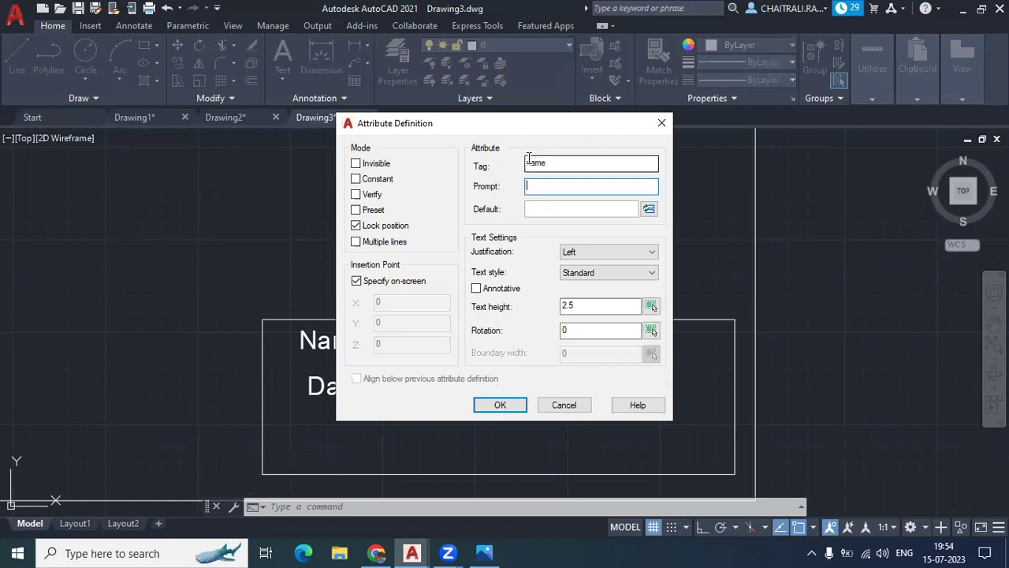
type("What is ")
type("project")
type(" name?")
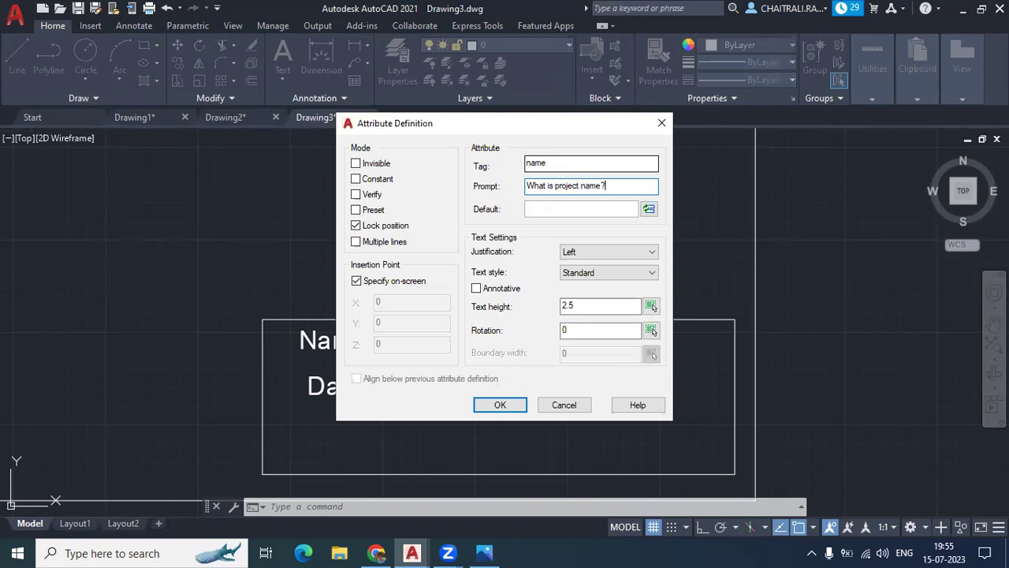
left_click(581, 209)
type("3bHk")
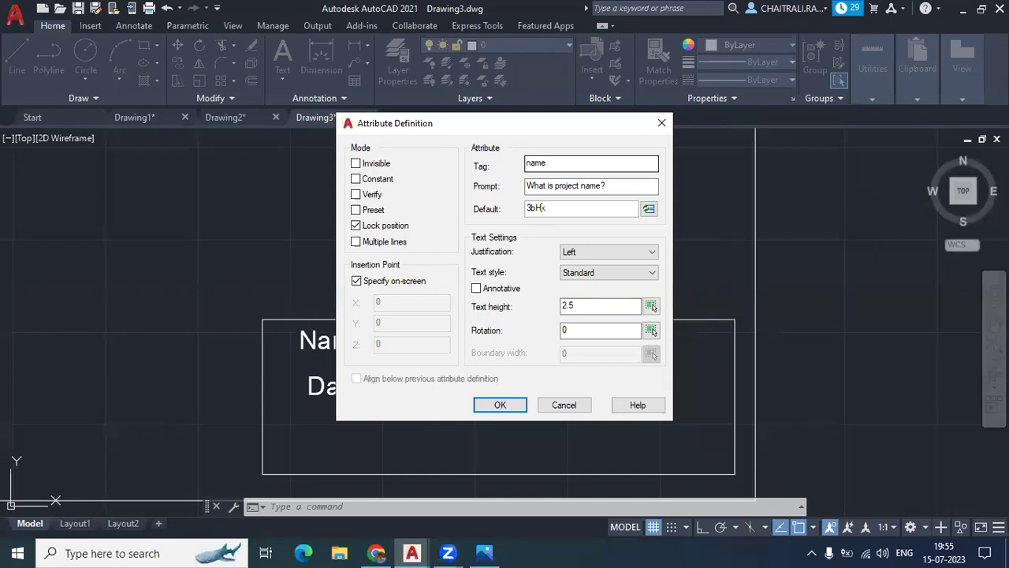
left_click(530, 207)
key("Delete")
type("BHK")
Step: Set the attribute text height to 50 and place it right of Name-
double_click(591, 307)
type("50")
left_click(500, 404)
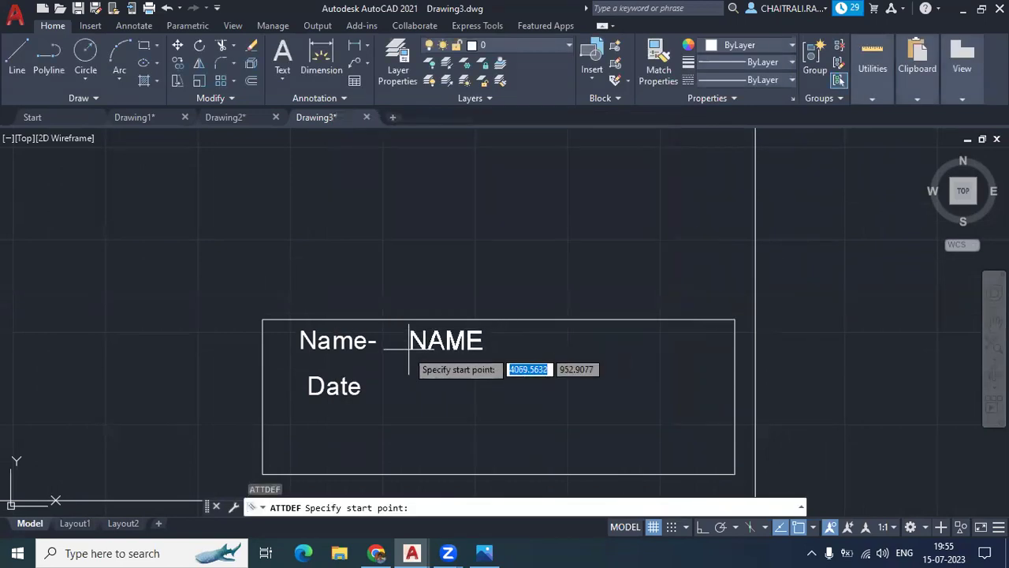
left_click(407, 351)
type("at")
key("Return")
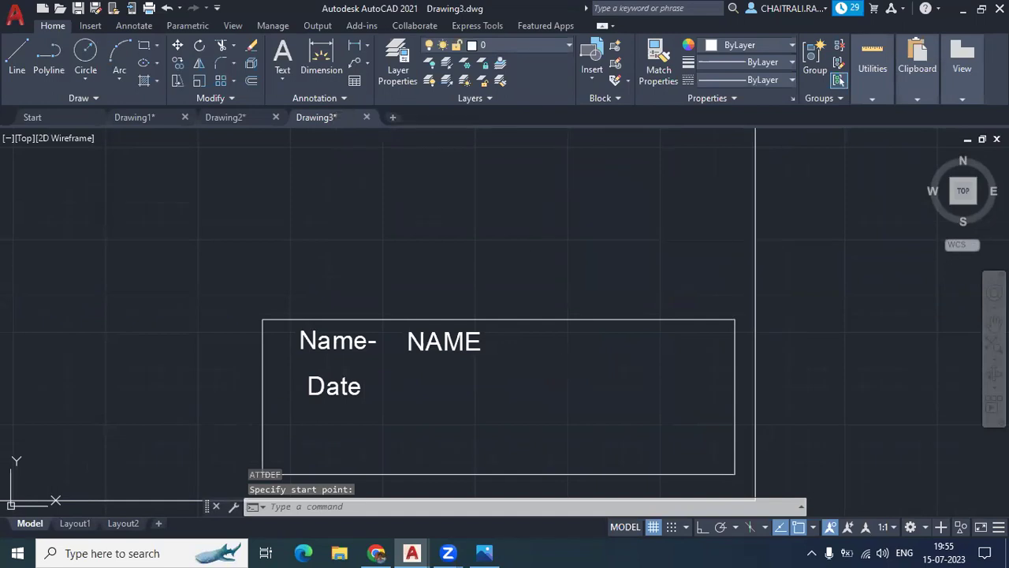
Step: Define tag 'date' with prompt 'What is Date?' and default 23/12/2023, placed beside Date
type("date")
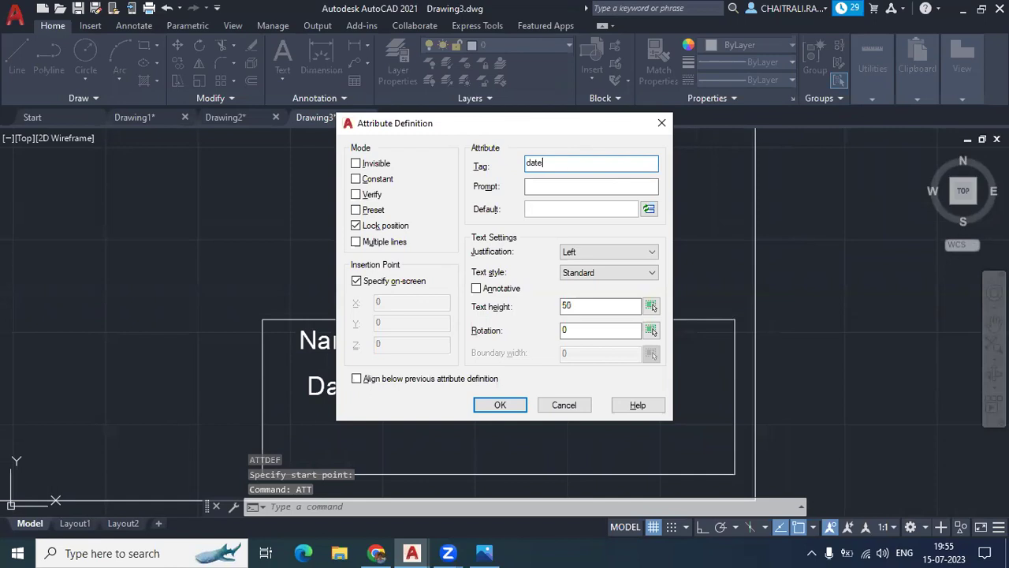
left_click(591, 186)
type("What is ")
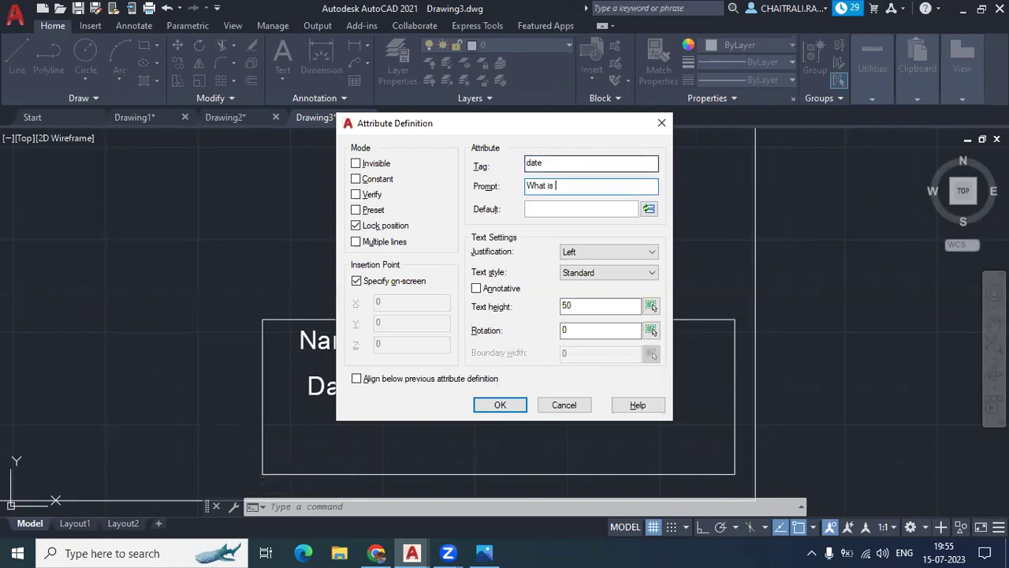
type("Date")
type("?")
key("shift+Tab")
key("Tab")
key("Tab")
type("3/15")
key("BackSpace")
type("2/2023")
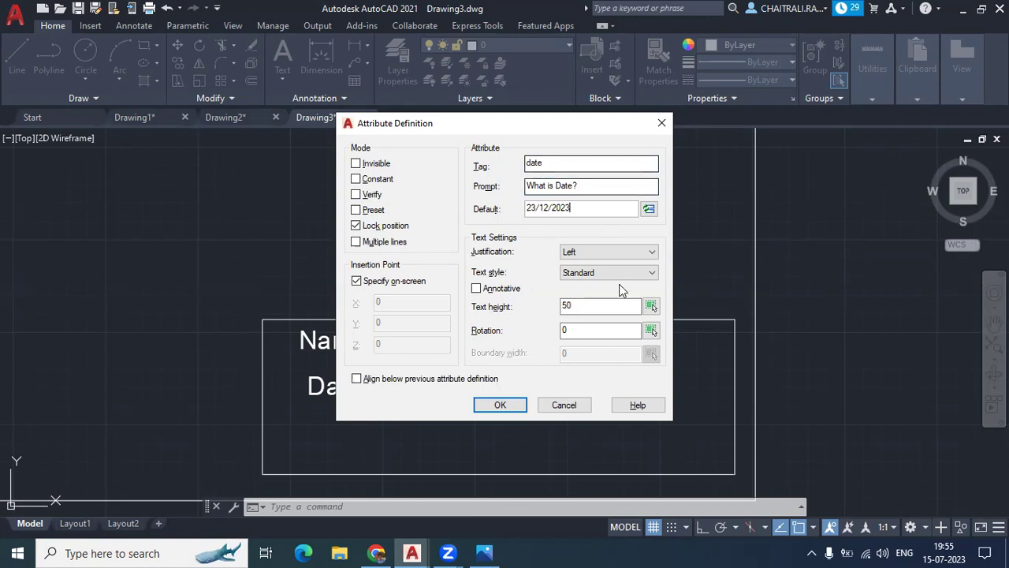
left_click(500, 405)
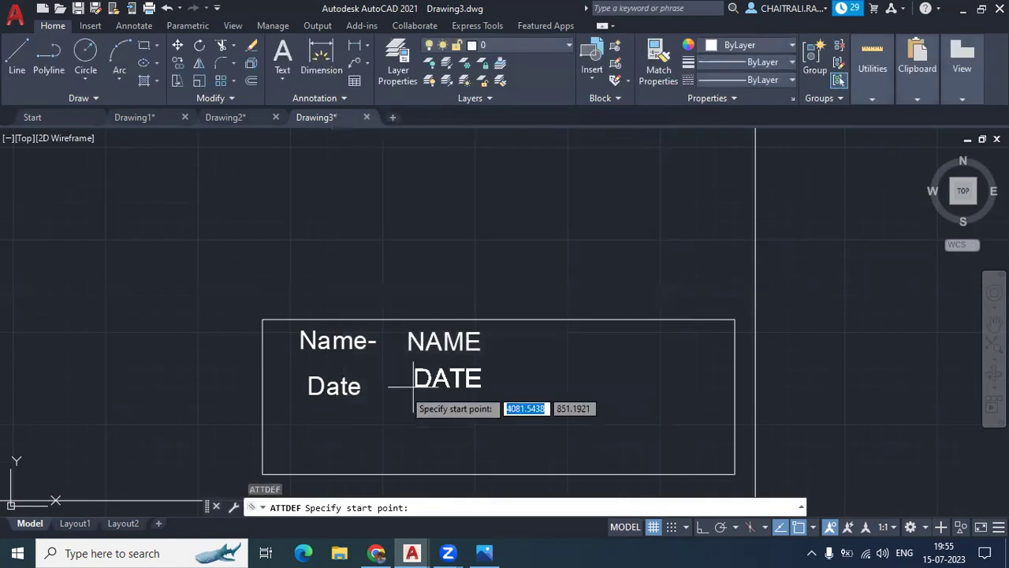
left_click(408, 396)
Step: Start a block named 'sheet template' with its base point at the border corner
scroll(418, 313, "down", 4)
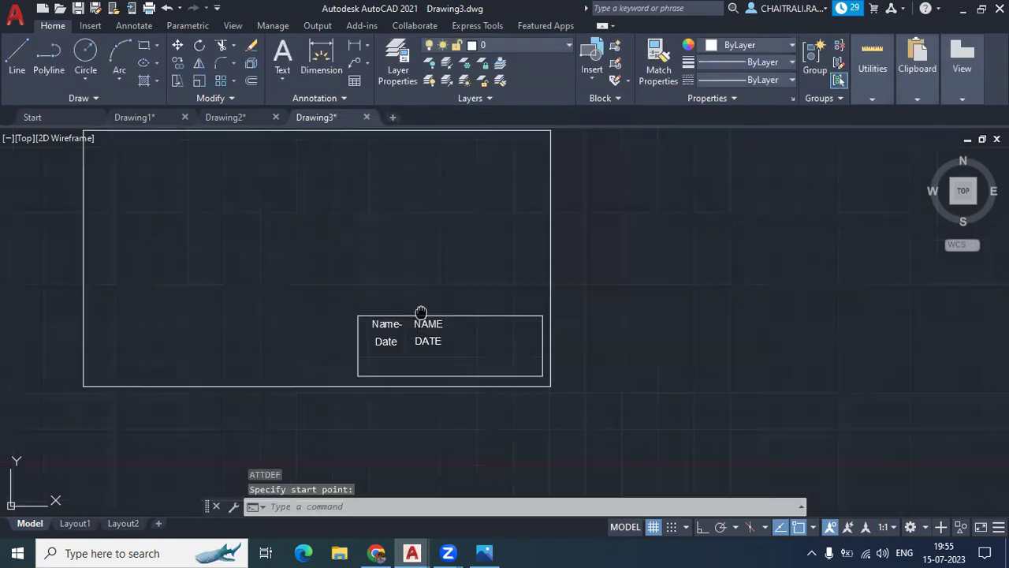
middle_click_drag(421, 313, 457, 331)
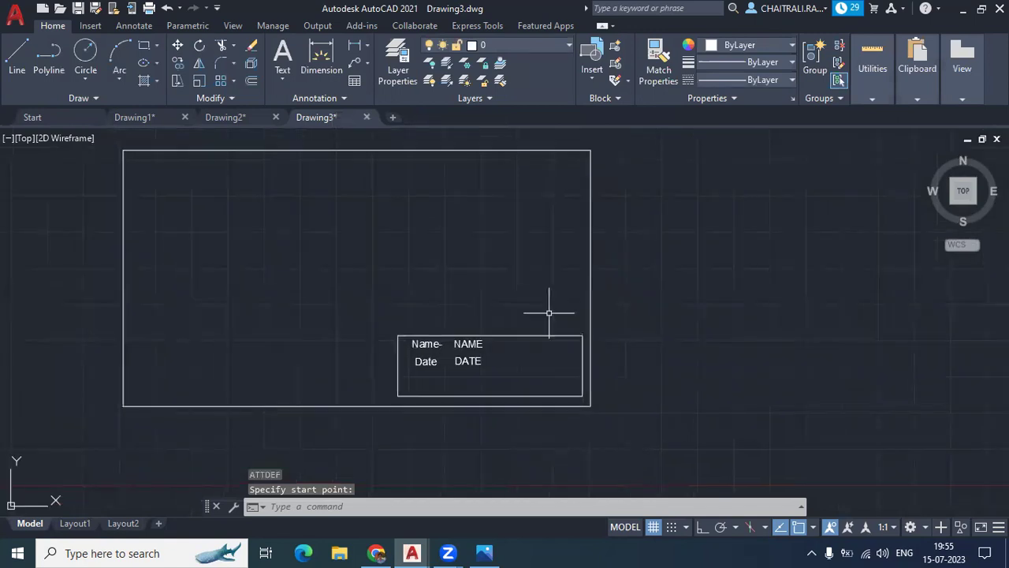
type("B")
key("Return")
type("sheet template")
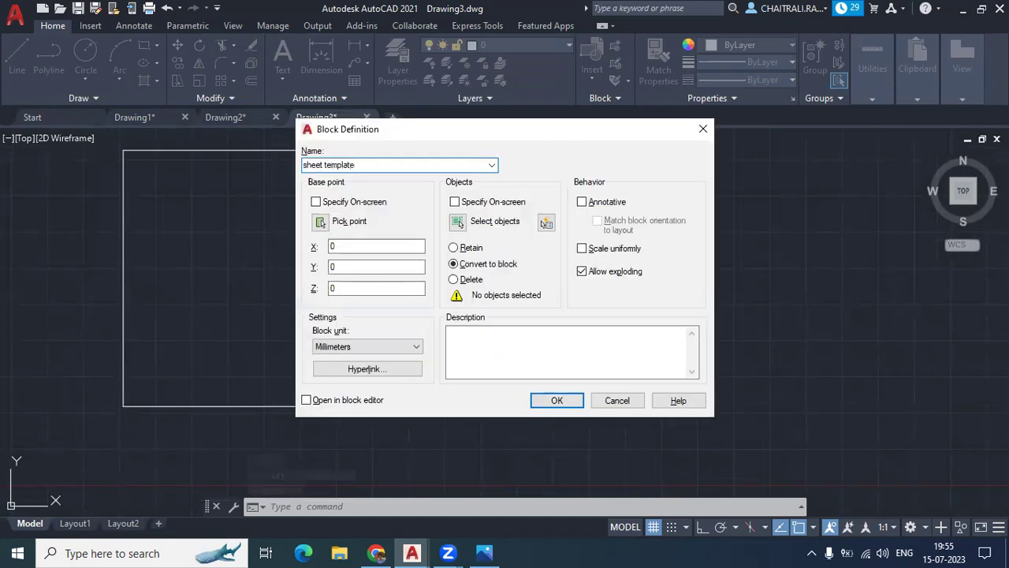
left_click(331, 223)
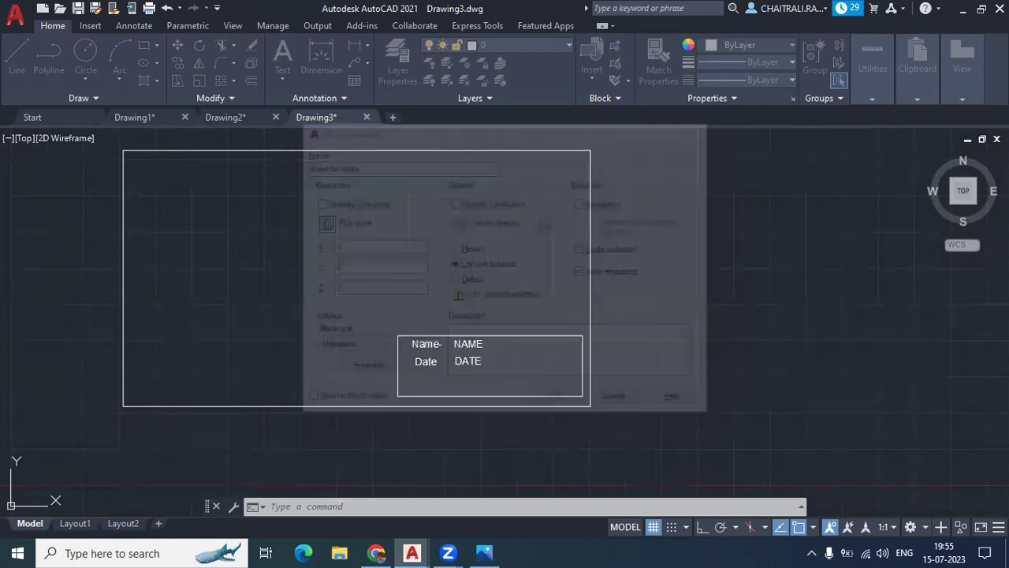
Step: Include the whole border and title block, create it, and accept 3BHK and 23/12/2023
left_click(459, 222)
left_click(671, 427)
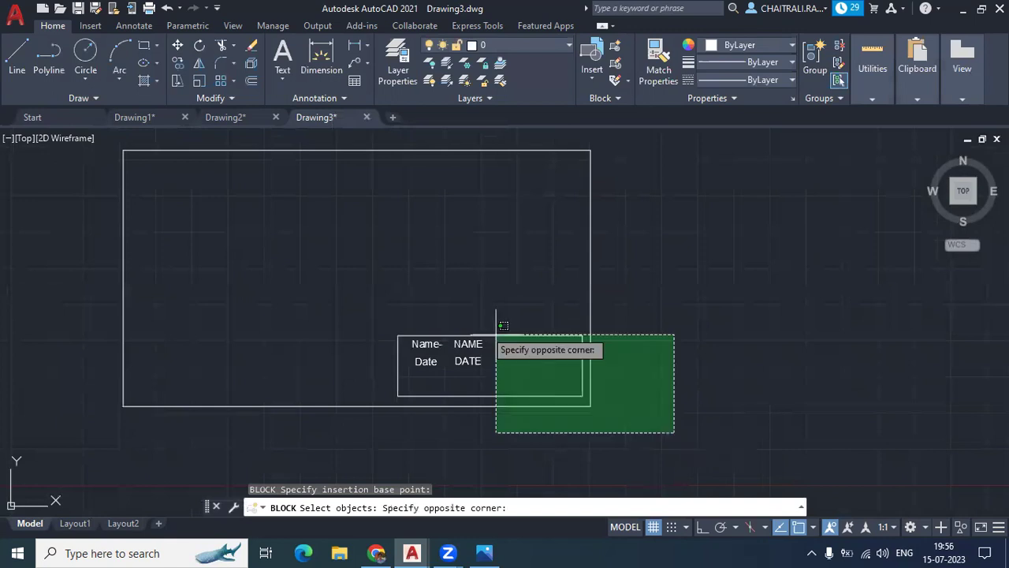
left_click(93, 139)
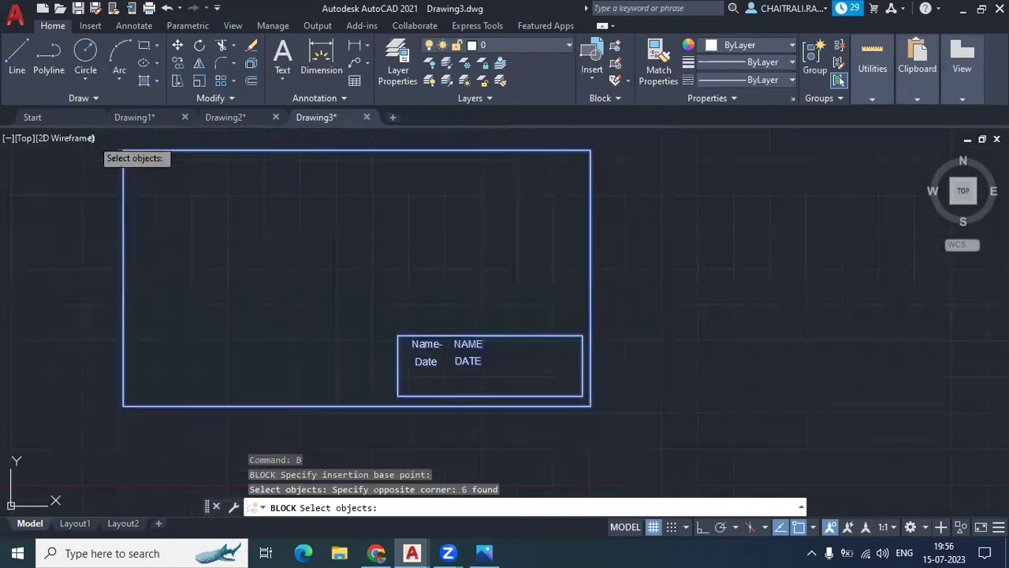
key("Return")
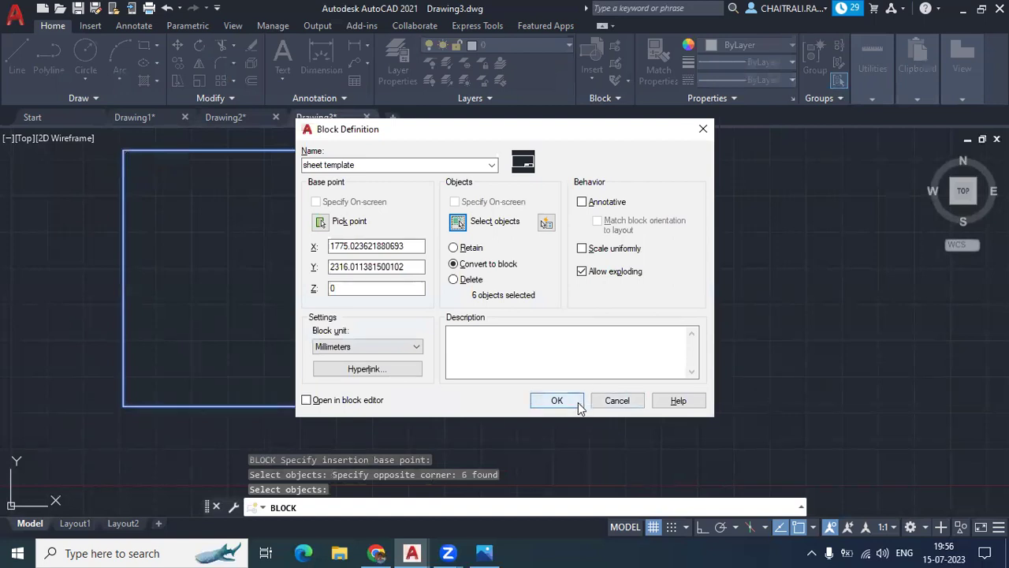
left_click(578, 402)
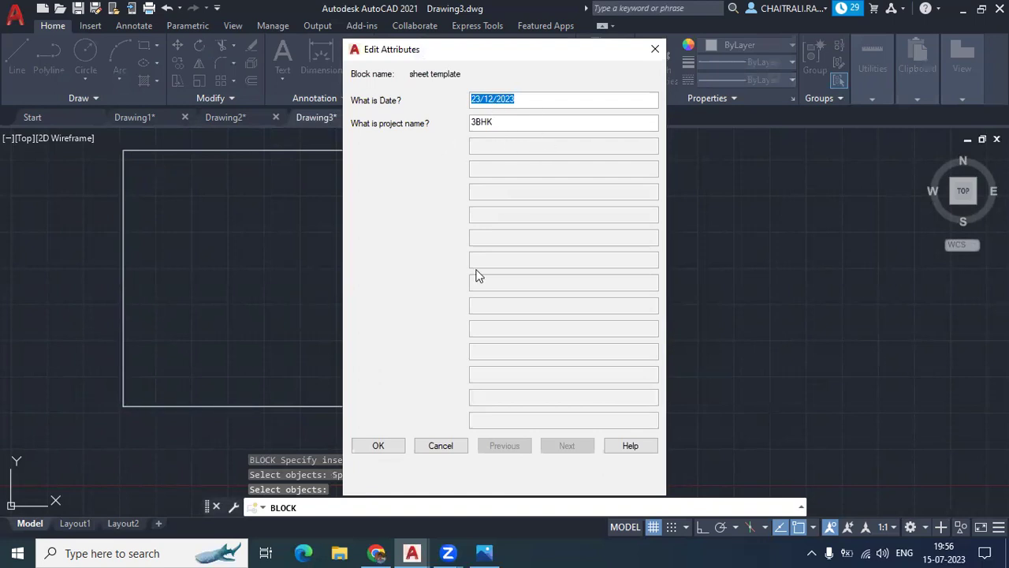
left_click(398, 442)
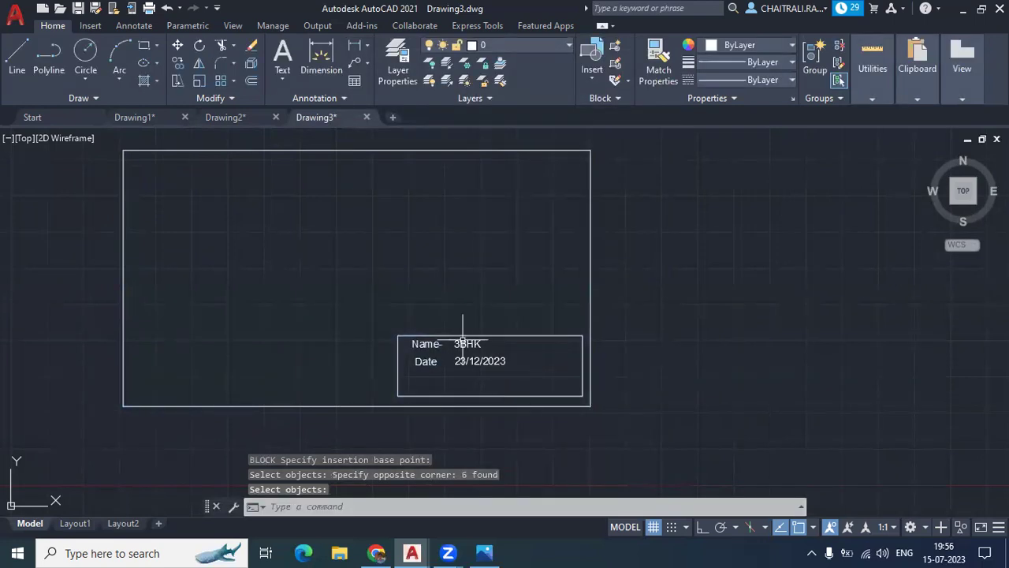
scroll(552, 355, "up", 3)
scroll(473, 315, "up", 2)
Step: Insert another sheet template block beside the first one
scroll(287, 273, "down", 2)
scroll(286, 273, "up", 3)
left_click(592, 65)
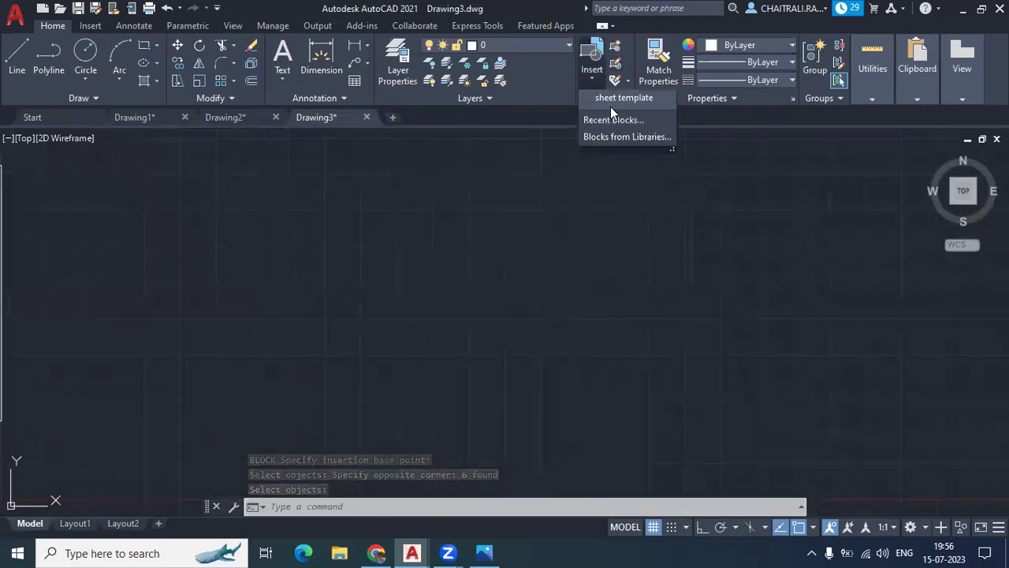
left_click(620, 147)
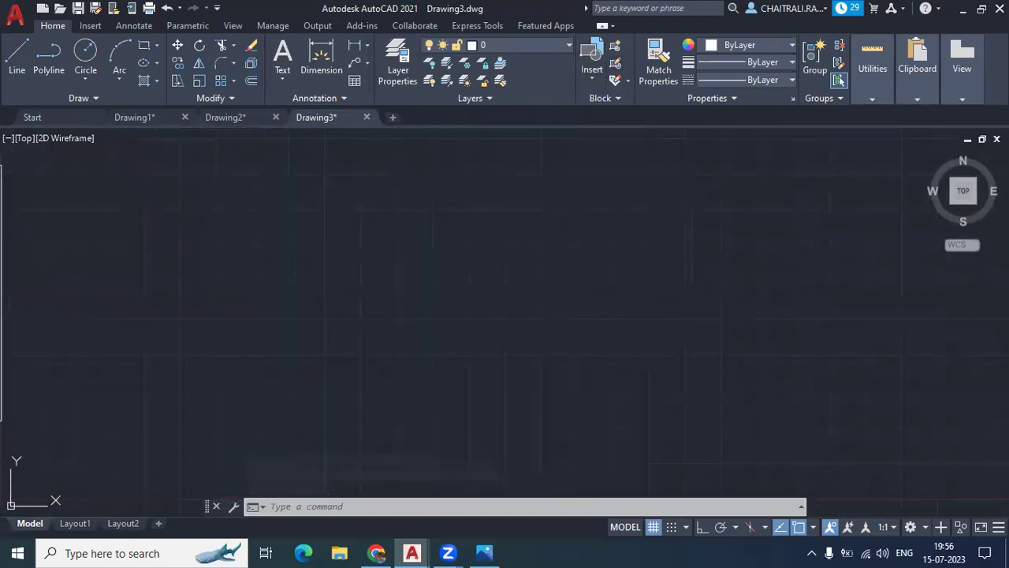
left_click(361, 179)
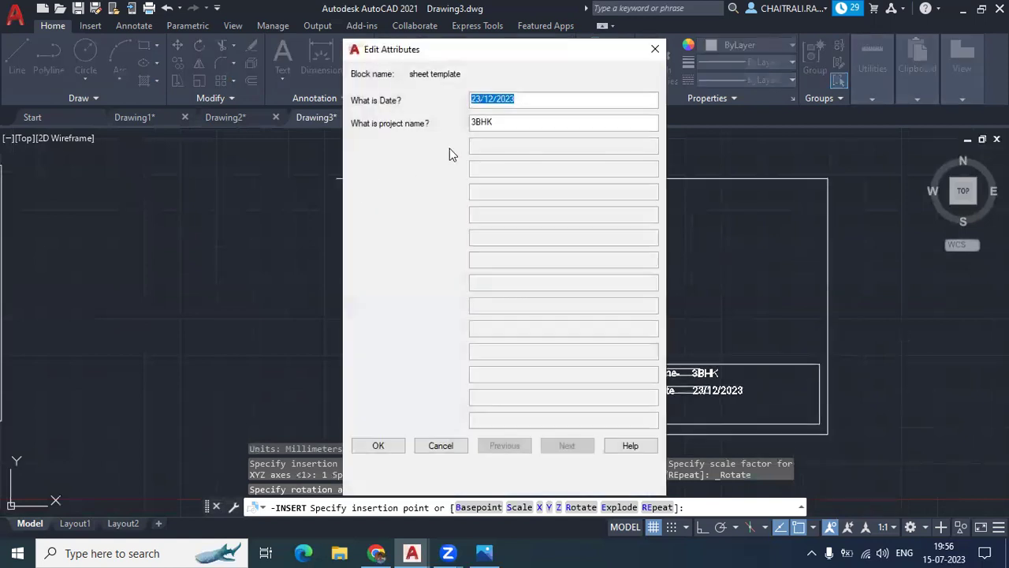
Step: Enter 25/12/2023 and 1BHK as the new copy's attribute values
left_click(482, 98)
key("BackSpace")
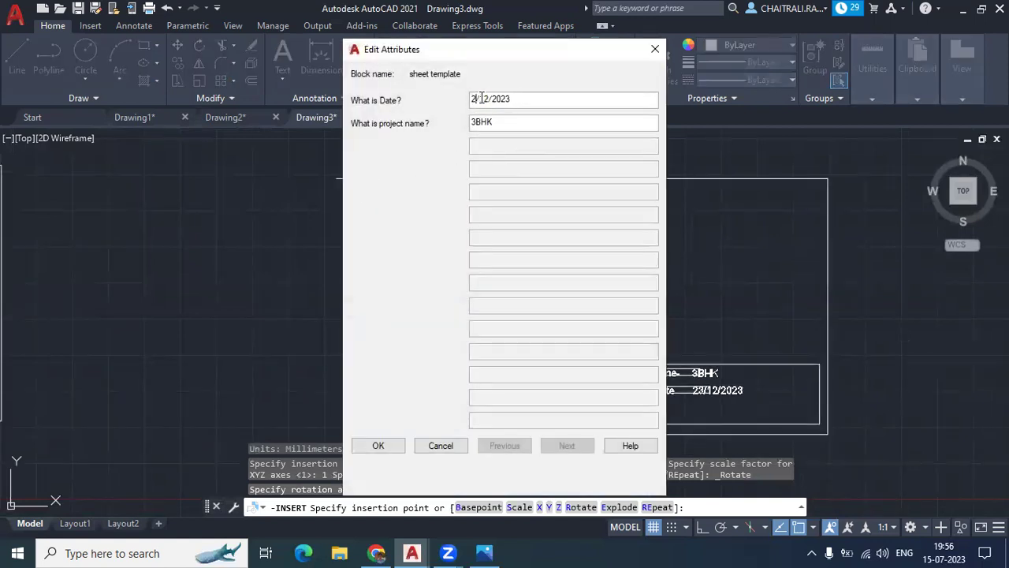
type("5")
double_click(475, 124)
left_click(473, 125)
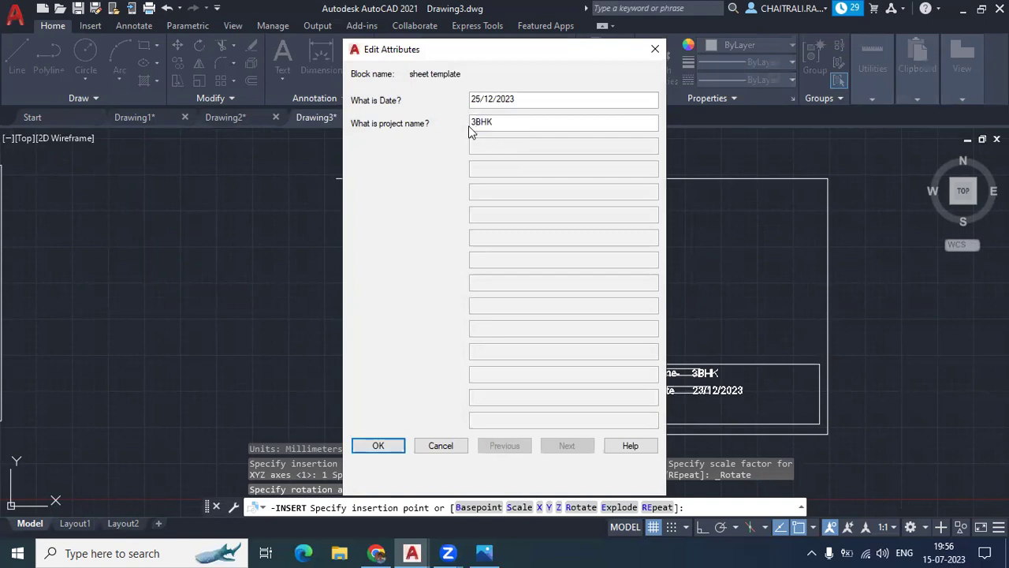
type("1")
left_click(378, 446)
scroll(786, 418, "up", 4)
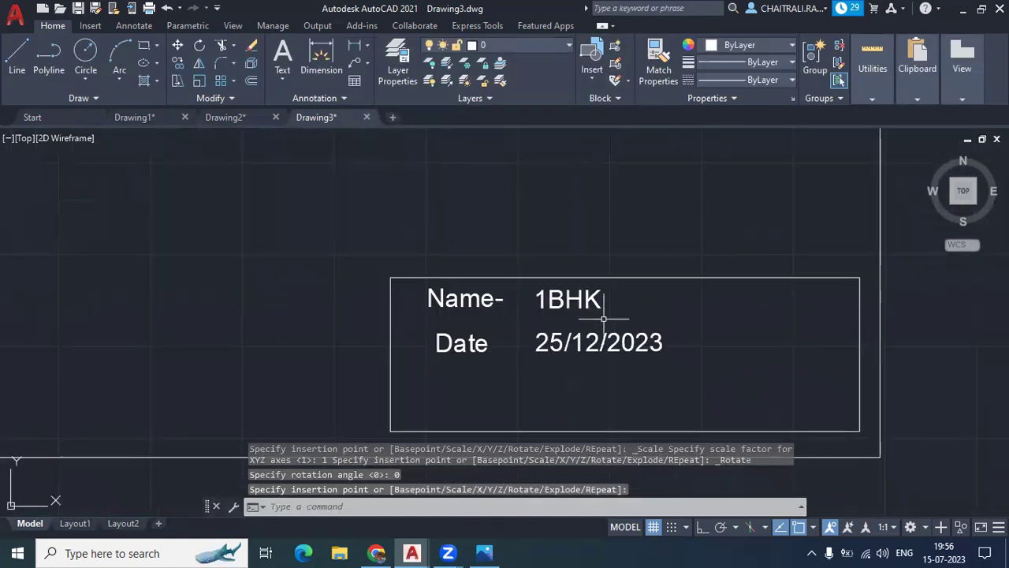
scroll(604, 318, "down", 4)
mouse_move(421, 264)
middle_mouse_down()
mouse_move(412, 287)
mouse_move(436, 299)
middle_mouse_up()
left_click(687, 167)
Step: Delete the 1BHK sheet template copy
left_click(539, 327)
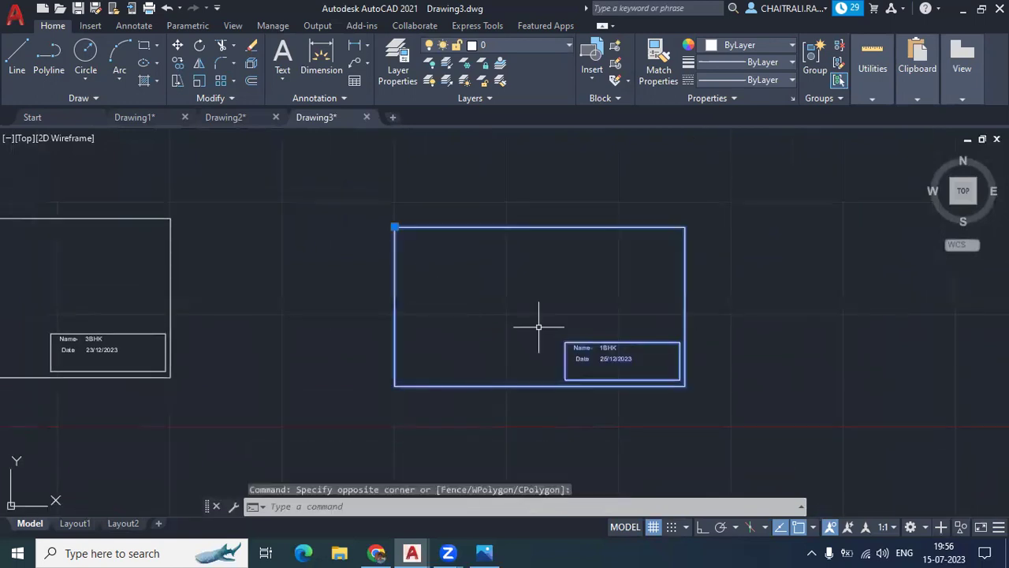
key("Delete")
middle_click_drag(544, 328, 772, 279)
scroll(772, 279, "down", 5)
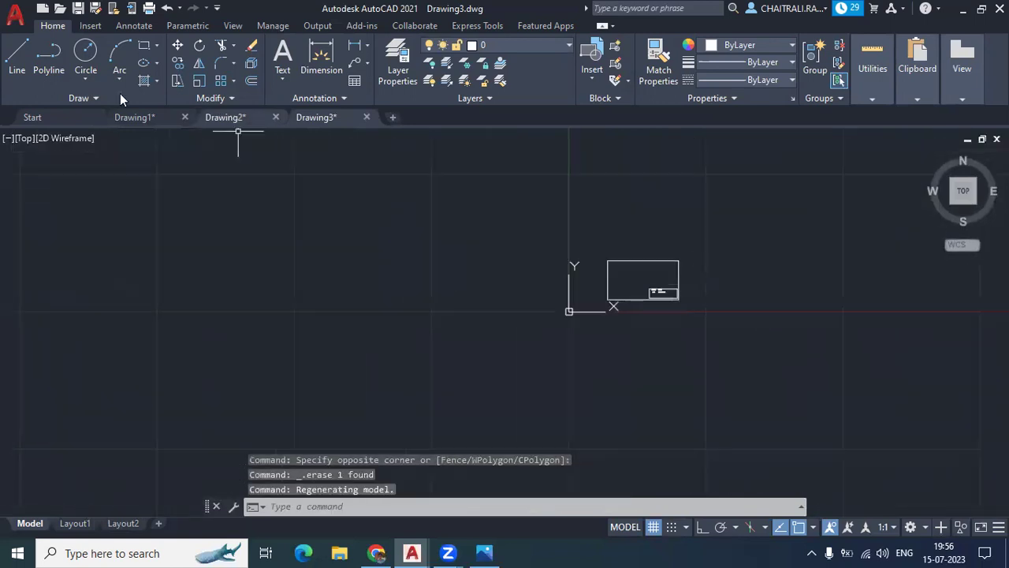
Step: Save the drawing as the template mytemplate.dwt, accepting the template options
left_click(15, 14)
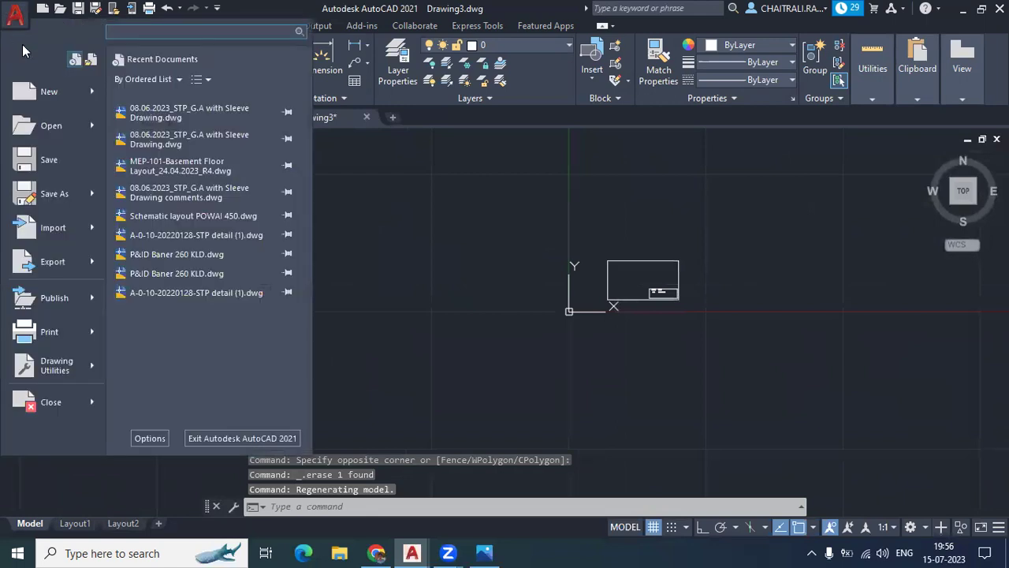
left_click(49, 194)
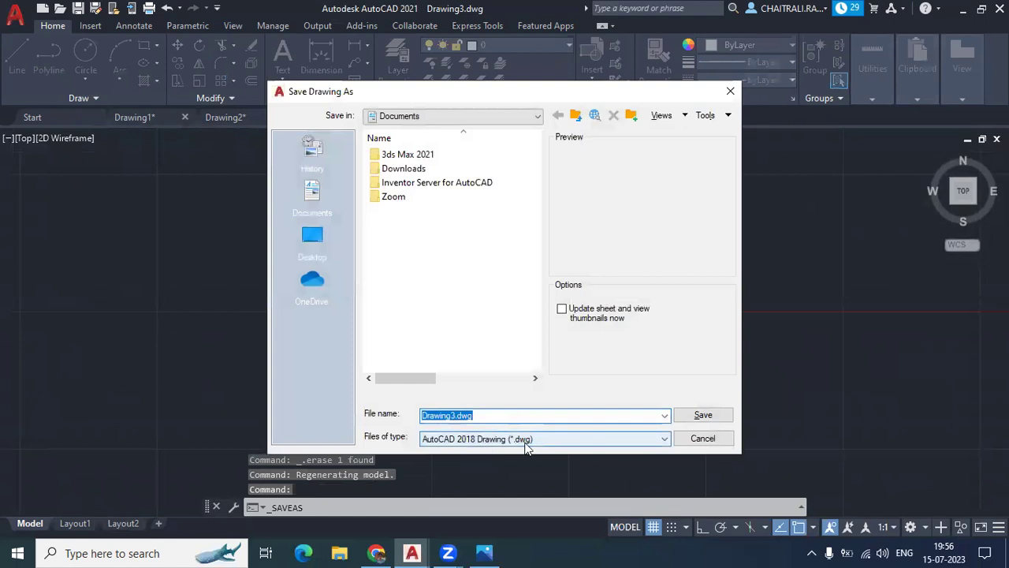
left_click(526, 441)
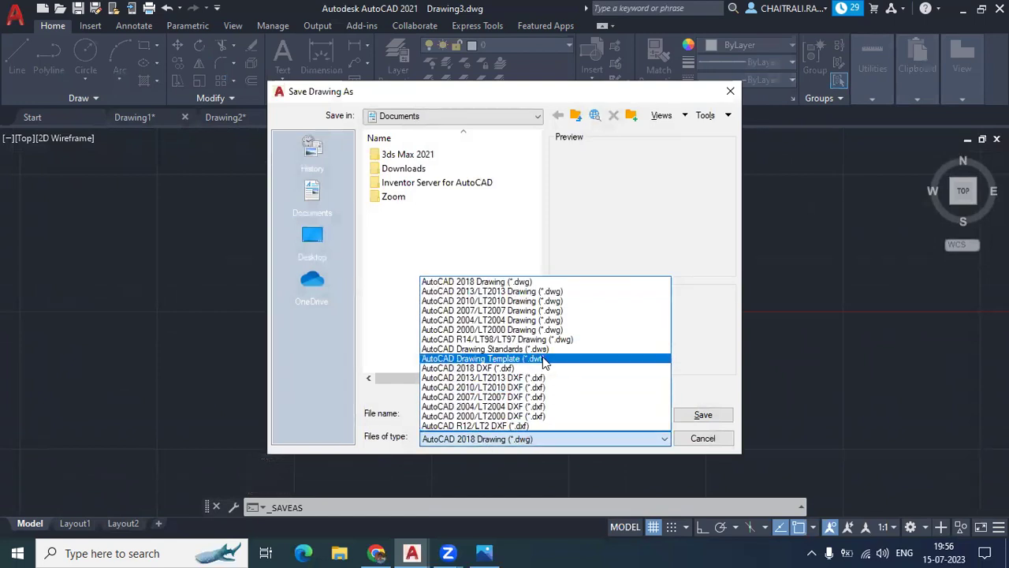
left_click(542, 359)
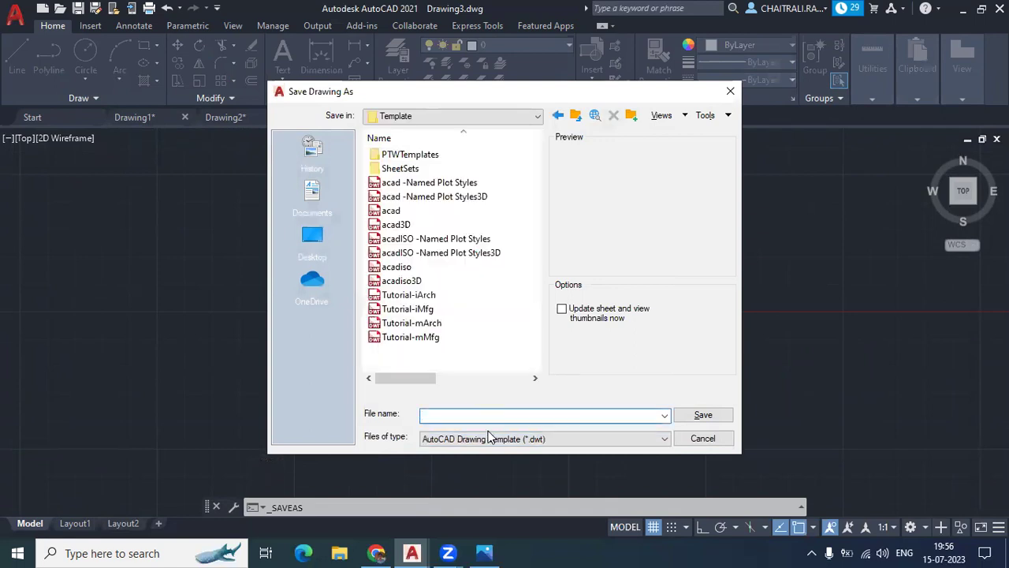
left_click(465, 414)
type("mytemplate")
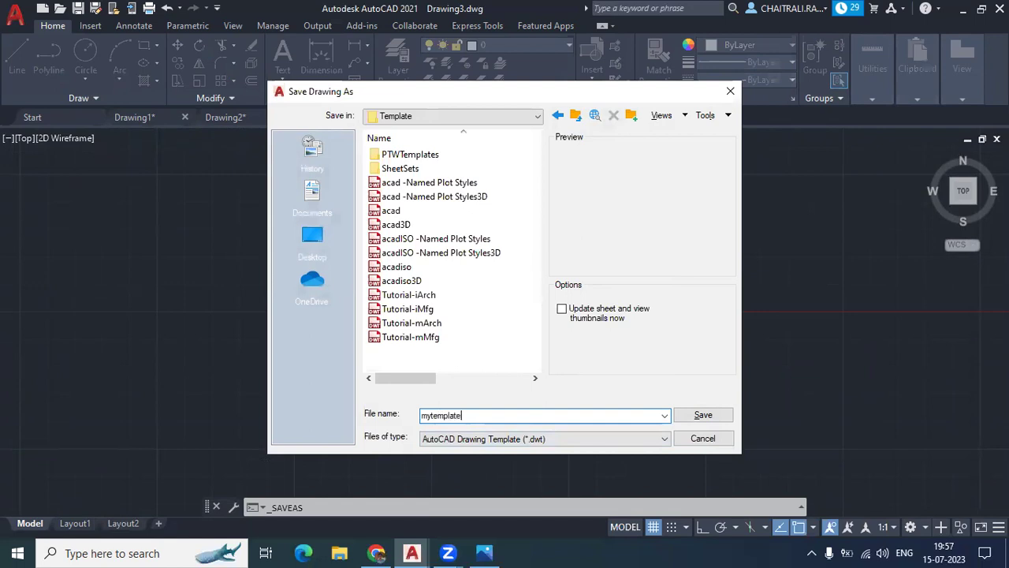
left_click(719, 414)
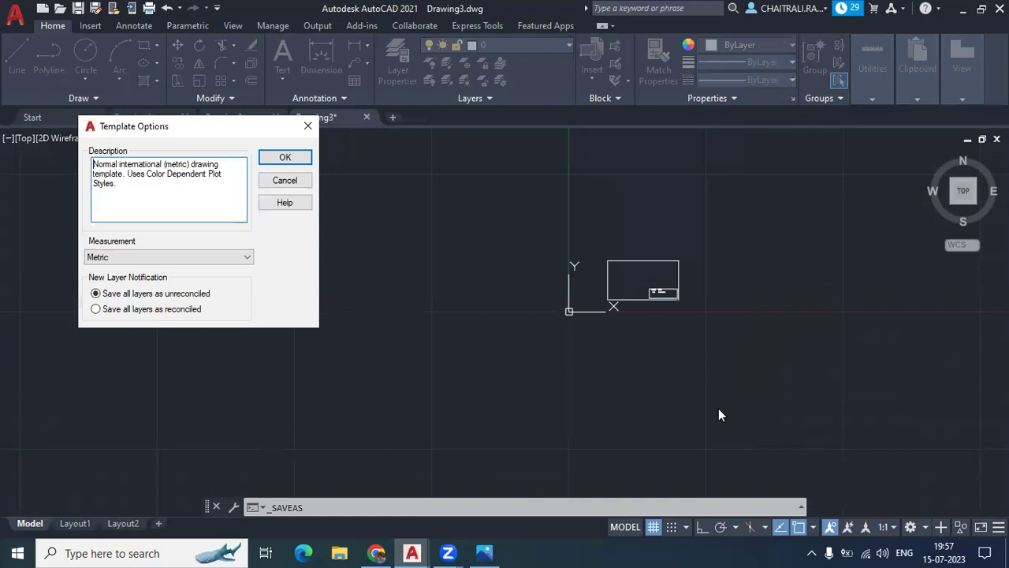
left_click(285, 158)
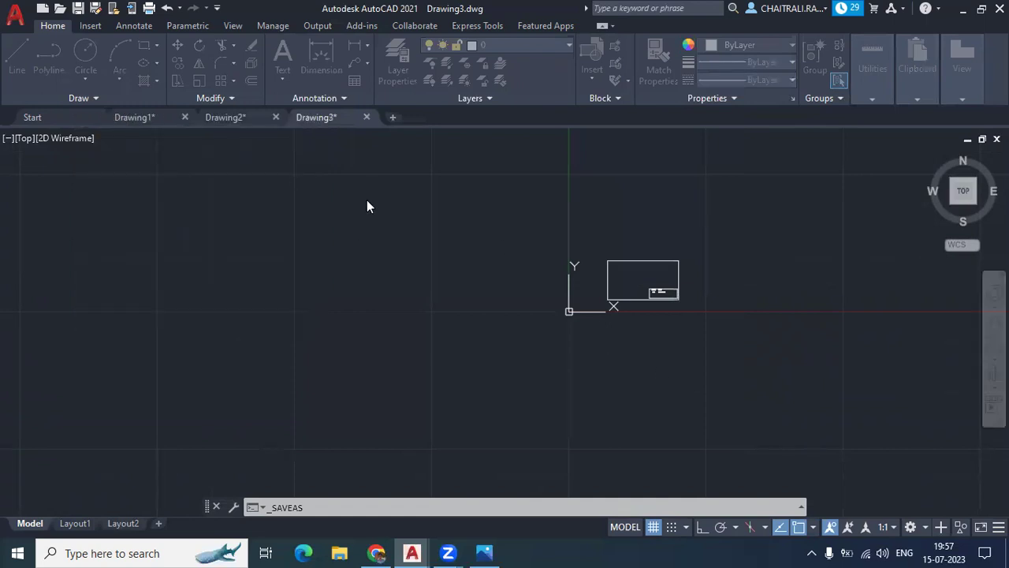
middle_click_drag(339, 178, 237, 160)
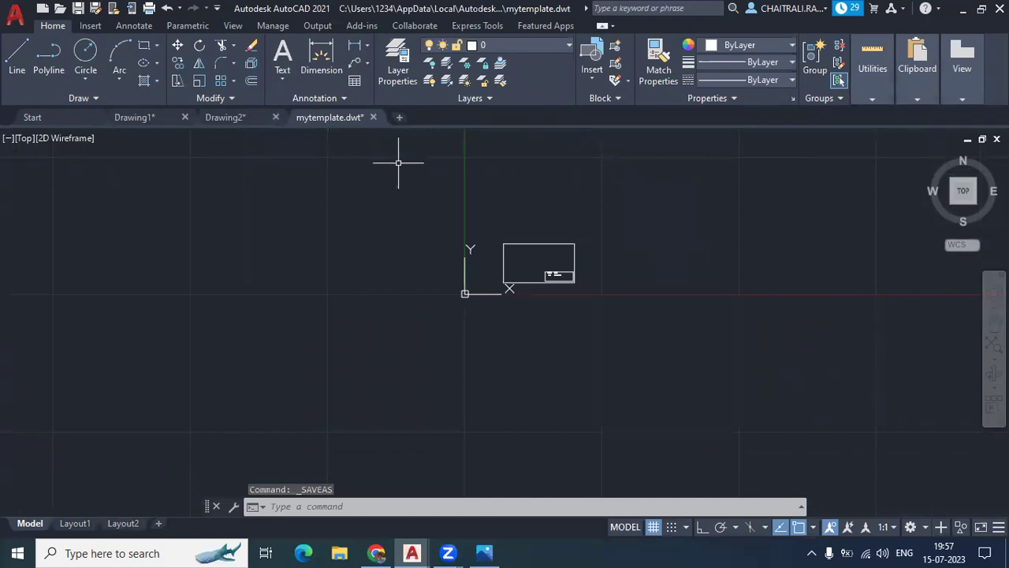
middle_click_drag(401, 157, 399, 158)
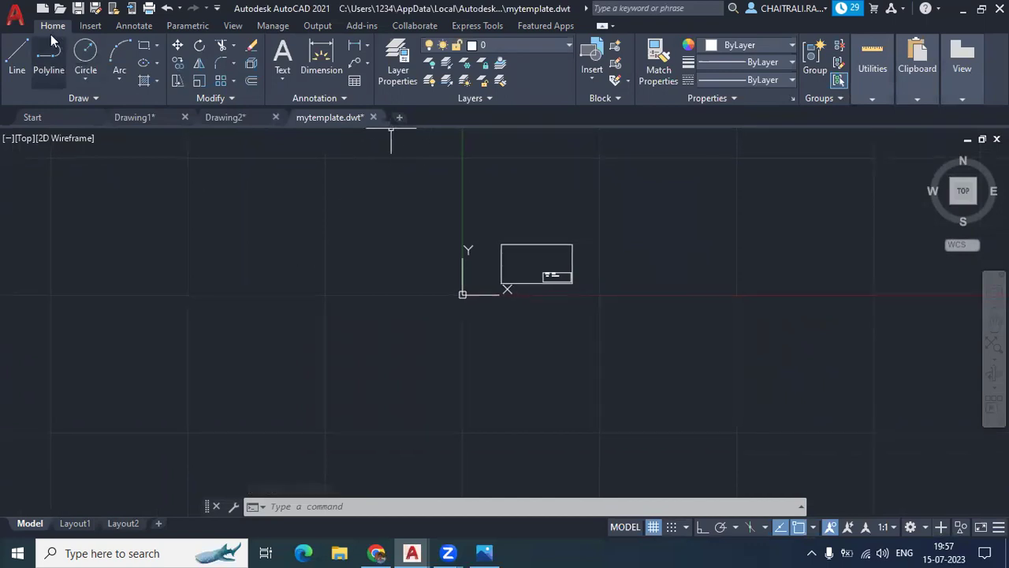
Step: Start a new blank drawing from the Start page and switch between drawing tabs
left_click(74, 120)
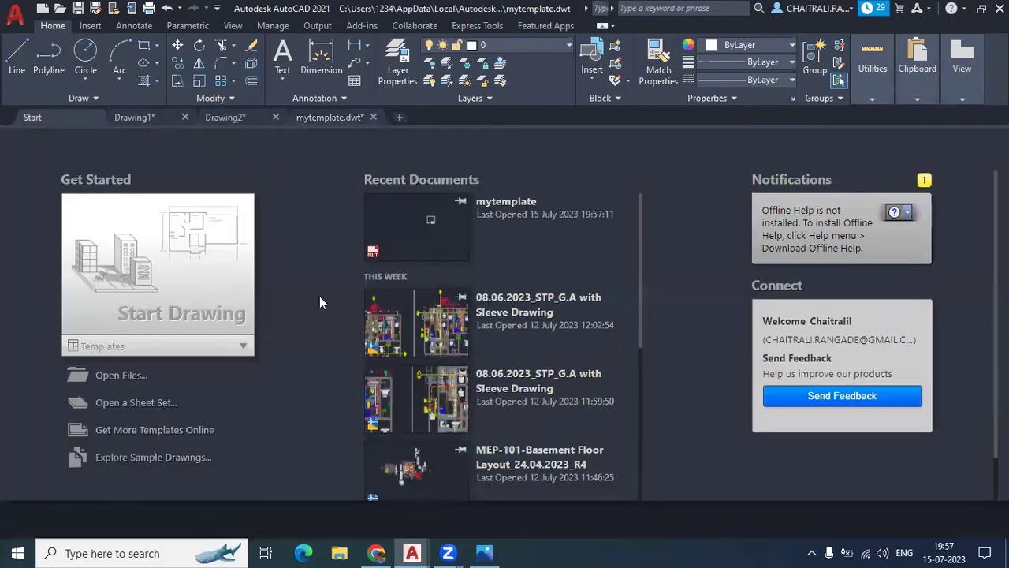
left_click(187, 286)
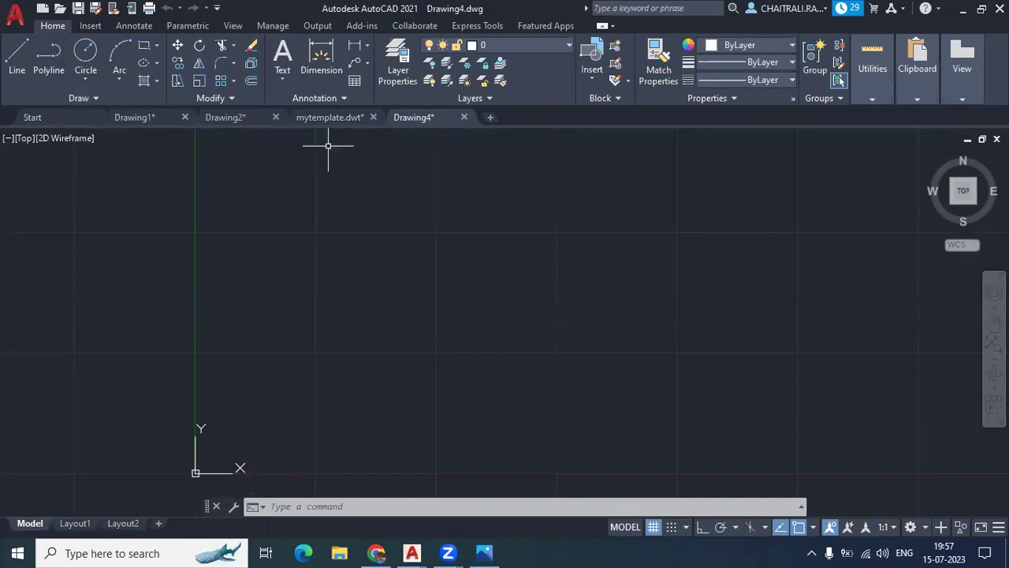
left_click(335, 120)
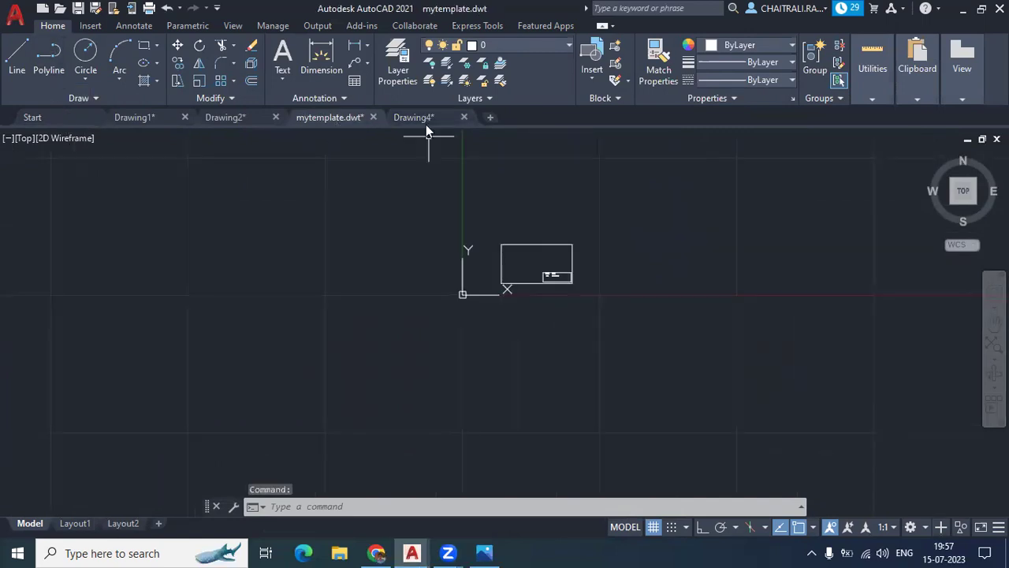
key("ctrl+Tab")
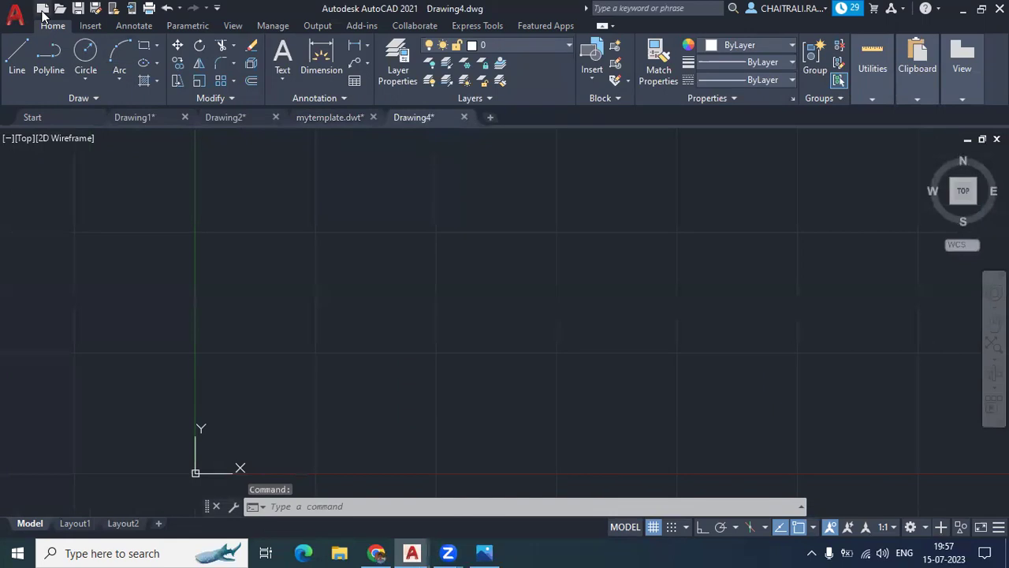
Step: Create a new drawing based on the mytemplate template
left_click(42, 11)
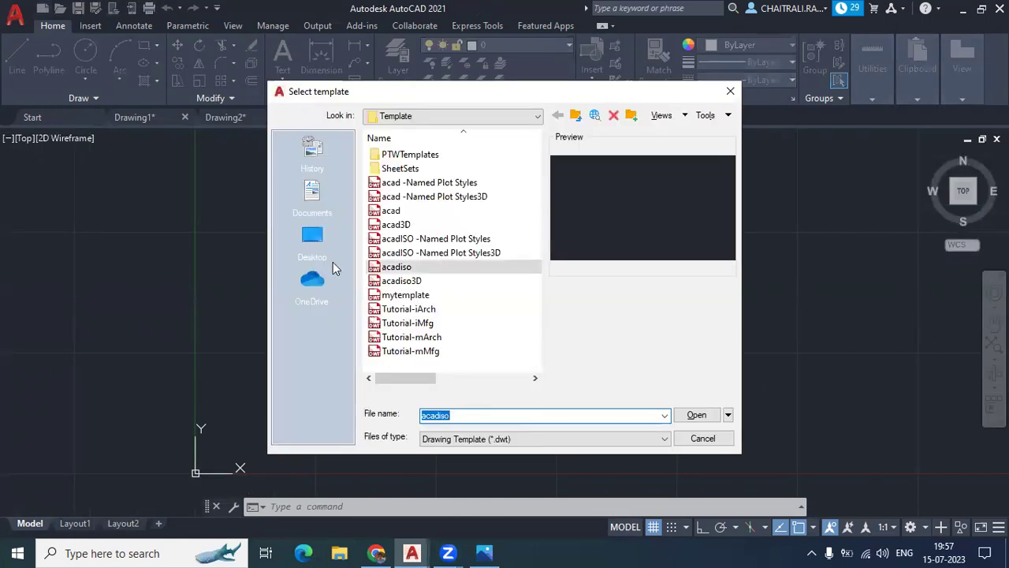
left_click(401, 214)
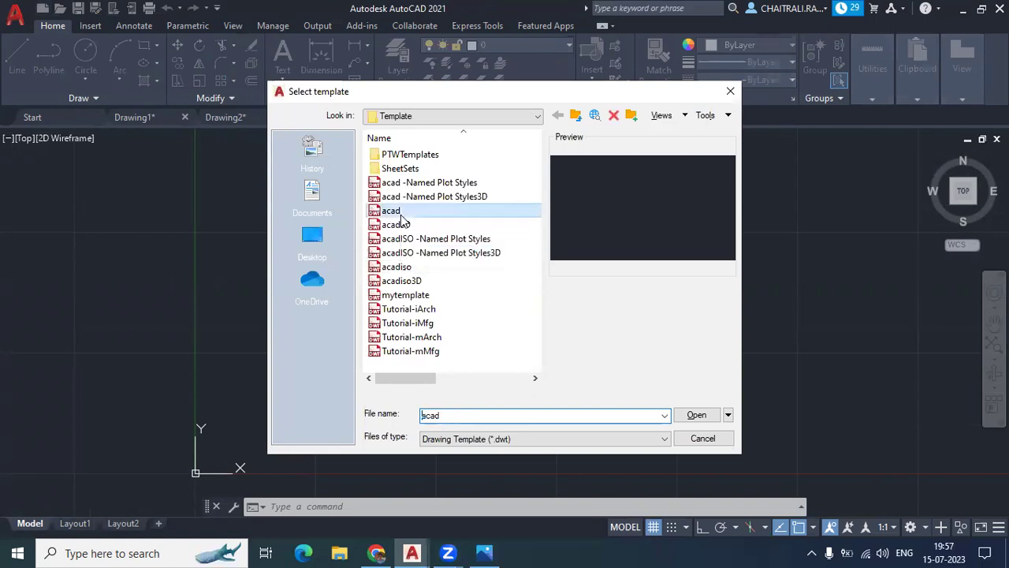
left_click(410, 298)
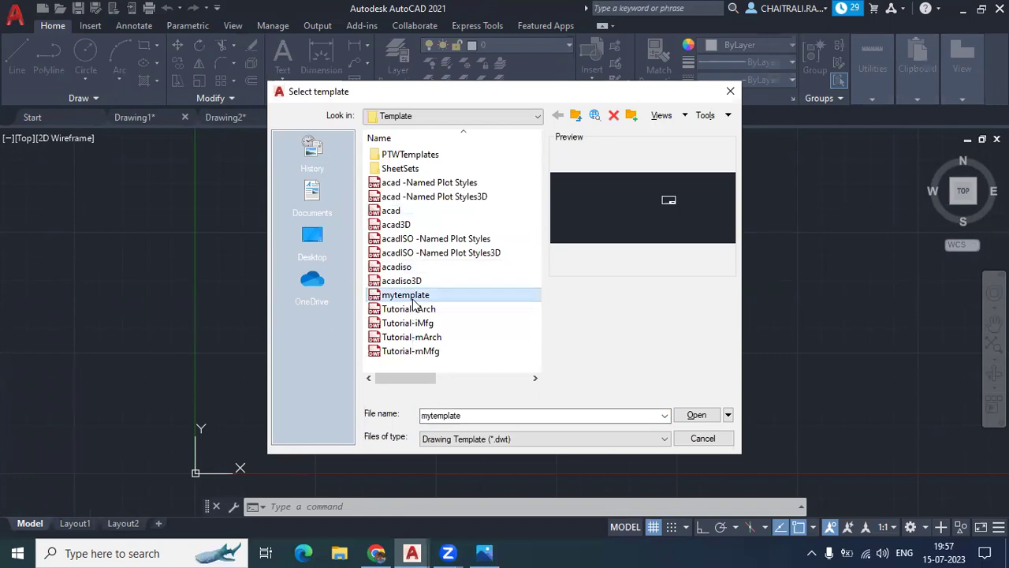
left_click(698, 415)
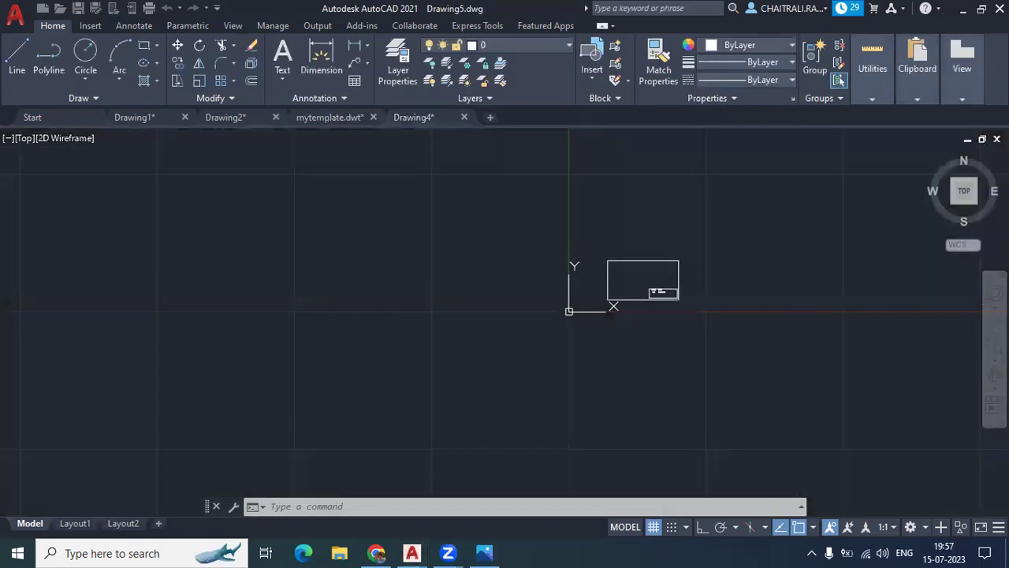
Step: Change the title block's Name value from 3BHK to 2BHK
scroll(678, 292, "up", 2)
scroll(657, 293, "up", 2)
scroll(608, 288, "up", 2)
scroll(577, 282, "up", 1)
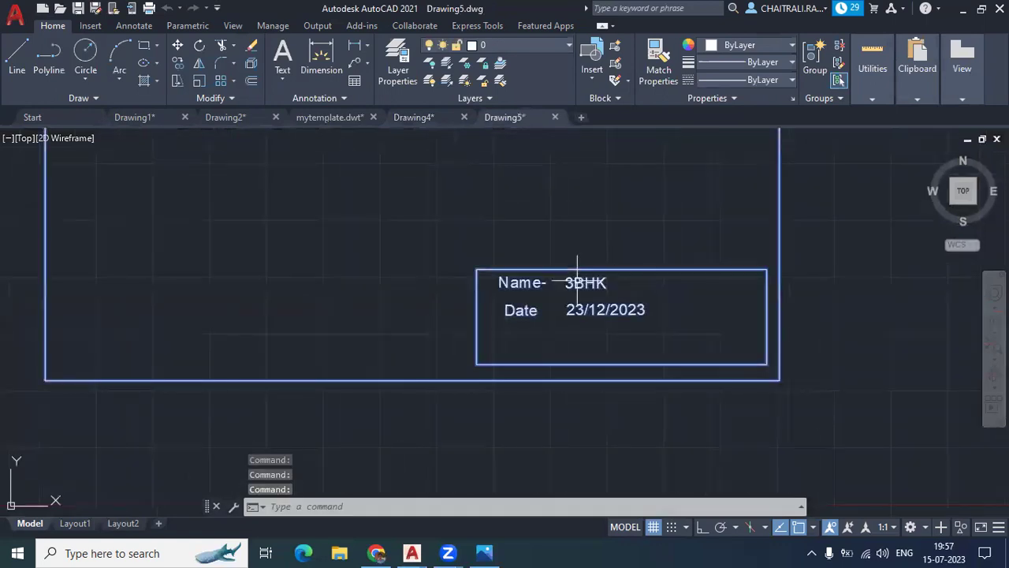
double_click(473, 298)
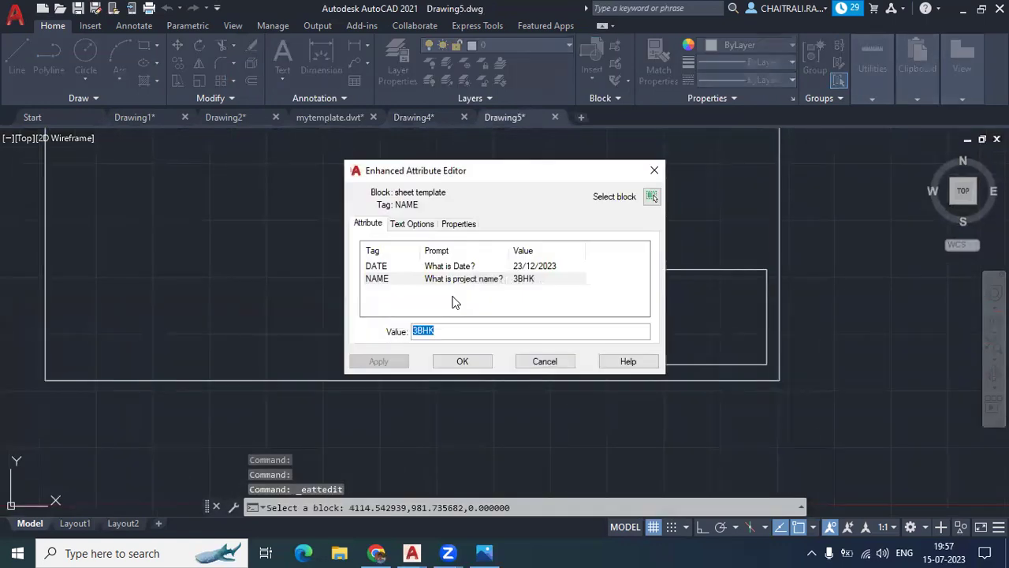
left_click(416, 331)
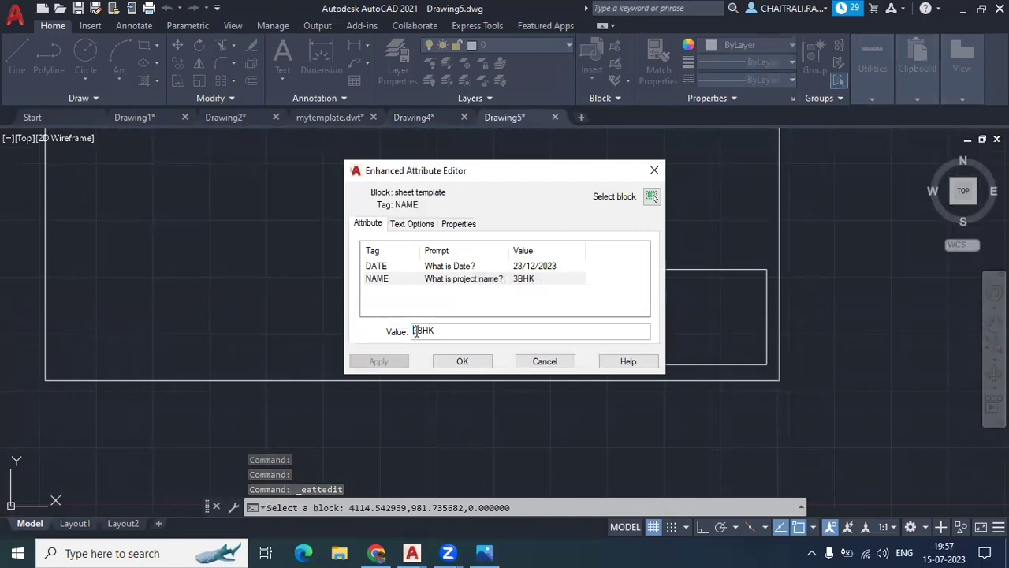
key("BackSpace")
type("2")
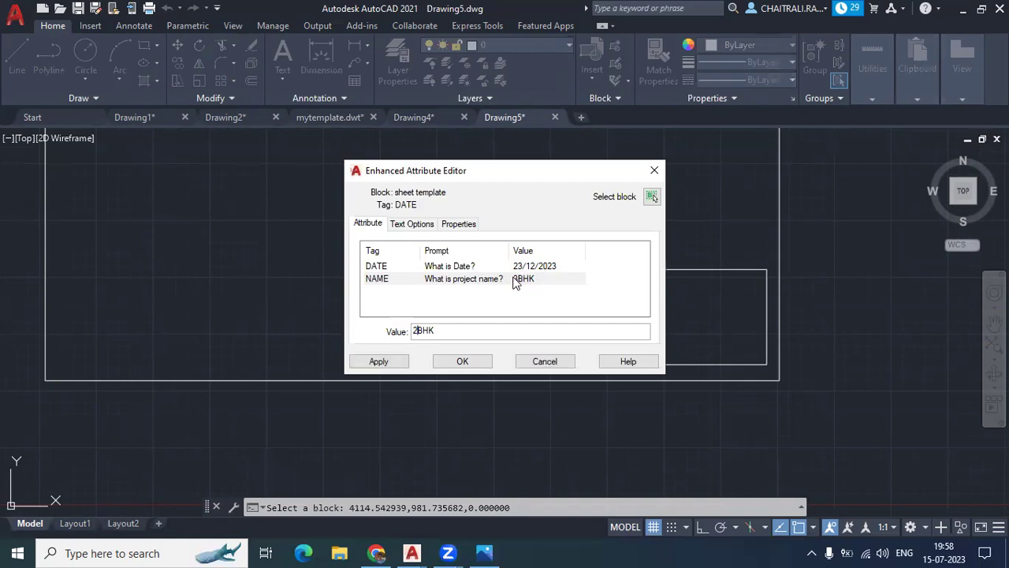
key("Return")
Step: Change the Date value to 13/12/2023 and apply the edits
left_click(420, 331)
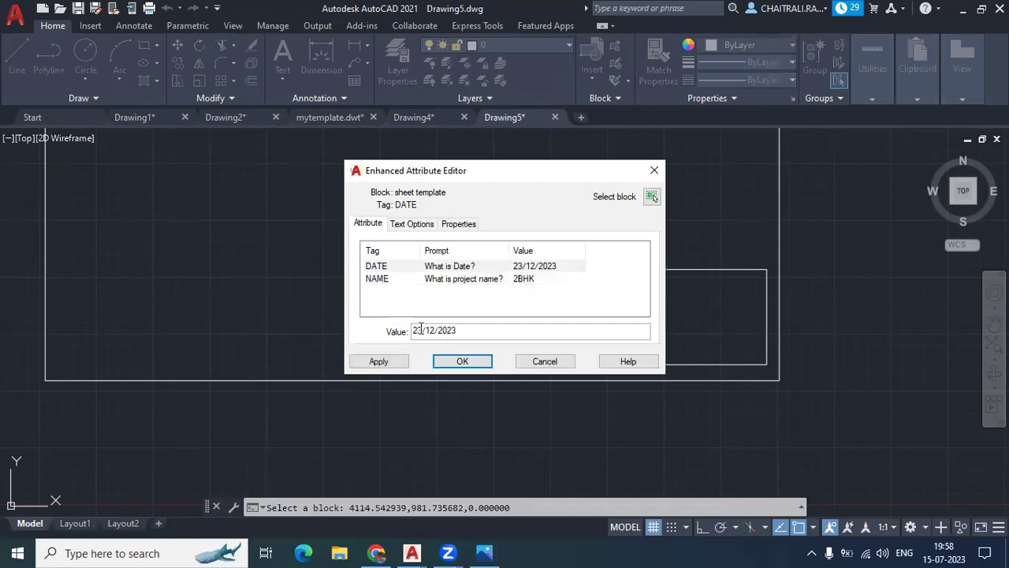
key("BackSpace")
type("1")
left_click(466, 362)
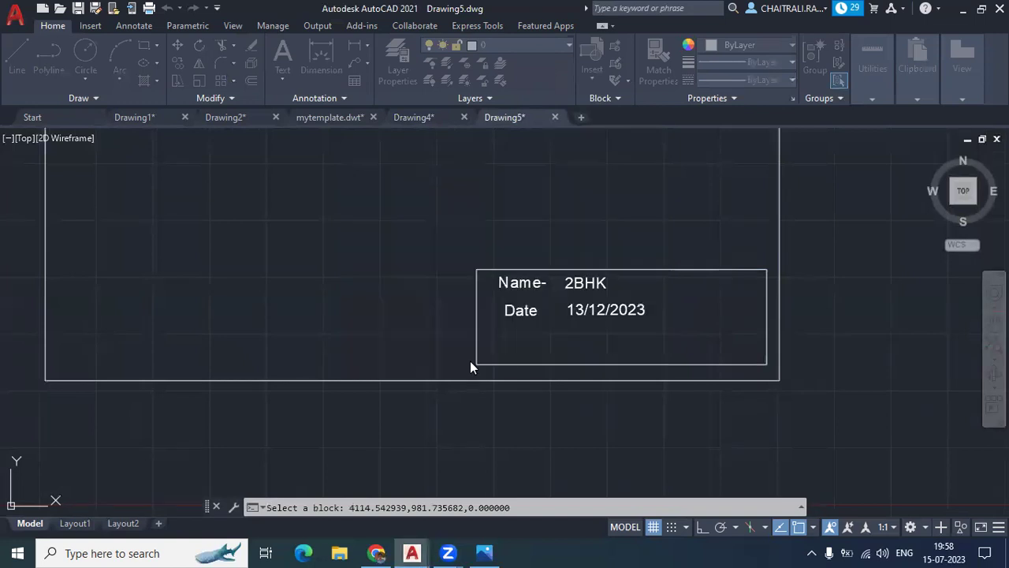
scroll(589, 309, "up", 2)
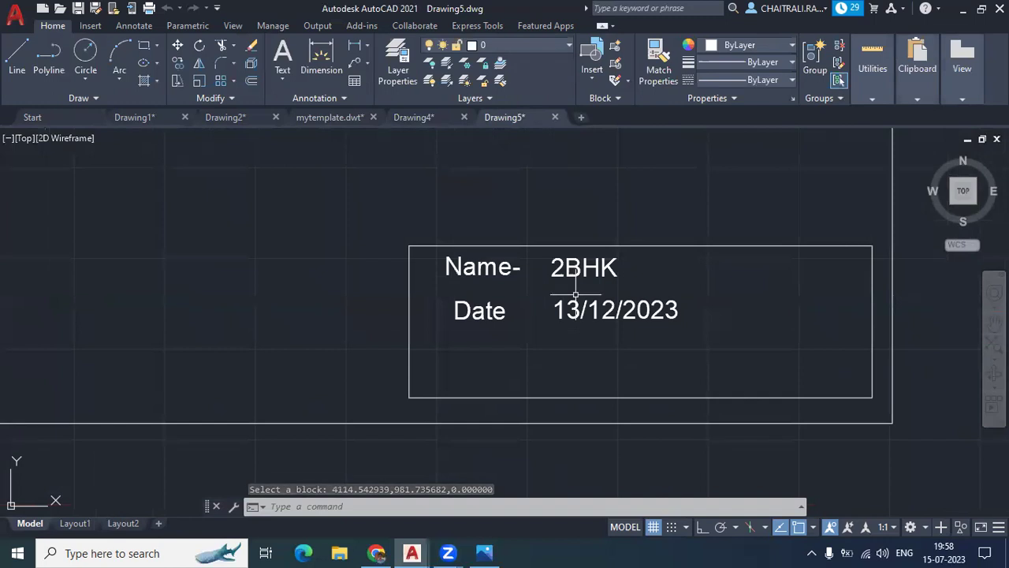
scroll(651, 253, "down", 2)
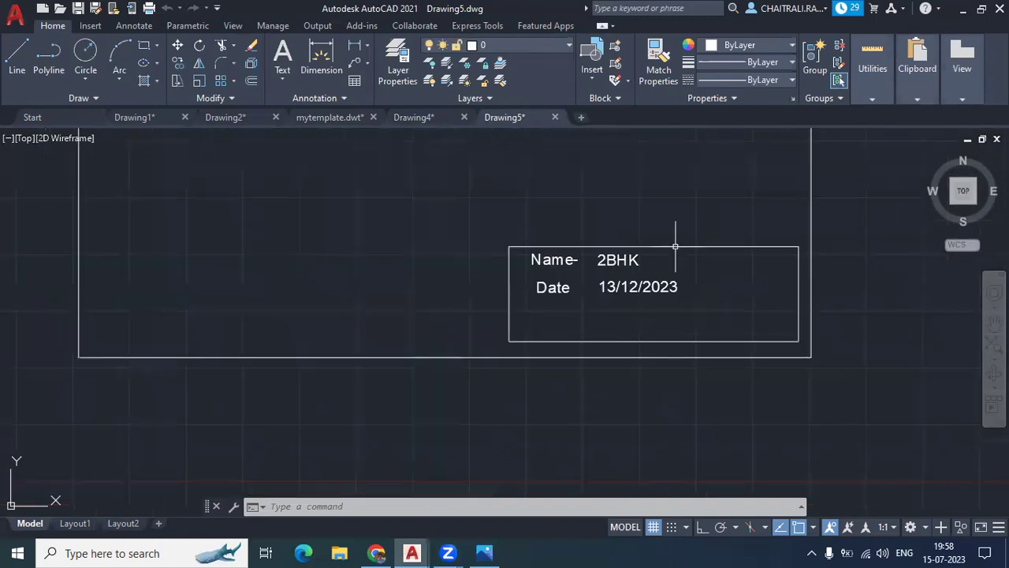
scroll(608, 361, "down", 2)
scroll(608, 360, "down", 2)
mouse_move(608, 360)
middle_mouse_down()
mouse_move(576, 373)
mouse_move(541, 331)
middle_mouse_up()
scroll(575, 374, "up", 2)
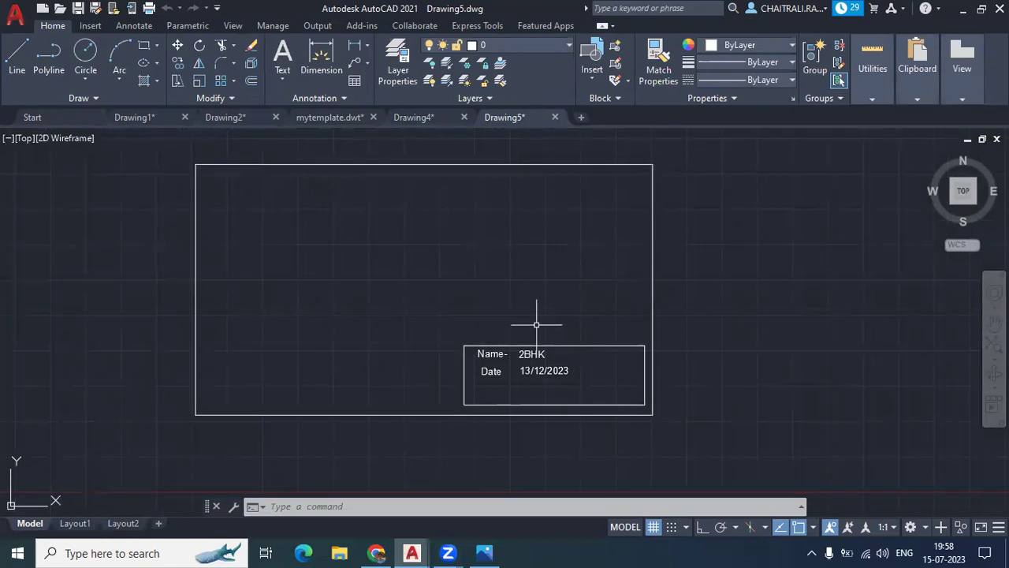
Step: Insert a Valve - Imperial block from the Mechanical palette, right of the sheet border
type("TP")
key("Return")
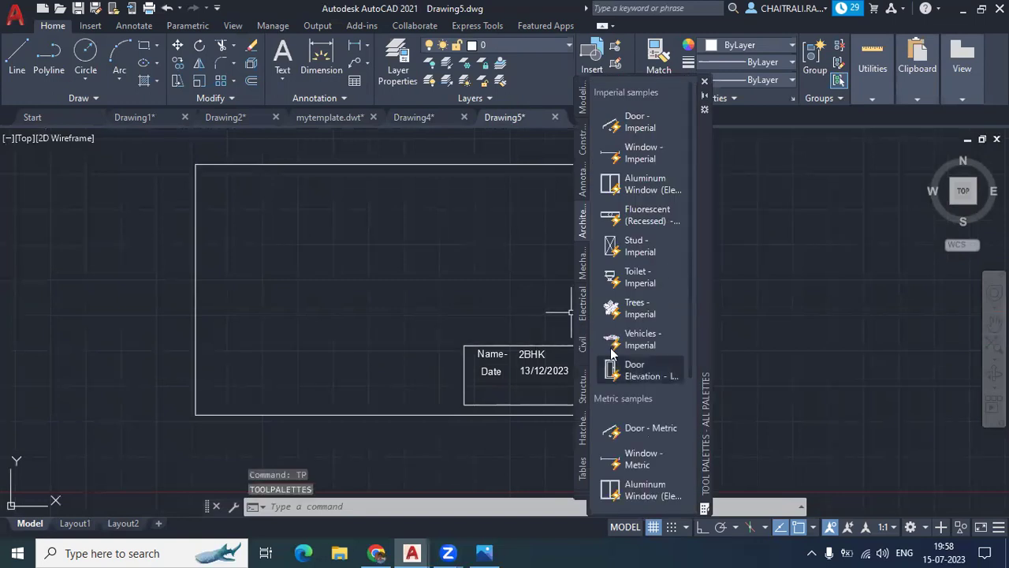
left_click(585, 272)
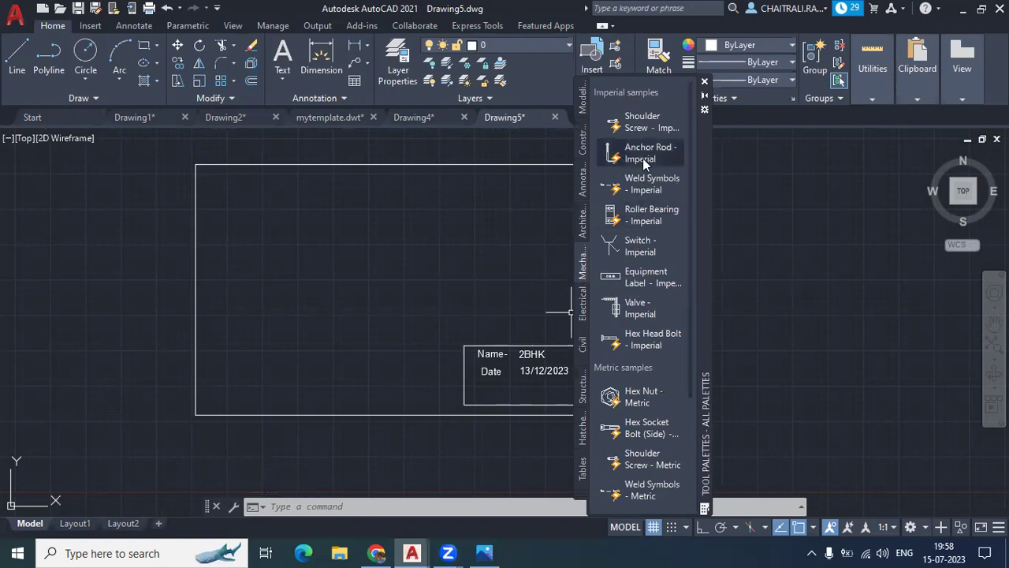
left_click(639, 307)
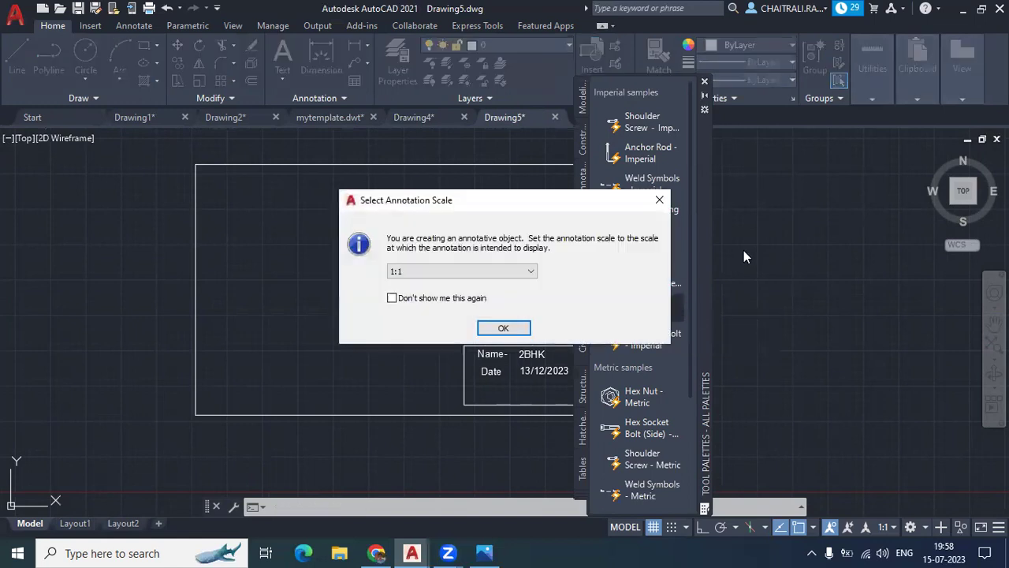
left_click(503, 327)
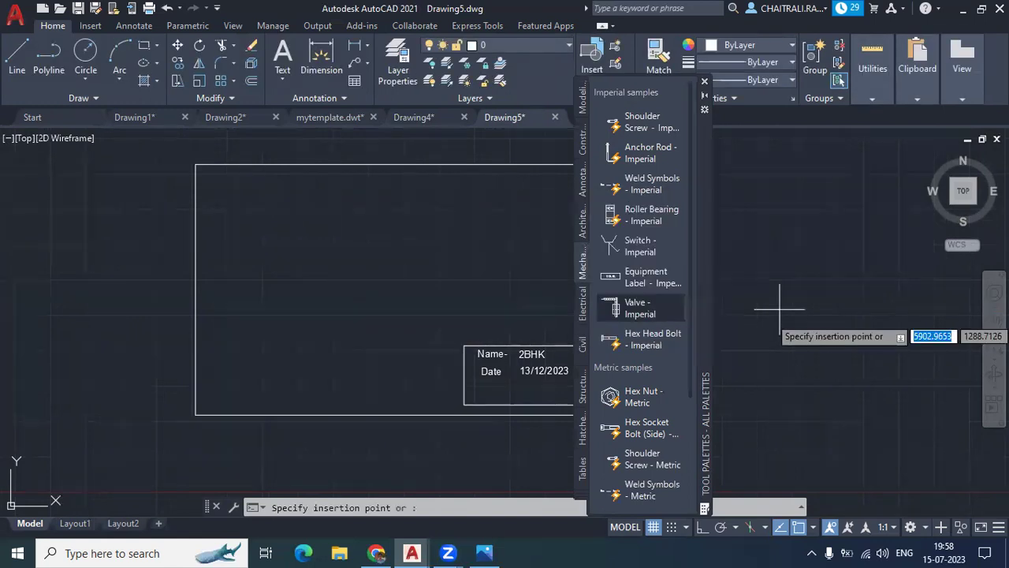
left_click(779, 309)
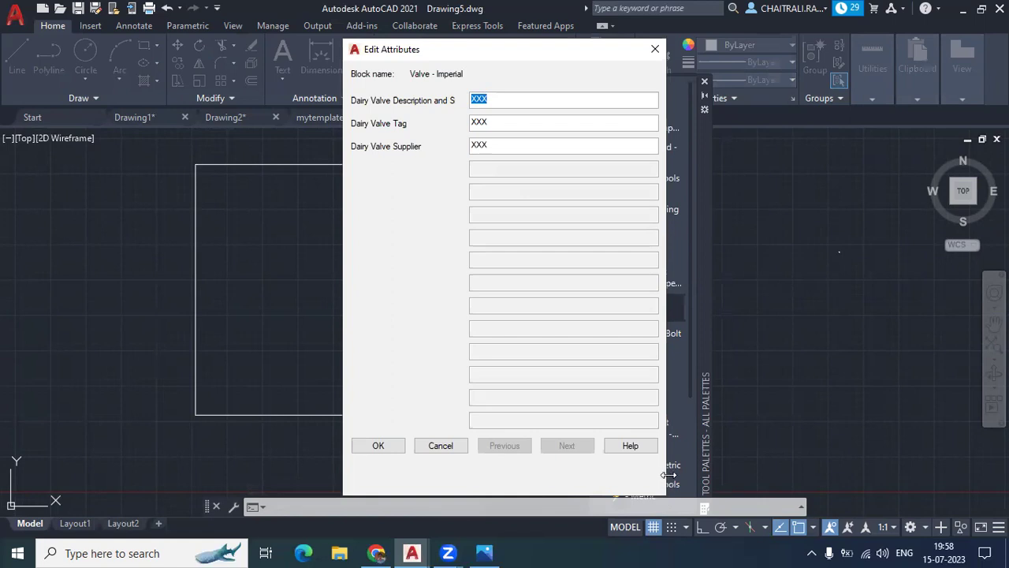
Step: Fill the valve's description anc, tag fjhfjfj and supplier ggkgkkb, then confirm
left_click_drag(667, 474, 798, 468)
type("an")
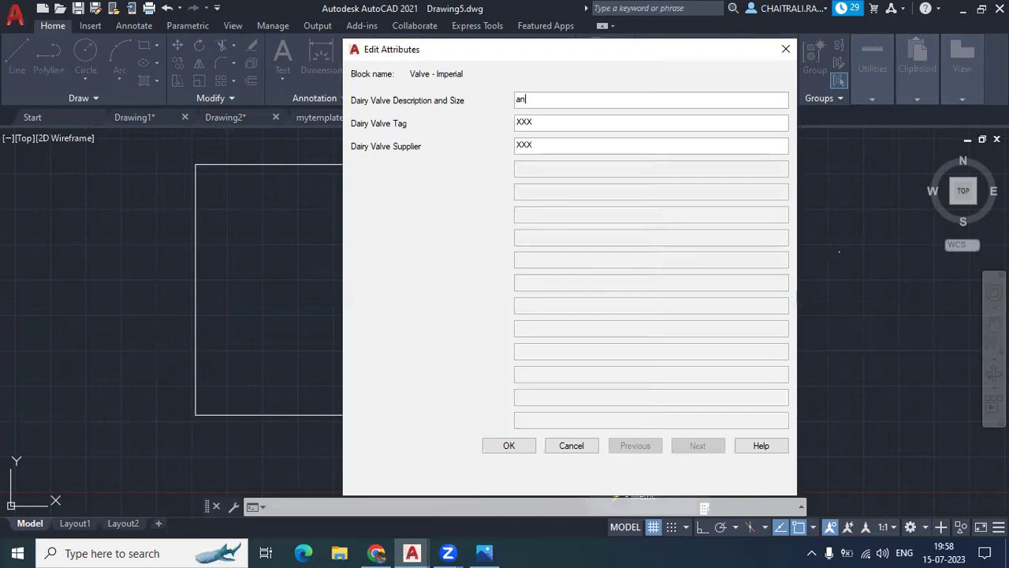
key("Tab")
type("fjh")
key("Tab")
type("g")
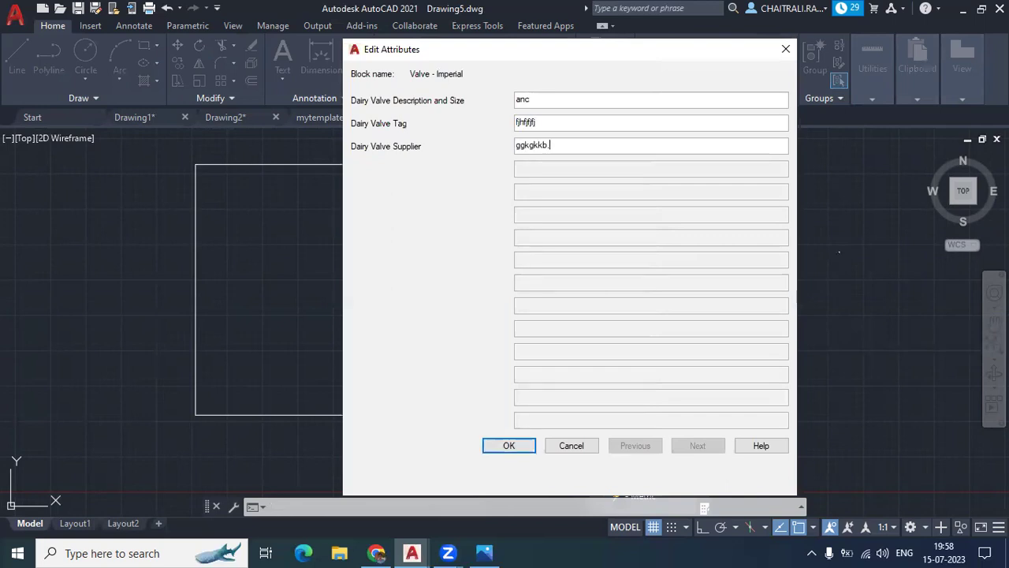
left_click(492, 446)
Step: Zoom in and pan to inspect the inserted Valve - Imperial block and its labels
scroll(831, 264, "up", 5)
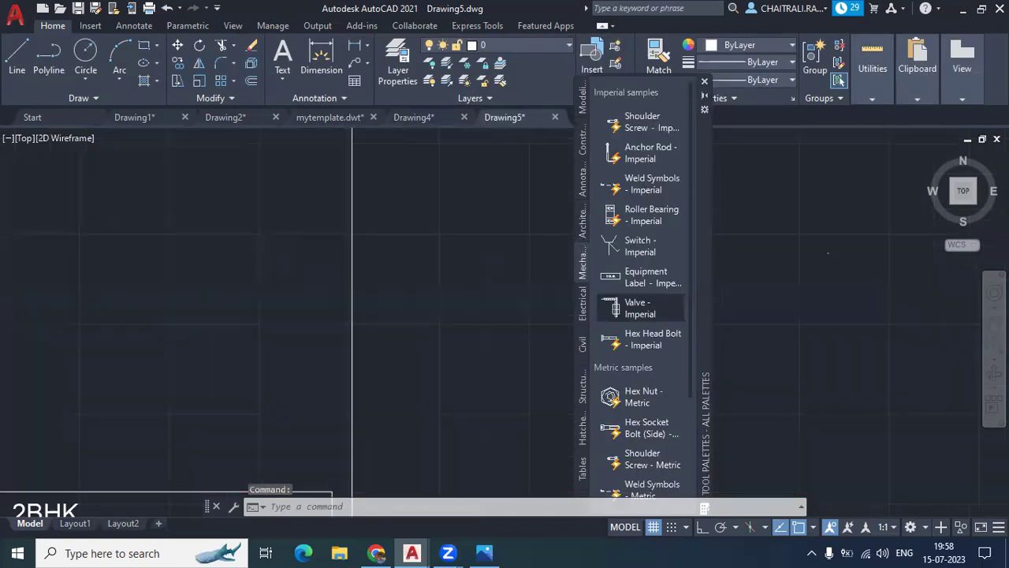
scroll(788, 261, "up", 2)
scroll(815, 263, "up", 1)
scroll(815, 260, "up", 2)
scroll(820, 205, "up", 2)
scroll(820, 194, "up", 1)
scroll(805, 236, "down", 1)
scroll(789, 268, "up", 1)
scroll(780, 298, "down", 1)
middle_click_drag(779, 298, 835, 285)
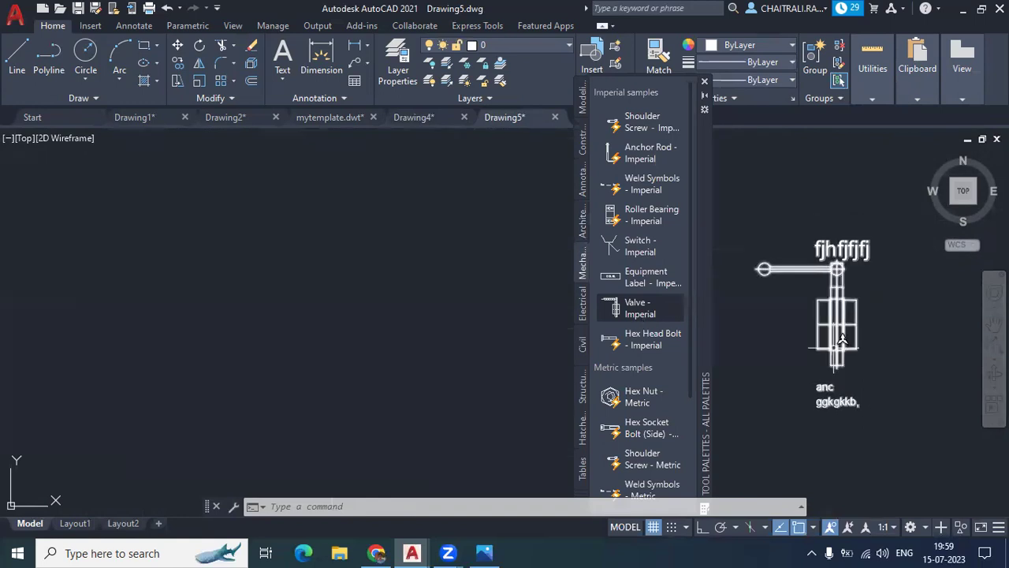
Step: Close the Tool Palettes window, then pan and zoom out over the drawing
left_click(705, 84)
middle_click_drag(559, 281, 463, 263)
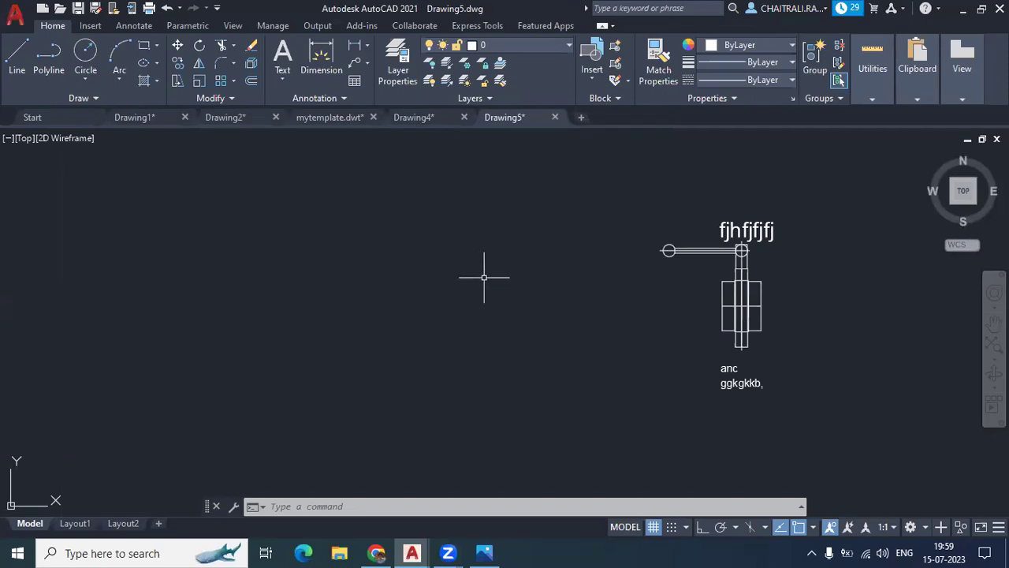
scroll(484, 277, "down", 2)
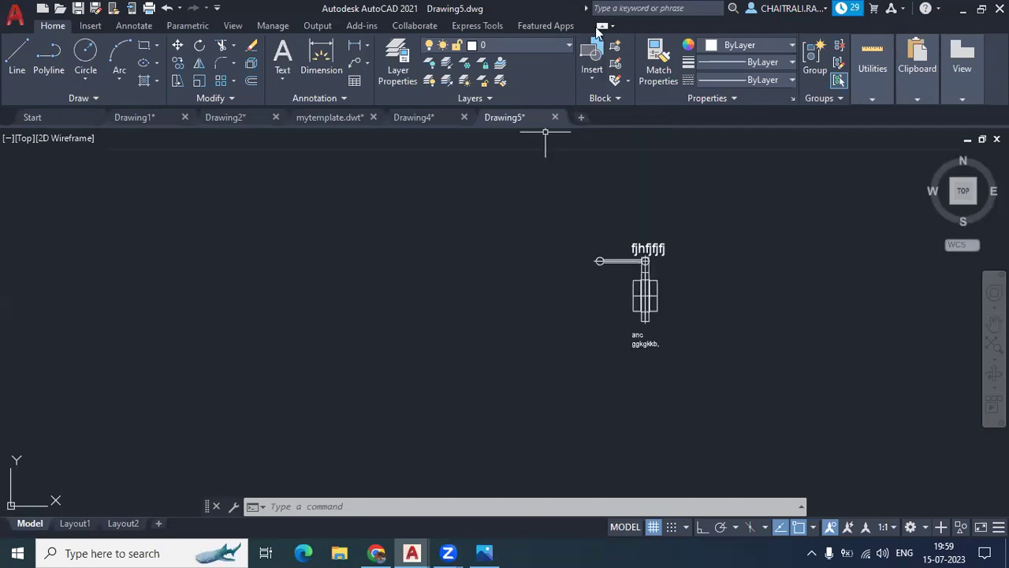